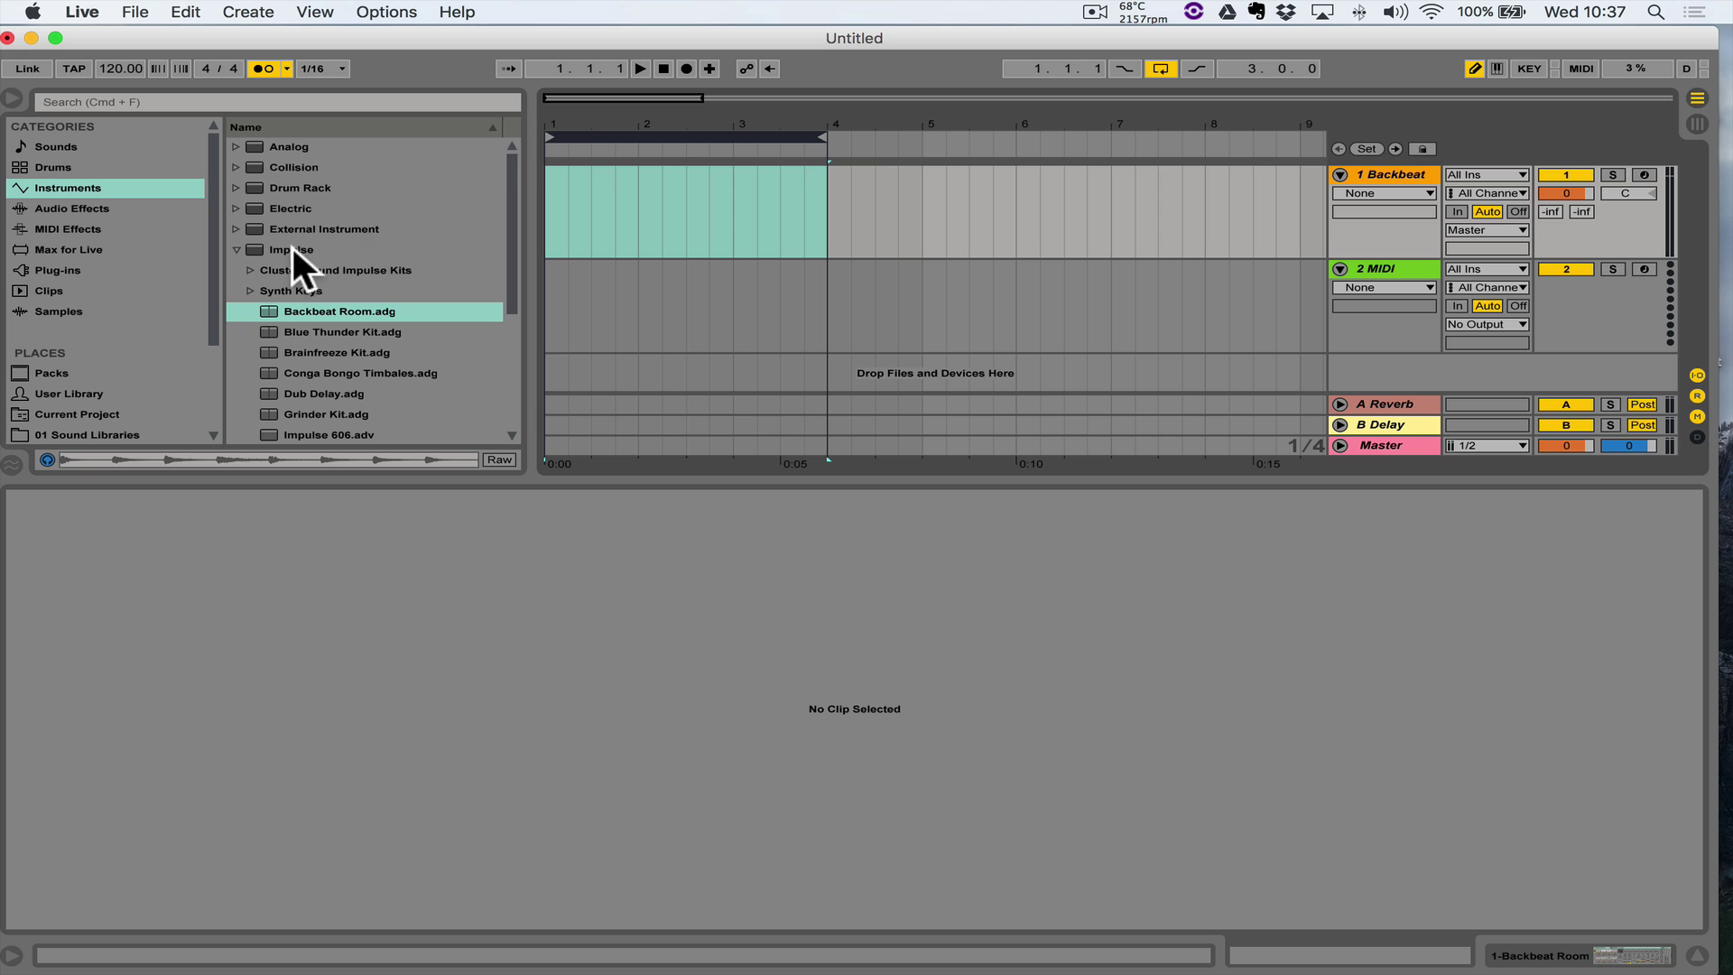
Collapse the Impulse folder and examine the preset folders inside Simpler
{"action": "left_click", "coordinate": [240, 250]}
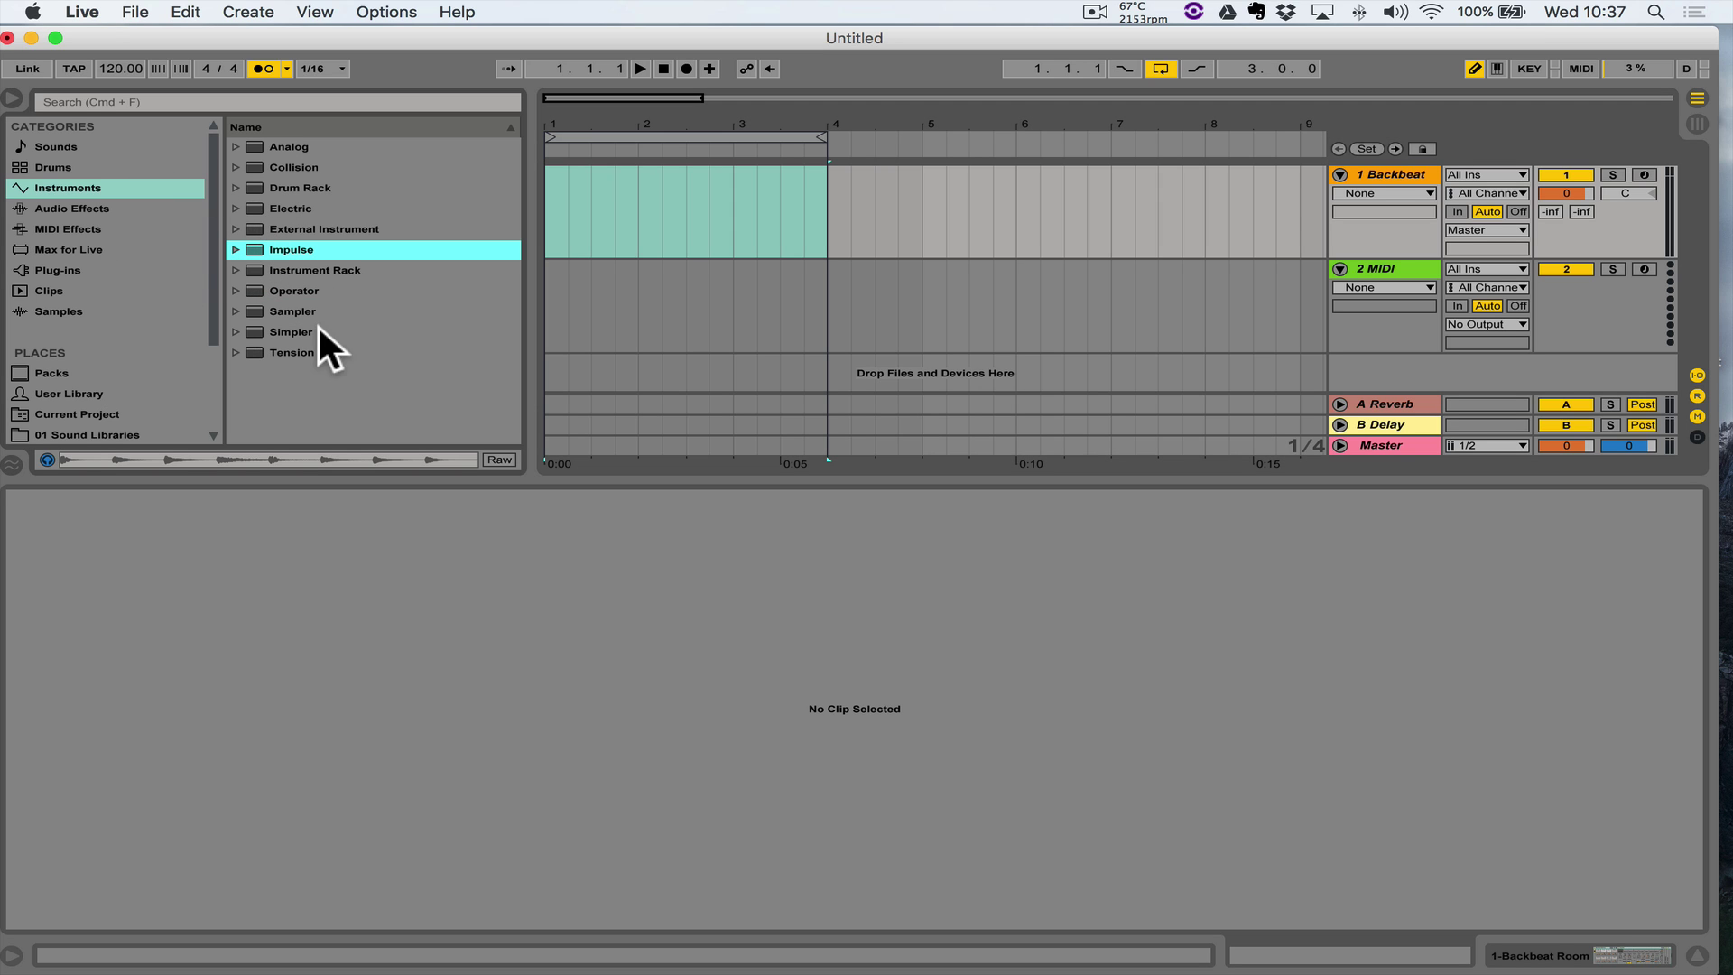
{"action": "left_click", "coordinate": [256, 317]}
{"action": "left_click", "coordinate": [234, 335]}
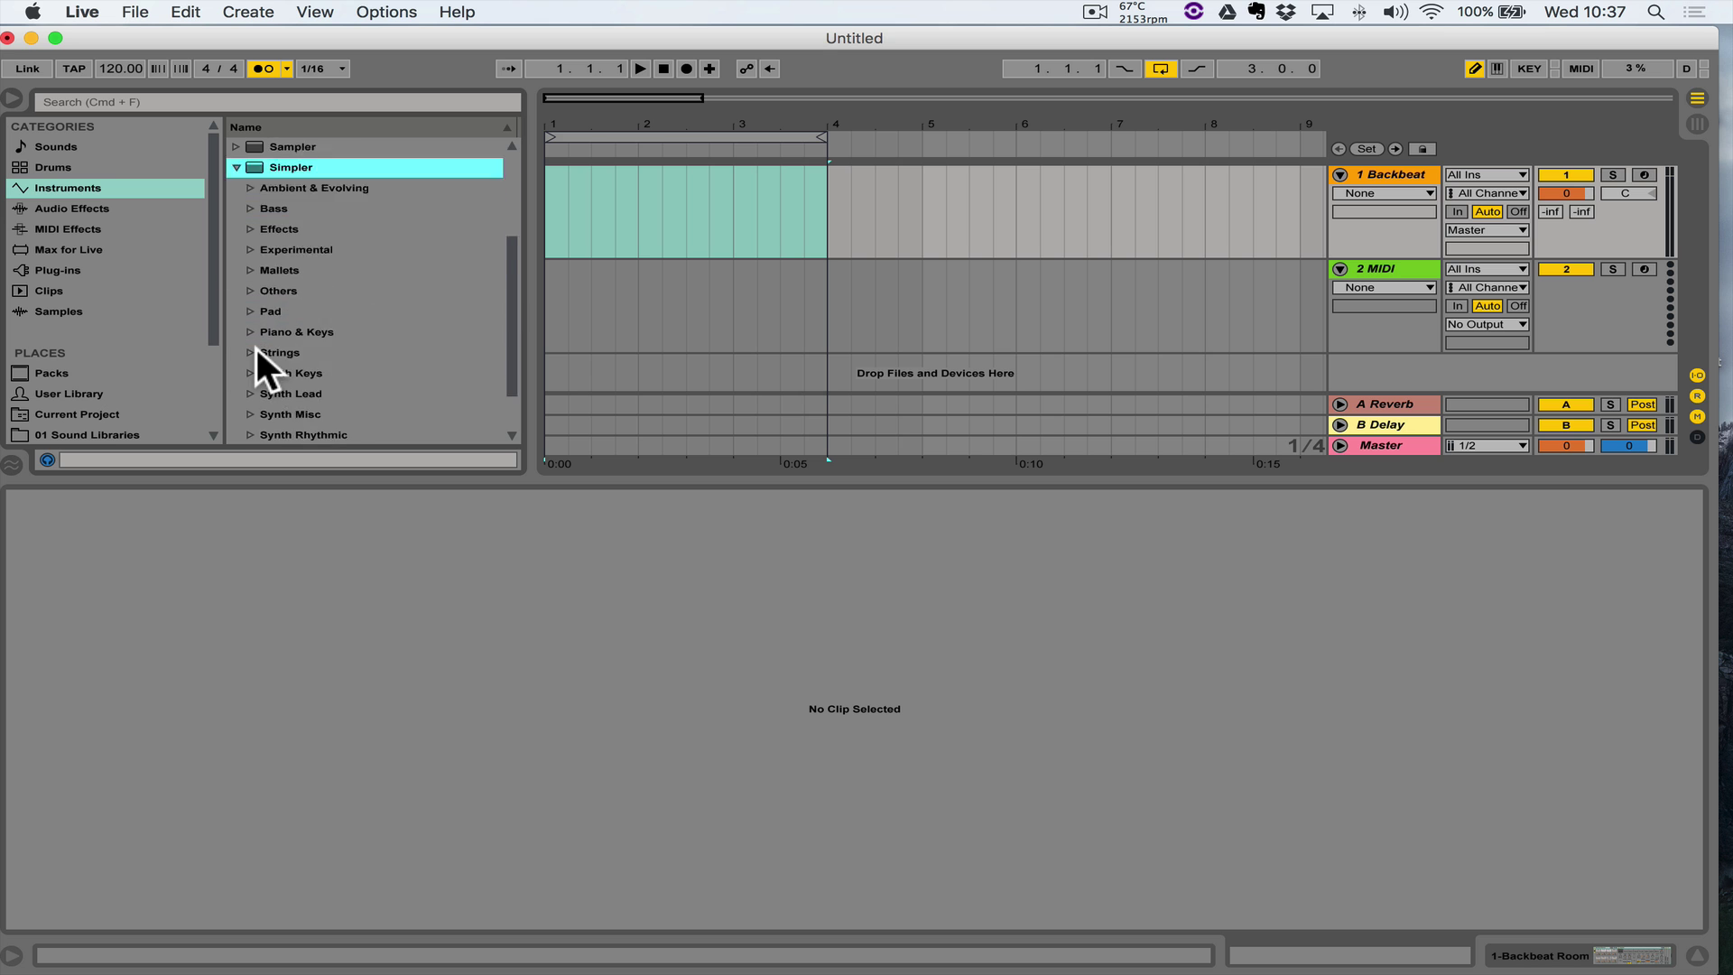
{"action": "left_click", "coordinate": [236, 311]}
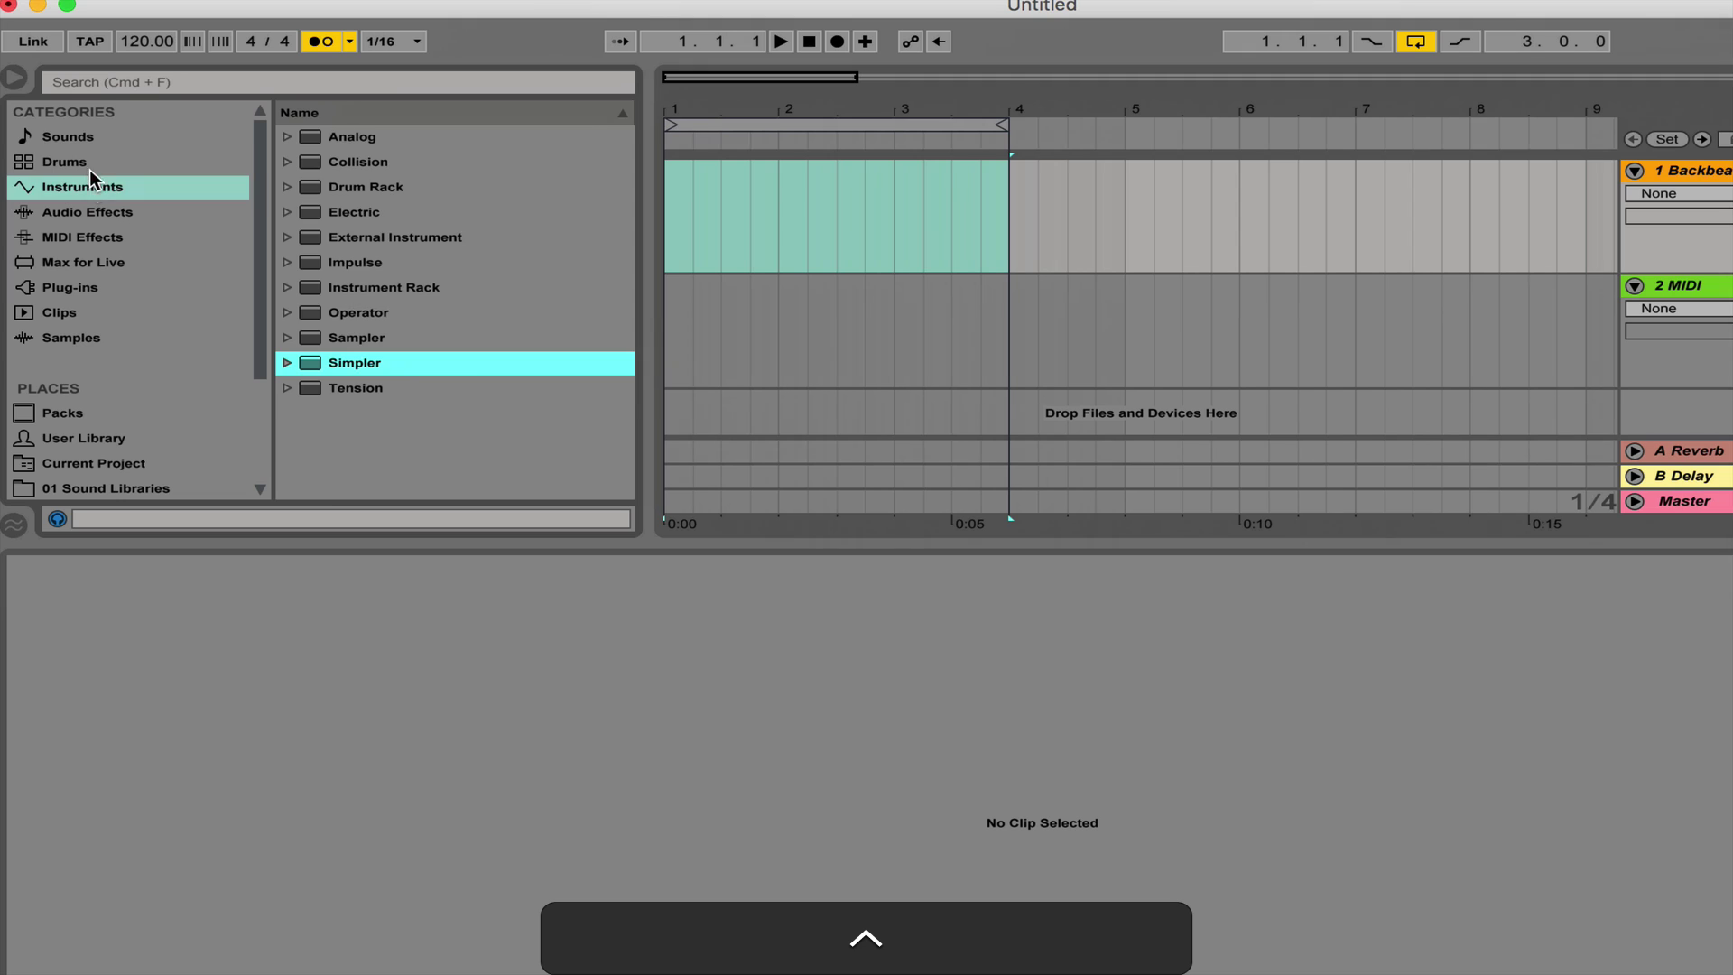
Examine the Sounds and Drums categories, and the instrument devices from Analog to Instrument Rack
{"action": "left_click", "coordinate": [178, 60]}
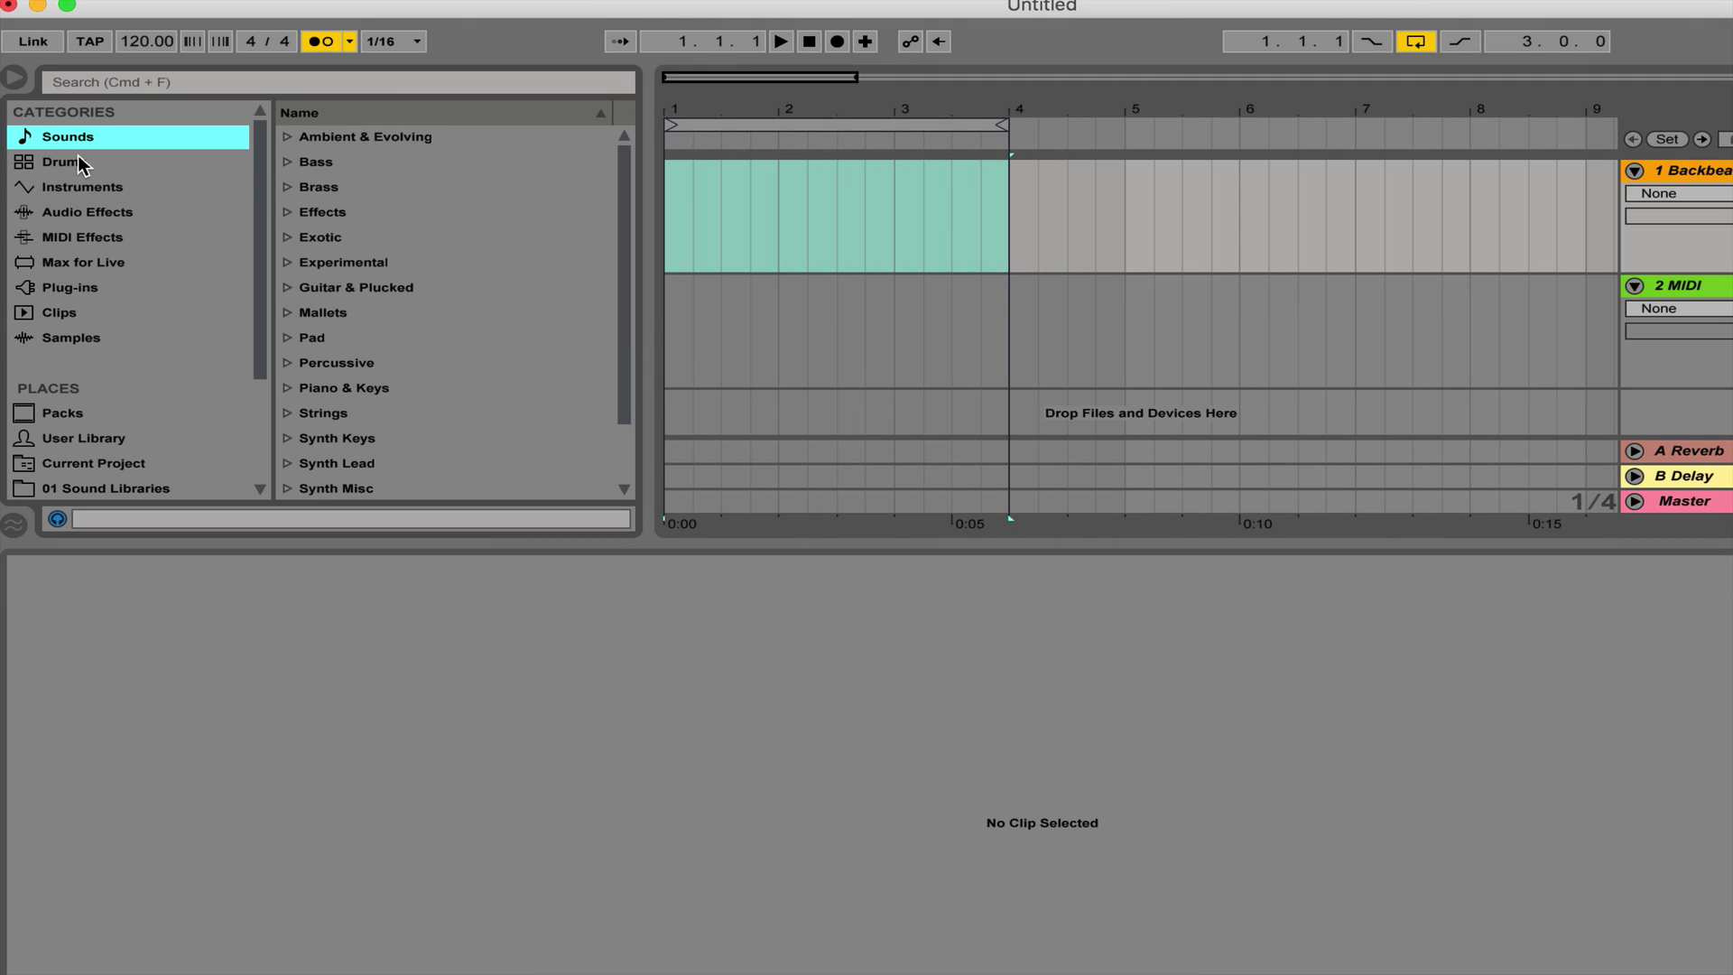
{"action": "left_click", "coordinate": [78, 162]}
{"action": "left_click", "coordinate": [83, 186]}
{"action": "left_click", "coordinate": [369, 137]}
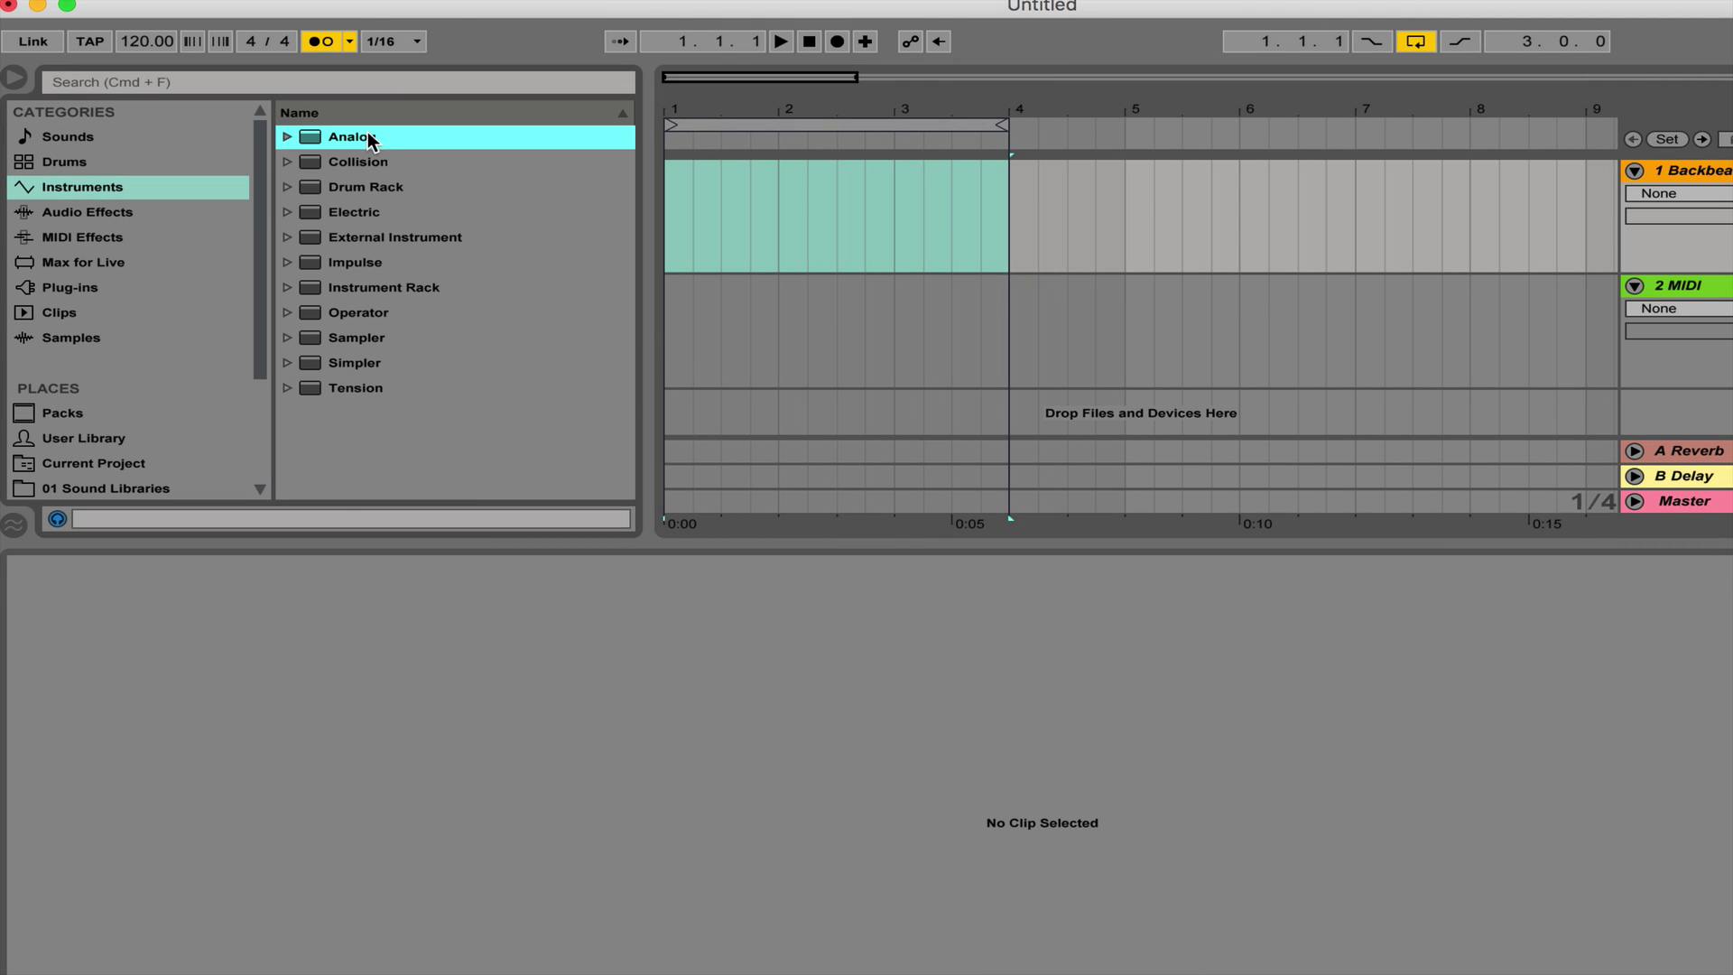
{"action": "left_click", "coordinate": [375, 162]}
{"action": "left_click", "coordinate": [378, 187]}
{"action": "left_click", "coordinate": [372, 213]}
{"action": "left_click", "coordinate": [373, 237]}
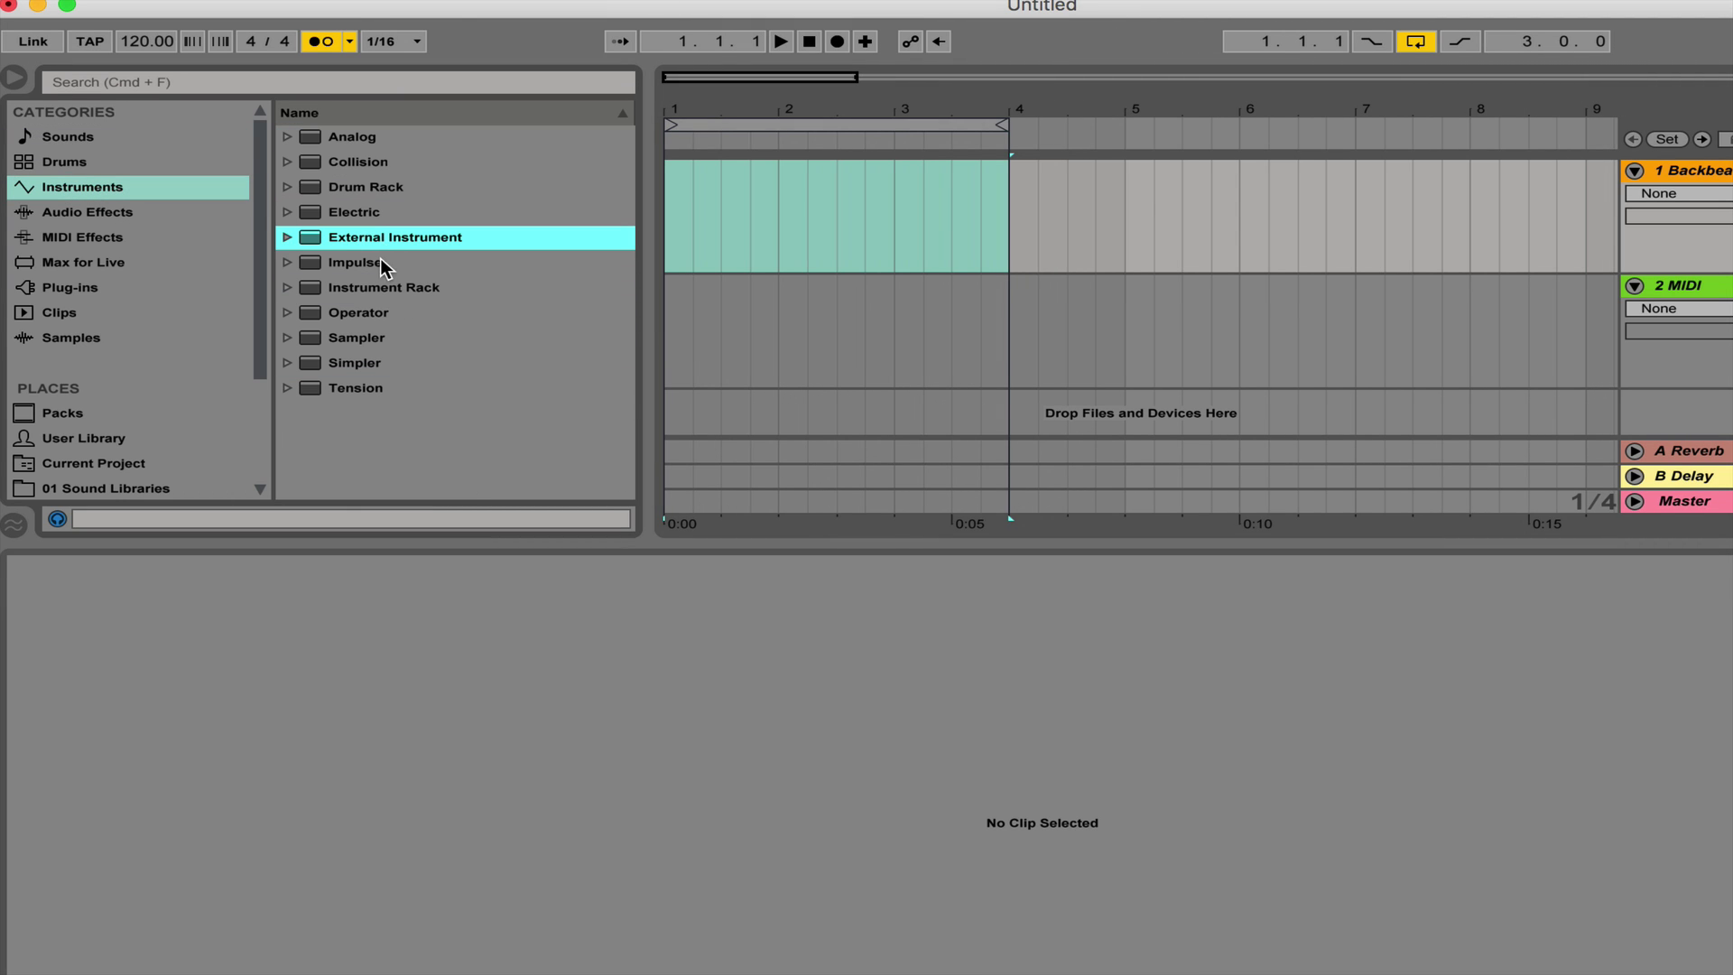
{"action": "left_click", "coordinate": [383, 263]}
{"action": "left_click", "coordinate": [376, 287]}
Look inside the Impulse and Instrument Rack folders, leaving both collapsed
{"action": "left_click", "coordinate": [315, 267]}
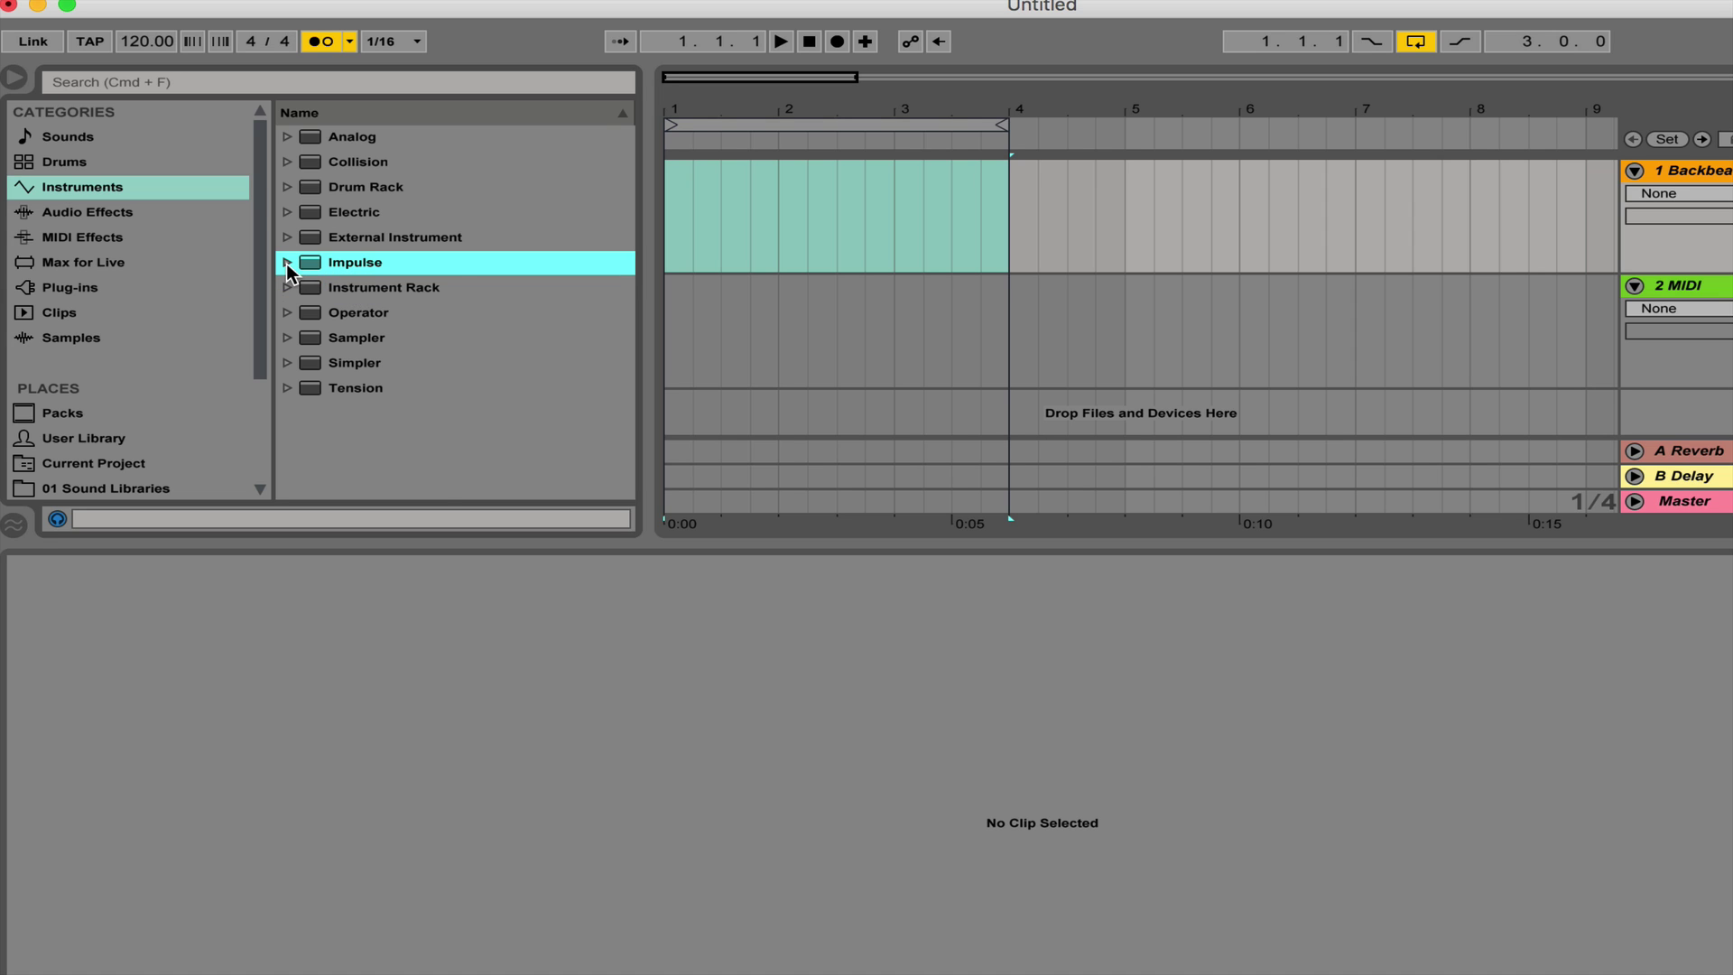
{"action": "left_click", "coordinate": [287, 263]}
{"action": "left_click", "coordinate": [287, 262]}
{"action": "left_click", "coordinate": [284, 287]}
{"action": "left_click", "coordinate": [284, 287]}
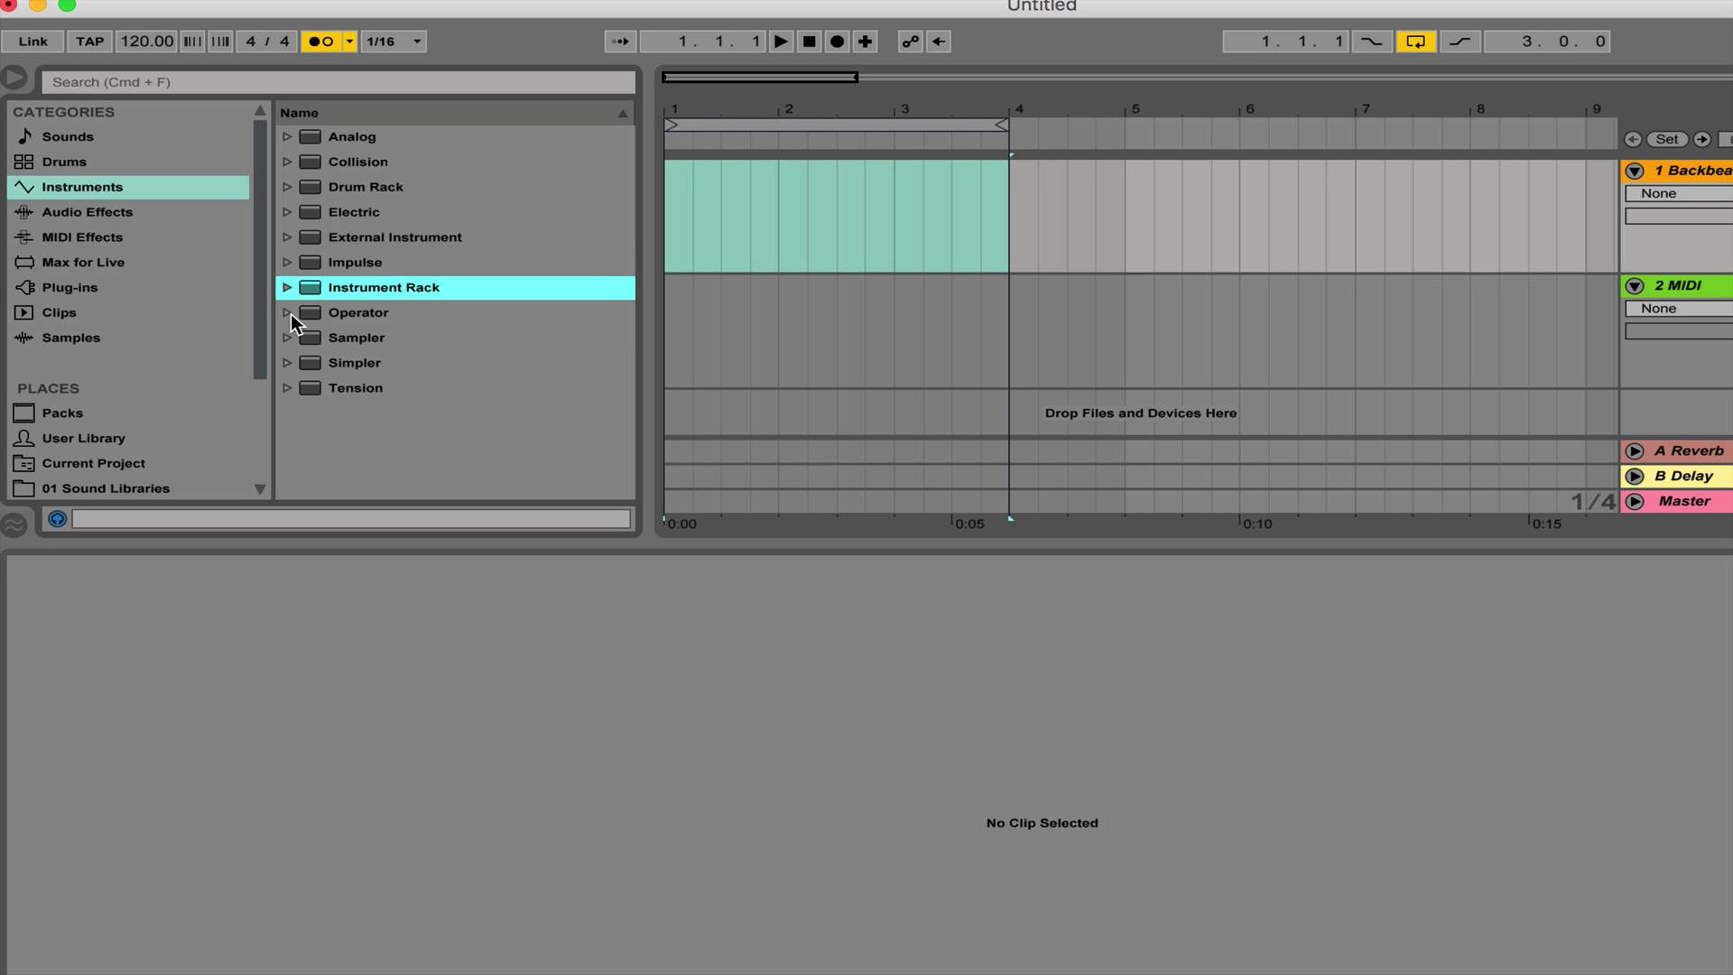
Expand the Operator instrument and open its Mallets preset folder
{"action": "left_click", "coordinate": [288, 312]}
{"action": "scroll", "coordinate": [322, 321], "scroll_direction": "down", "scroll_amount": 4}
{"action": "scroll", "coordinate": [322, 321], "scroll_direction": "up", "scroll_amount": 3}
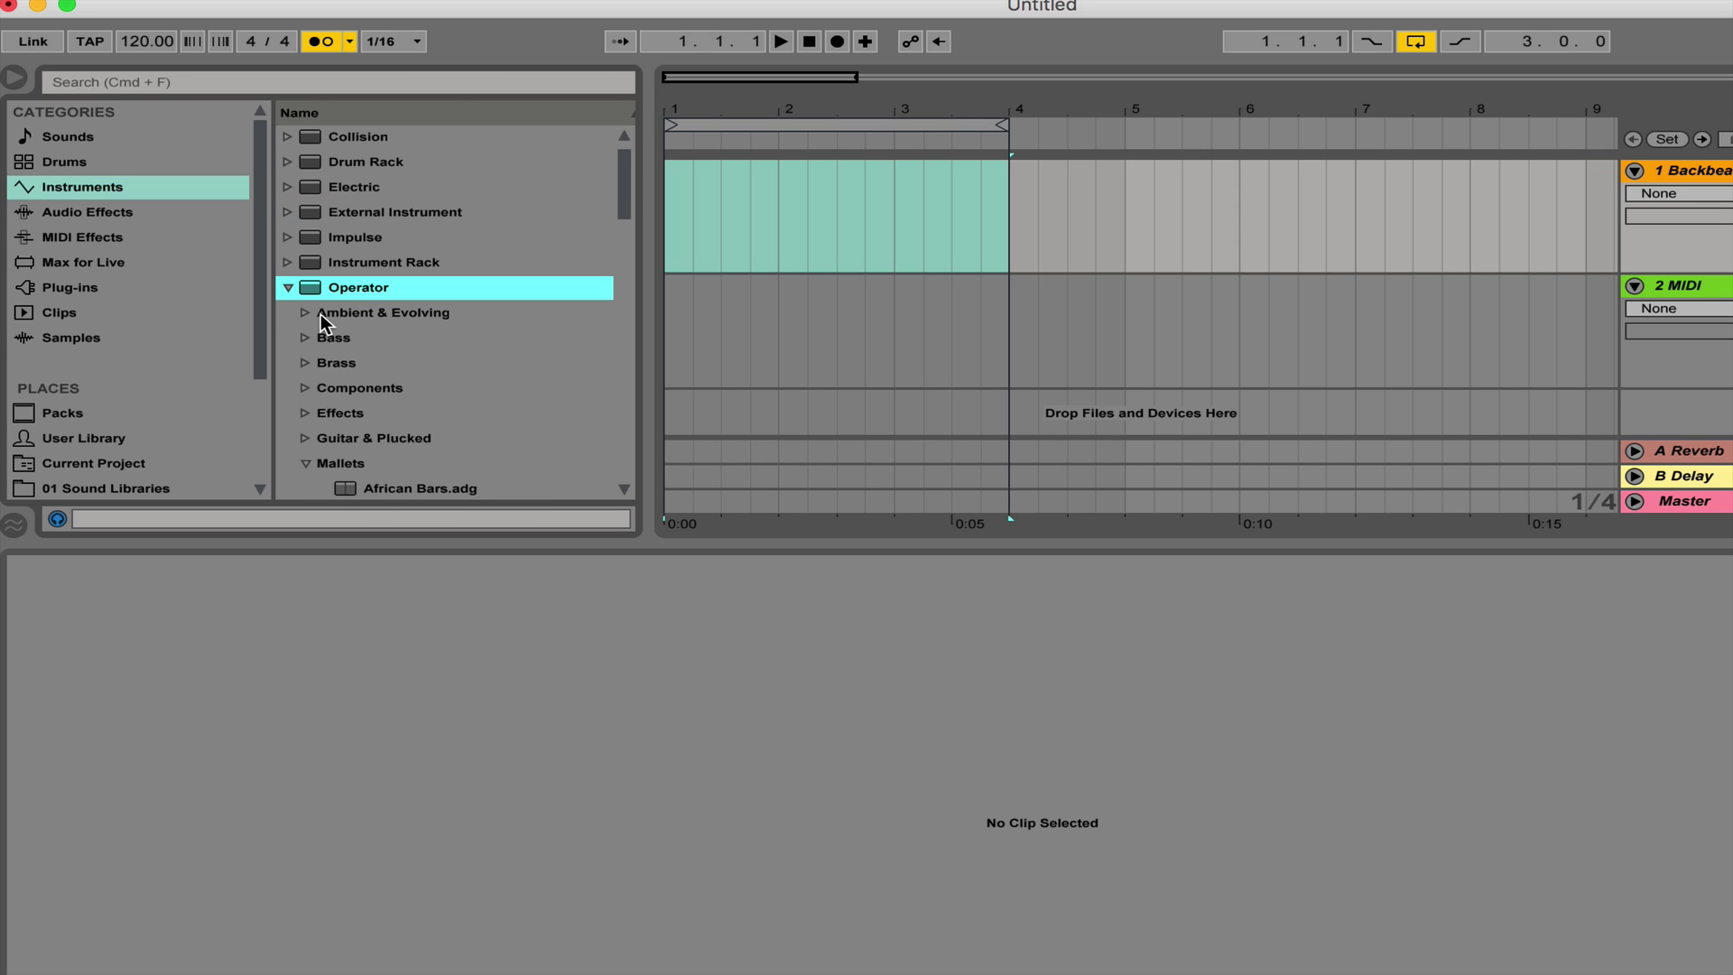
{"action": "scroll", "coordinate": [333, 309], "scroll_direction": "down", "scroll_amount": 6}
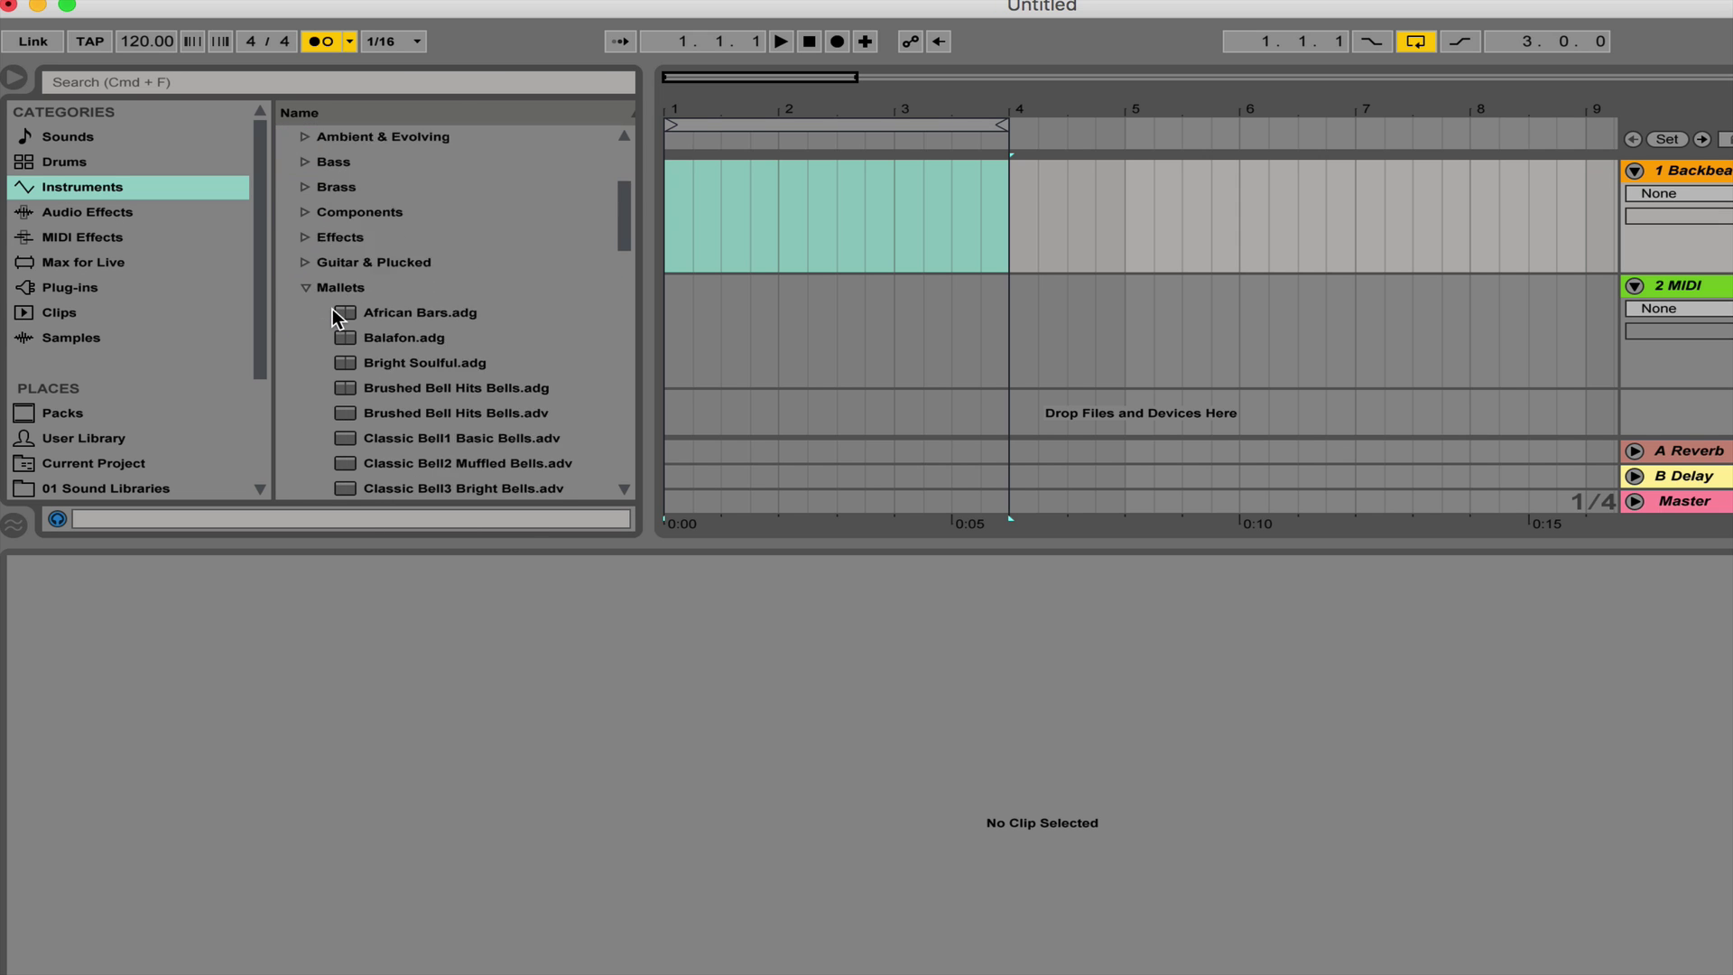
{"action": "scroll", "coordinate": [333, 309], "scroll_direction": "down", "scroll_amount": 3}
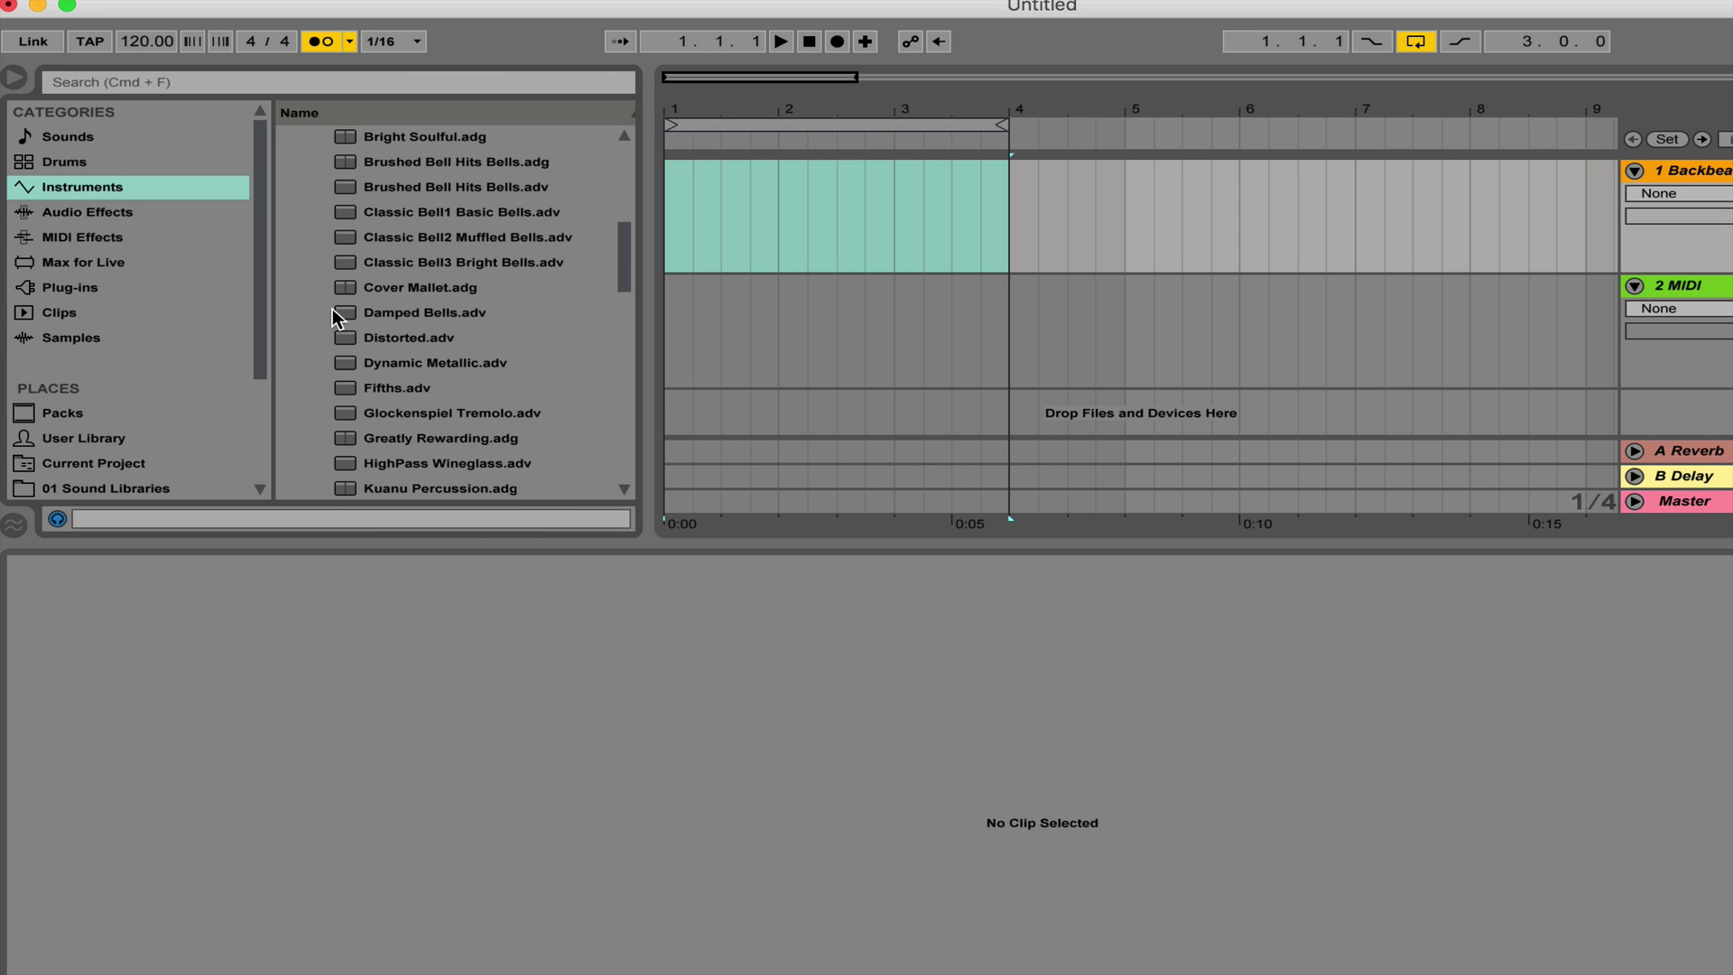
{"action": "scroll", "coordinate": [333, 309], "scroll_direction": "up", "scroll_amount": 7}
{"action": "left_click", "coordinate": [307, 414]}
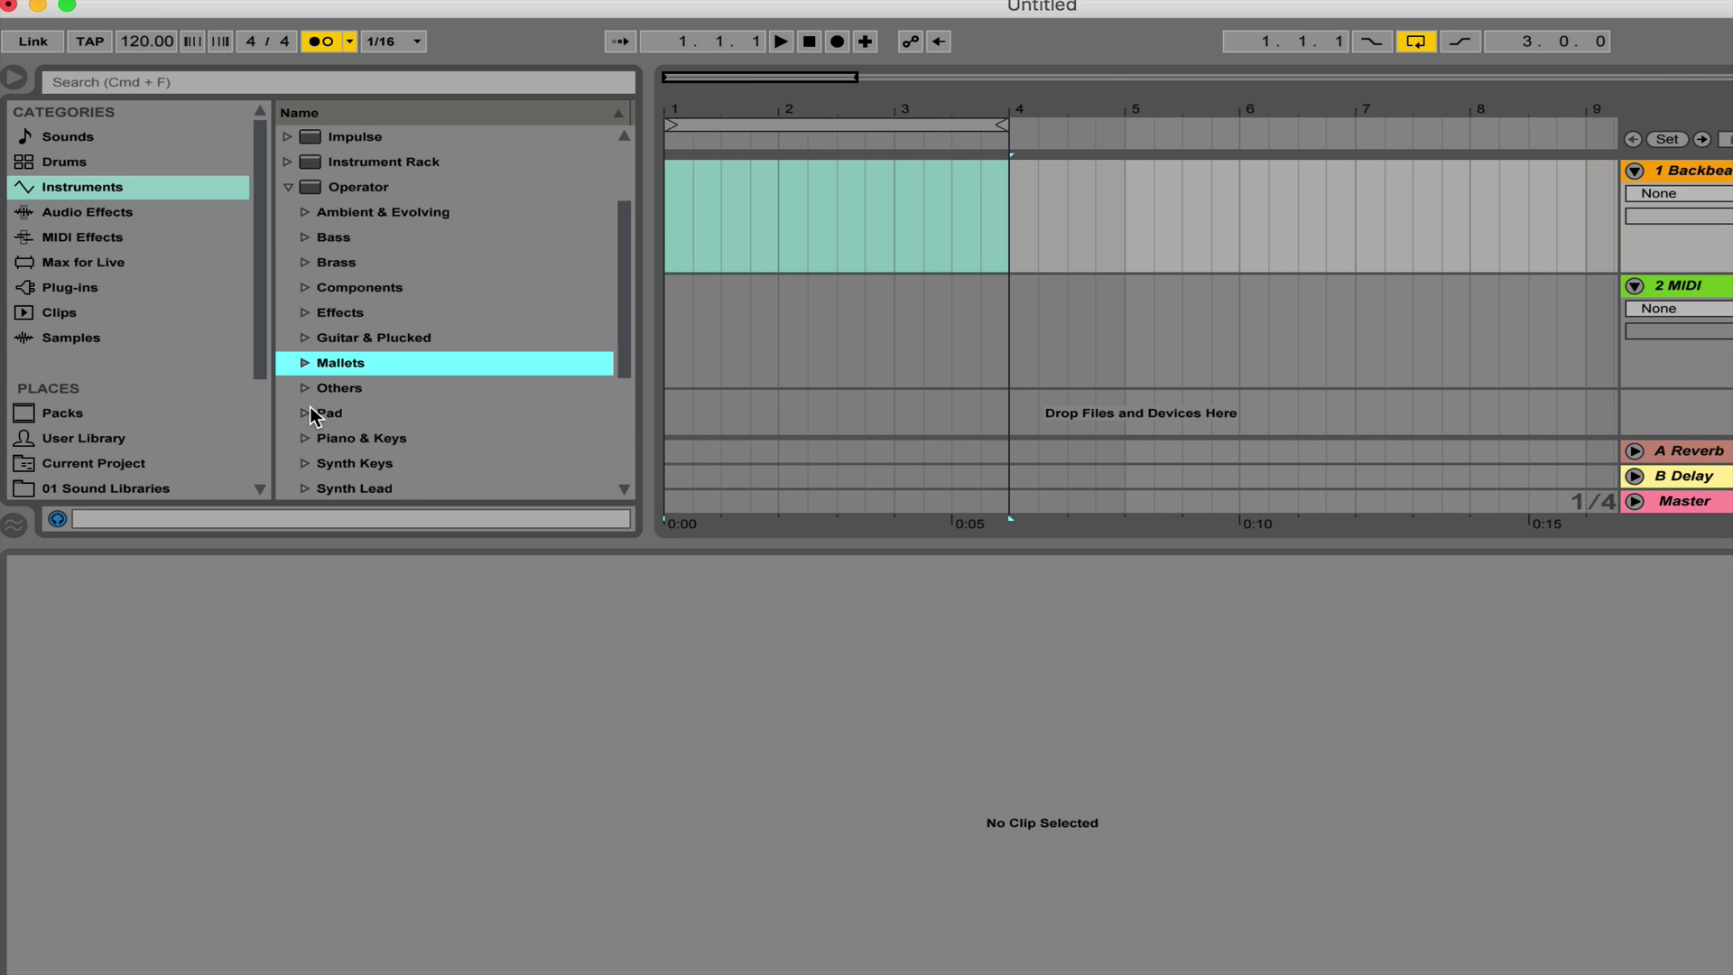
{"action": "scroll", "coordinate": [310, 343], "scroll_direction": "down", "scroll_amount": 2}
{"action": "left_click", "coordinate": [302, 238]}
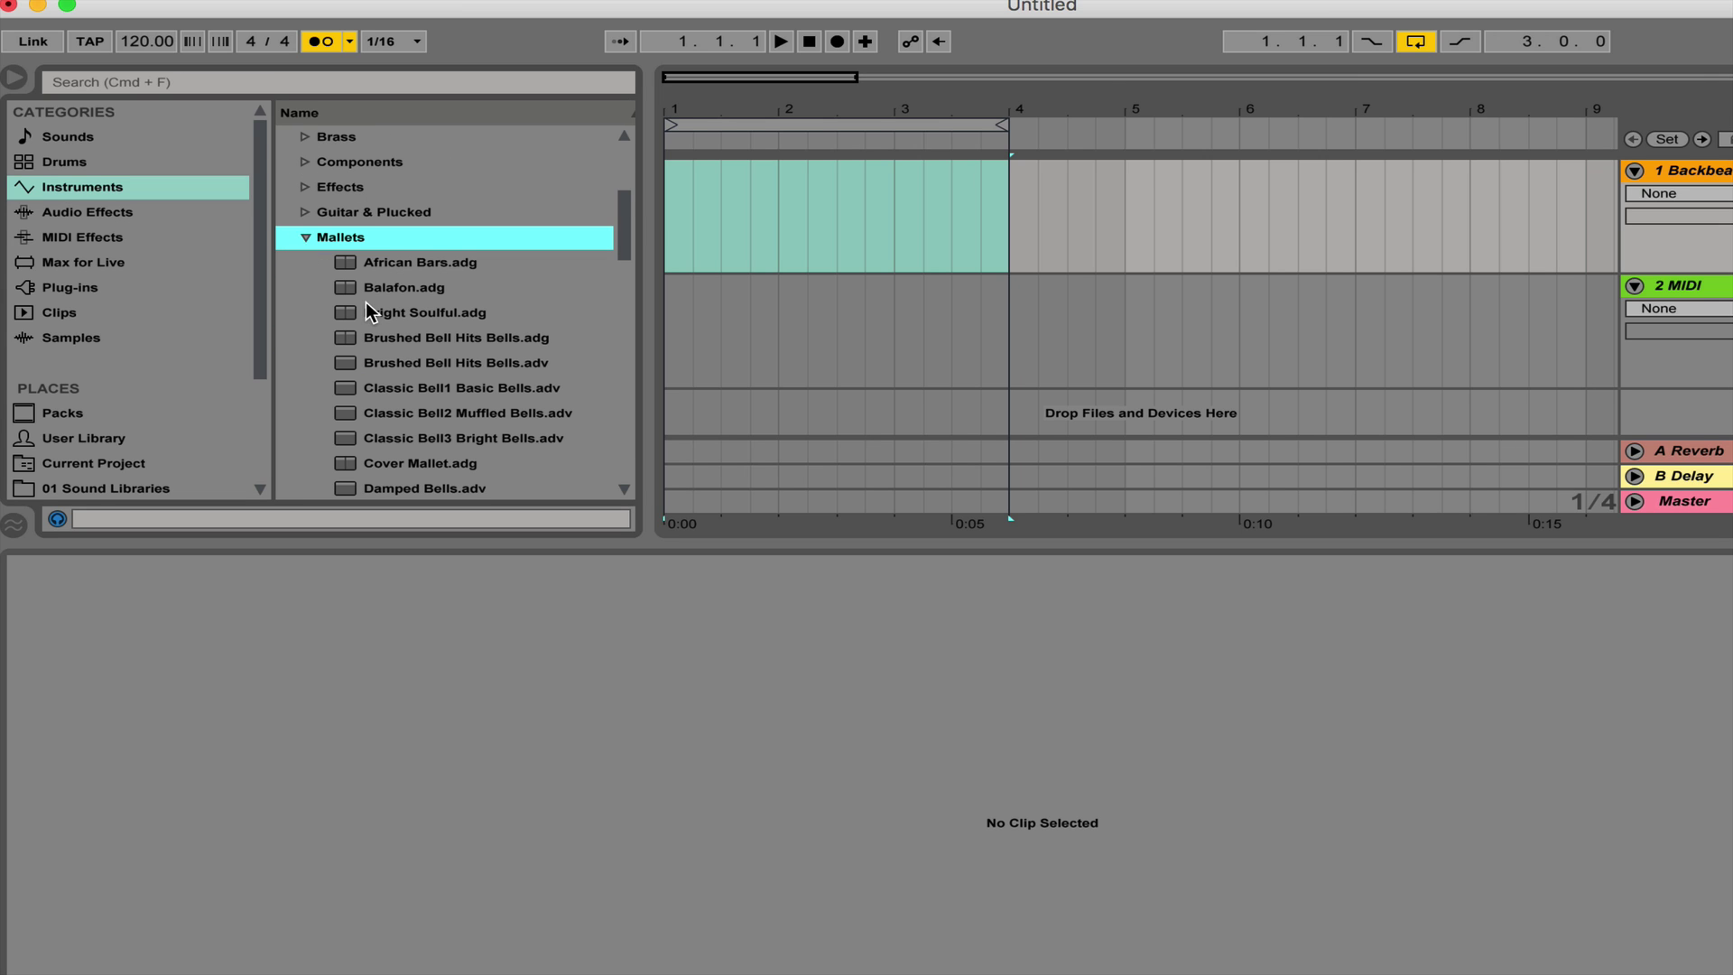
Audition the Operator mallet presets from Classic Bell1 Basic Bells.adv to Glockenspiel Tremolo.adv
{"action": "scroll", "coordinate": [366, 301], "scroll_direction": "down", "scroll_amount": 2}
{"action": "left_click", "coordinate": [366, 302]}
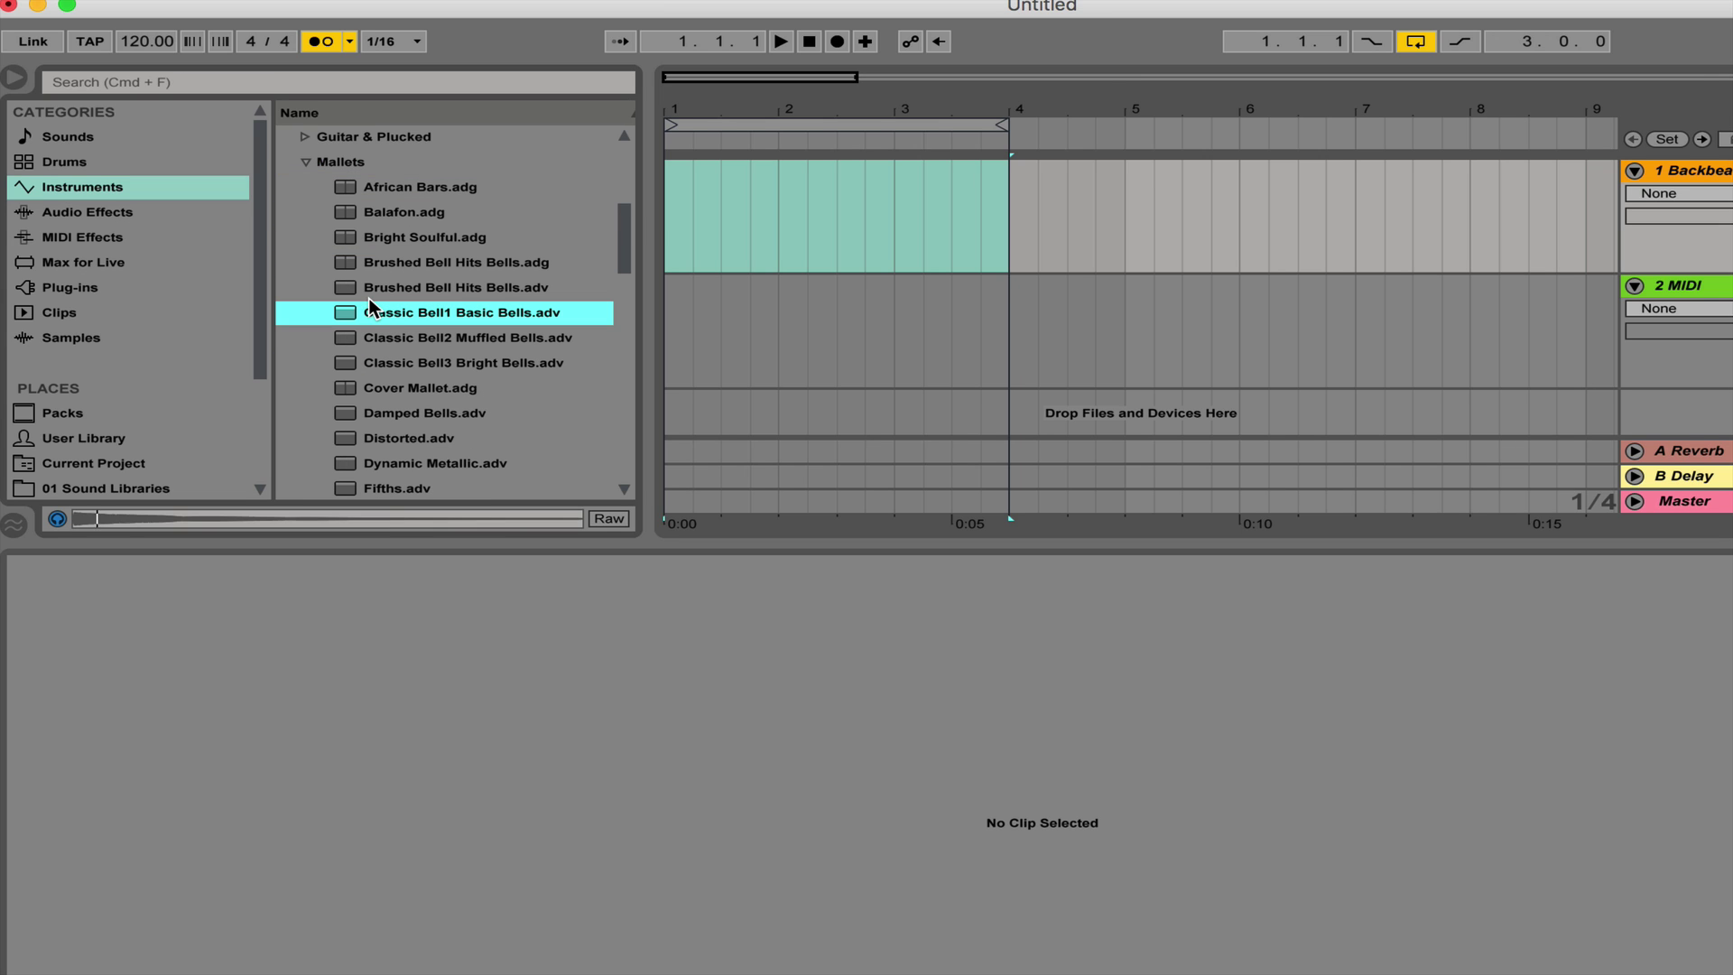
{"action": "left_click", "coordinate": [402, 333]}
{"action": "key", "text": "Down"}
{"action": "key", "text": "Down"}
{"action": "key", "text": "Down"}
{"action": "key", "text": "Down"}
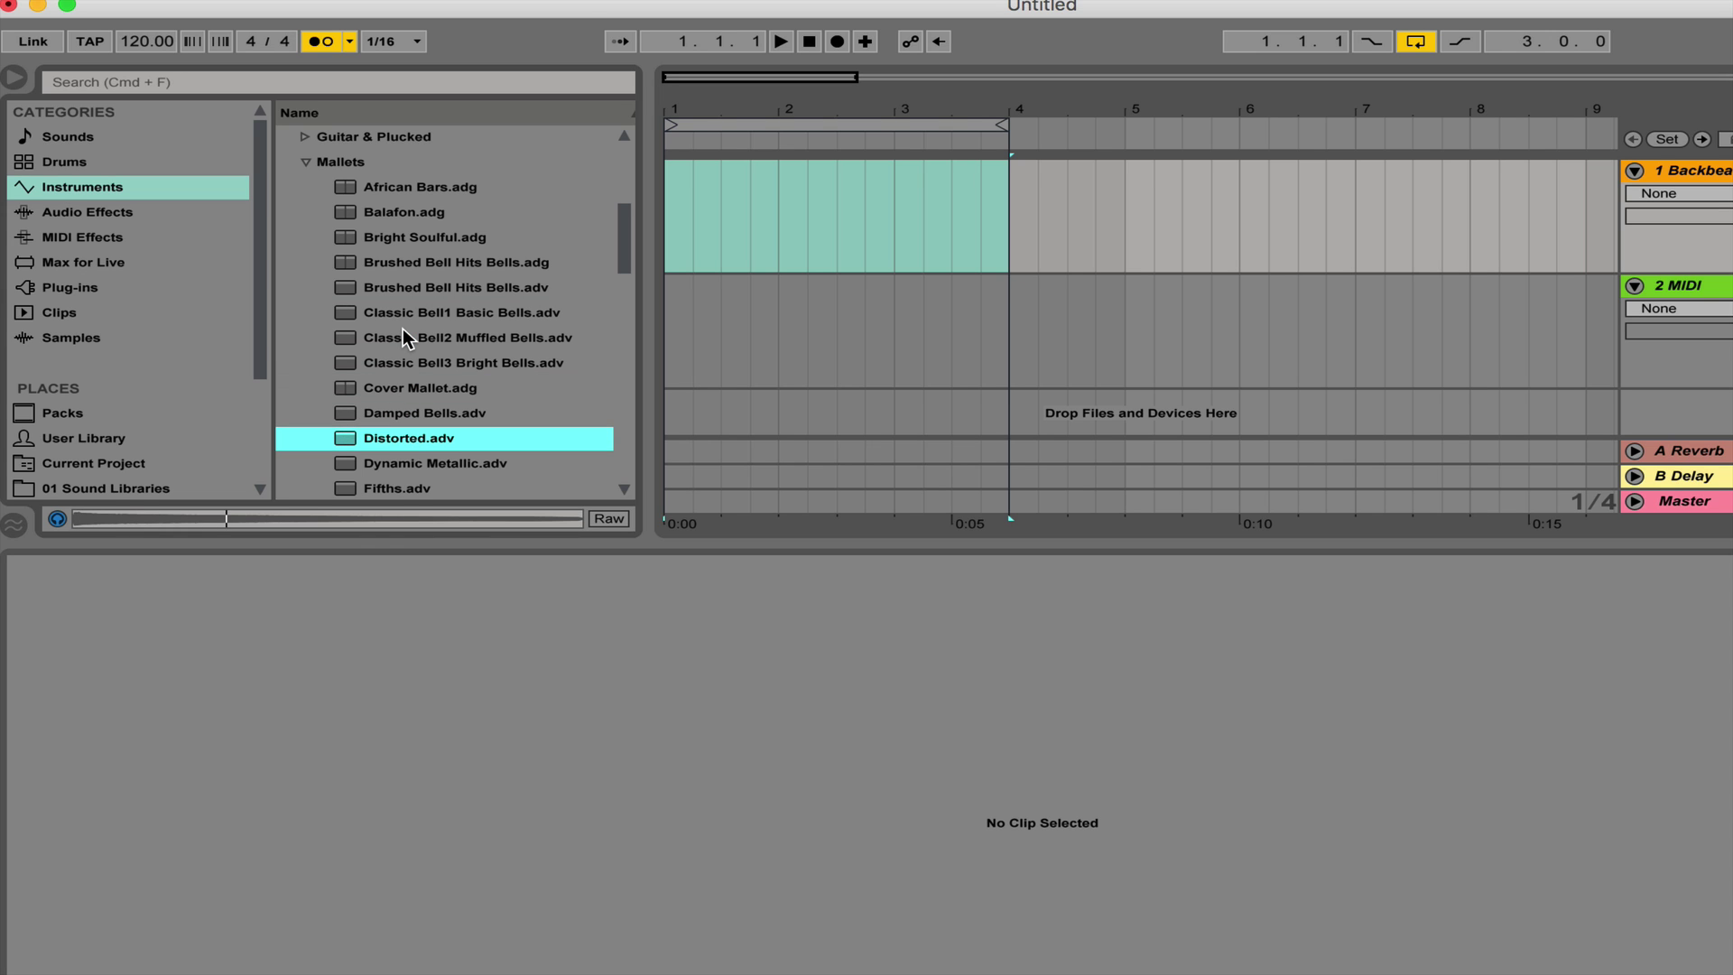
{"action": "key", "text": "Down"}
{"action": "key", "text": "Down"}
{"action": "key", "text": "Down"}
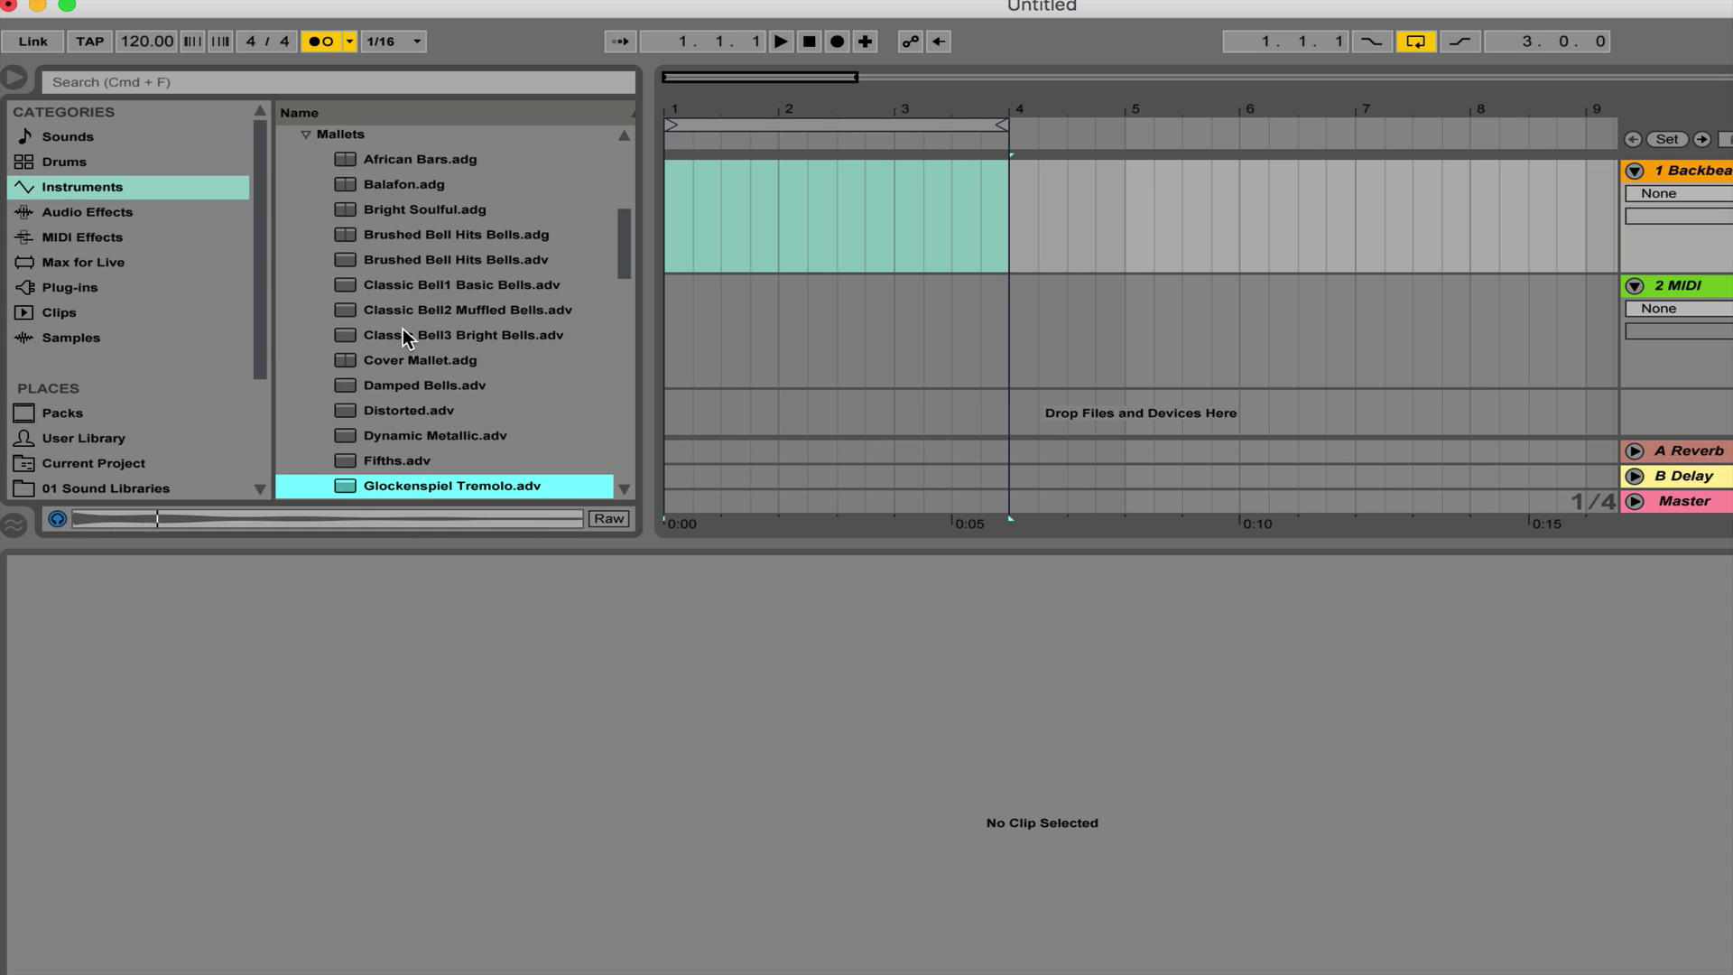
Audition the mallet presets below Glockenspiel Tremolo.adv and load Kuanu Percussion.adg onto the first track
{"action": "key", "text": "Down"}
{"action": "key", "text": "Down"}
{"action": "key", "text": "Down"}
{"action": "key", "text": "Down"}
{"action": "key", "text": "Up"}
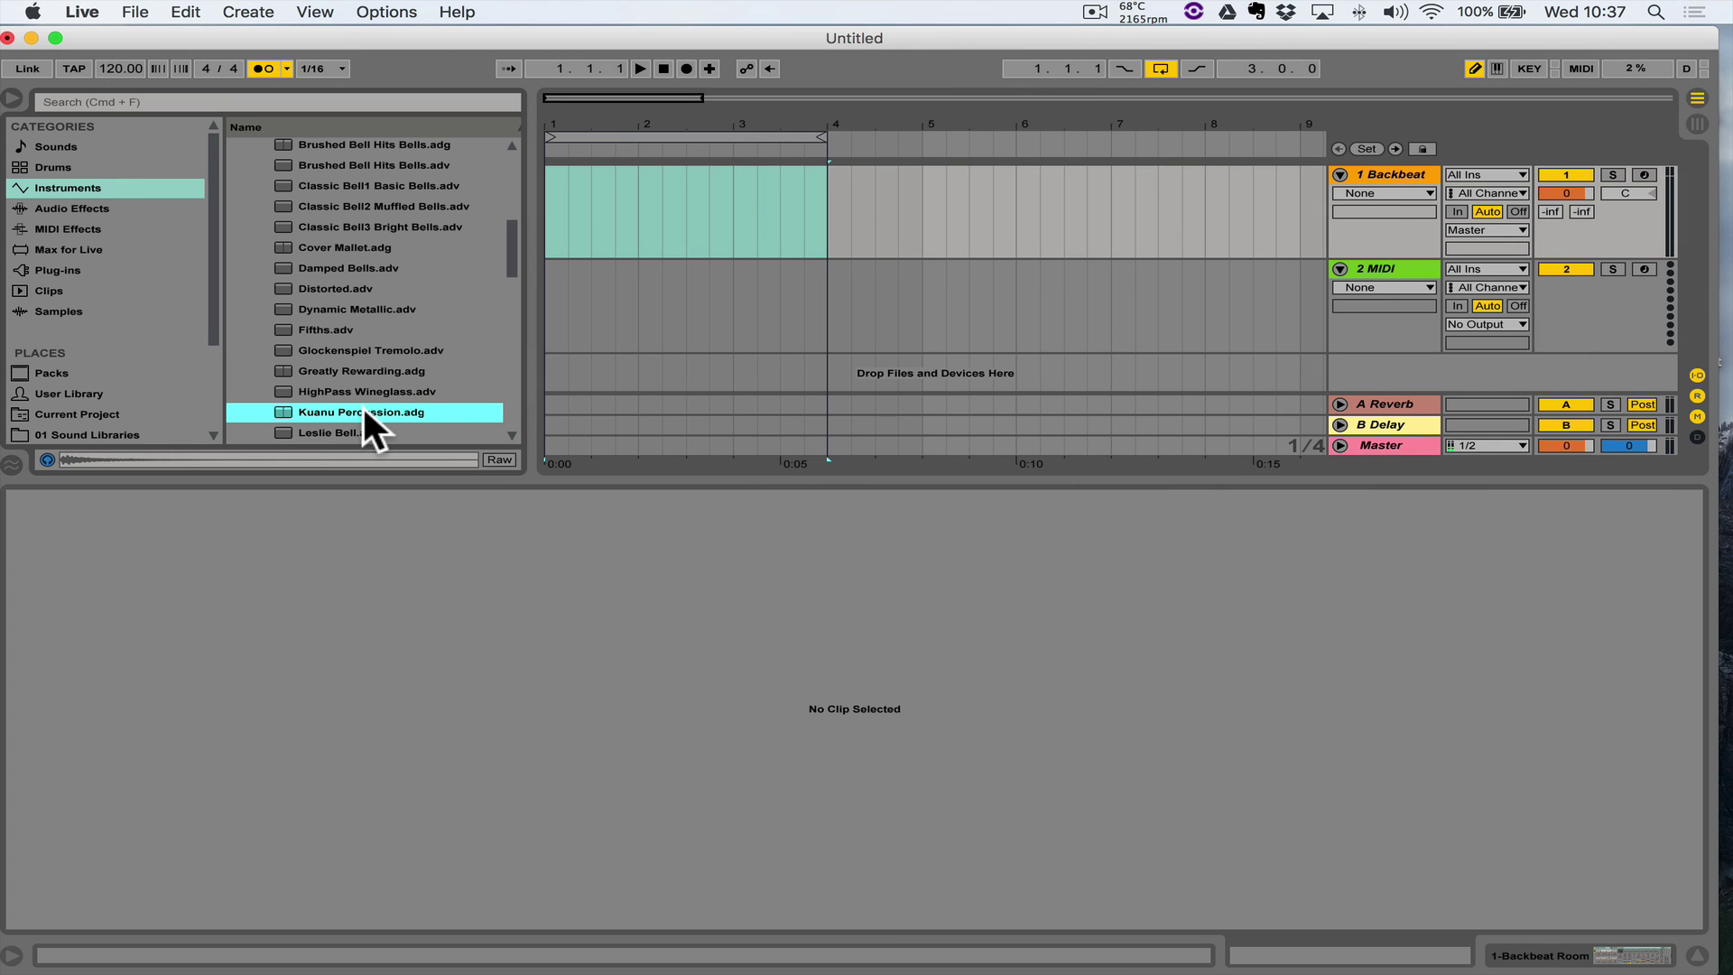
{"action": "left_click_drag", "start_coordinate": [364, 414], "coordinate": [1395, 182]}
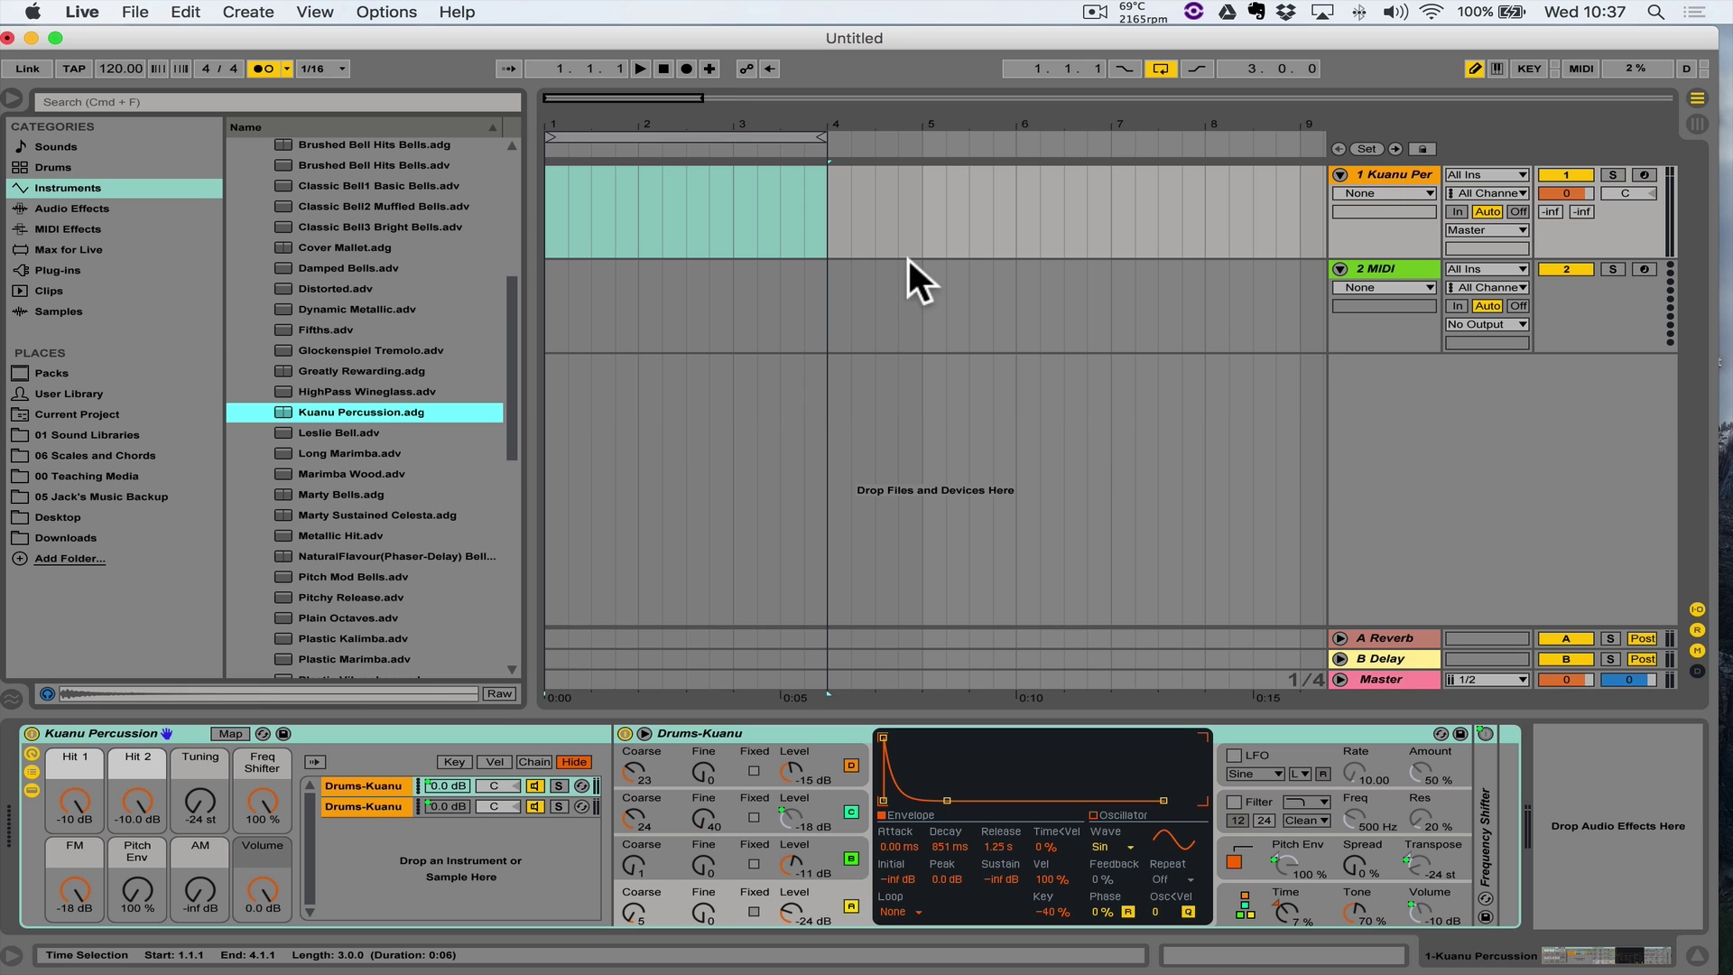
Hide the browser to give the arrangement more width
{"action": "left_click_drag", "start_coordinate": [727, 137], "coordinate": [708, 213]}
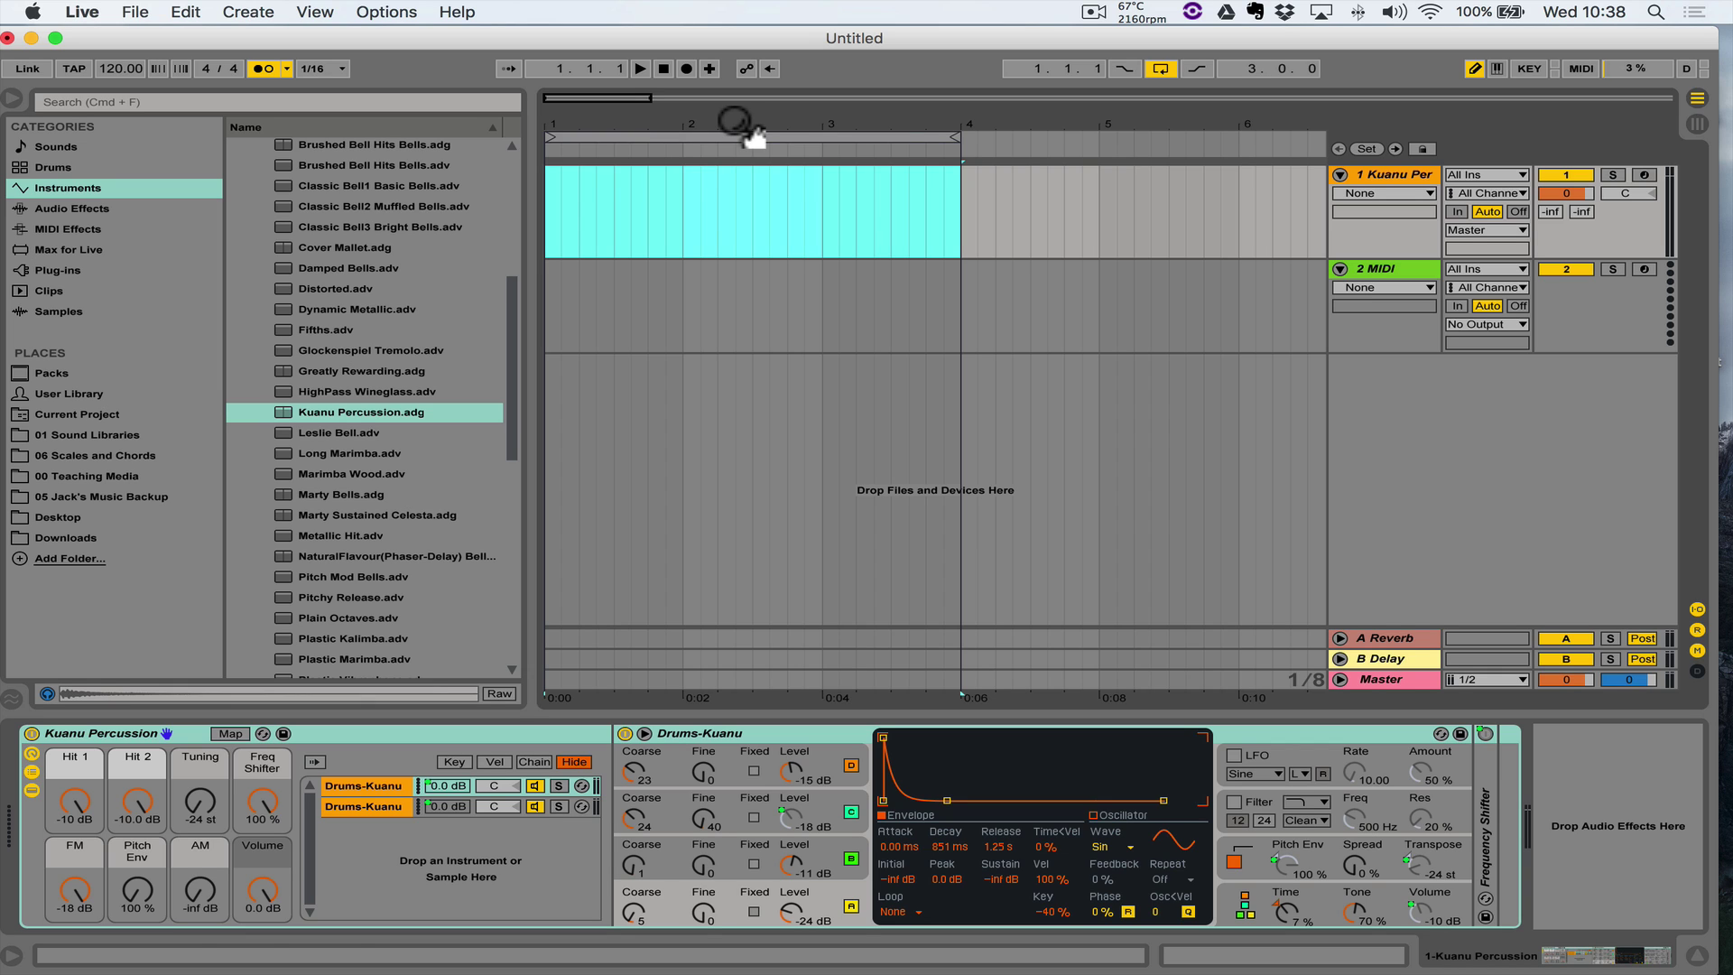
{"action": "left_click", "coordinate": [837, 208]}
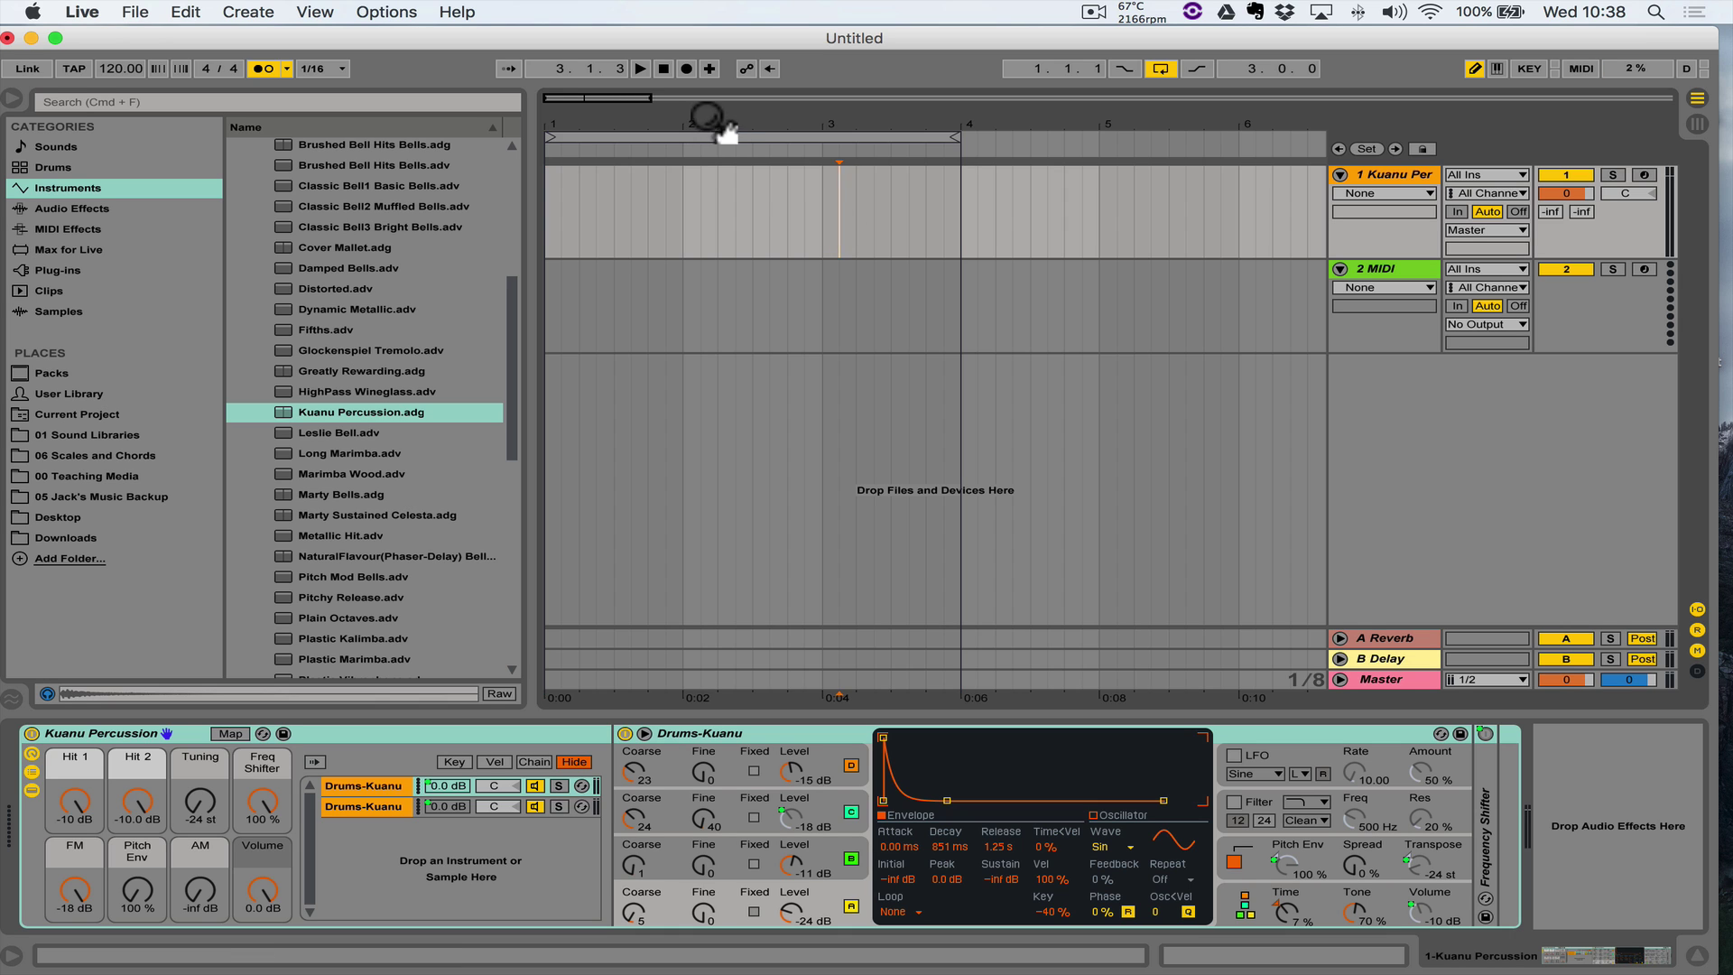
{"action": "left_click_drag", "start_coordinate": [708, 117], "coordinate": [709, 177]}
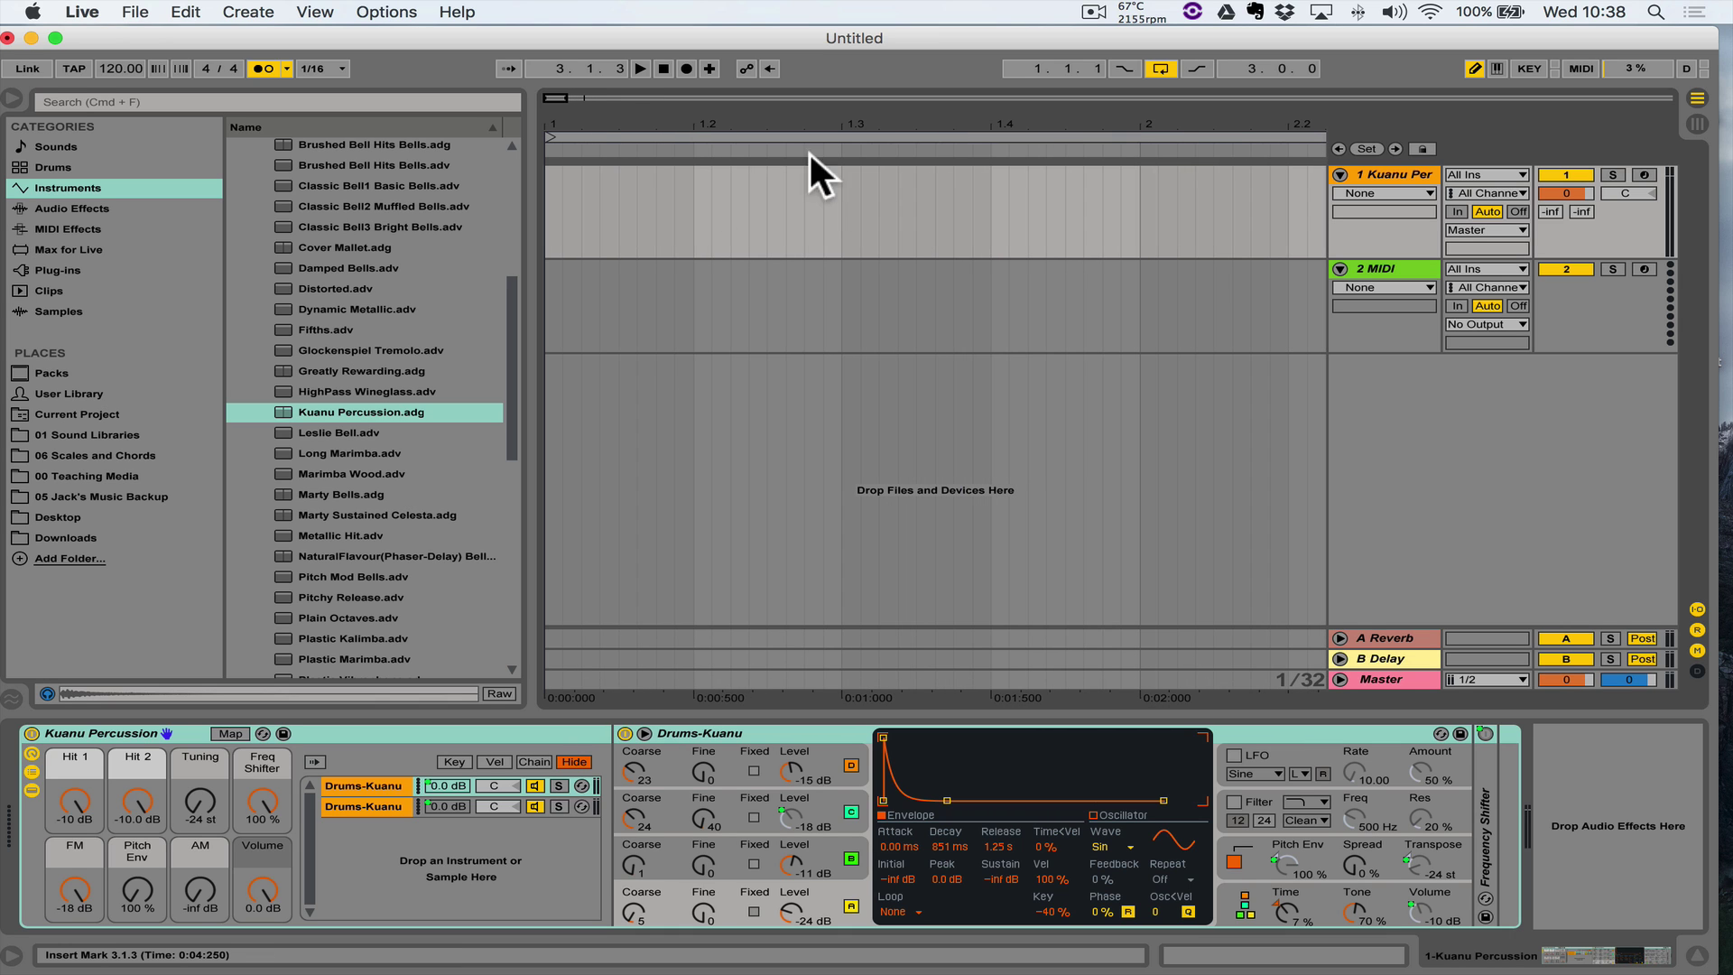
{"action": "left_click_drag", "start_coordinate": [808, 124], "coordinate": [774, 186]}
{"action": "left_click_drag", "start_coordinate": [728, 115], "coordinate": [907, 191]}
{"action": "left_click_drag", "start_coordinate": [909, 124], "coordinate": [909, 95]}
{"action": "left_click", "coordinate": [9, 100]}
{"action": "mouse_move", "coordinate": [301, 132]}
{"action": "left_mouse_down"}
{"action": "mouse_move", "coordinate": [332, 124]}
{"action": "mouse_move", "coordinate": [326, 101]}
{"action": "left_mouse_up"}
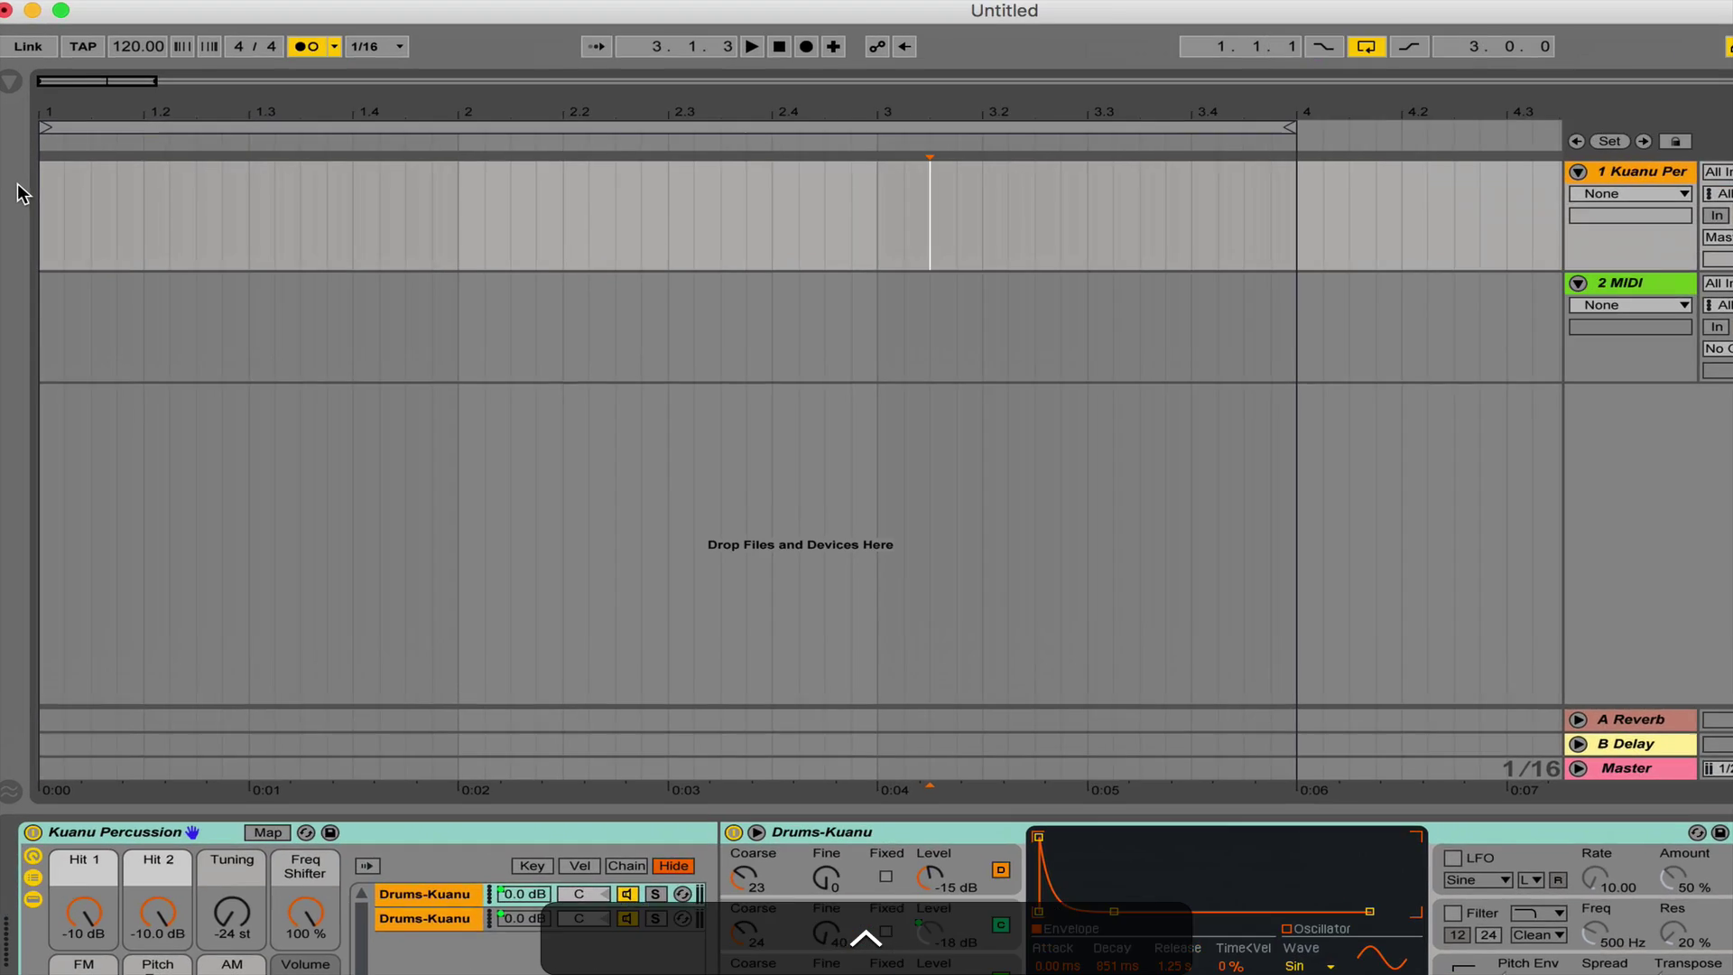
Enlarge the arrangement timeline around bar 1 so the subdivisions of each beat can be examined
{"action": "mouse_move", "coordinate": [4, 188]}
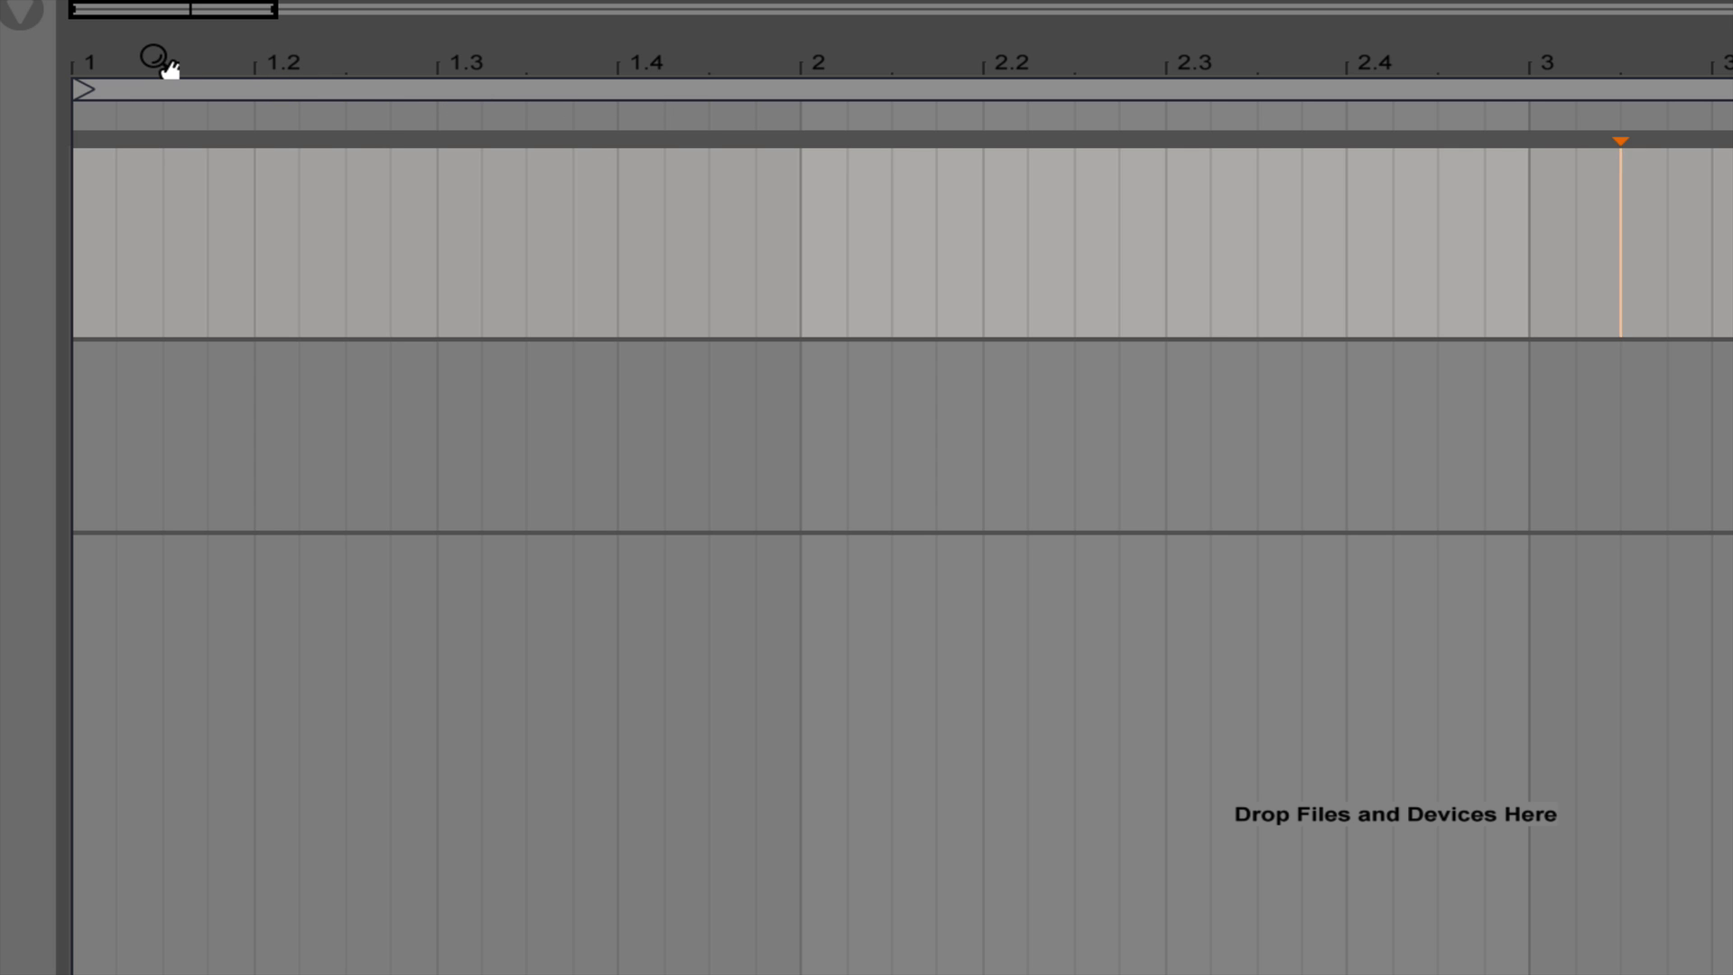
{"action": "mouse_move", "coordinate": [155, 60]}
{"action": "left_mouse_down"}
{"action": "mouse_move", "coordinate": [155, 136]}
{"action": "mouse_move", "coordinate": [166, 108]}
{"action": "left_mouse_up"}
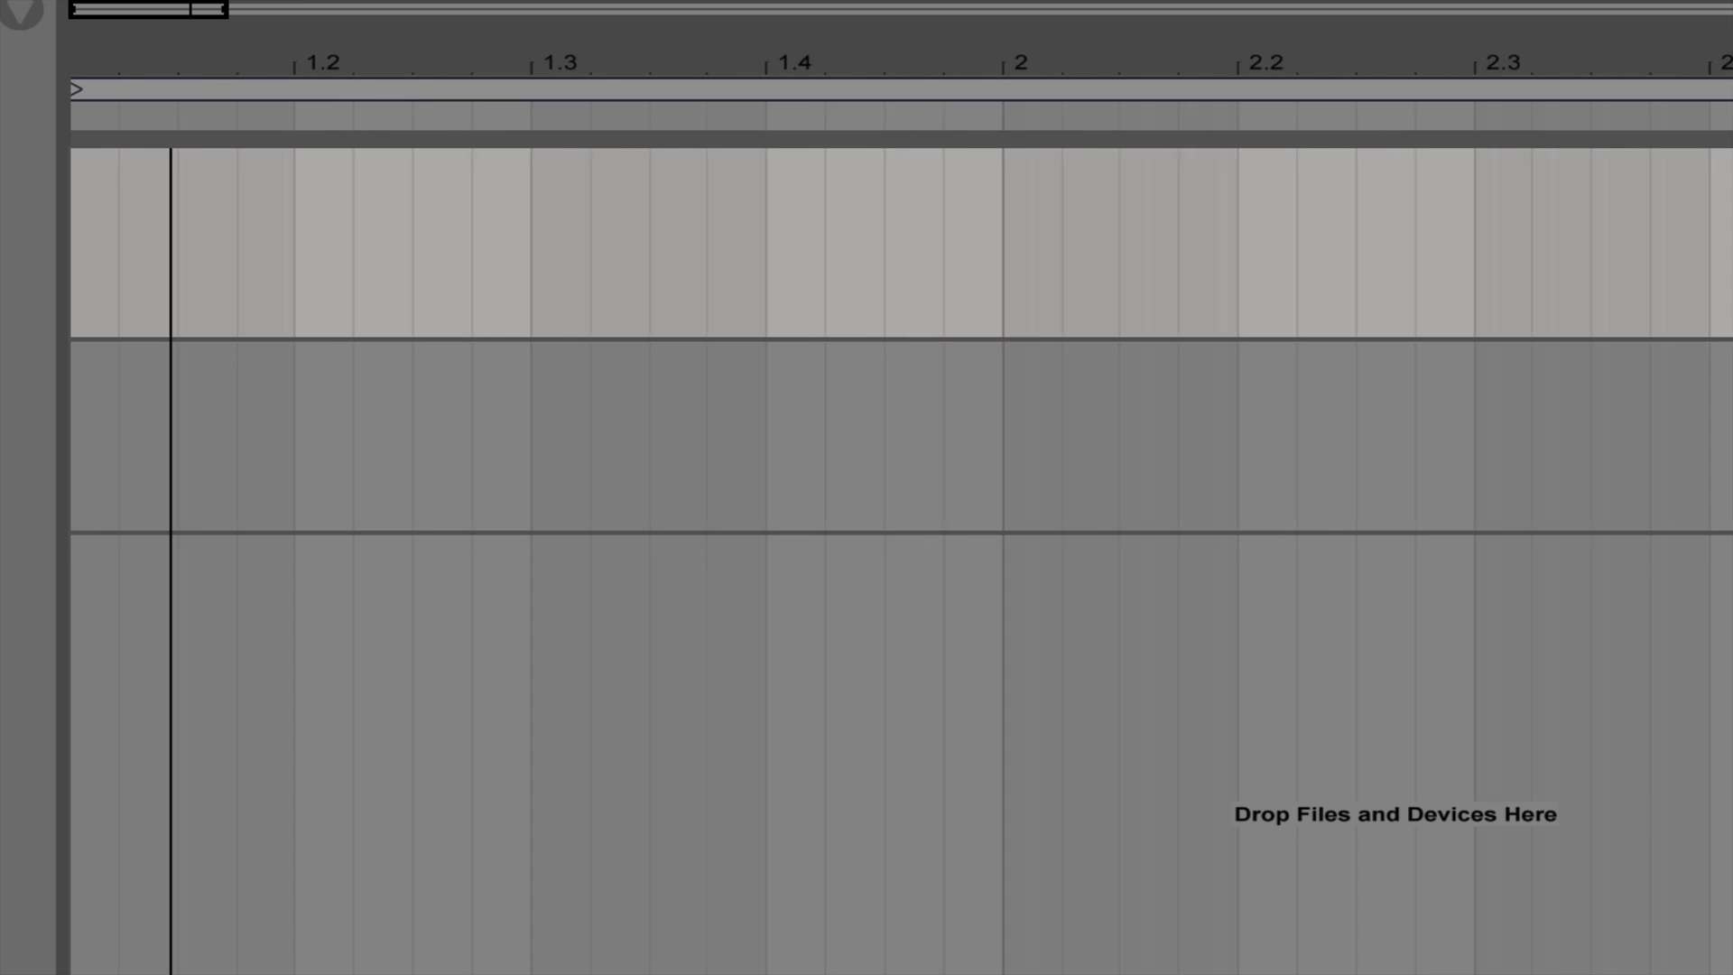
{"action": "left_click_drag", "start_coordinate": [325, 36], "coordinate": [325, 108]}
{"action": "left_click_drag", "start_coordinate": [325, 36], "coordinate": [325, 27]}
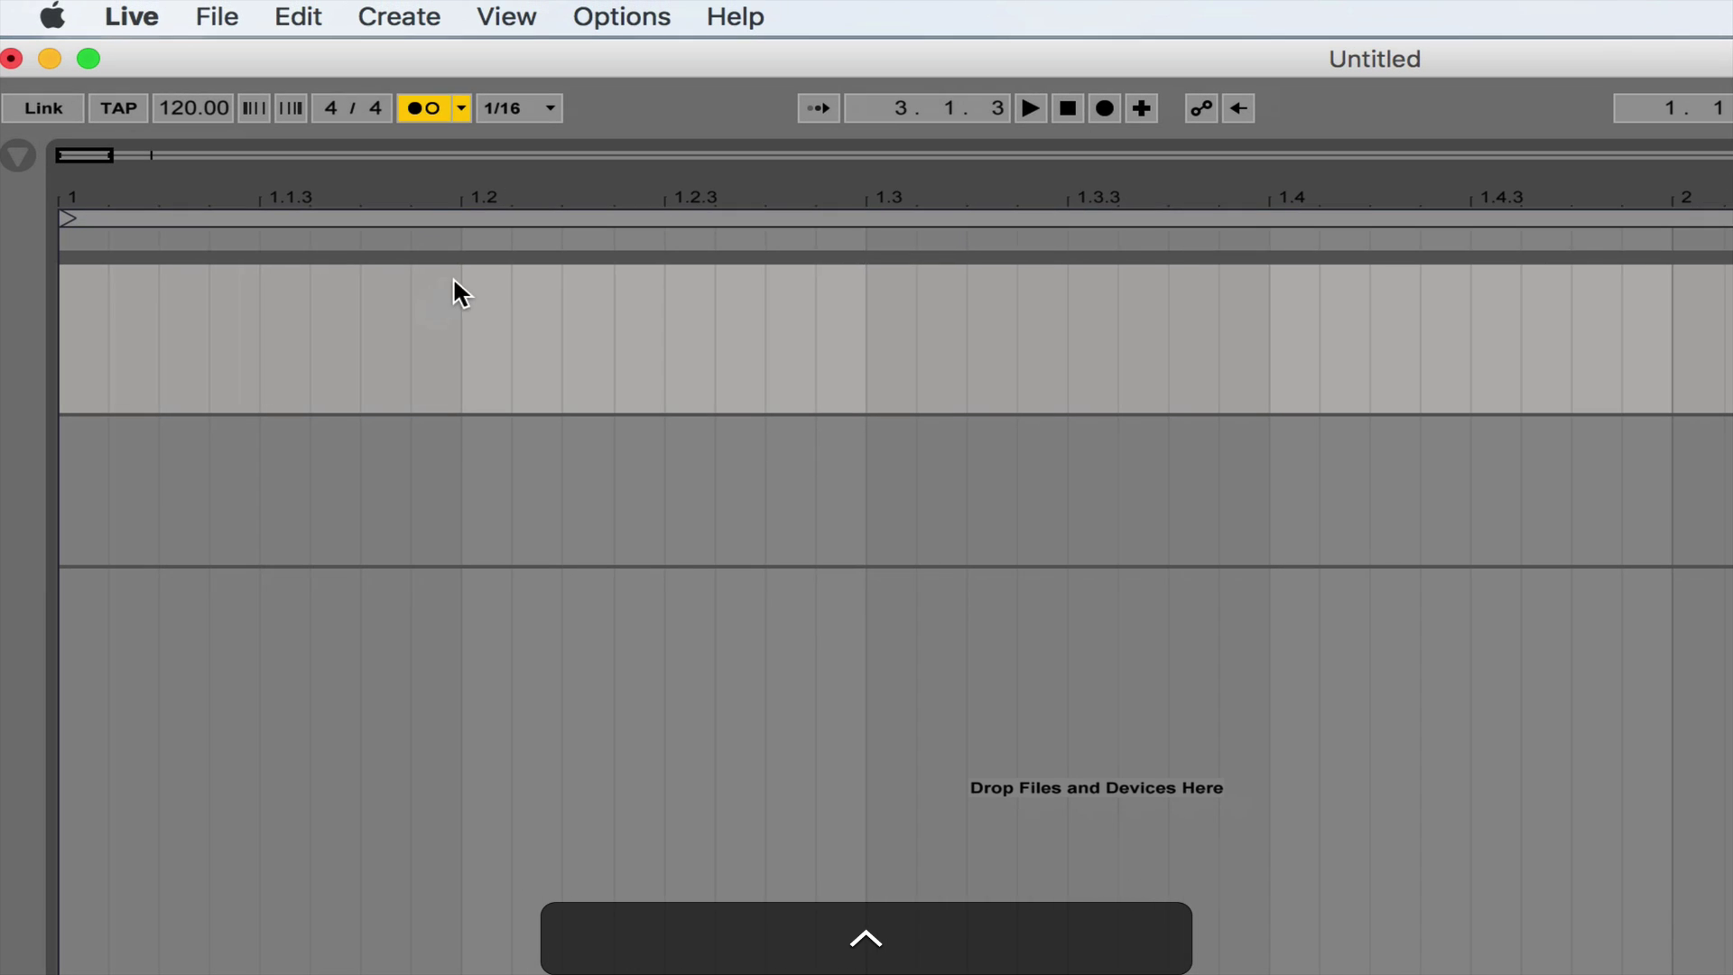
{"action": "left_click", "coordinate": [452, 277]}
{"action": "left_click_drag", "start_coordinate": [431, 216], "coordinate": [379, 348]}
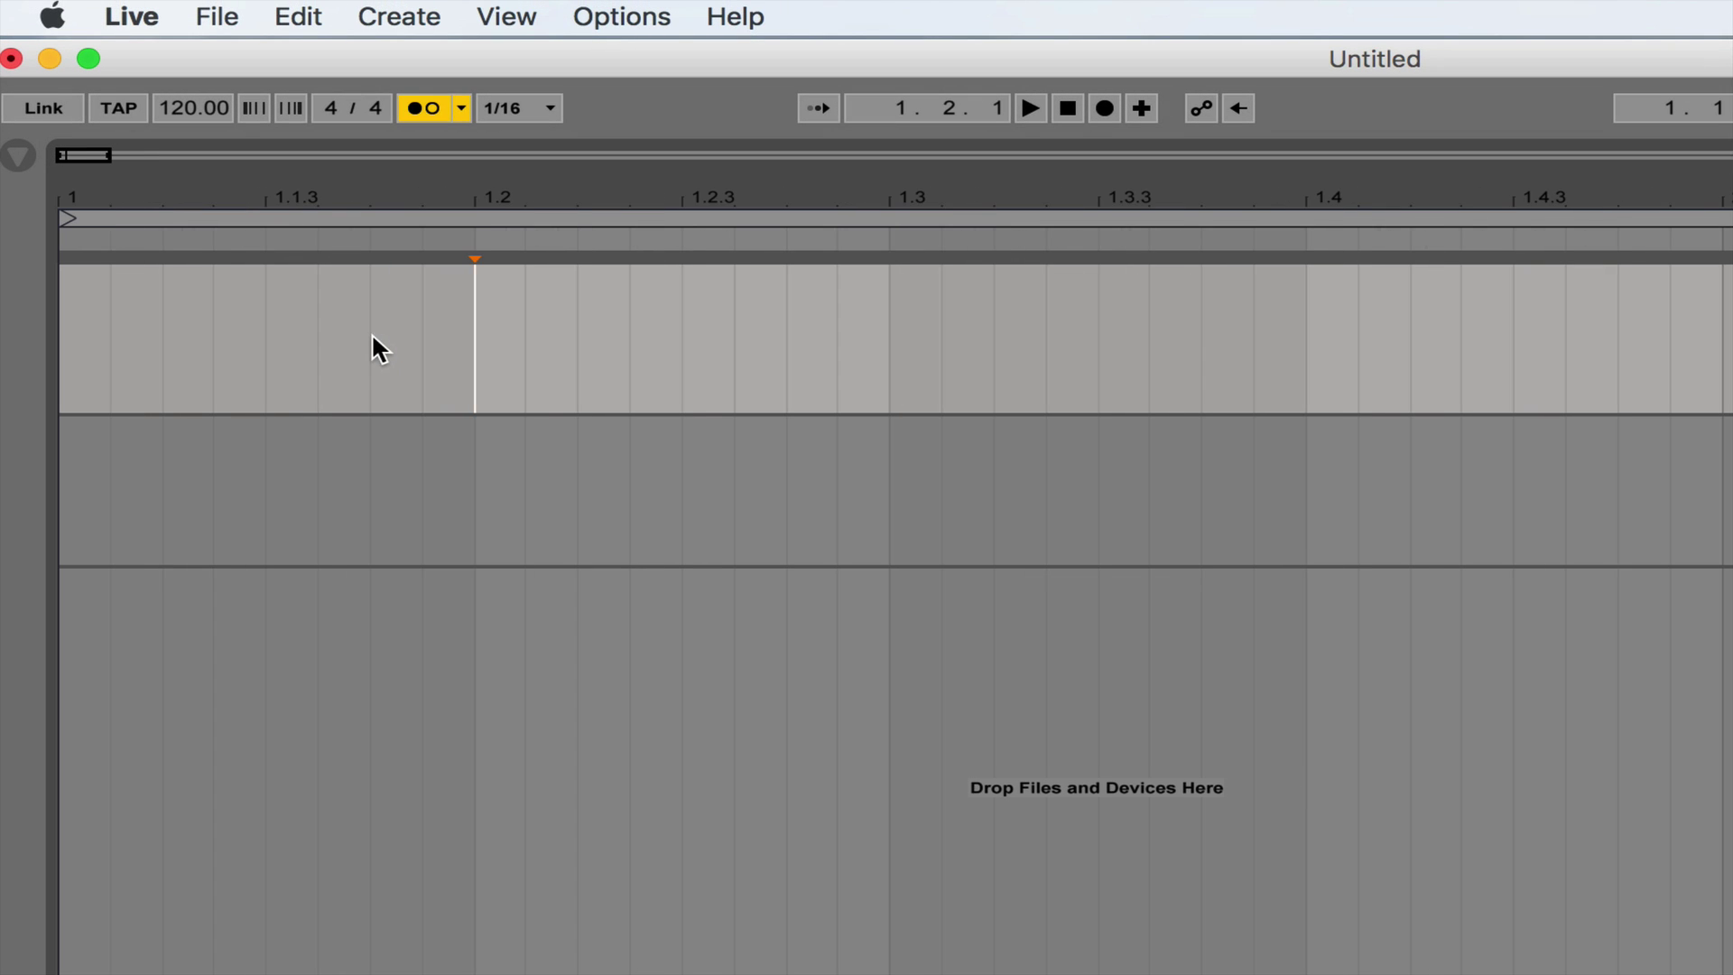
{"action": "left_click", "coordinate": [387, 282]}
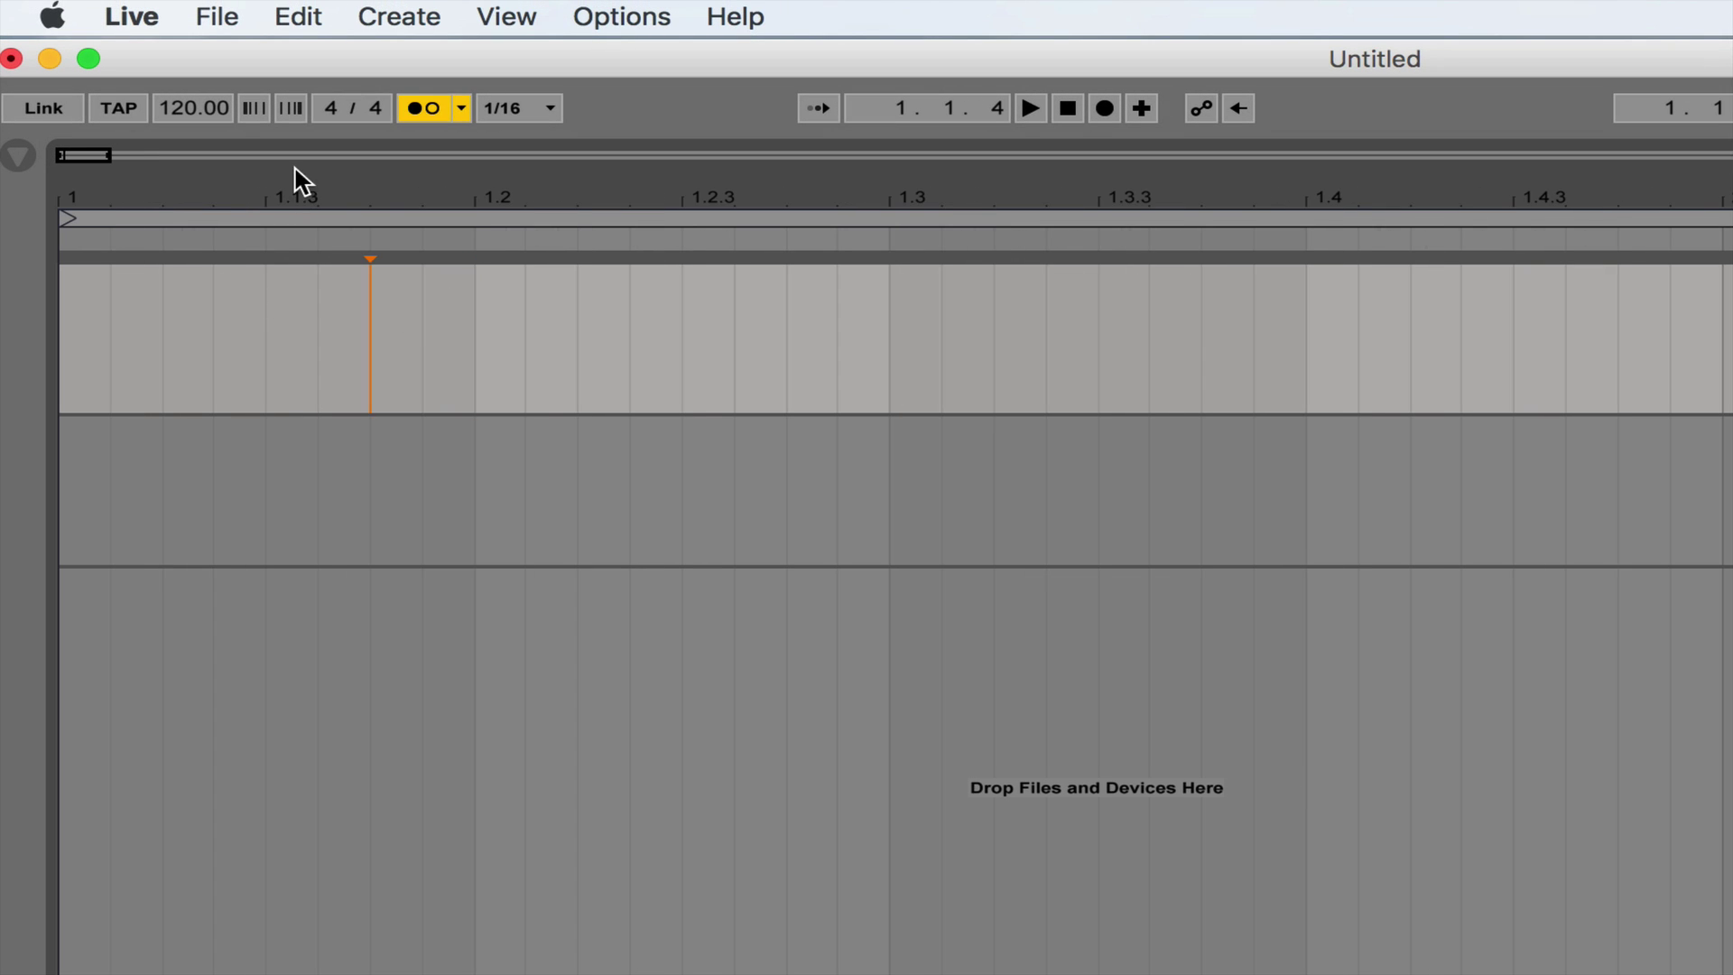
{"action": "left_click_drag", "start_coordinate": [476, 310], "coordinate": [58, 317]}
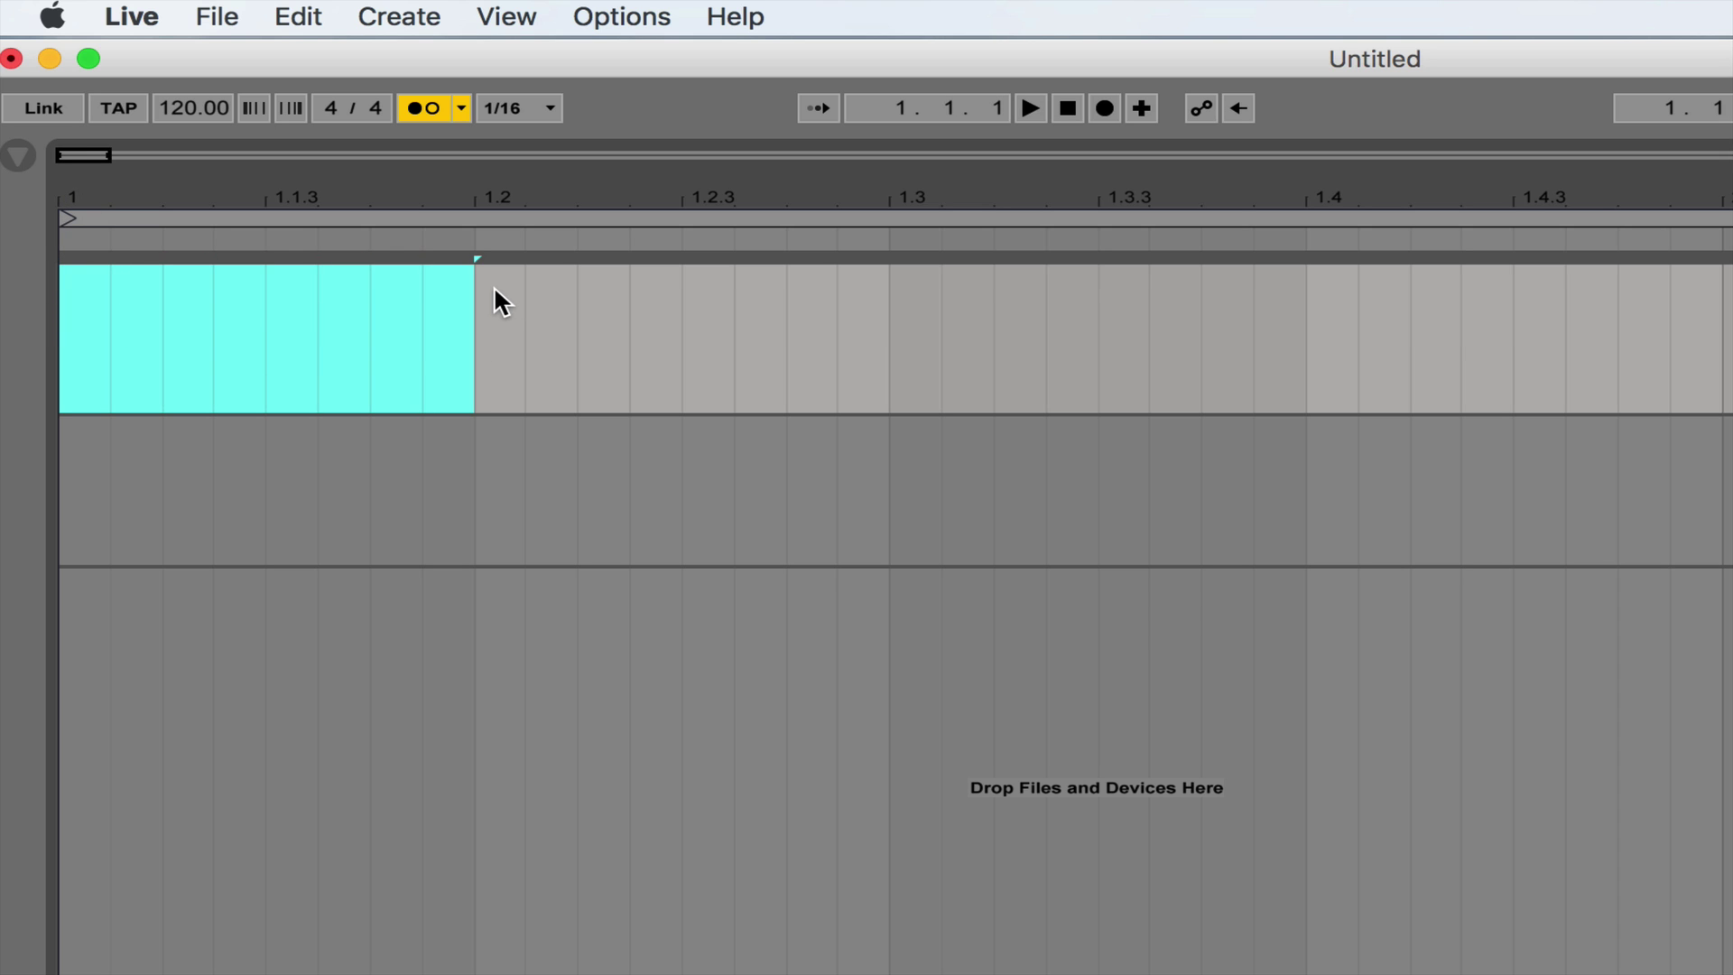
{"action": "left_click", "coordinate": [516, 312]}
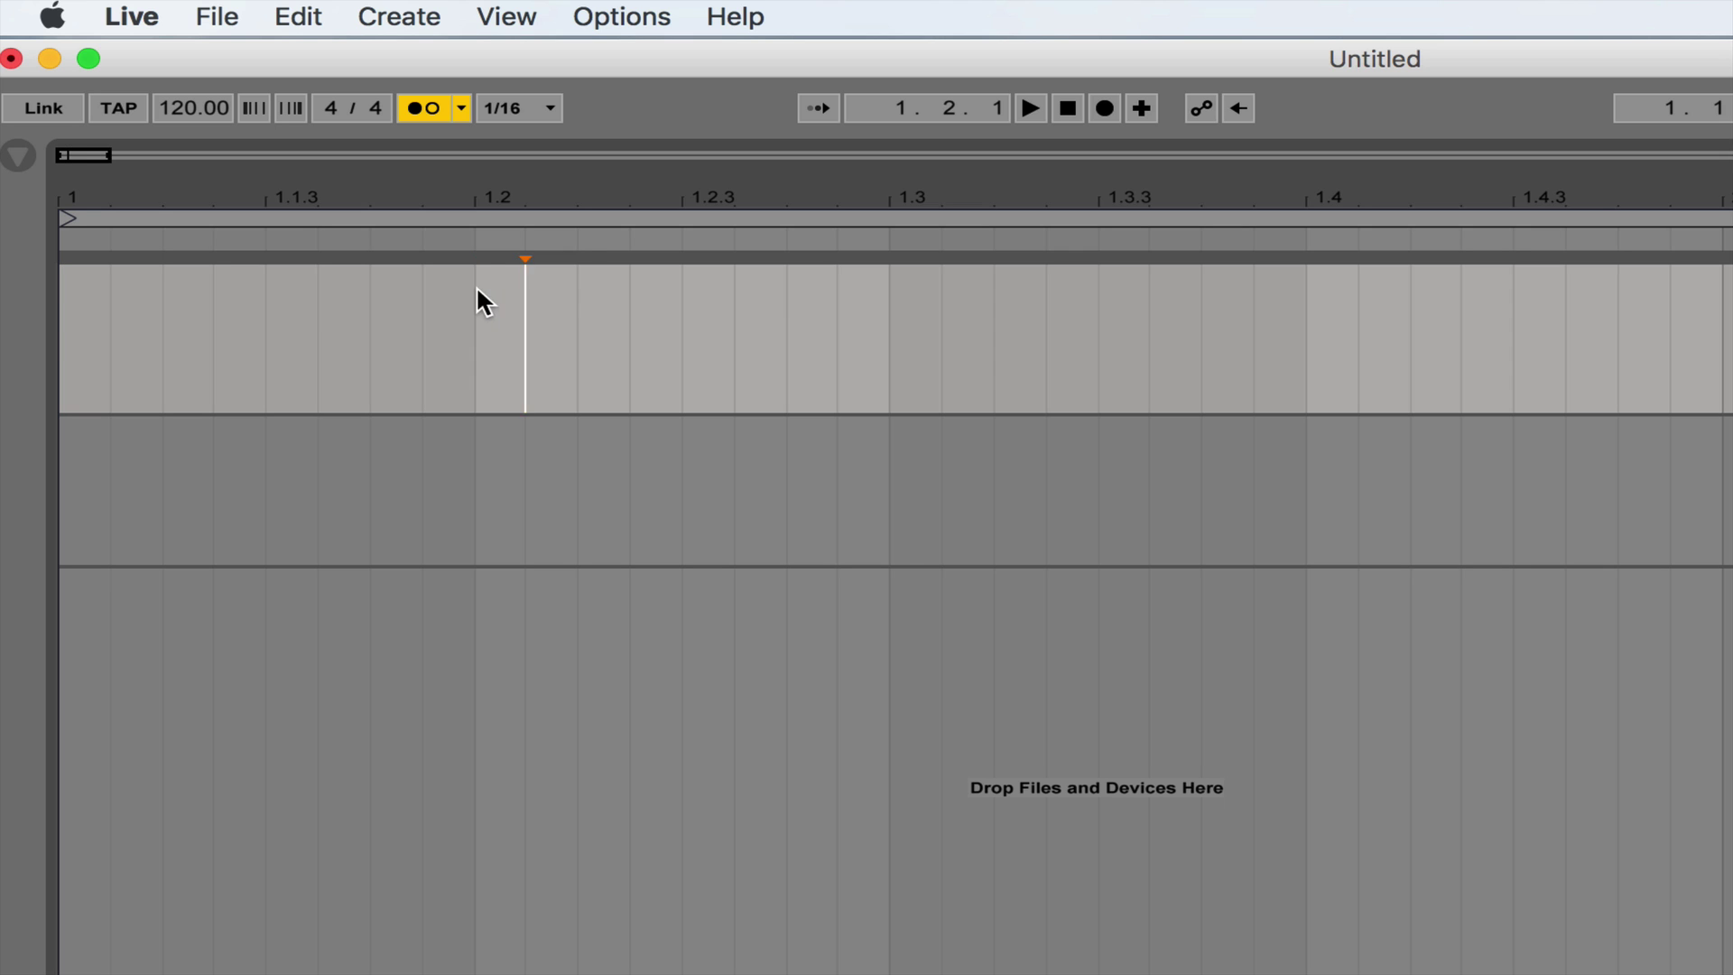
{"action": "left_click_drag", "start_coordinate": [477, 292], "coordinate": [866, 321]}
{"action": "left_click", "coordinate": [683, 316]}
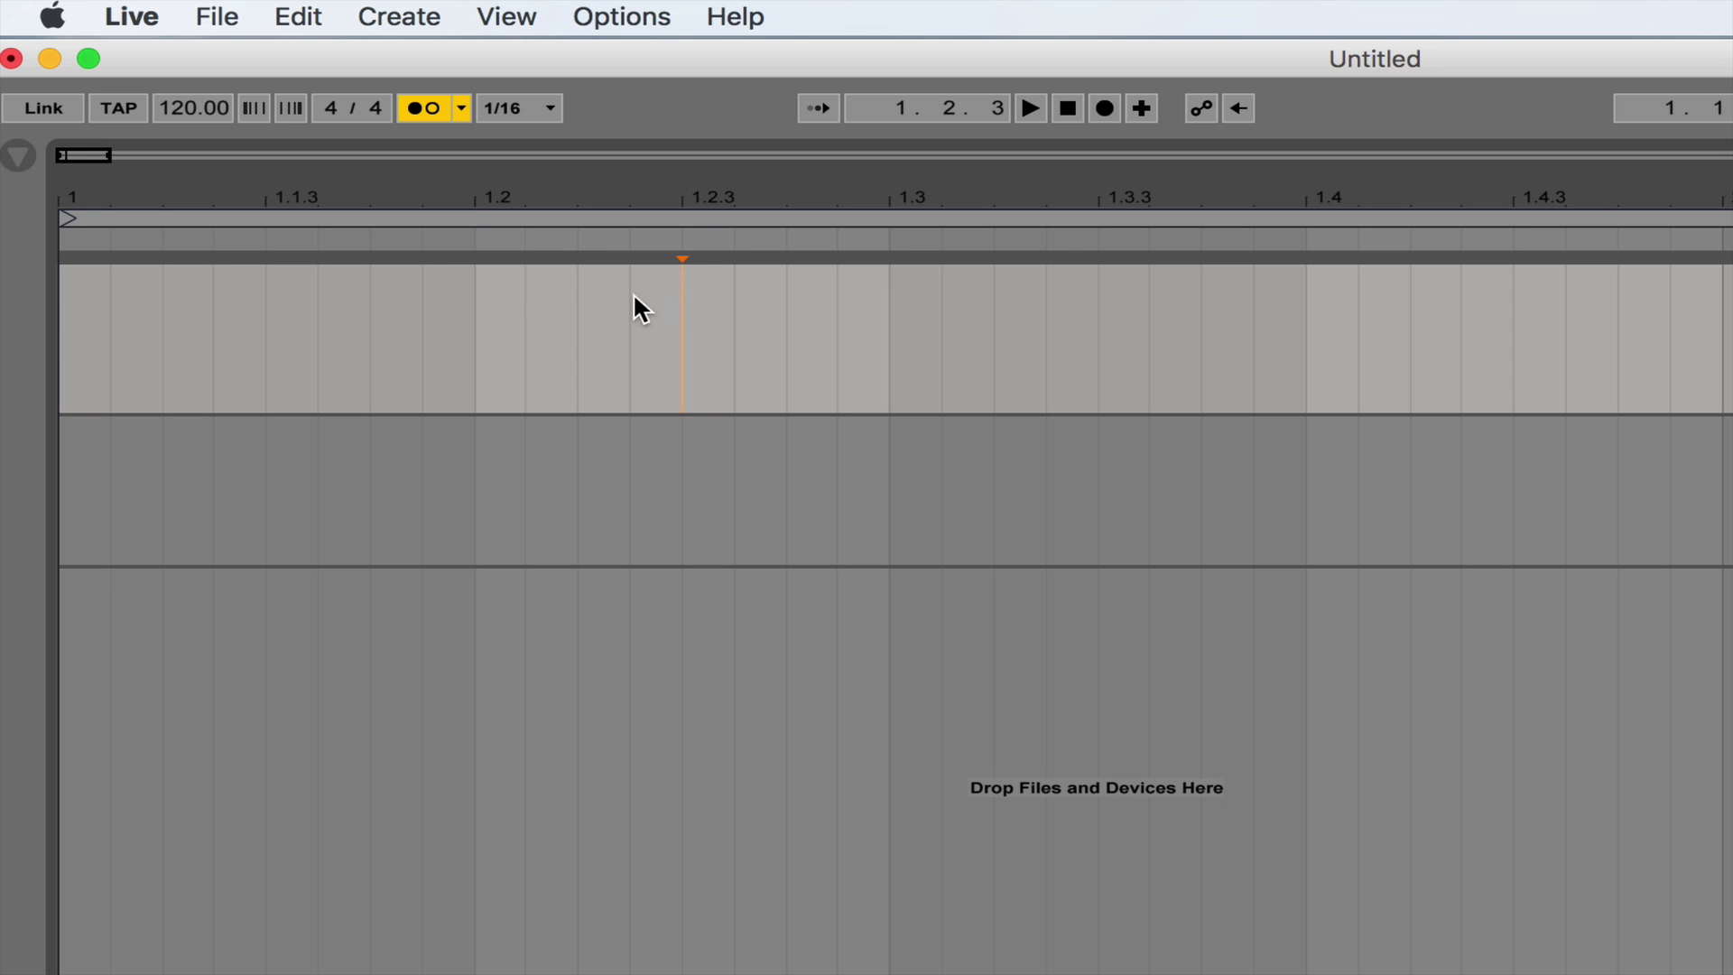
Insert an empty MIDI clip on the first track covering the first beat, from 1 to 1.2
{"action": "left_click", "coordinate": [317, 312]}
{"action": "left_click", "coordinate": [66, 309], "text": "shift"}
{"action": "left_click_drag", "start_coordinate": [350, 331], "coordinate": [483, 327]}
{"action": "key", "text": "shift+super+m"}
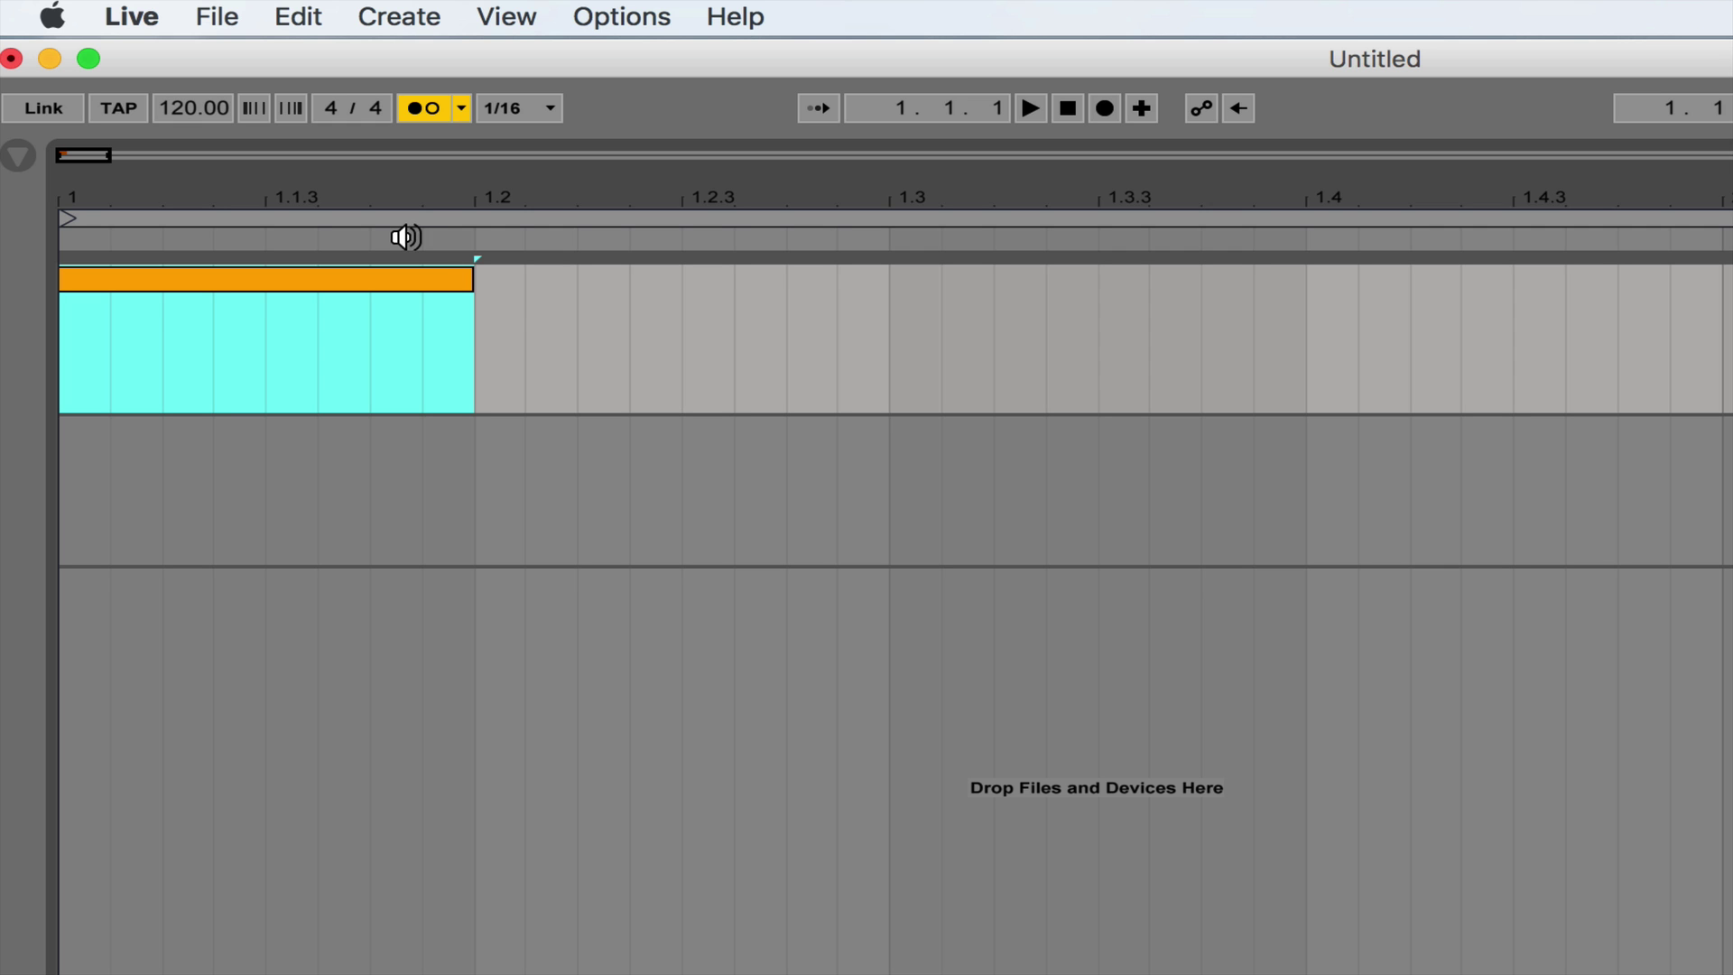
Rename the one-beat MIDI clip at the start of the first track as A
{"action": "mouse_move", "coordinate": [333, 193]}
{"action": "left_mouse_down"}
{"action": "mouse_move", "coordinate": [333, 171]}
{"action": "mouse_move", "coordinate": [333, 217]}
{"action": "left_mouse_up"}
{"action": "left_click", "coordinate": [268, 272]}
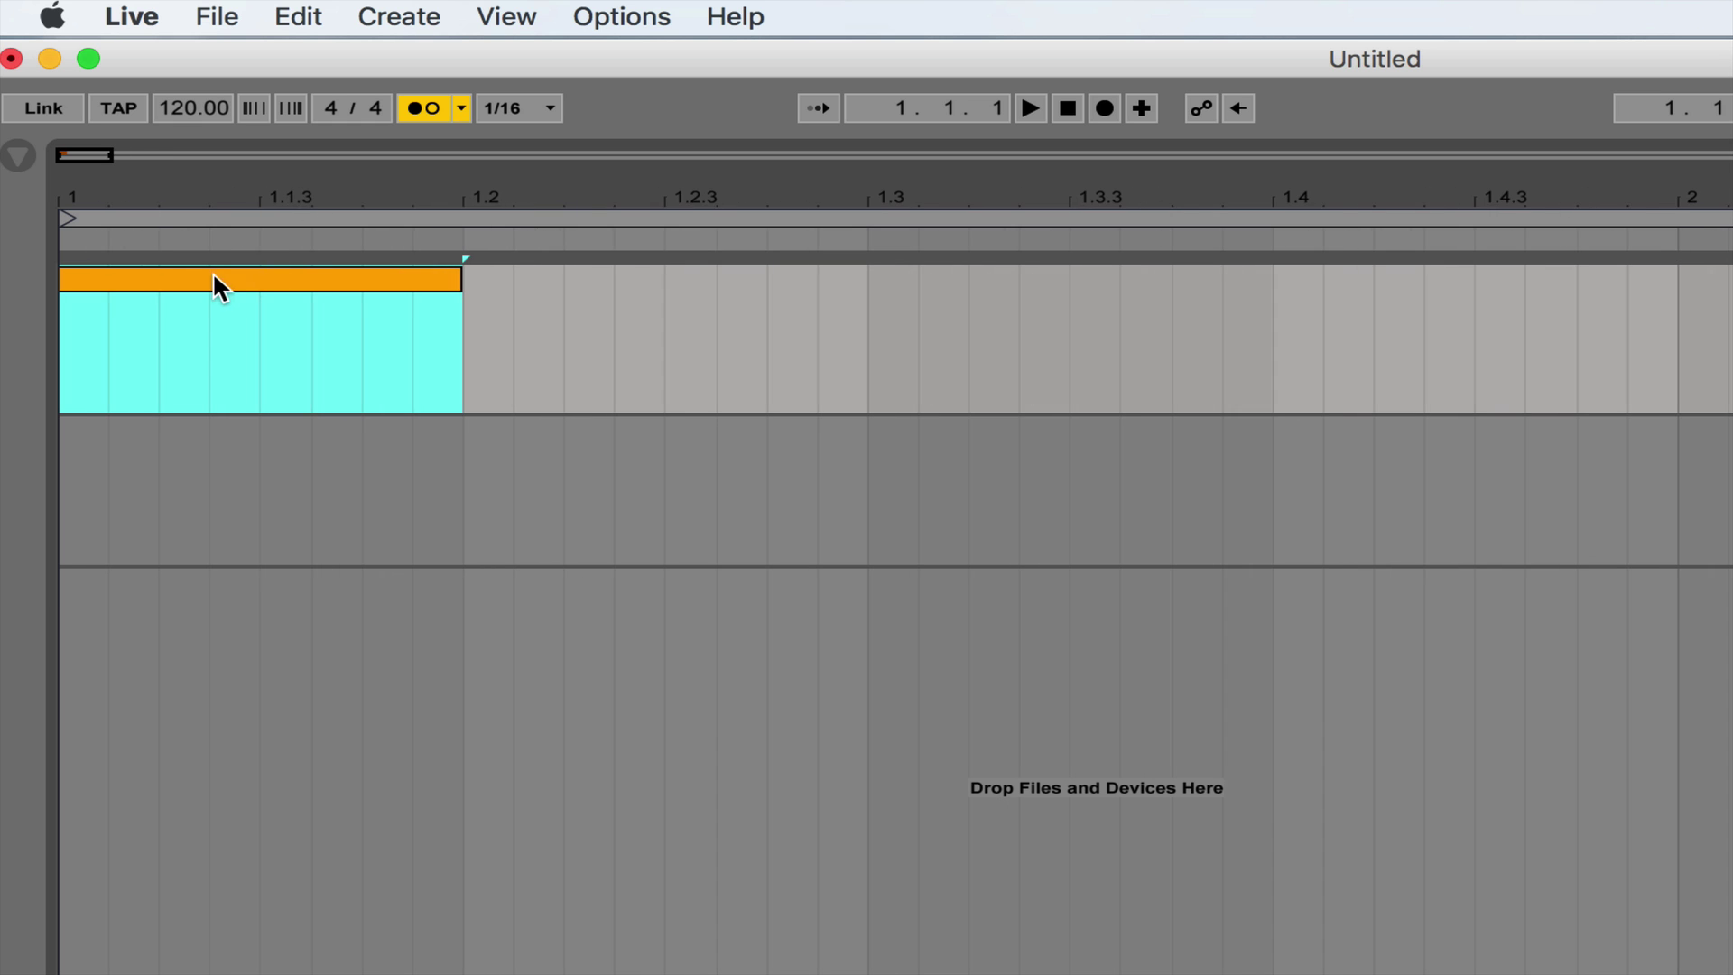
{"action": "right_click", "coordinate": [209, 282]}
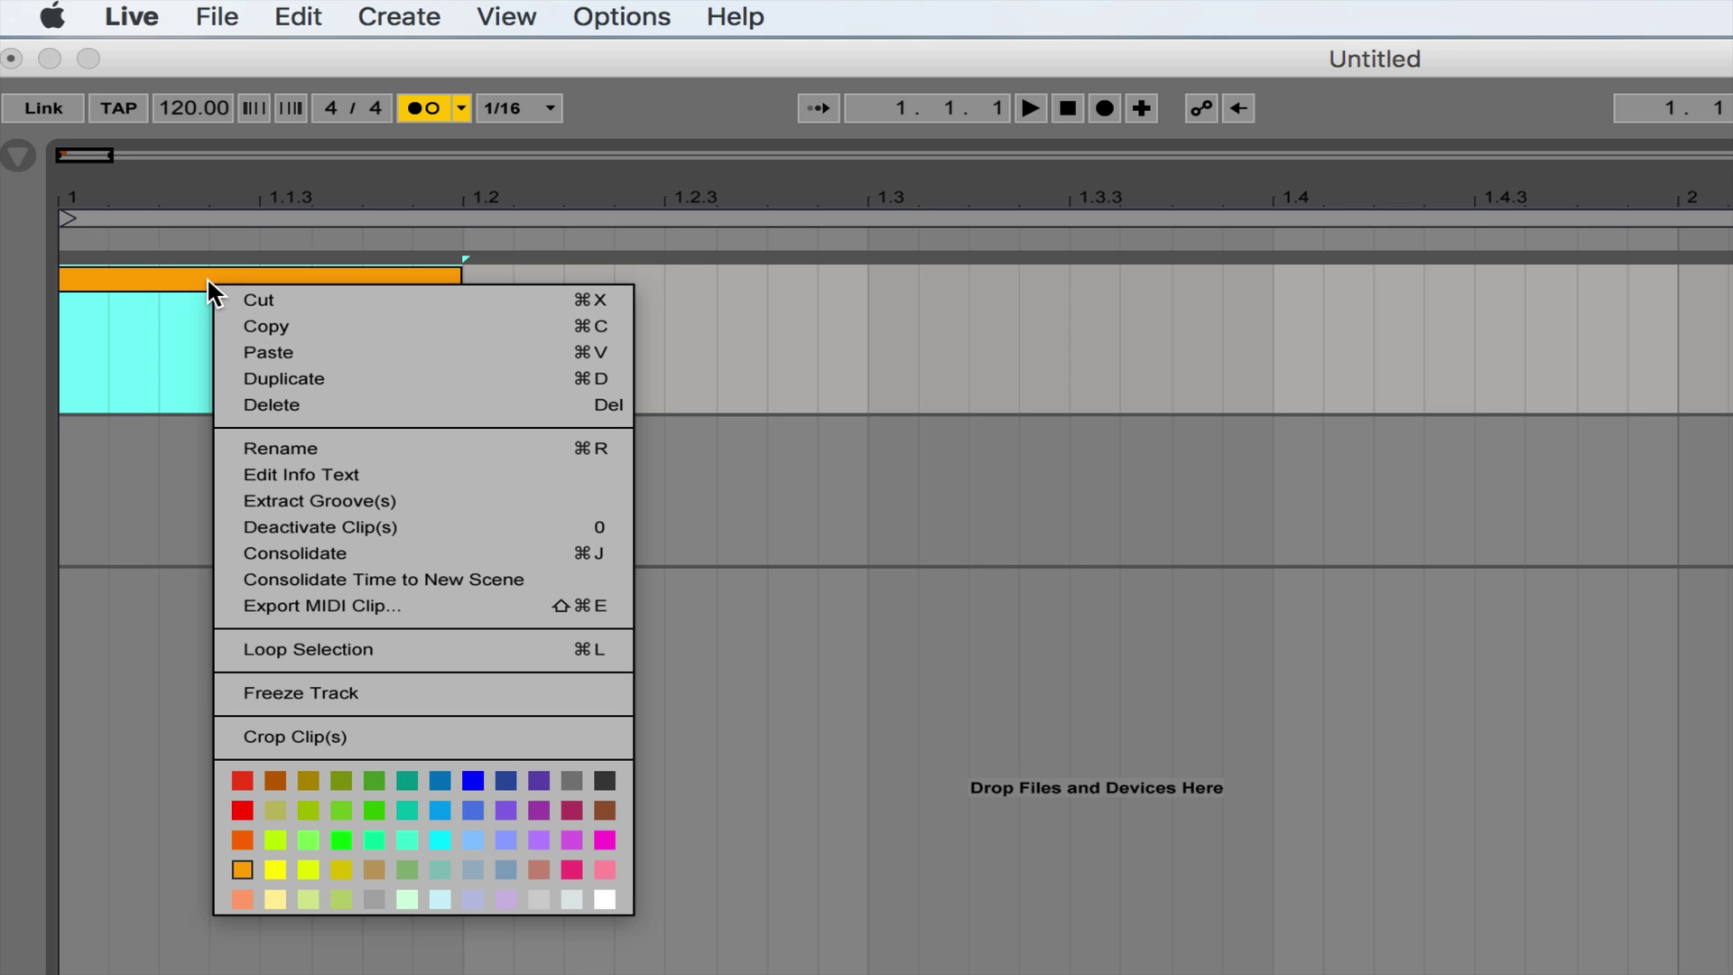
{"action": "key", "text": "Escape"}
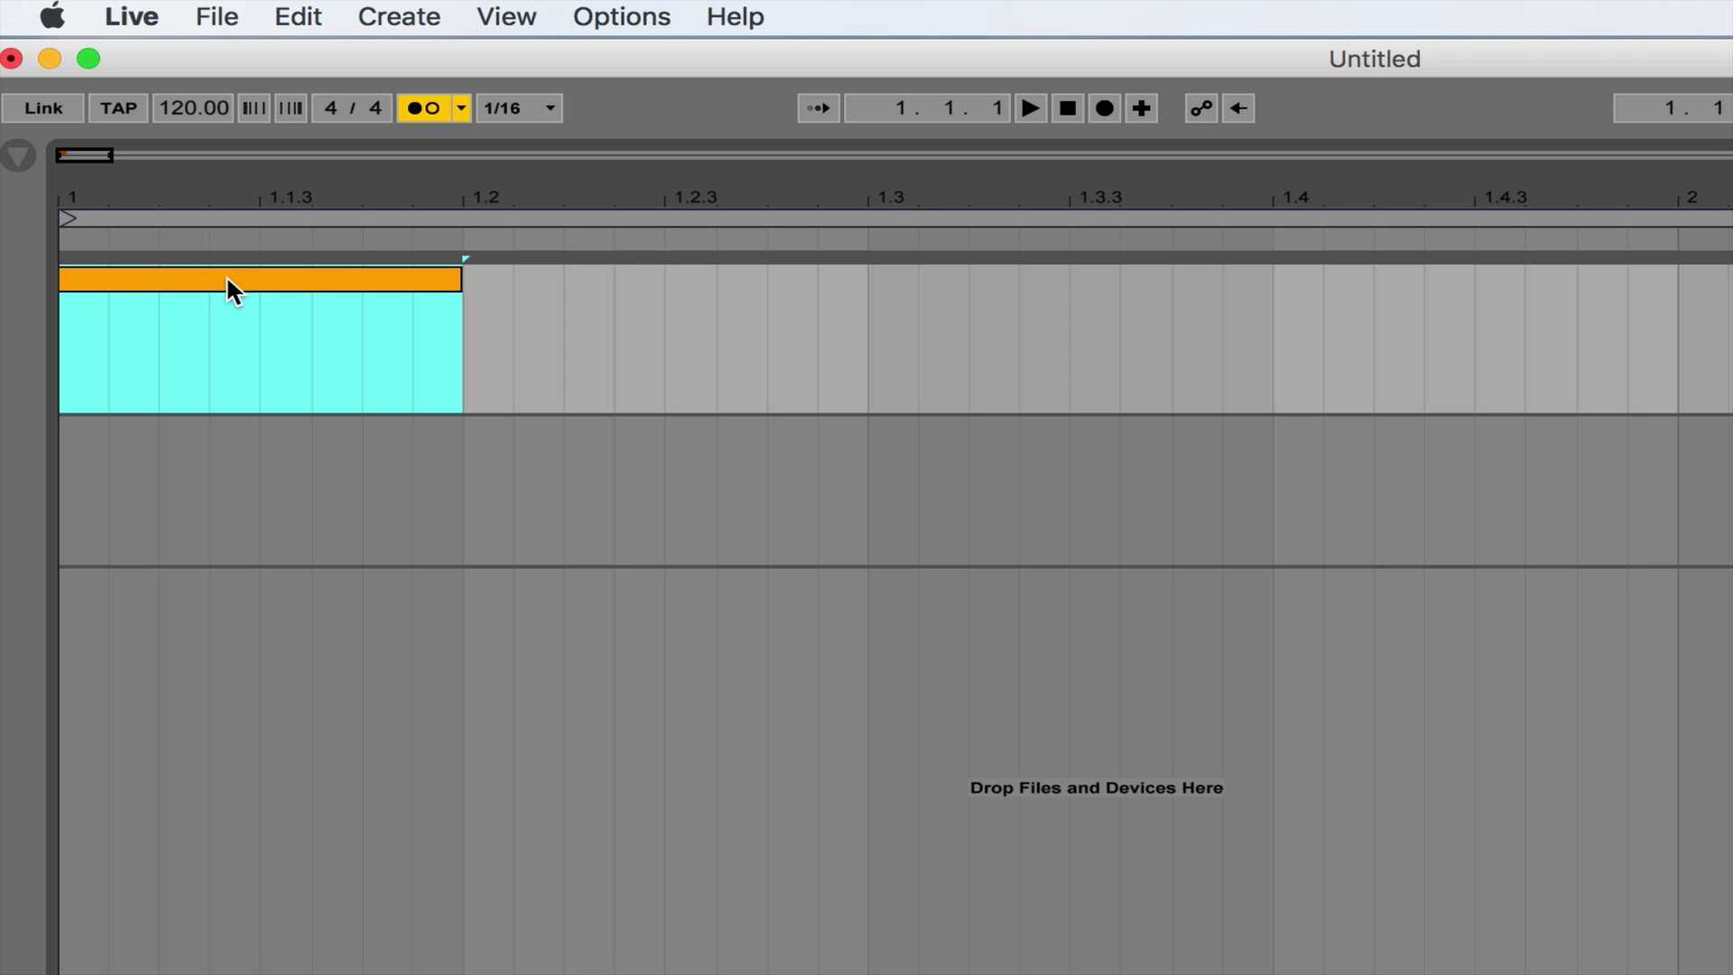
{"action": "key", "text": "super+r"}
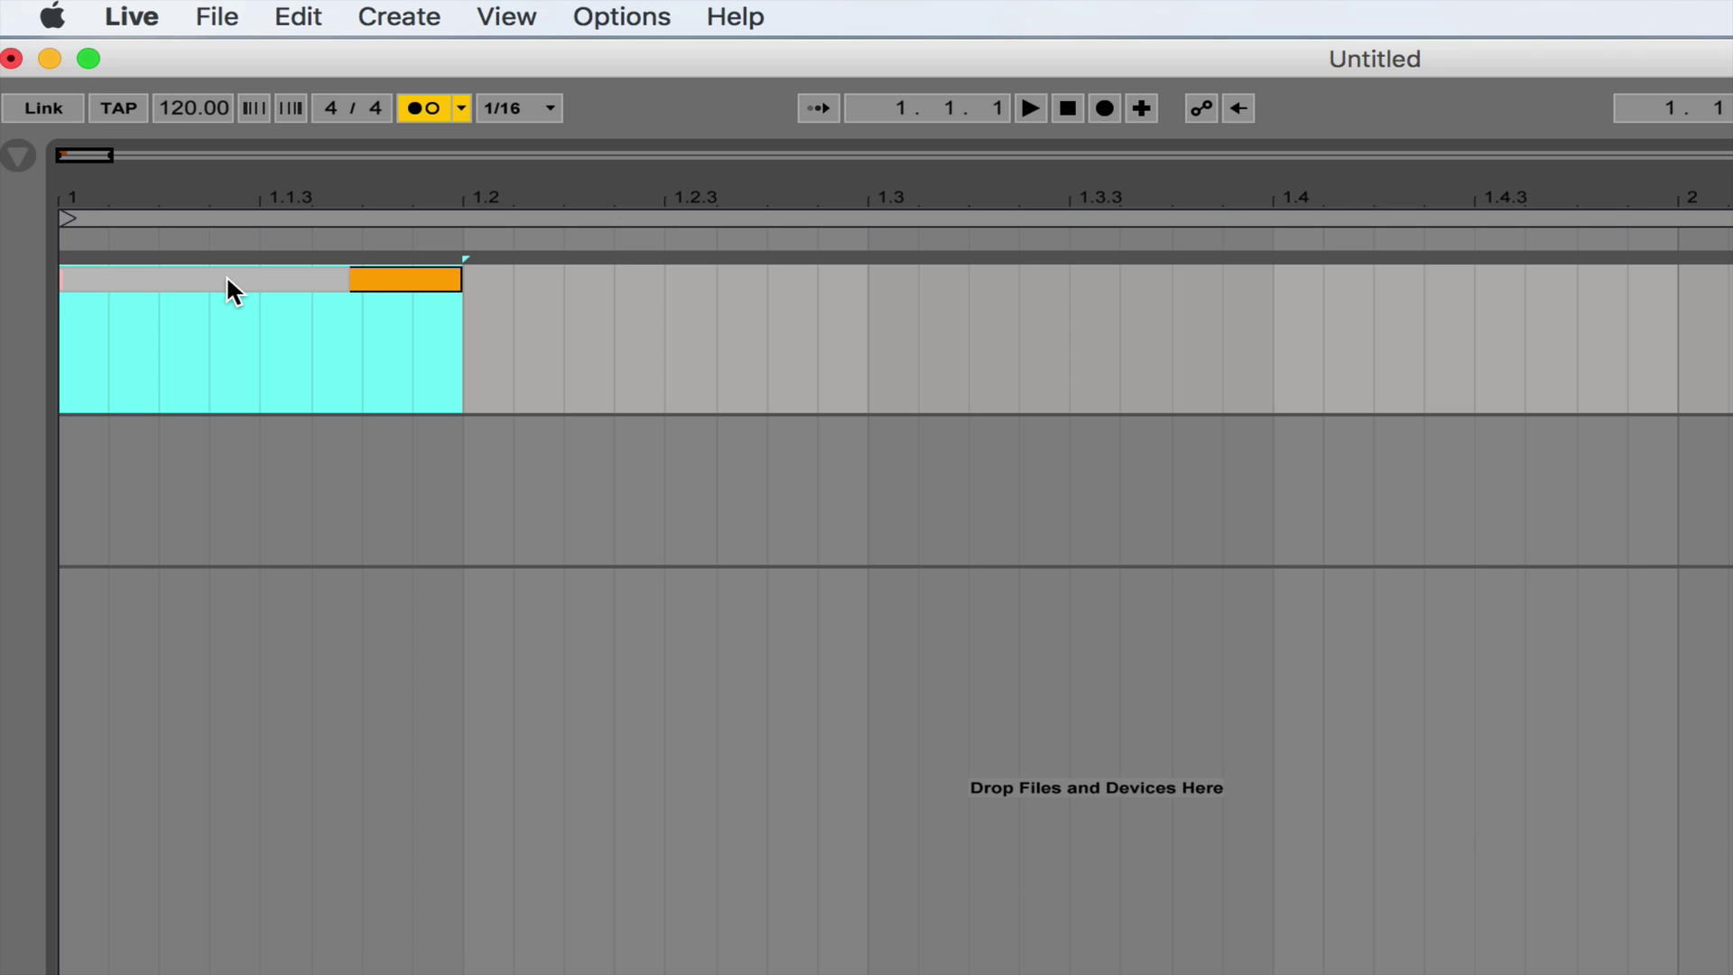
{"action": "type", "text": "A"}
{"action": "key", "text": "Return"}
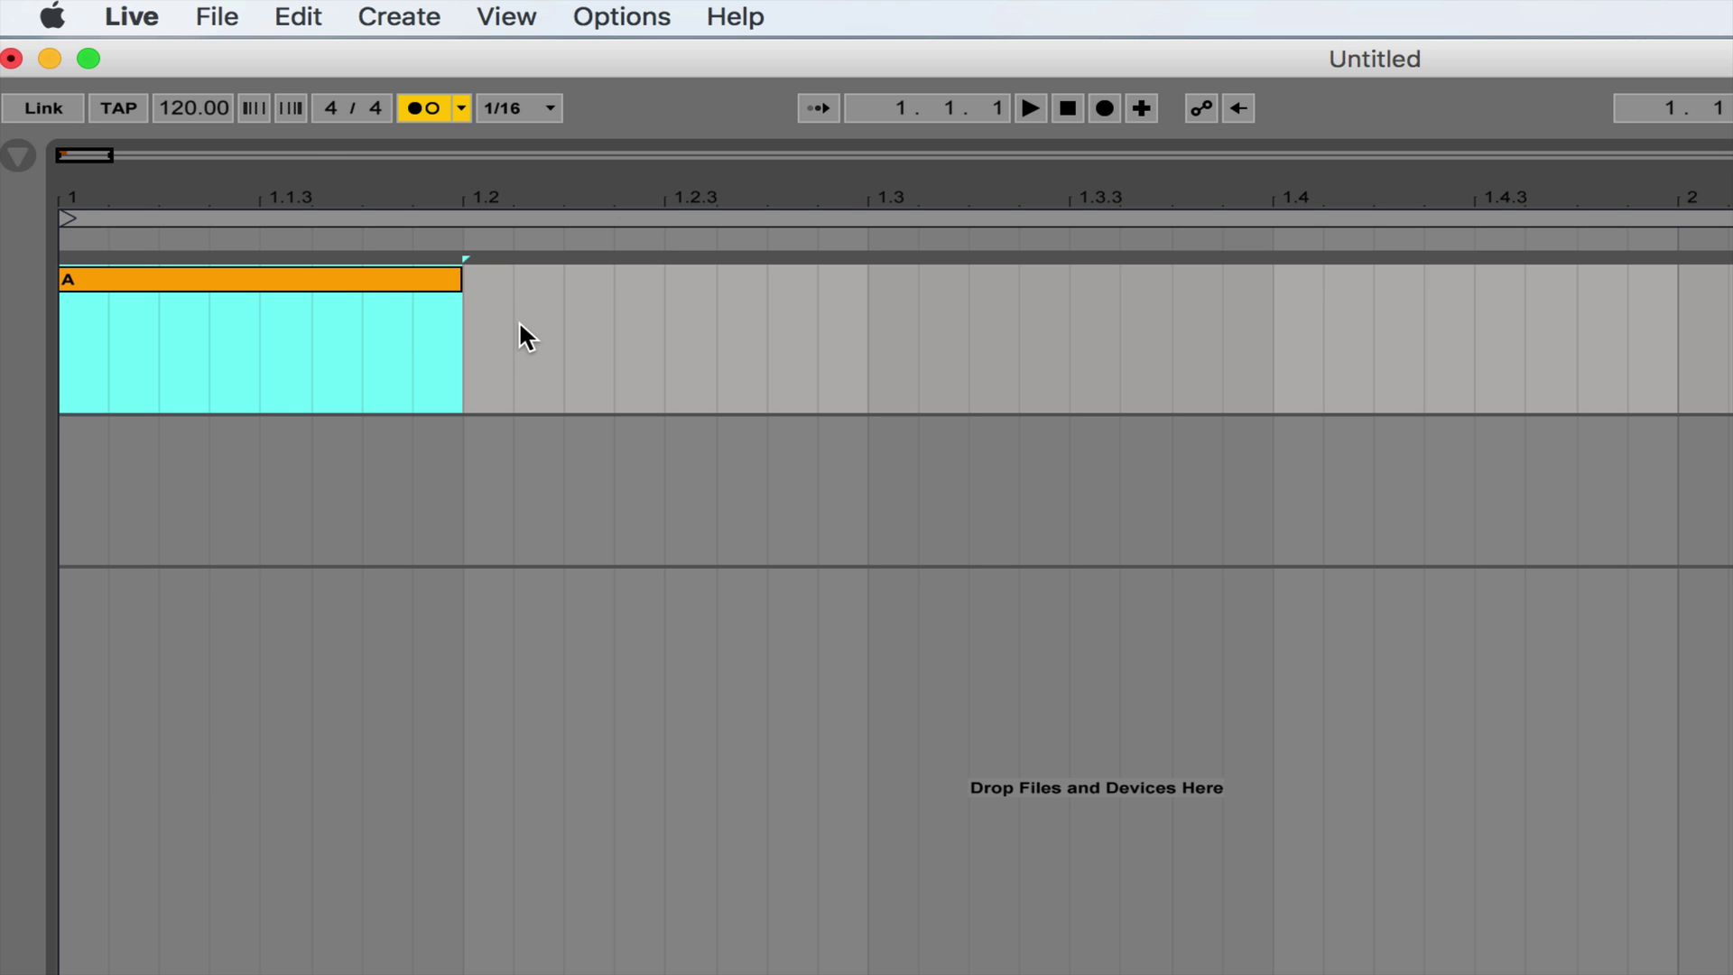
Insert an empty MIDI clip on the first track directly after clip A, from 1.2 to 1.3.3
{"action": "left_click", "coordinate": [564, 302]}
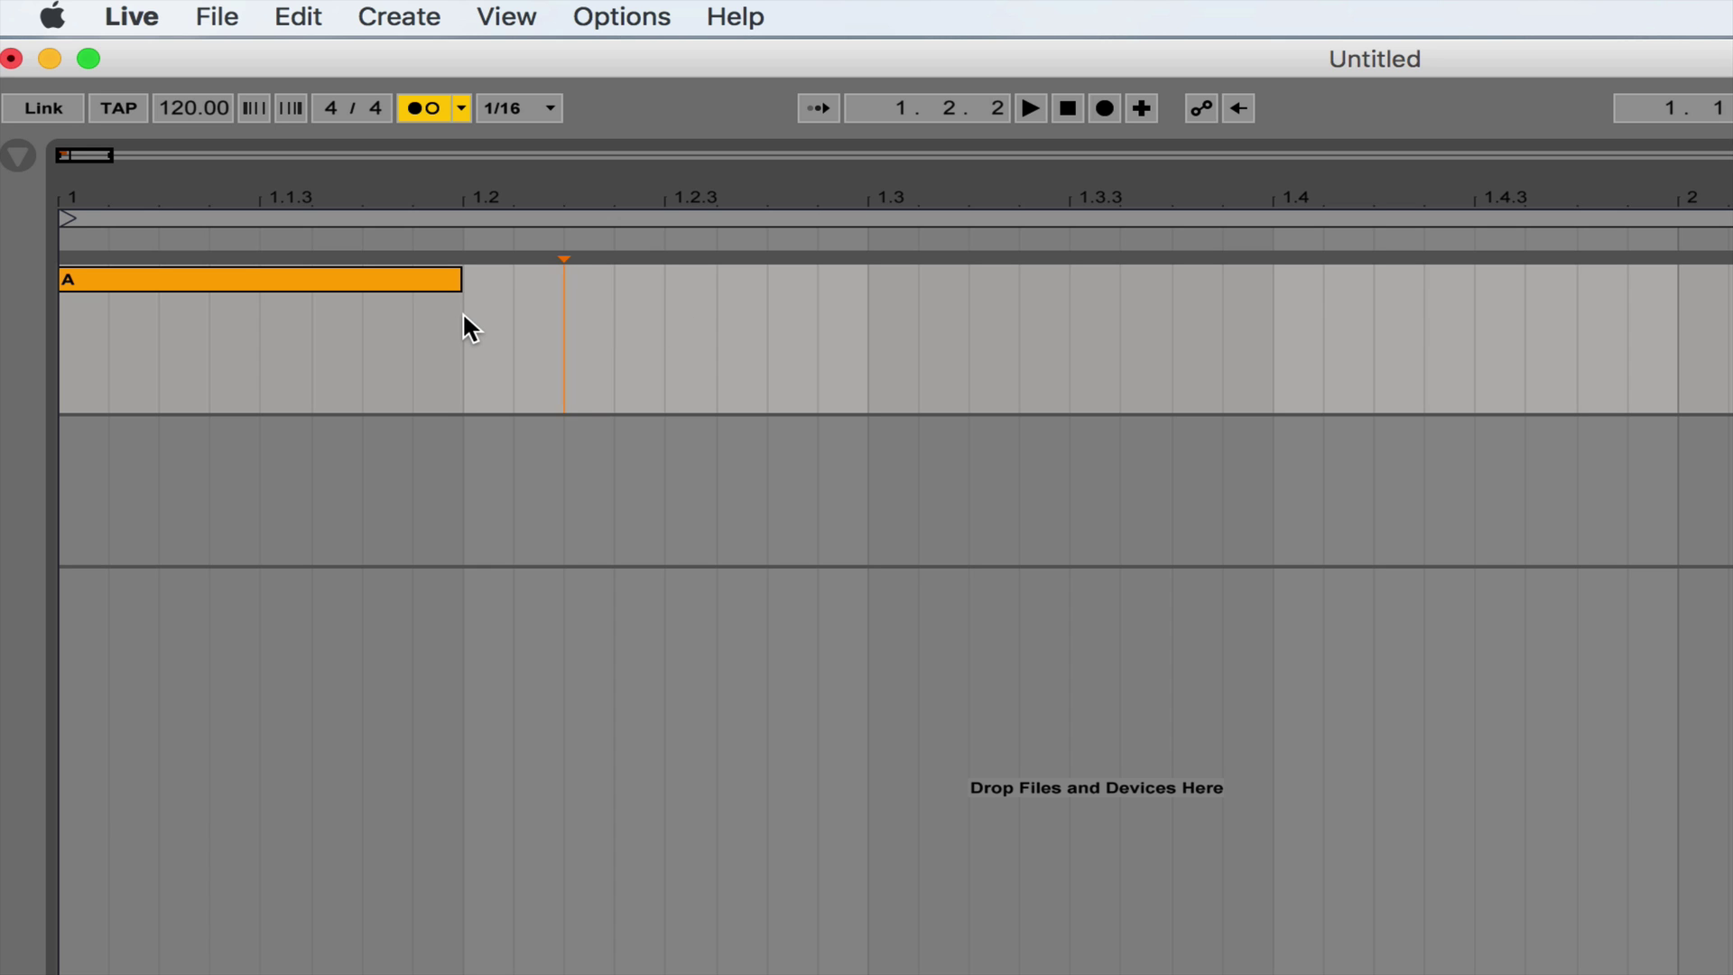
{"action": "left_click_drag", "start_coordinate": [468, 328], "coordinate": [1065, 376]}
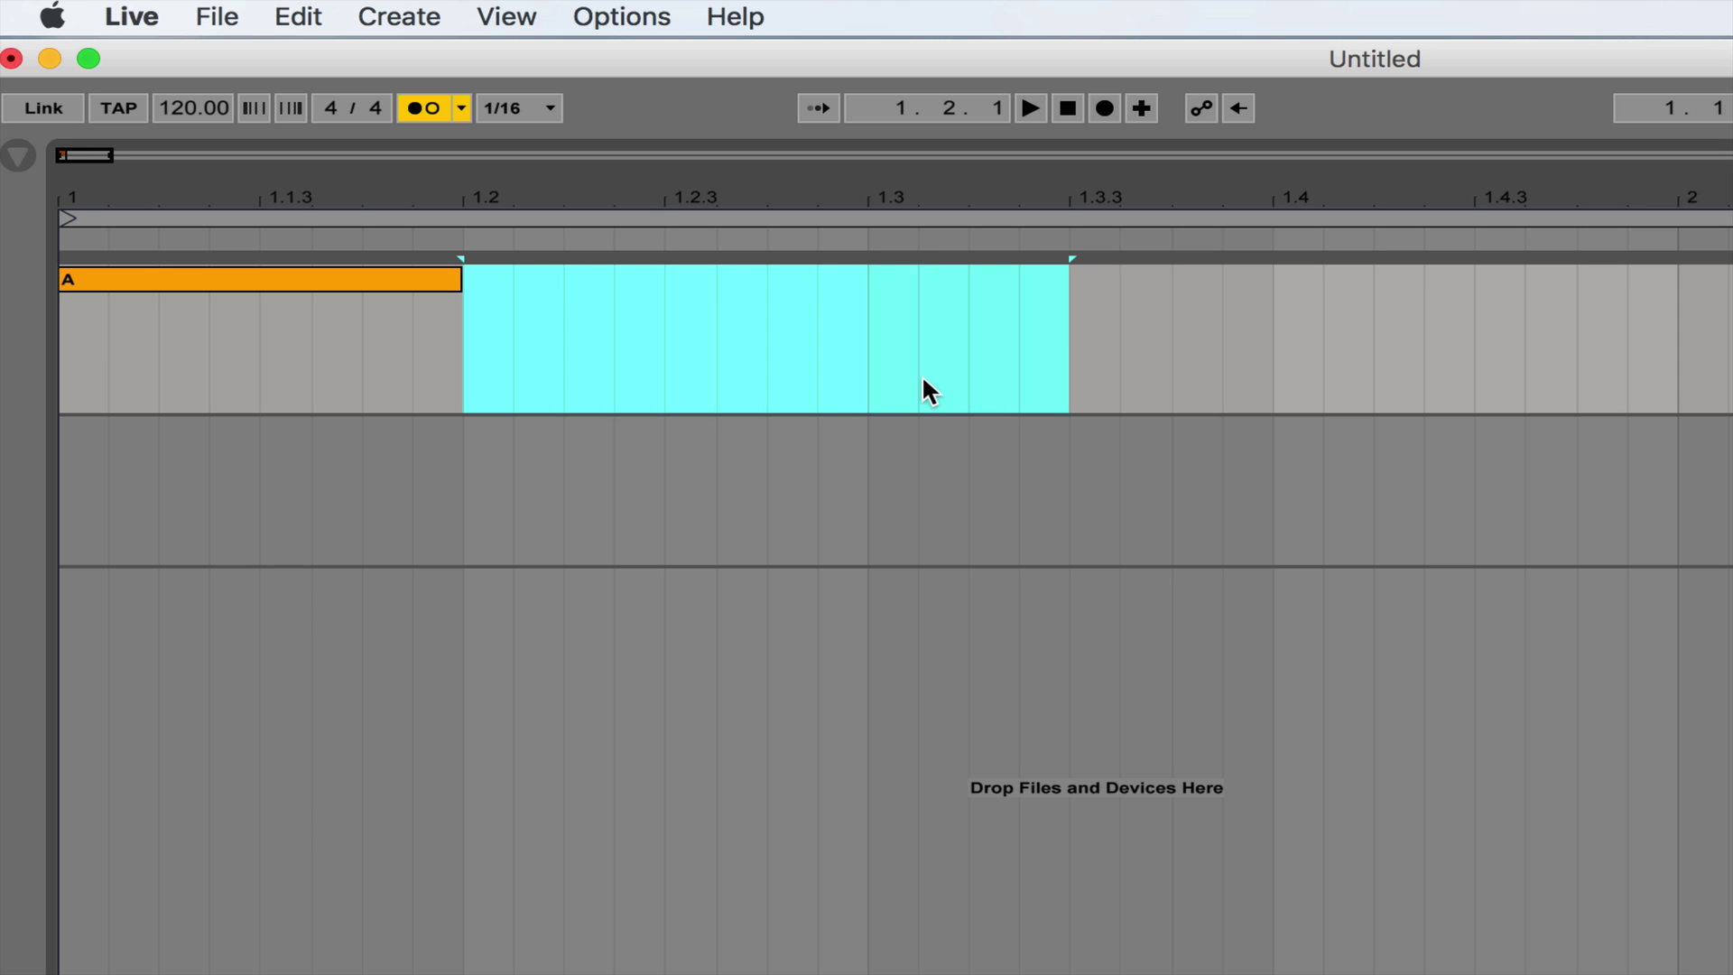
{"action": "key", "text": "shift+super+m"}
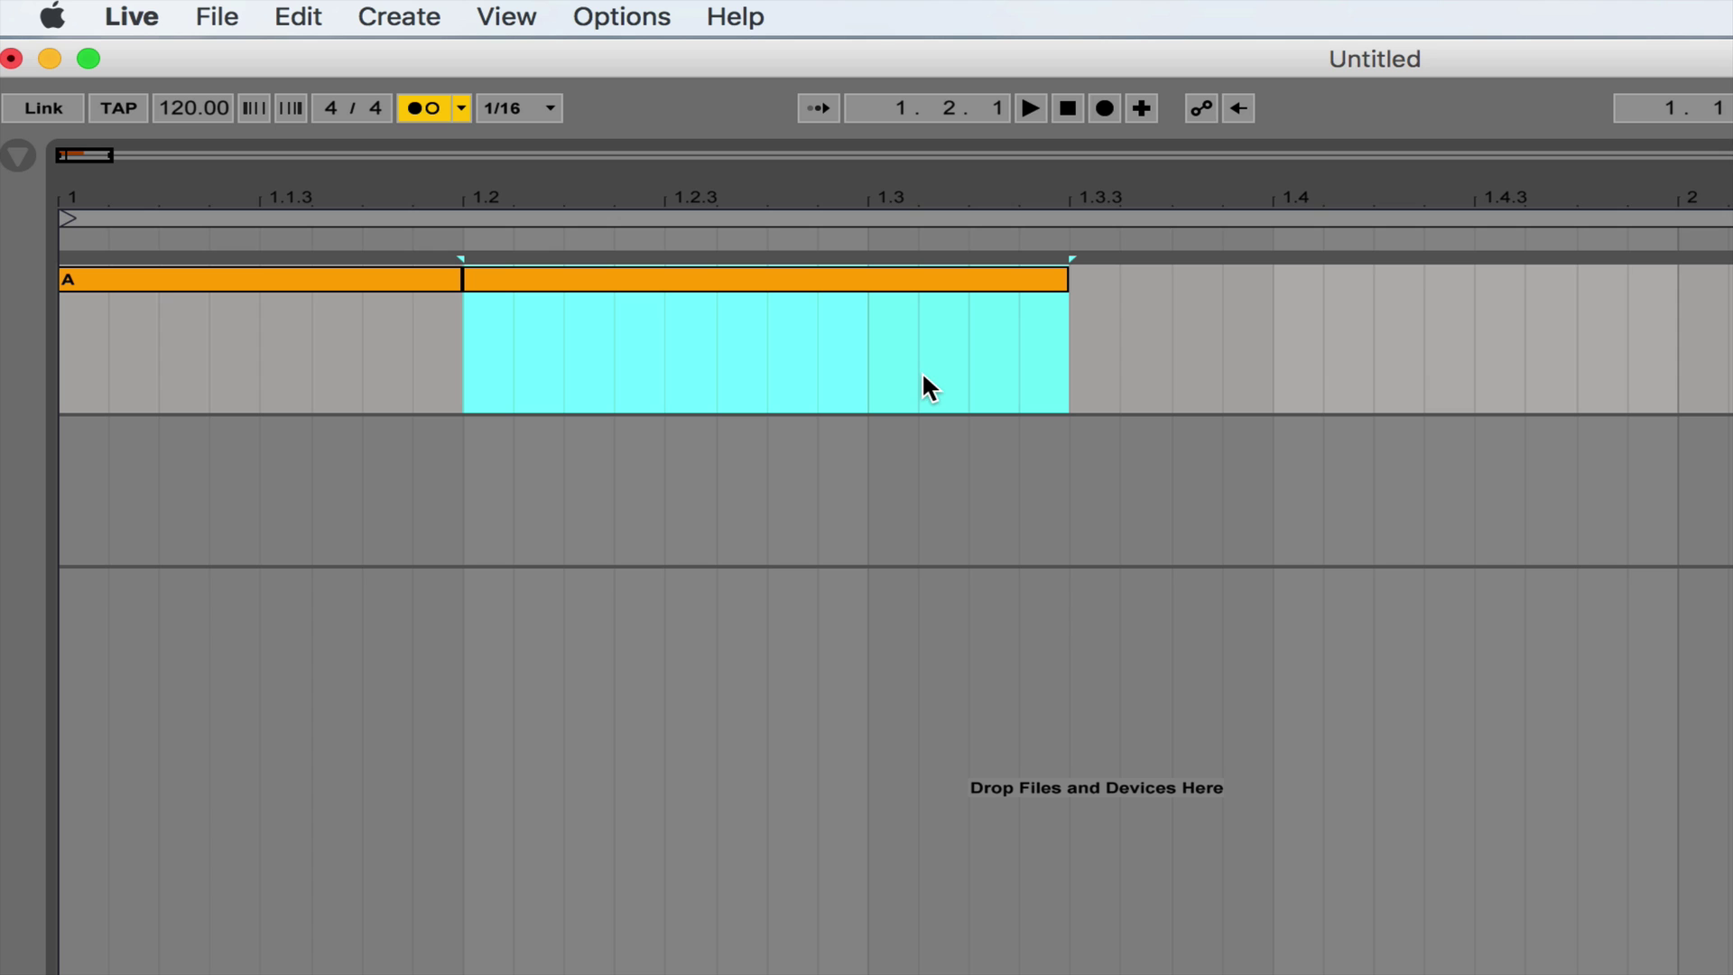
{"action": "key", "text": "Delete"}
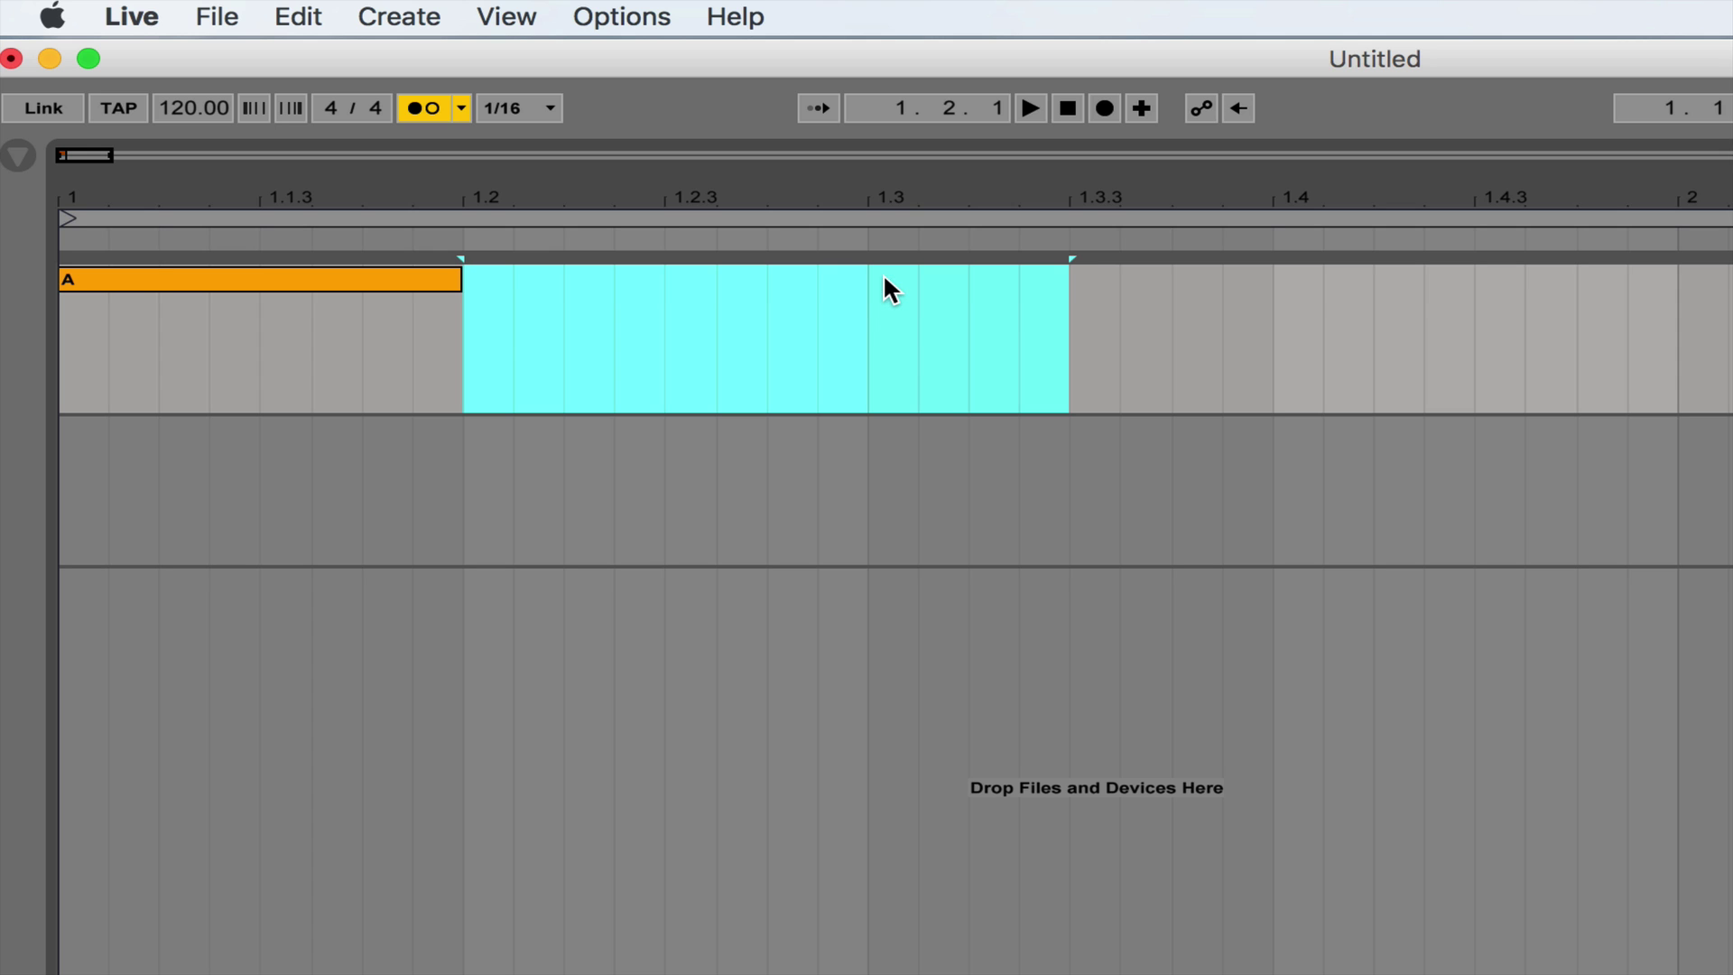
{"action": "right_click", "coordinate": [748, 314]}
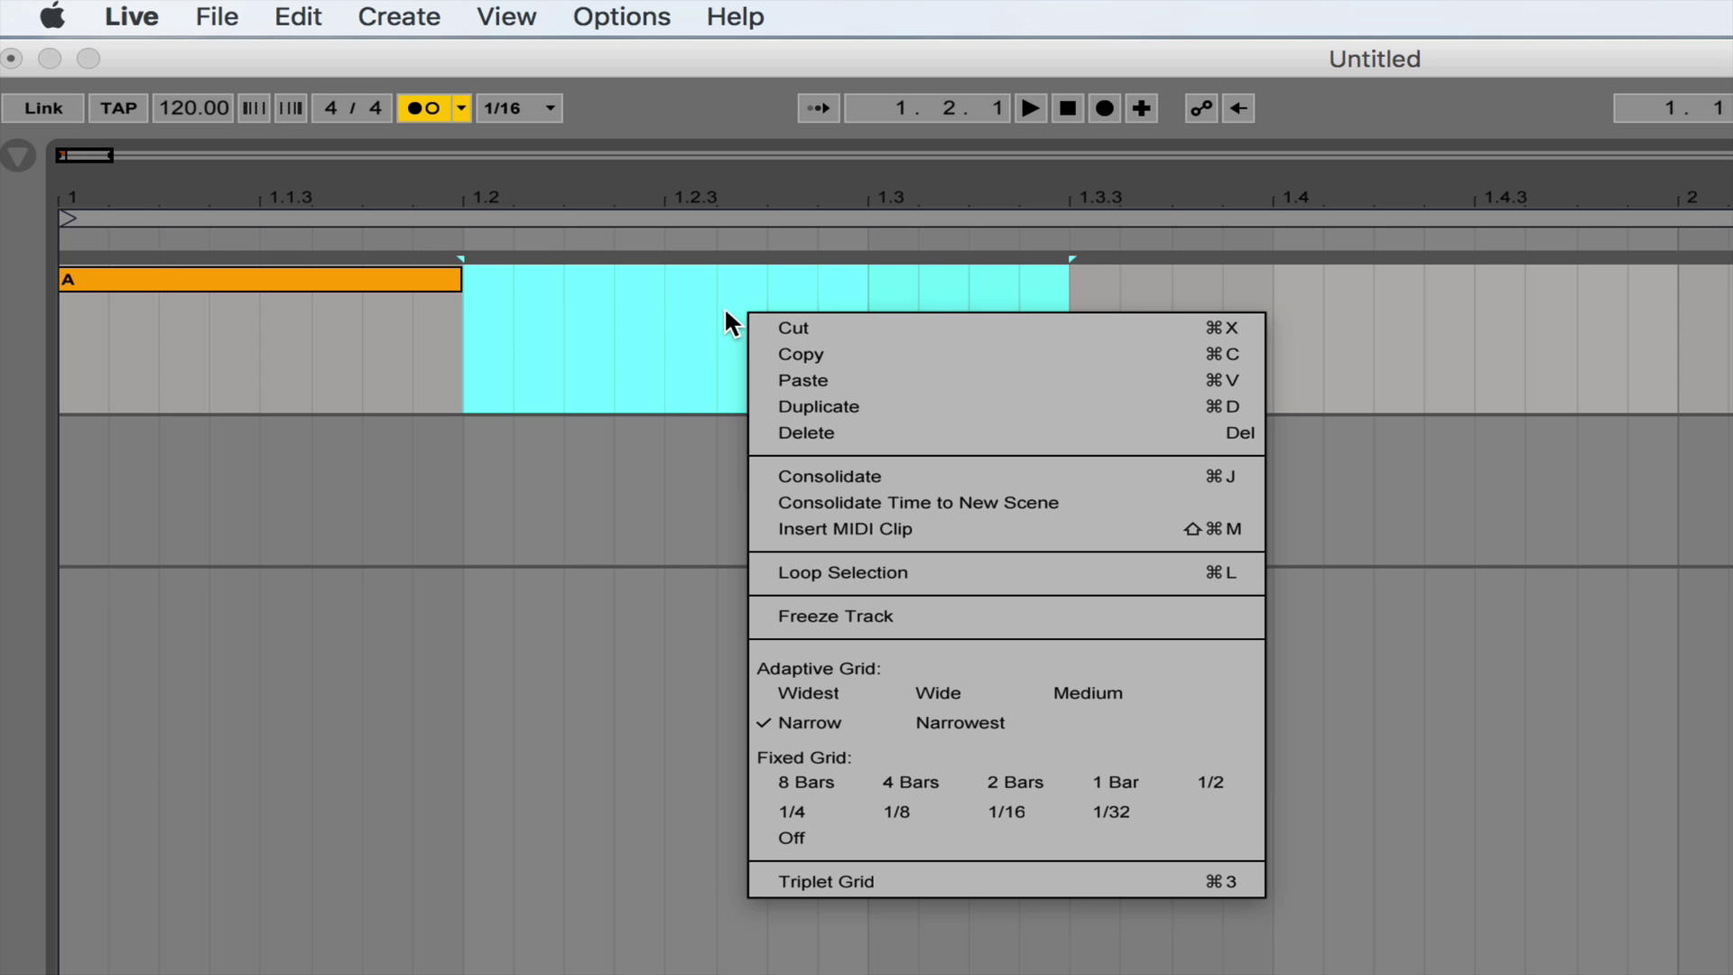
{"action": "left_click", "coordinate": [675, 314]}
{"action": "right_click", "coordinate": [656, 315]}
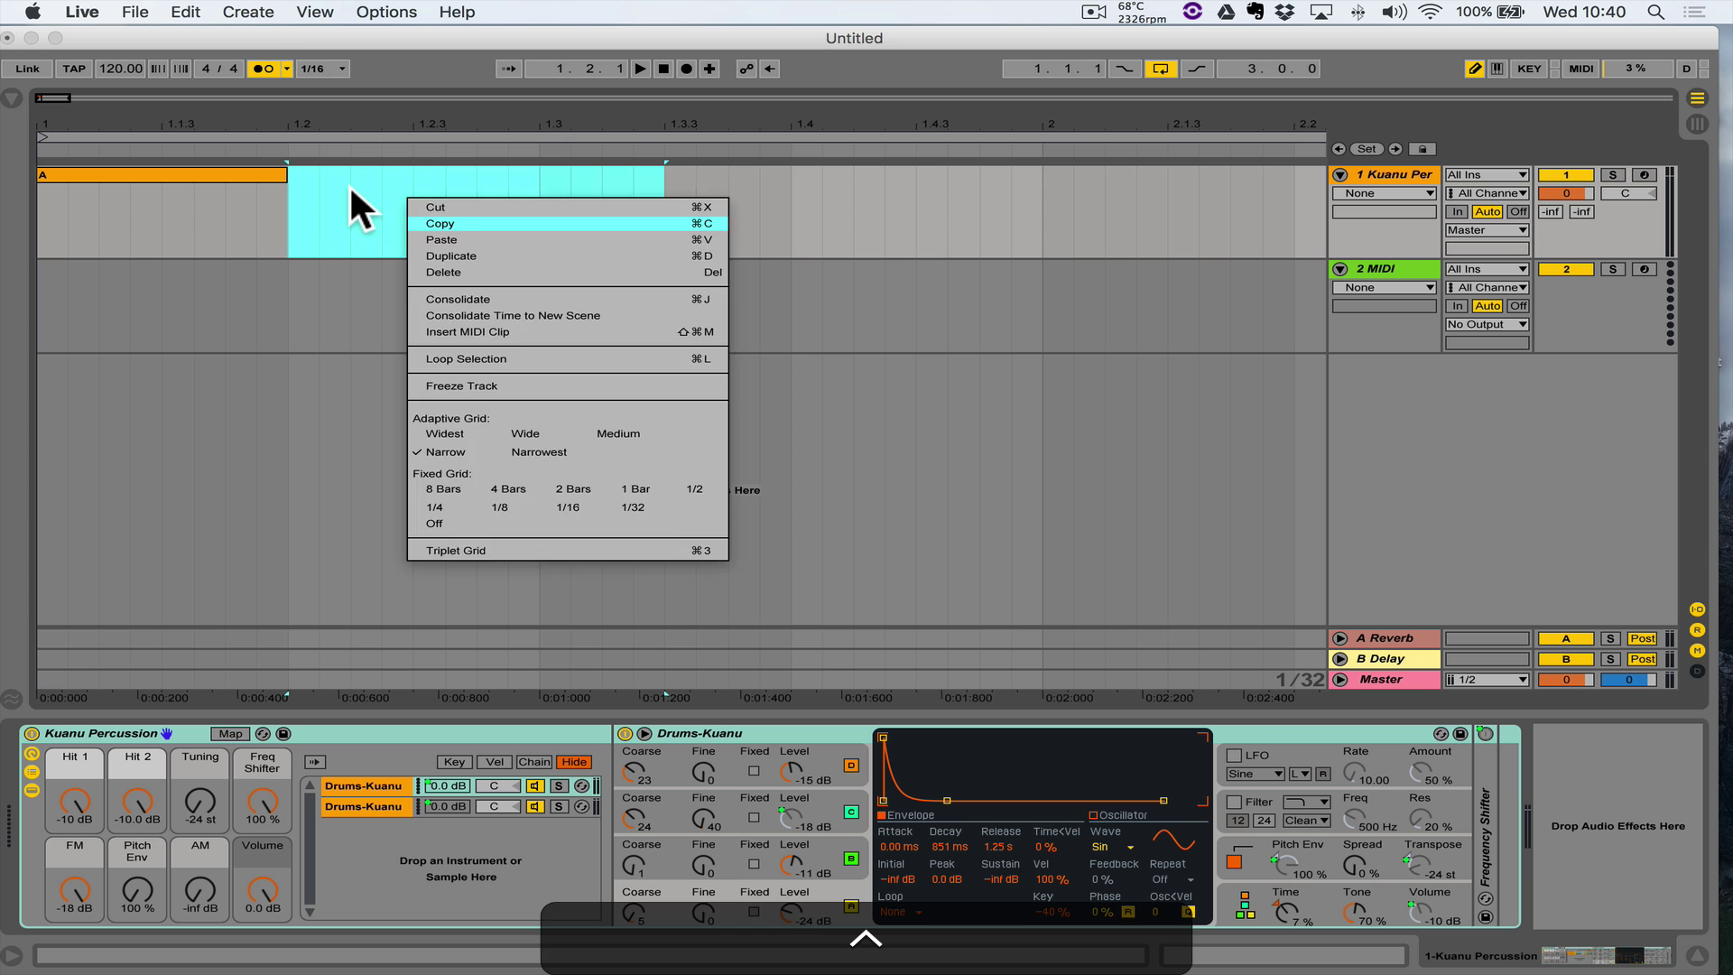
{"action": "key", "text": "Escape"}
{"action": "left_click", "coordinate": [249, 11]}
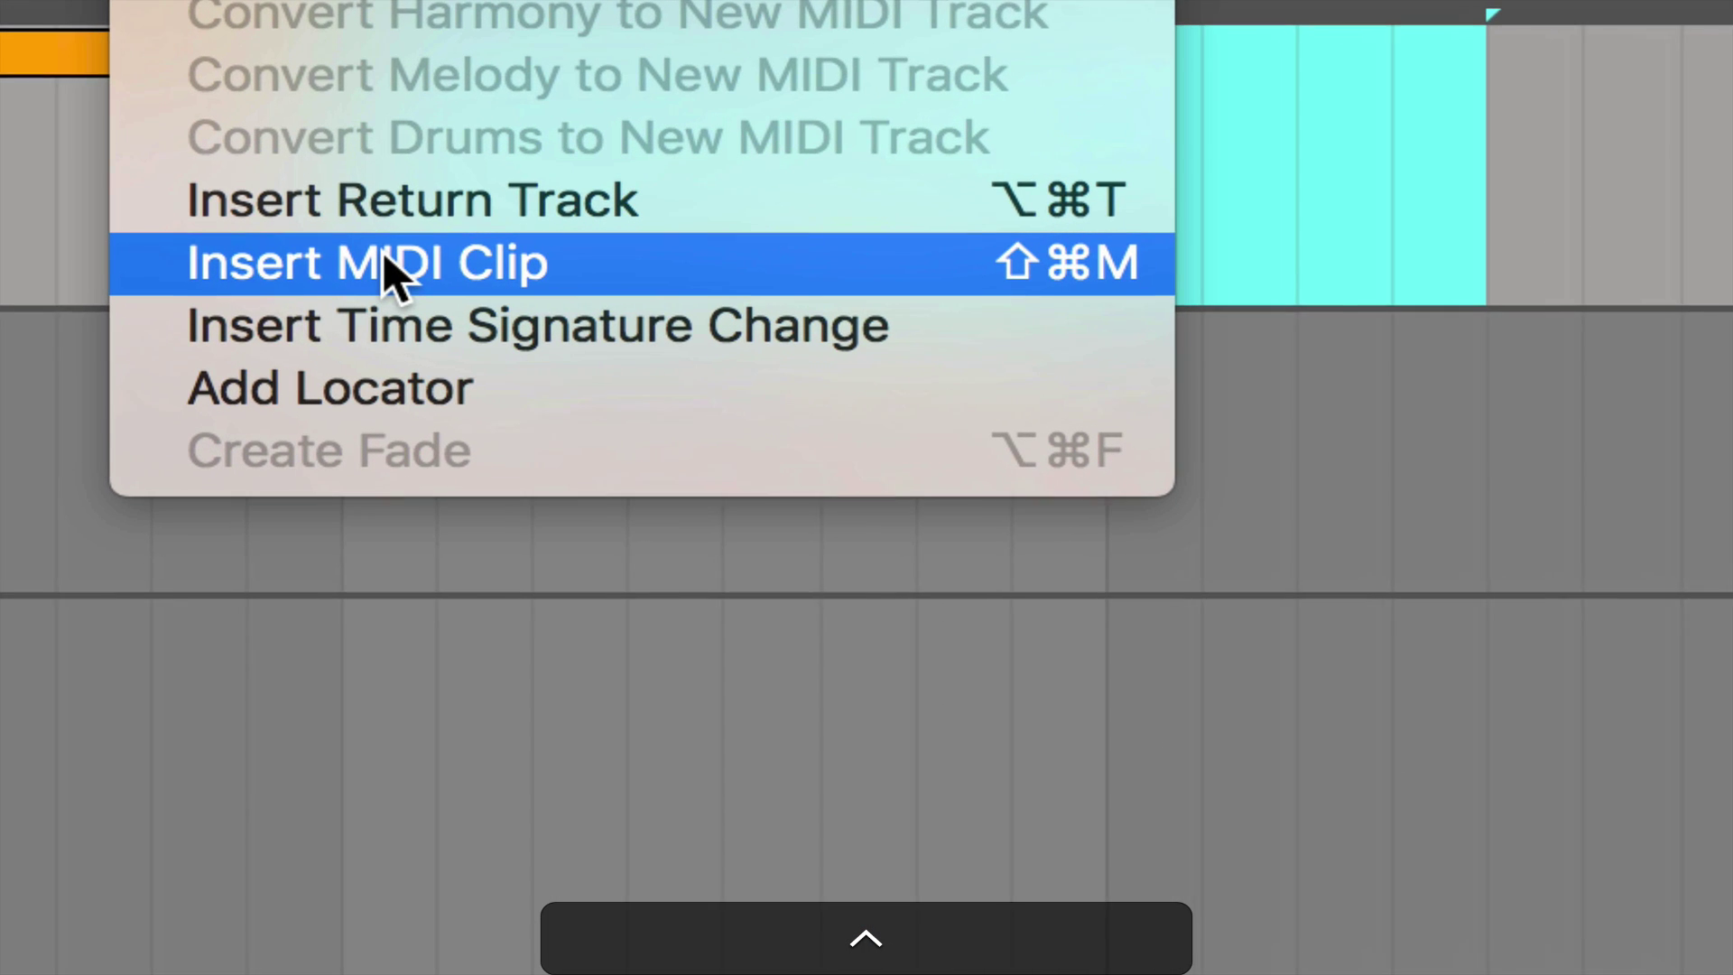
{"action": "left_click", "coordinate": [389, 269]}
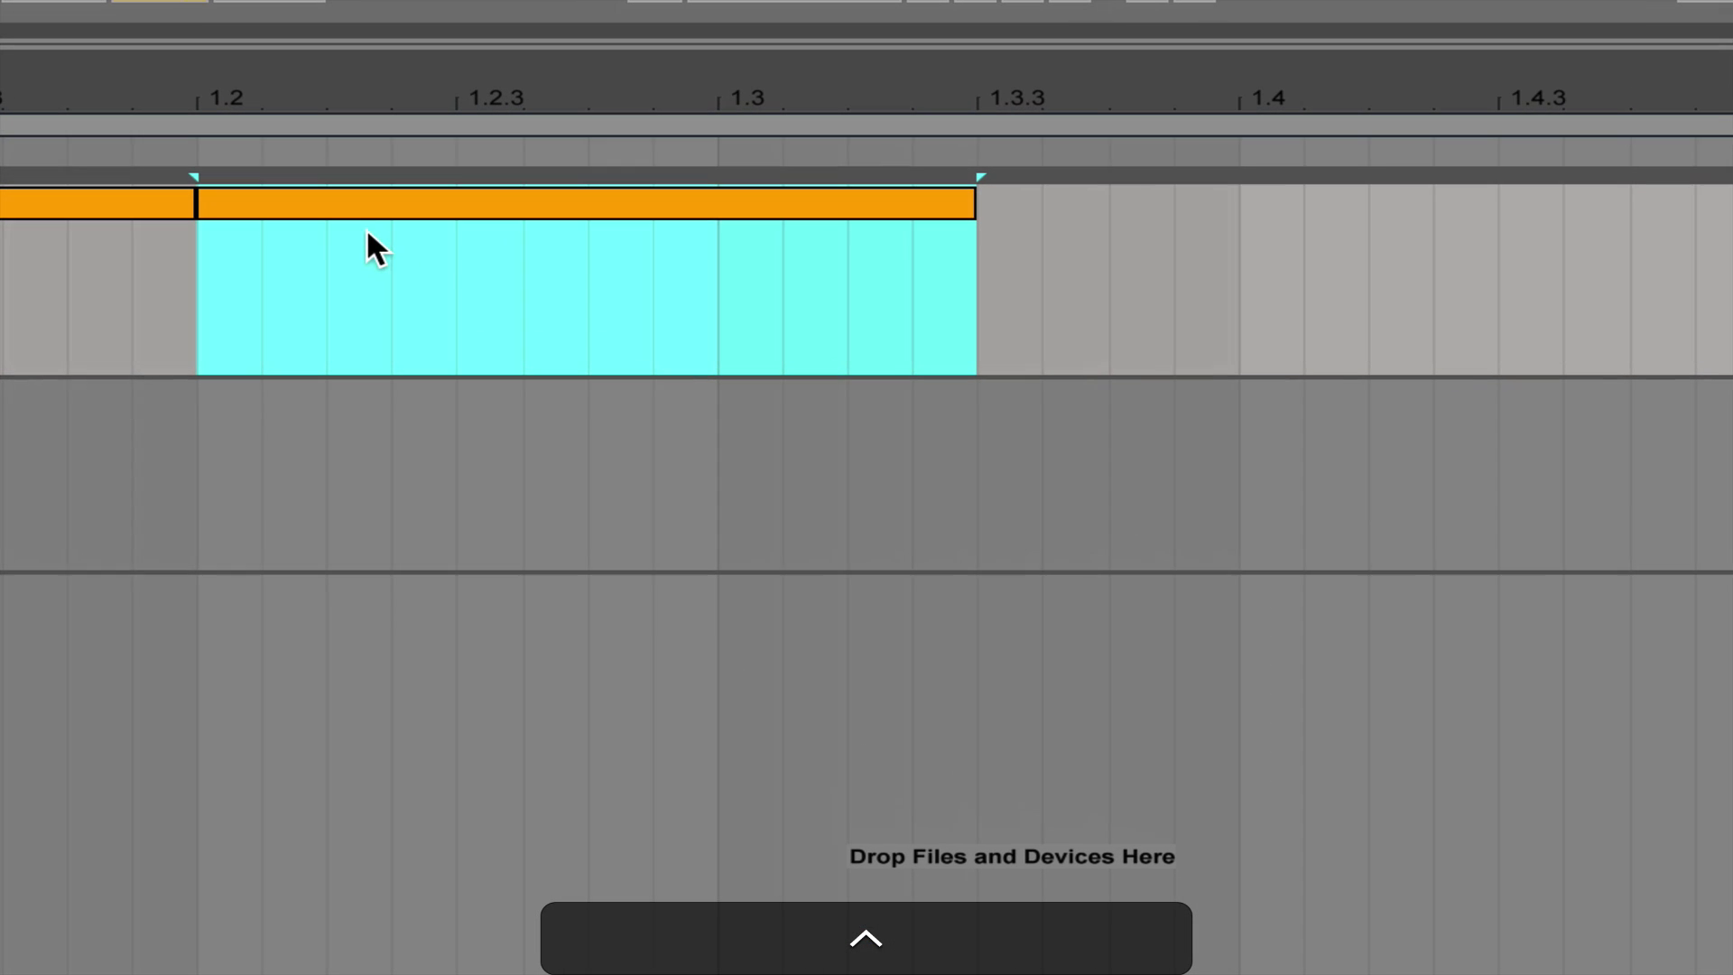
Name the new second clip B and change its color to blue
{"action": "key", "text": "super+r"}
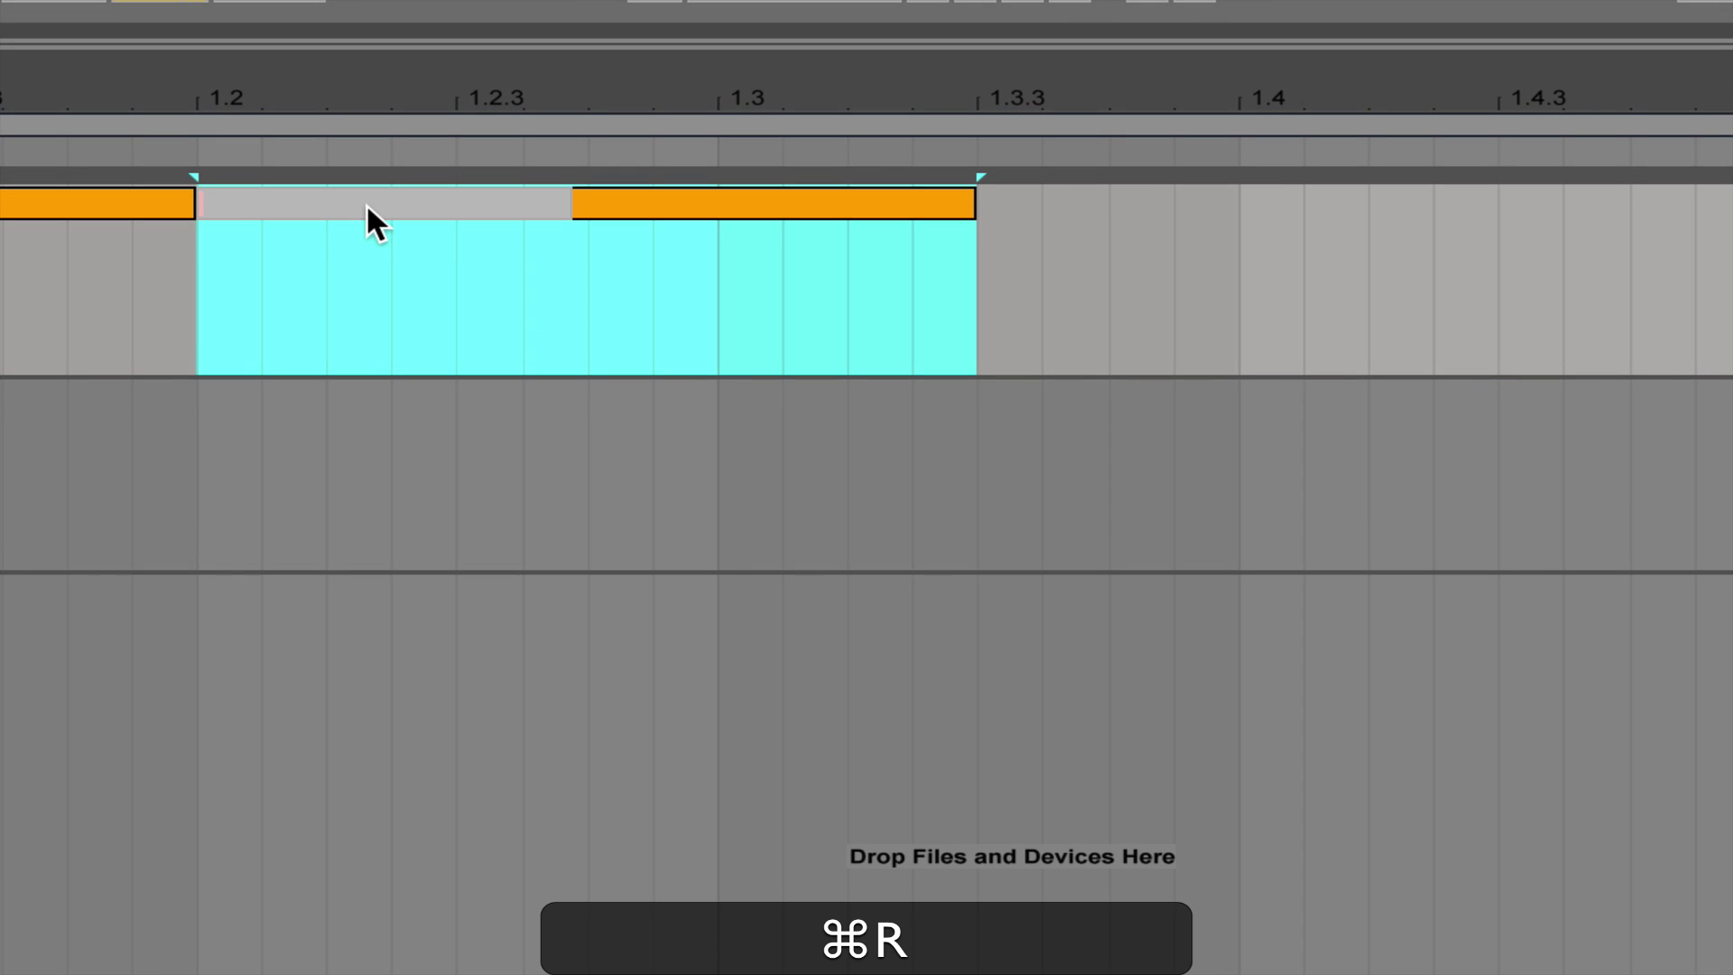
{"action": "type", "text": "B"}
{"action": "key", "text": "shift+Return"}
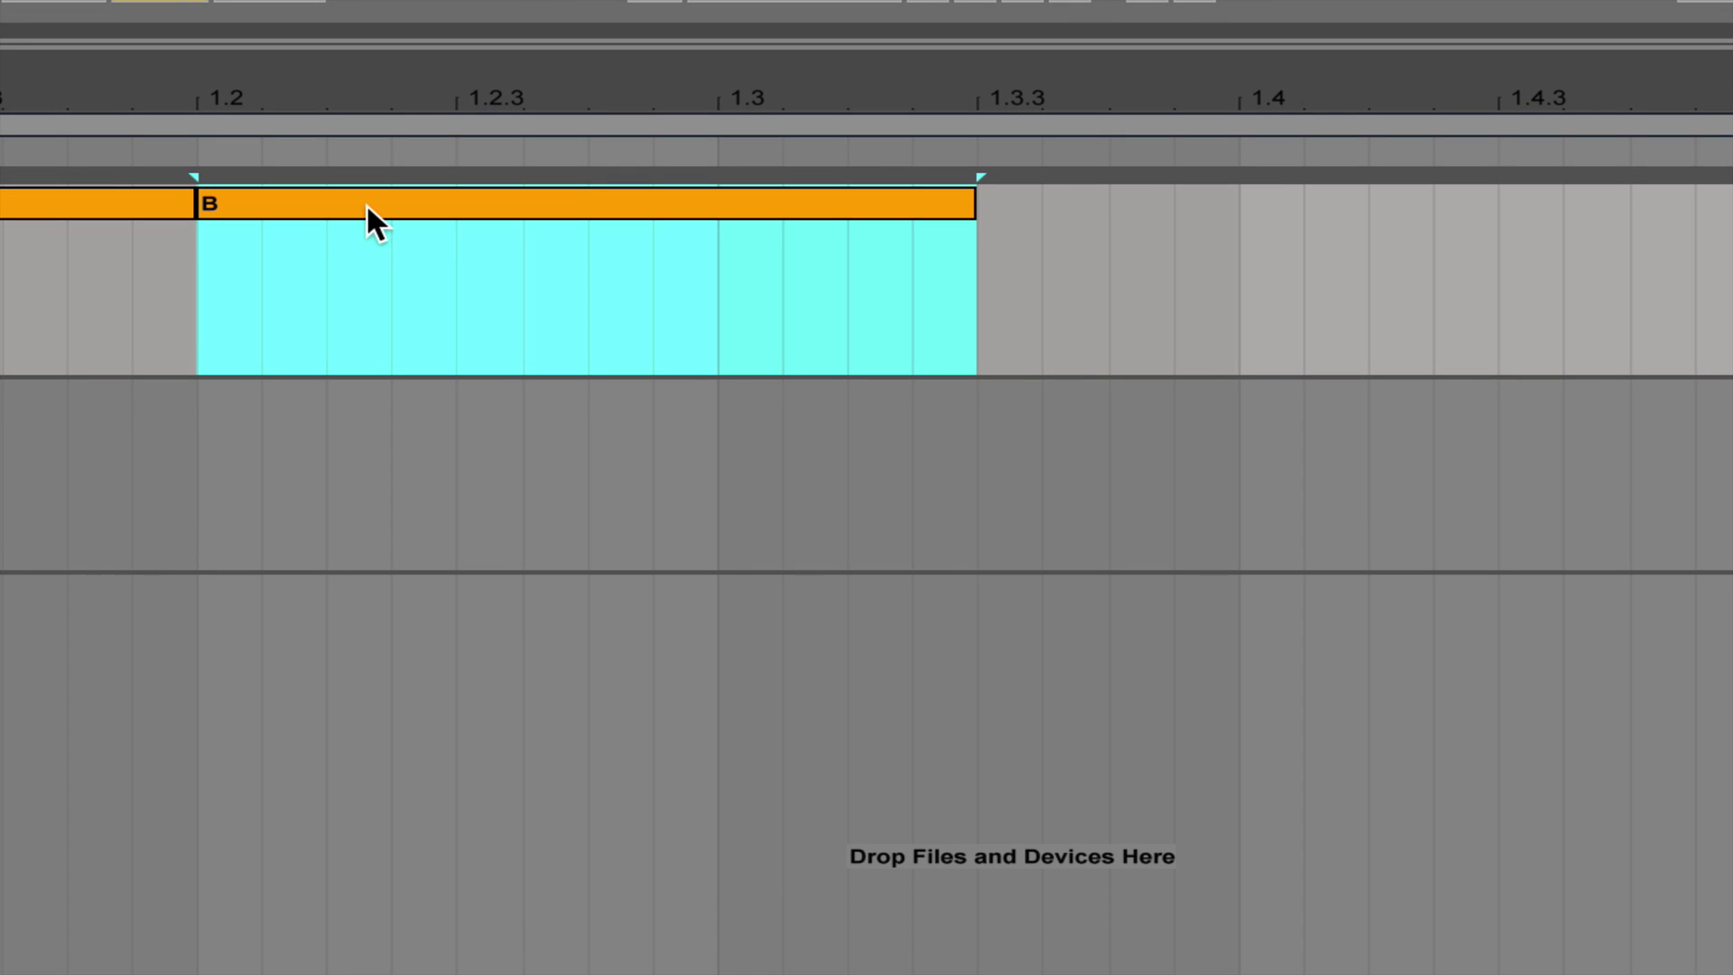
{"action": "right_click", "coordinate": [367, 207]}
{"action": "left_click", "coordinate": [721, 840]}
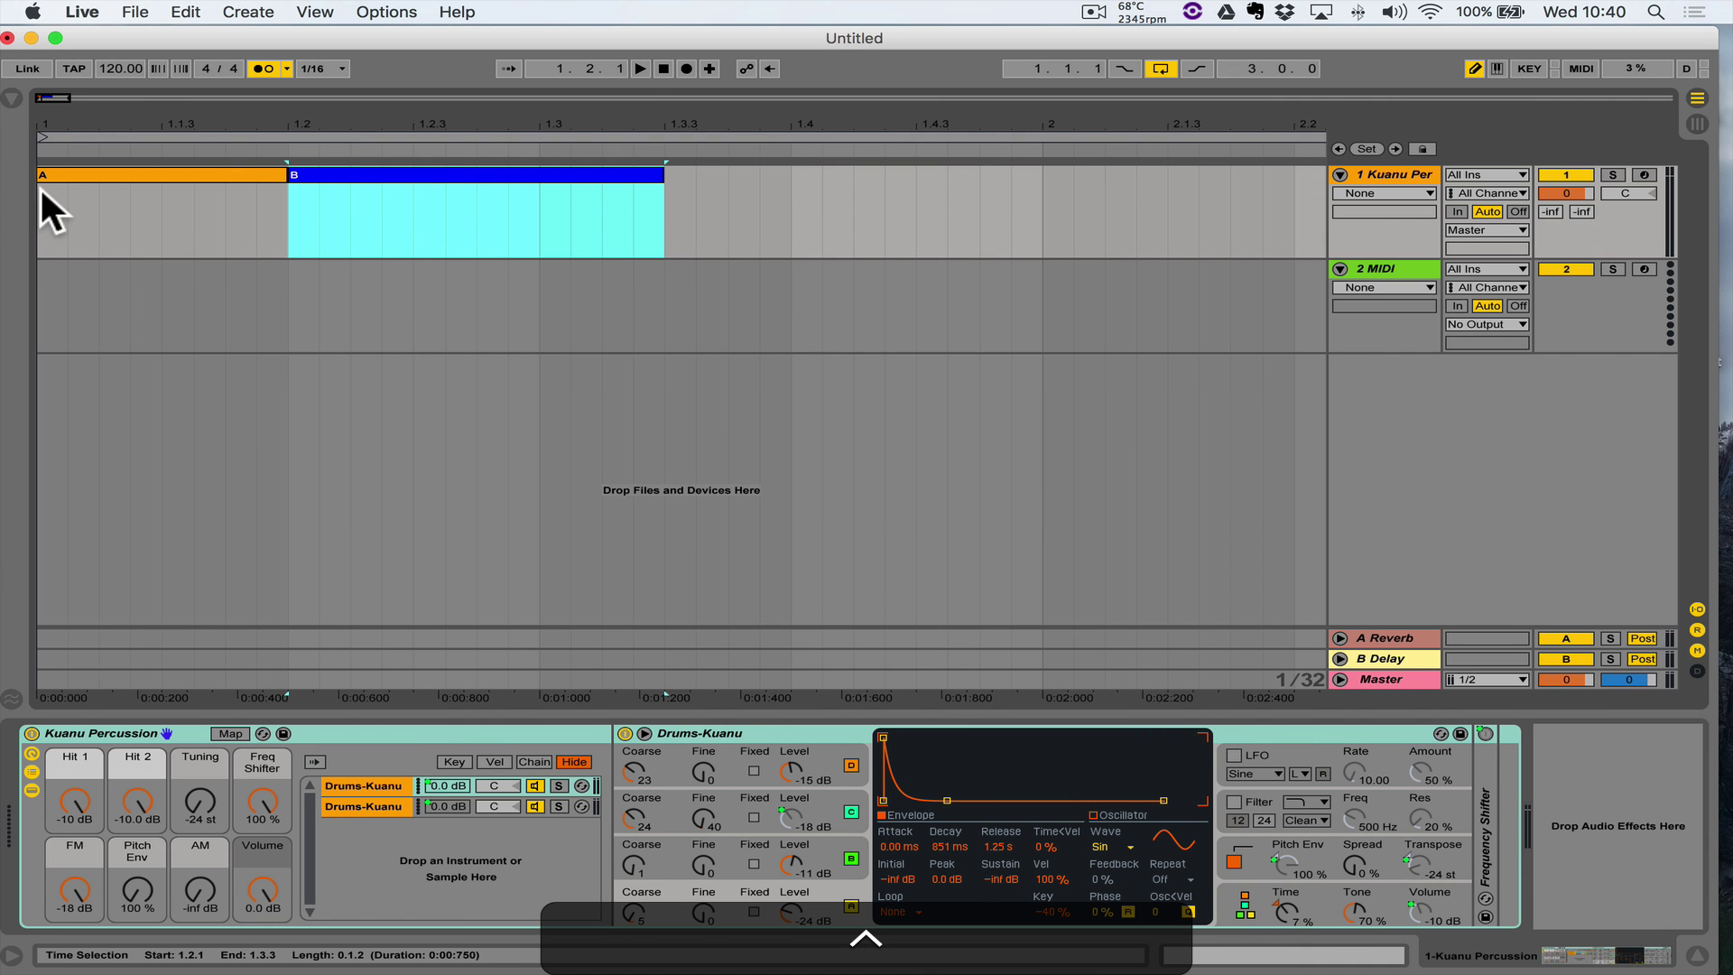
Open clip A in the MIDI note editor and enlarge the editor area
{"action": "left_click", "coordinate": [183, 173]}
{"action": "left_click", "coordinate": [420, 175]}
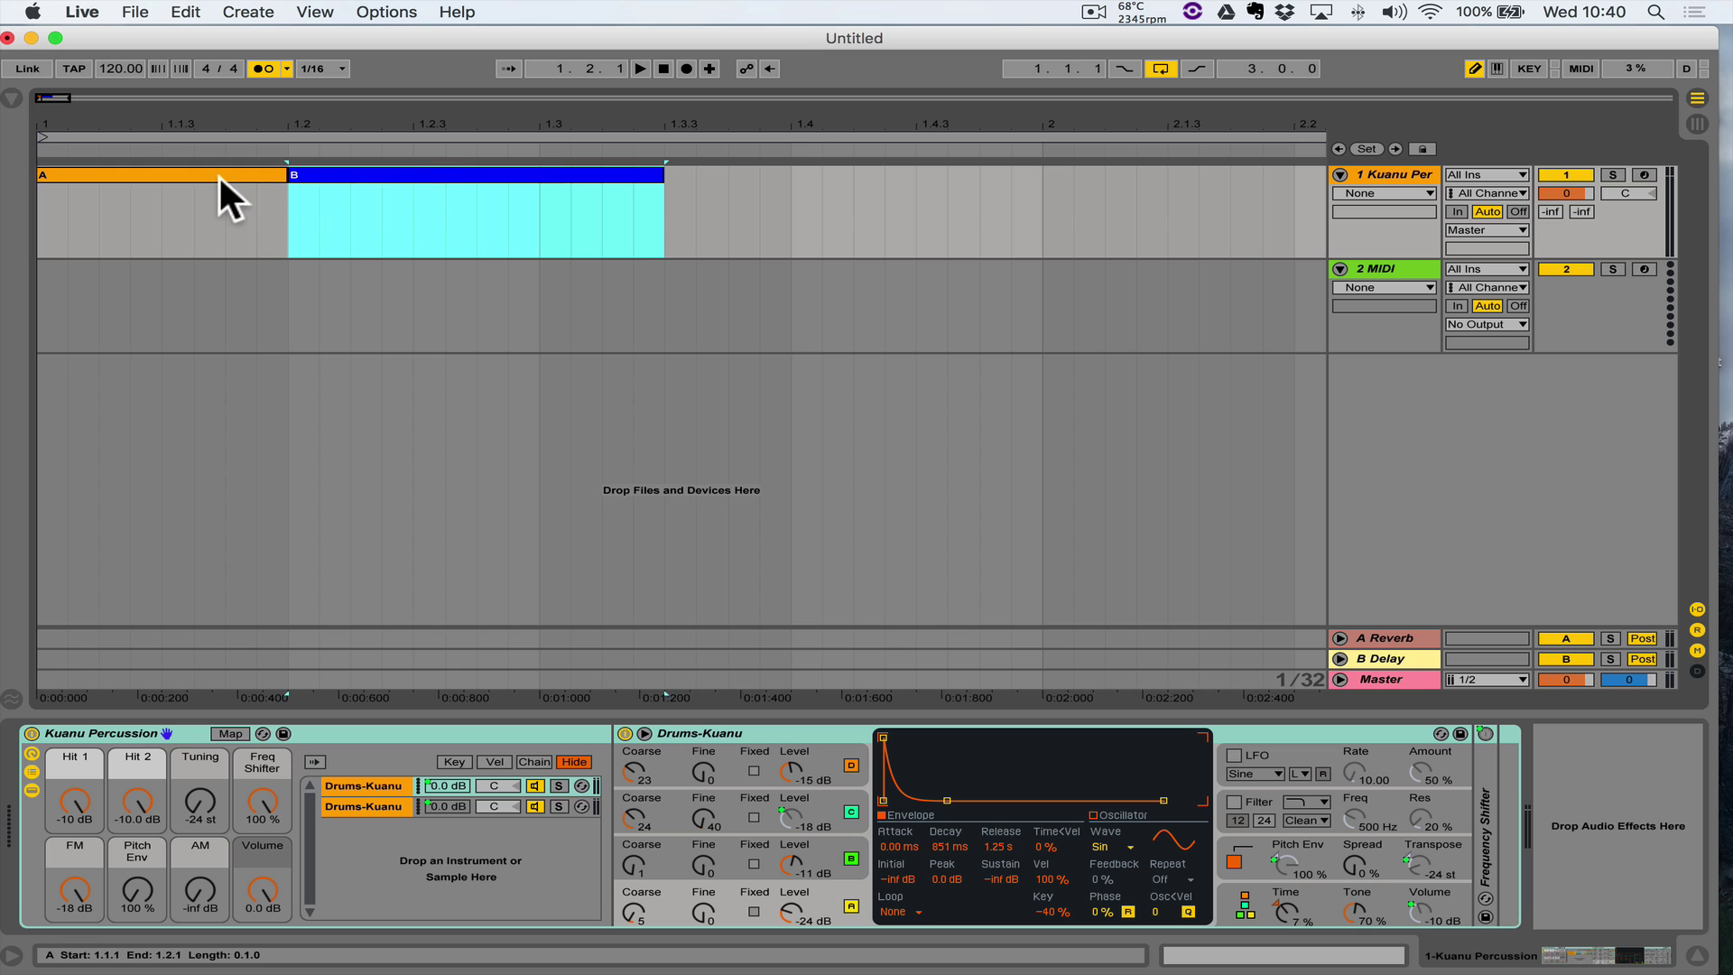
{"action": "left_click", "coordinate": [219, 173]}
{"action": "left_click", "coordinate": [354, 176]}
{"action": "left_click", "coordinate": [204, 169]}
{"action": "key", "text": "super+shift+m"}
{"action": "left_click_drag", "start_coordinate": [487, 480], "coordinate": [495, 342]}
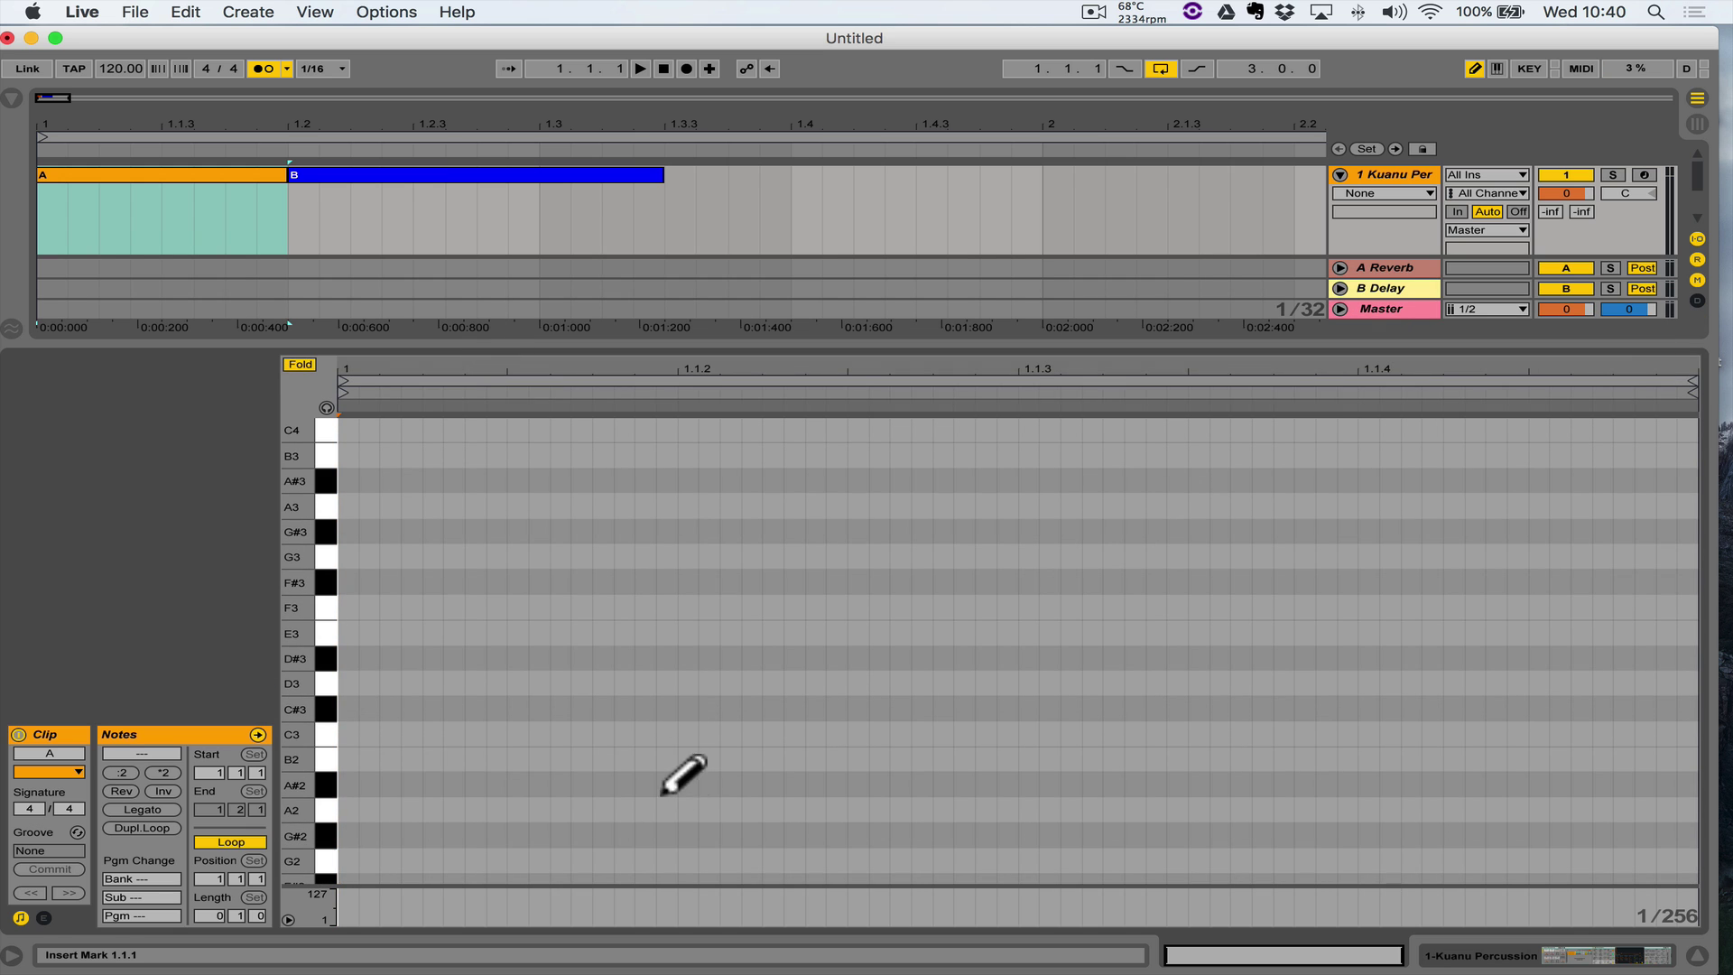
Set the note editor to a fixed 1/8 grid and draw two consecutive C3 notes filling clip A
{"action": "right_click", "coordinate": [528, 574]}
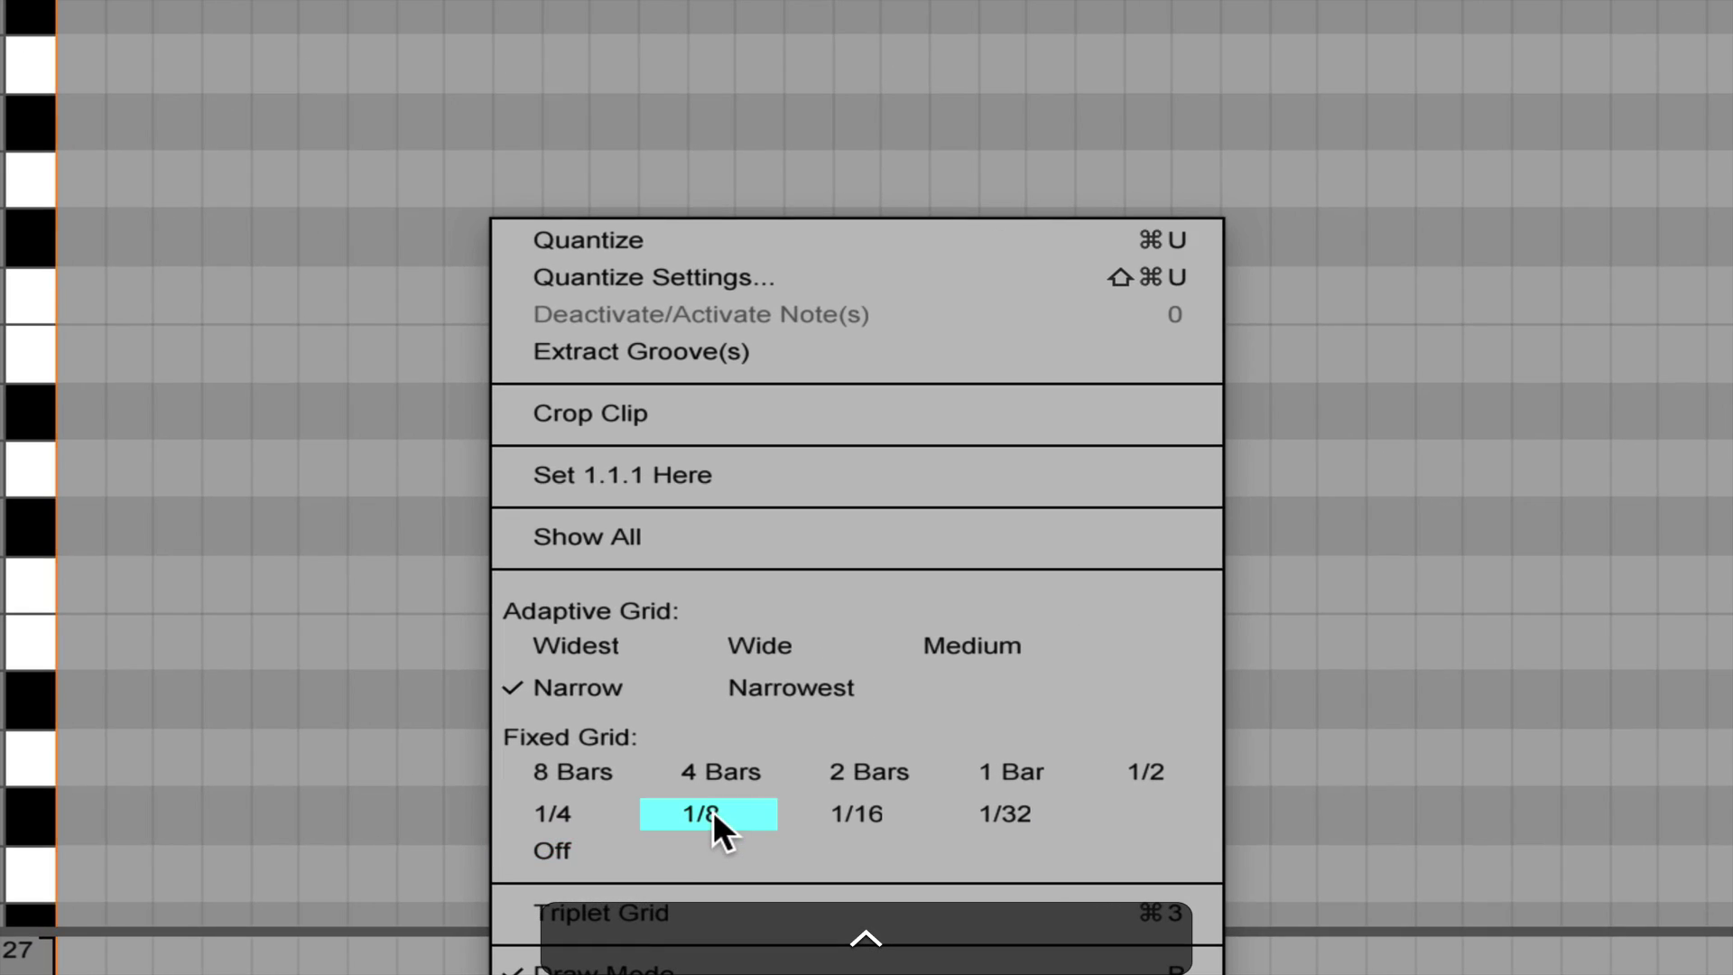
{"action": "left_click", "coordinate": [713, 810]}
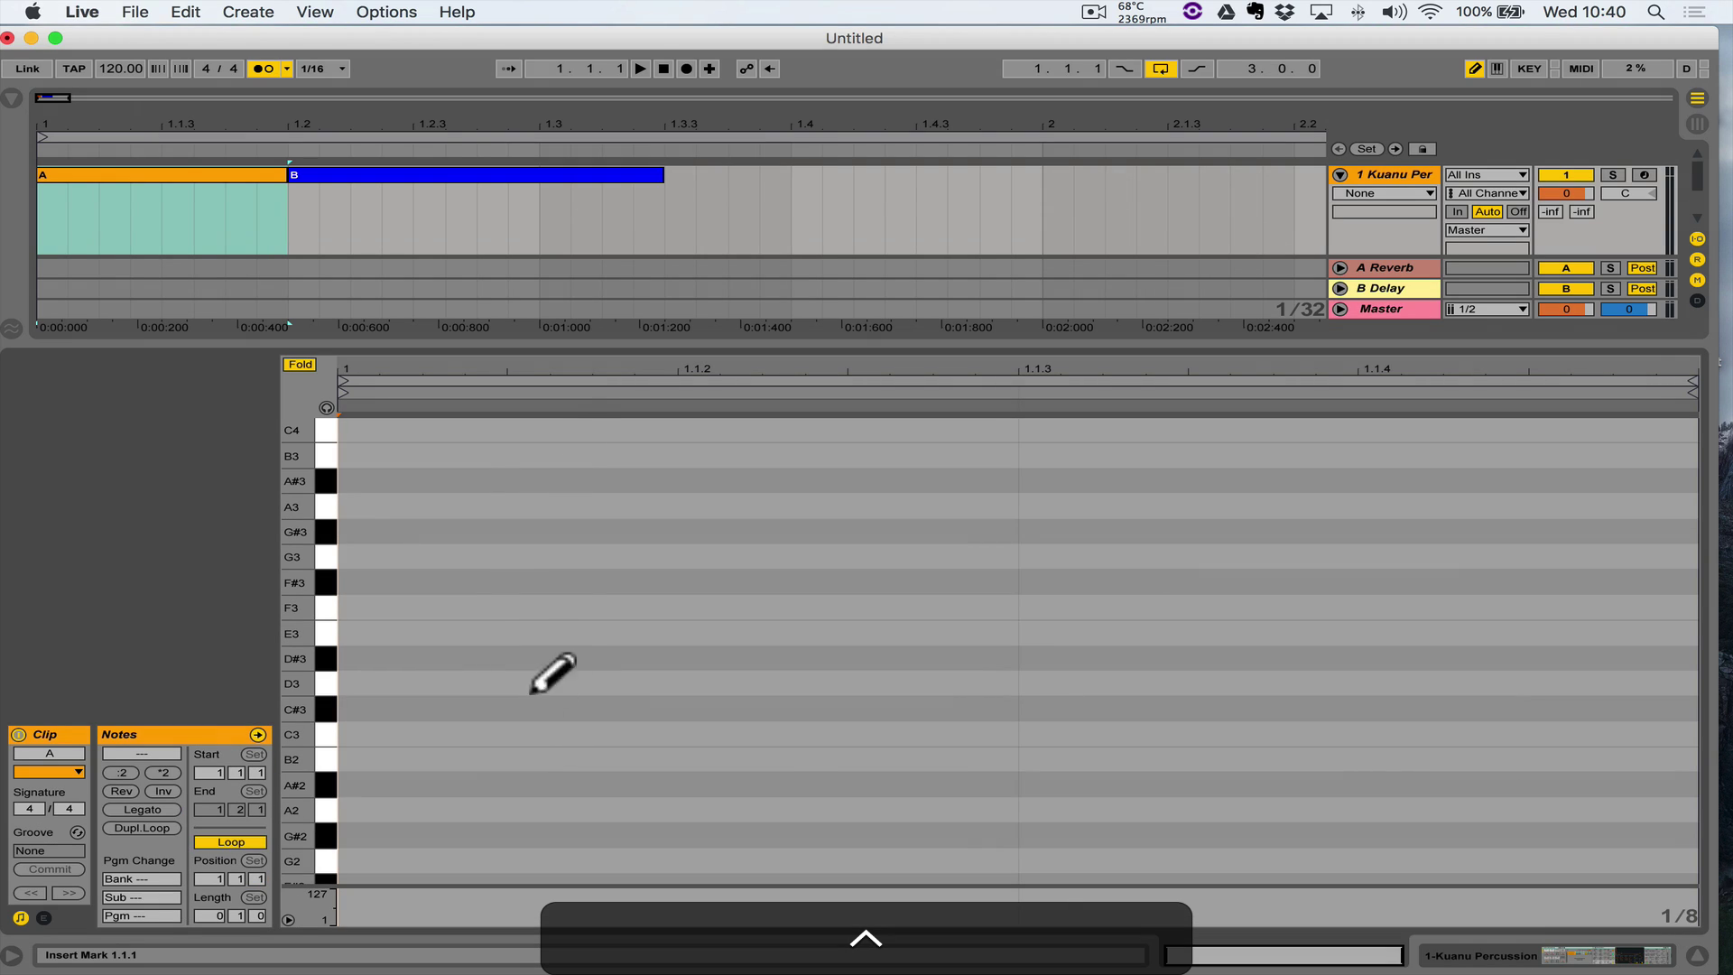
{"action": "left_click_drag", "start_coordinate": [311, 625], "coordinate": [291, 666]}
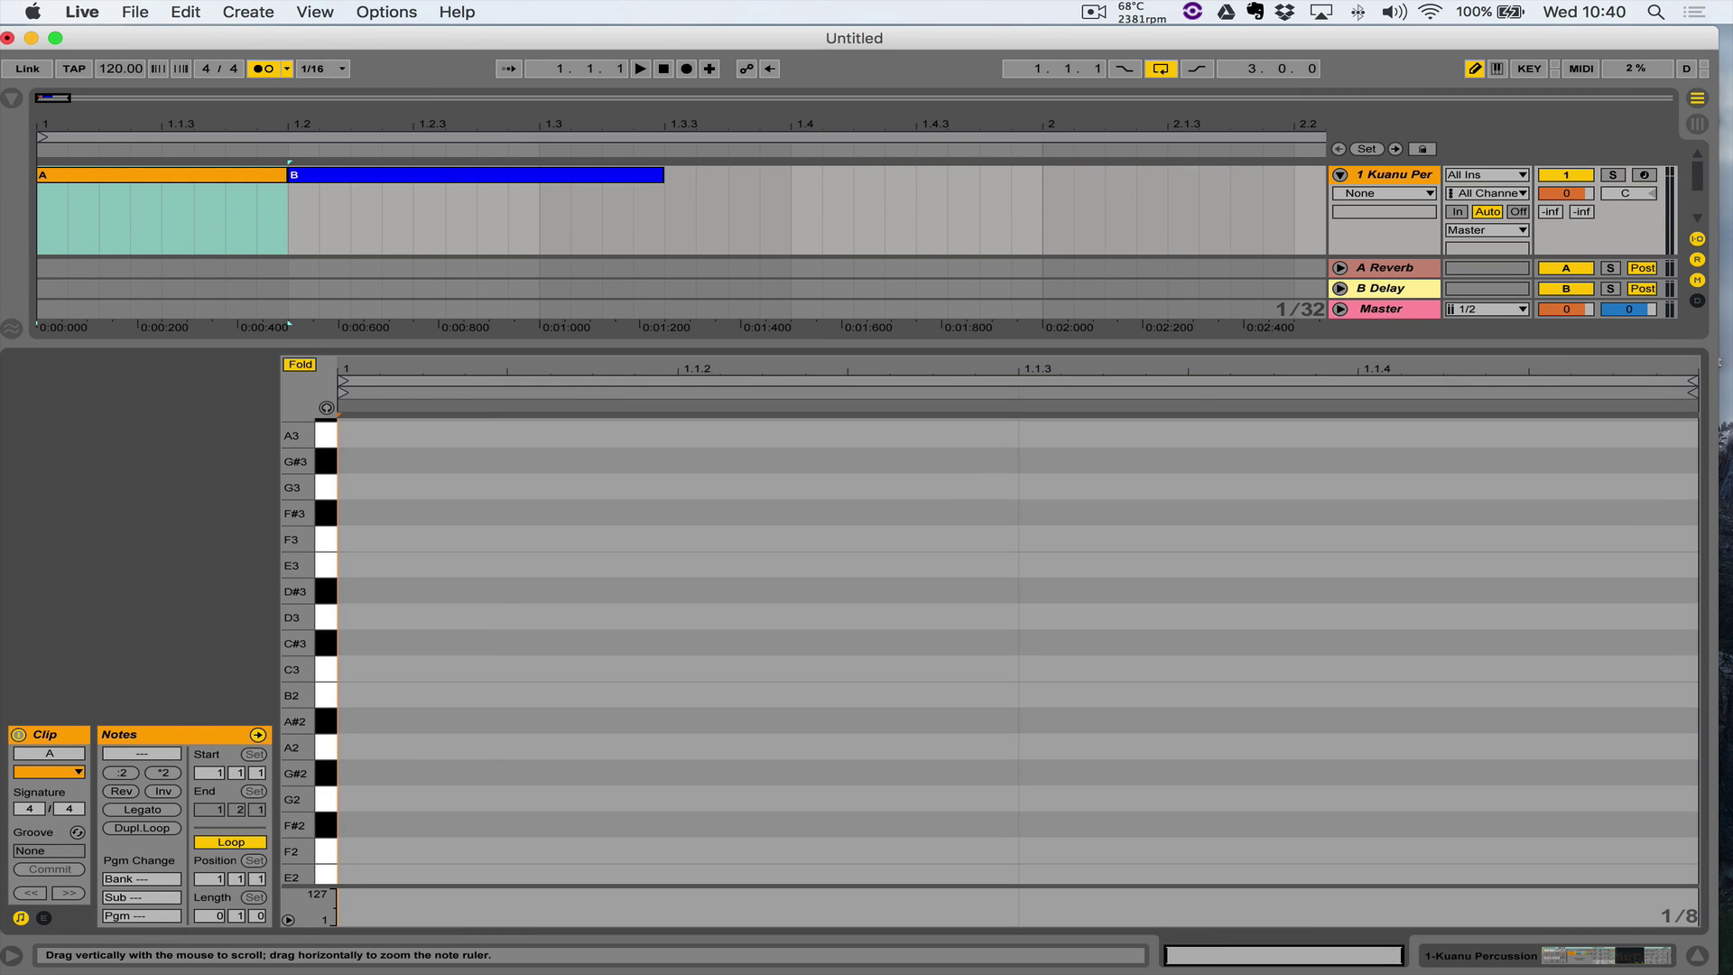
{"action": "left_click", "coordinate": [495, 669]}
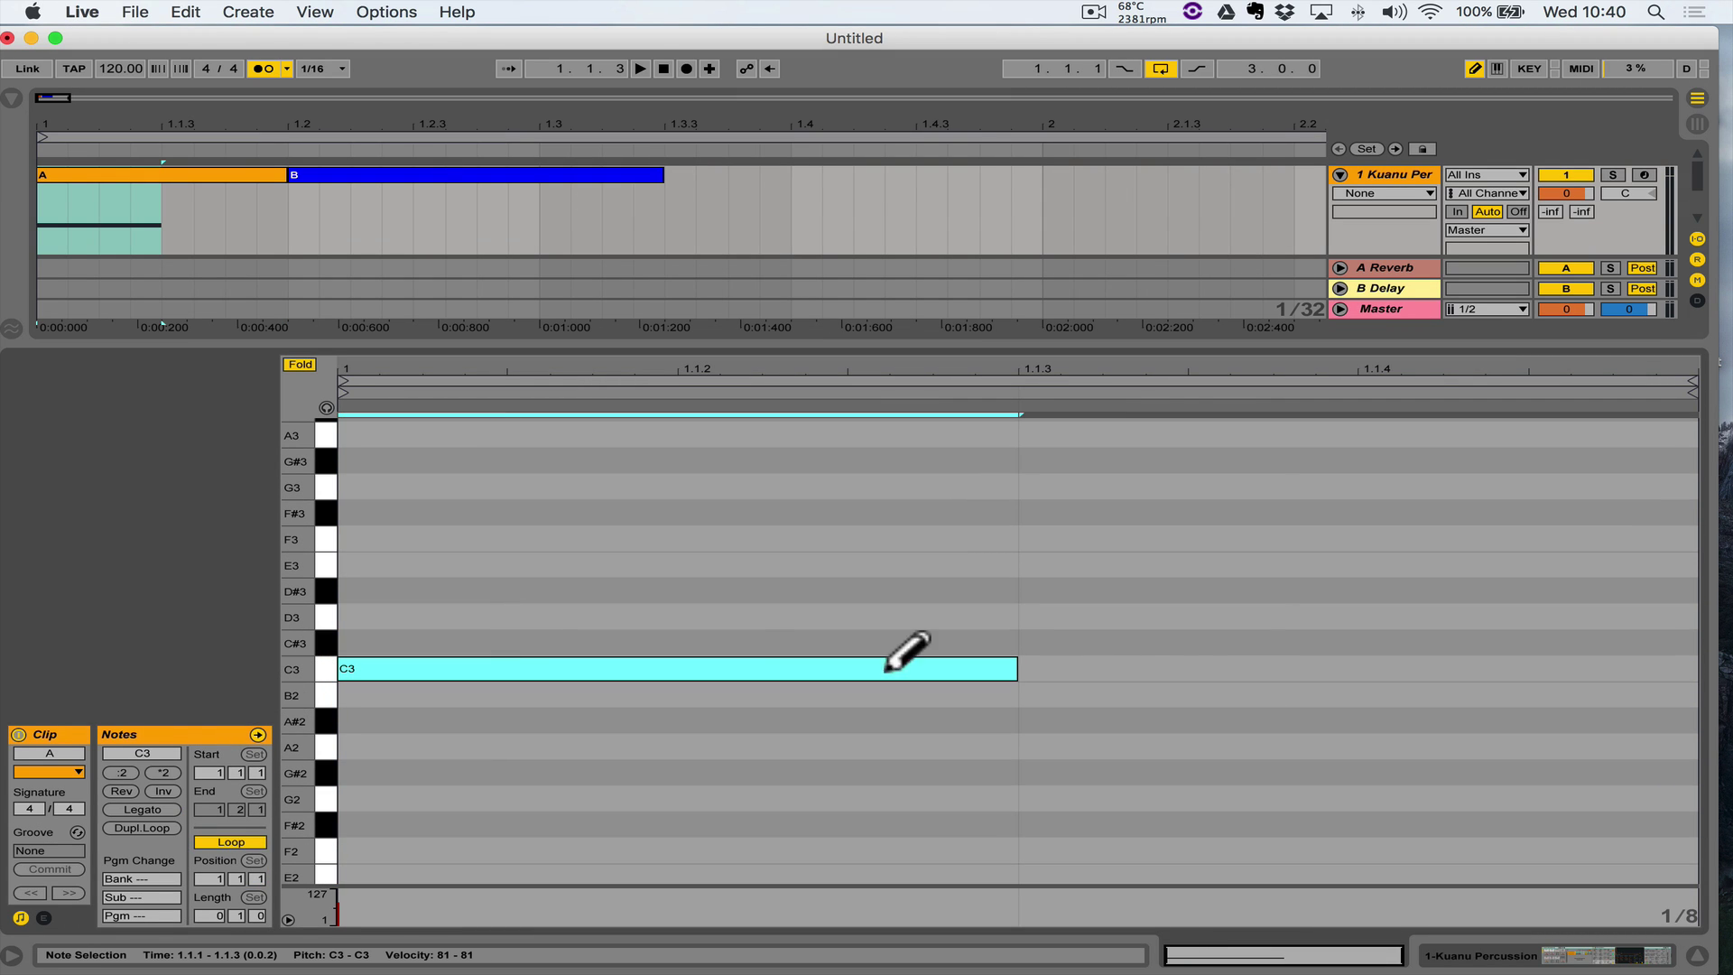
{"action": "left_click", "coordinate": [1228, 669]}
Expand the note editor to nearly full height and enlarge its velocity lane
{"action": "left_click_drag", "start_coordinate": [1095, 886], "coordinate": [1094, 718]}
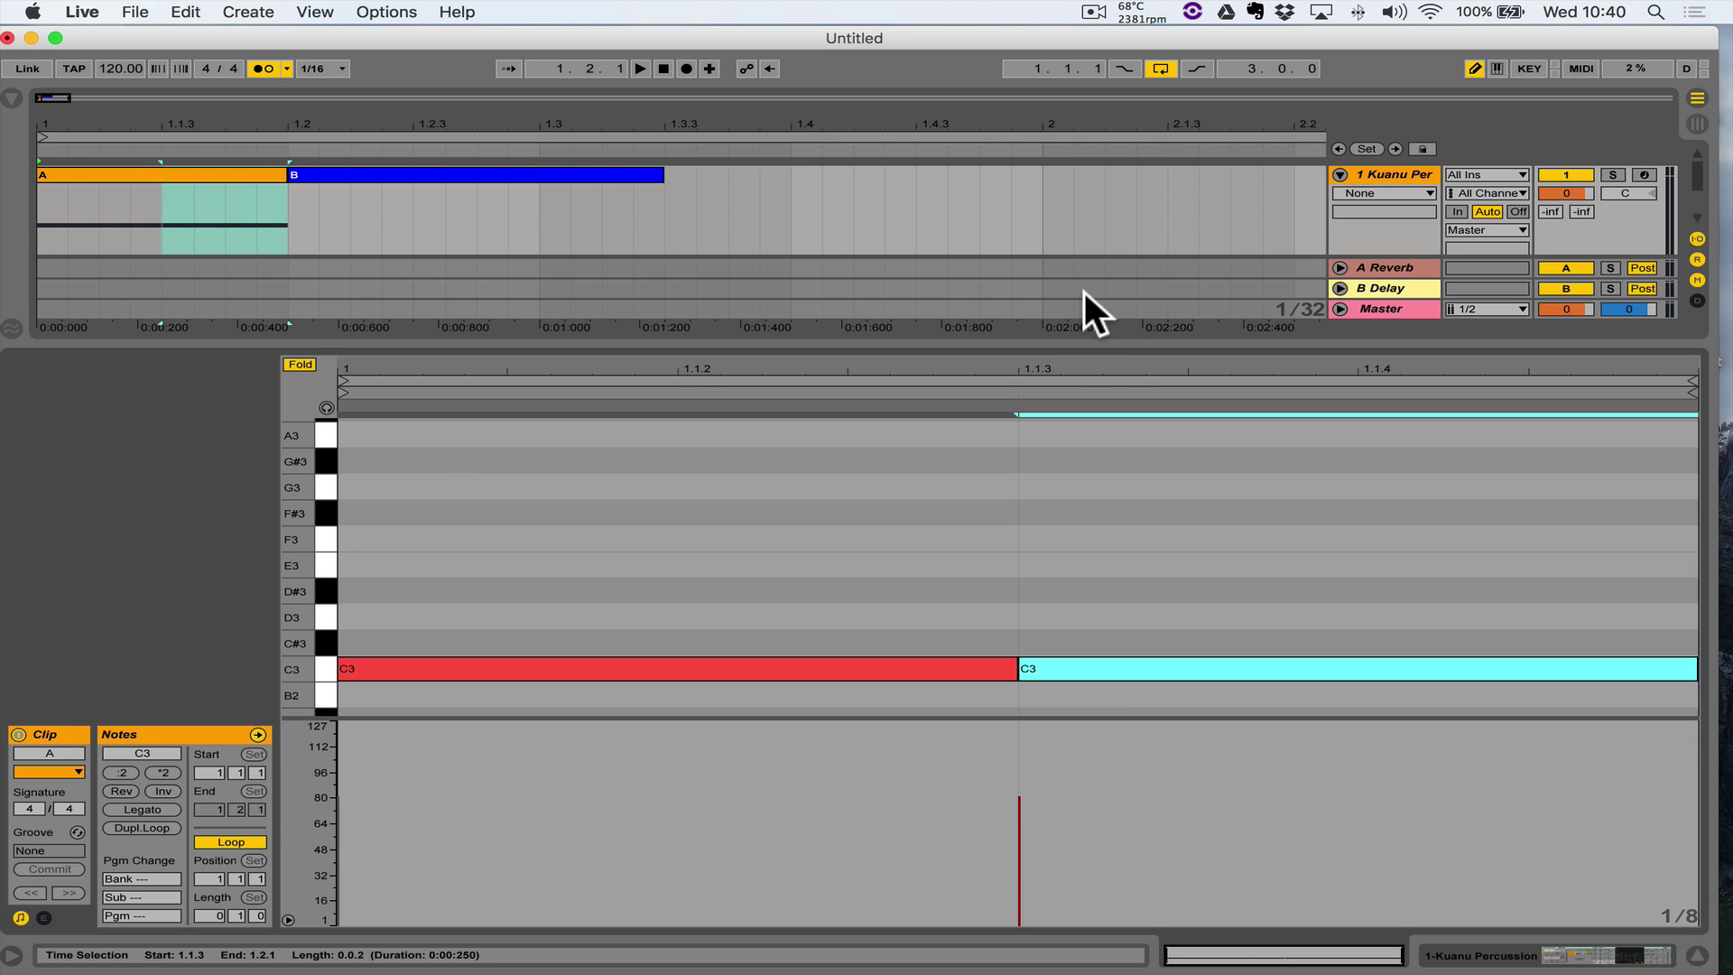
{"action": "left_click_drag", "start_coordinate": [1079, 346], "coordinate": [1079, 101]}
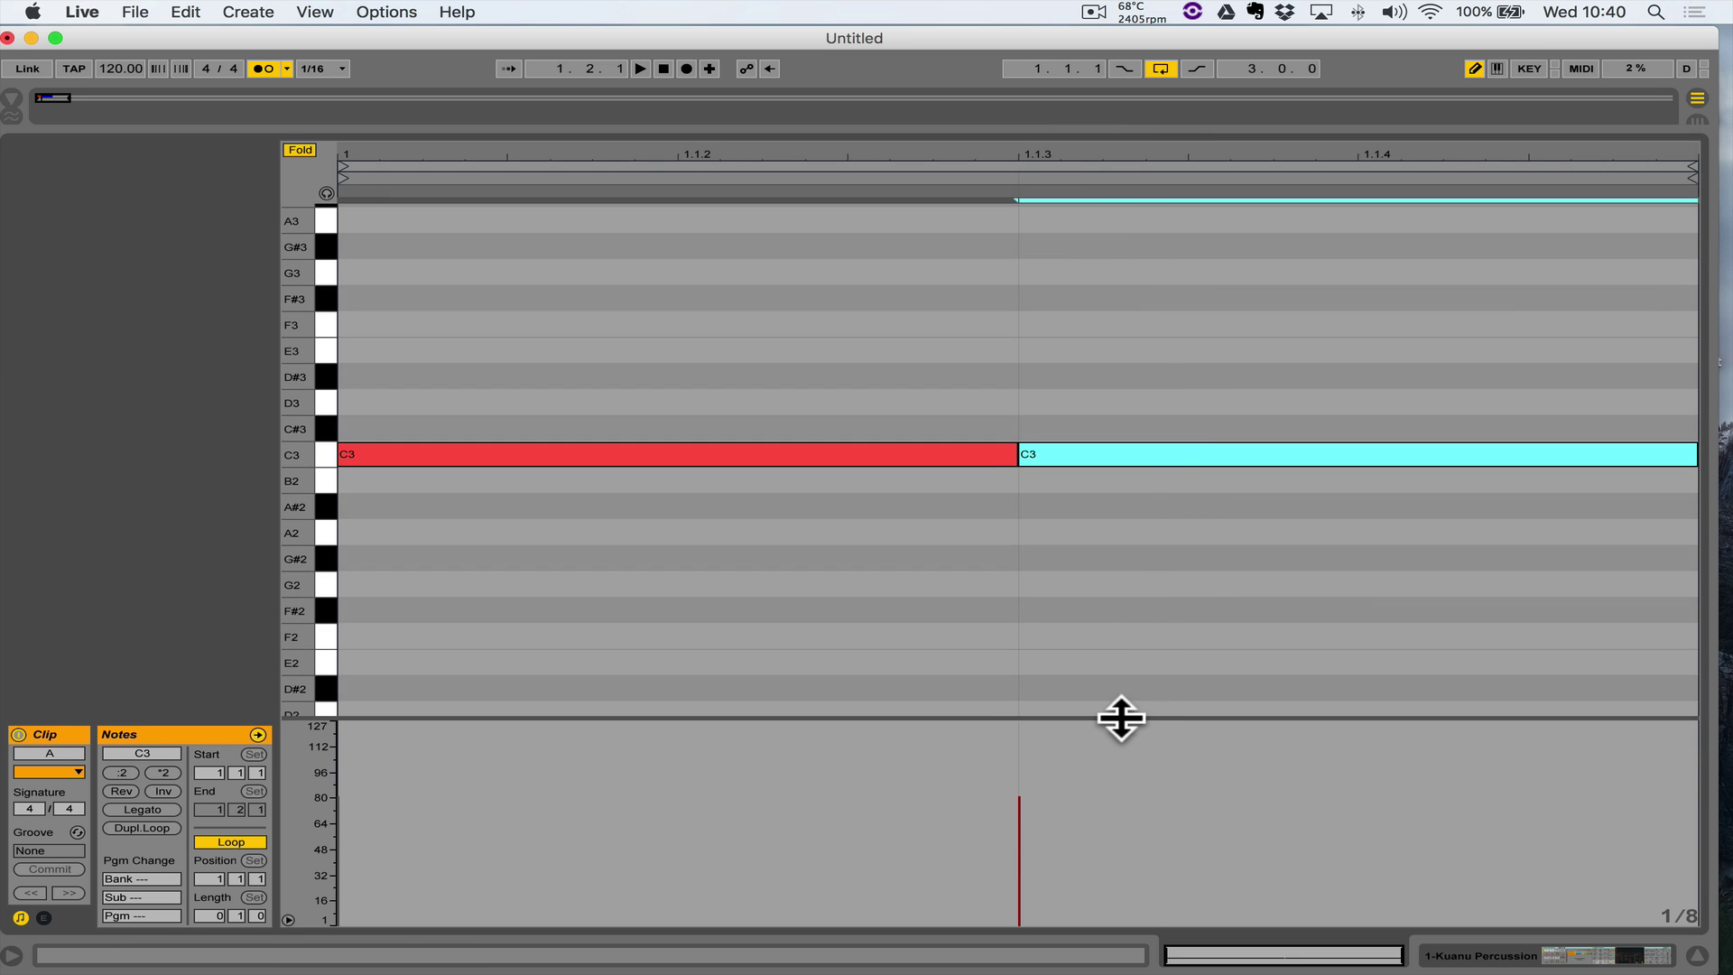
{"action": "left_click_drag", "start_coordinate": [1122, 716], "coordinate": [1125, 566]}
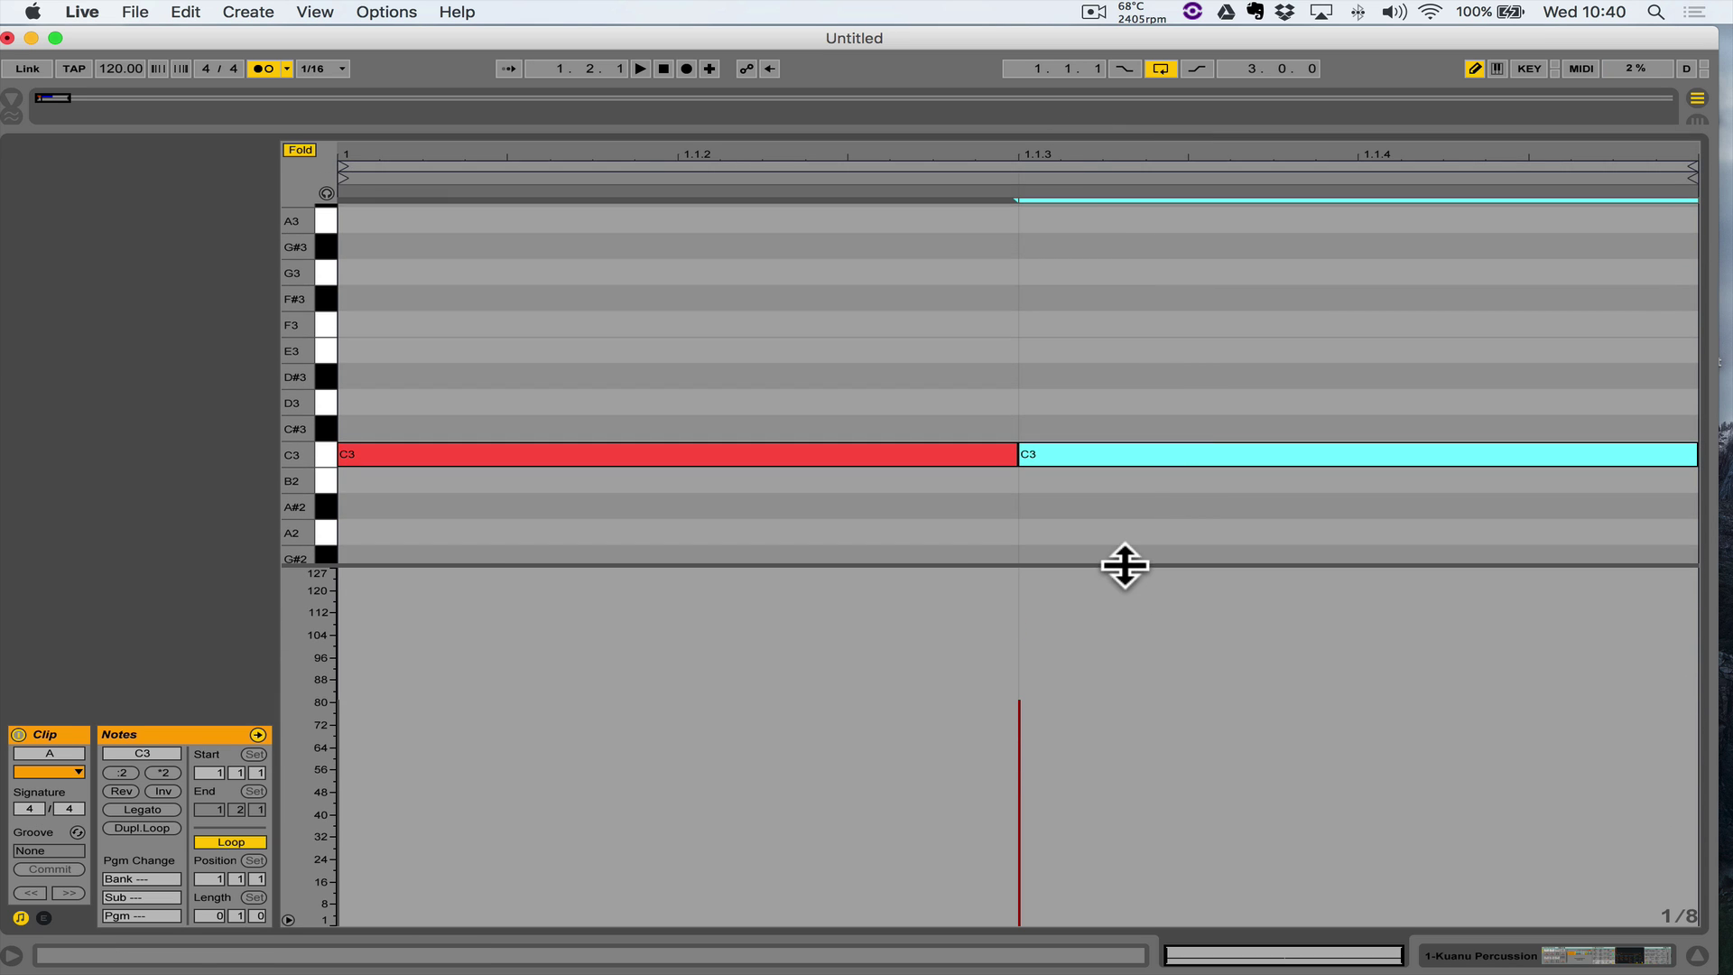
Set the velocity of the first C3 note to 127 directly on the note
{"action": "left_click", "coordinate": [367, 456], "text": "super"}
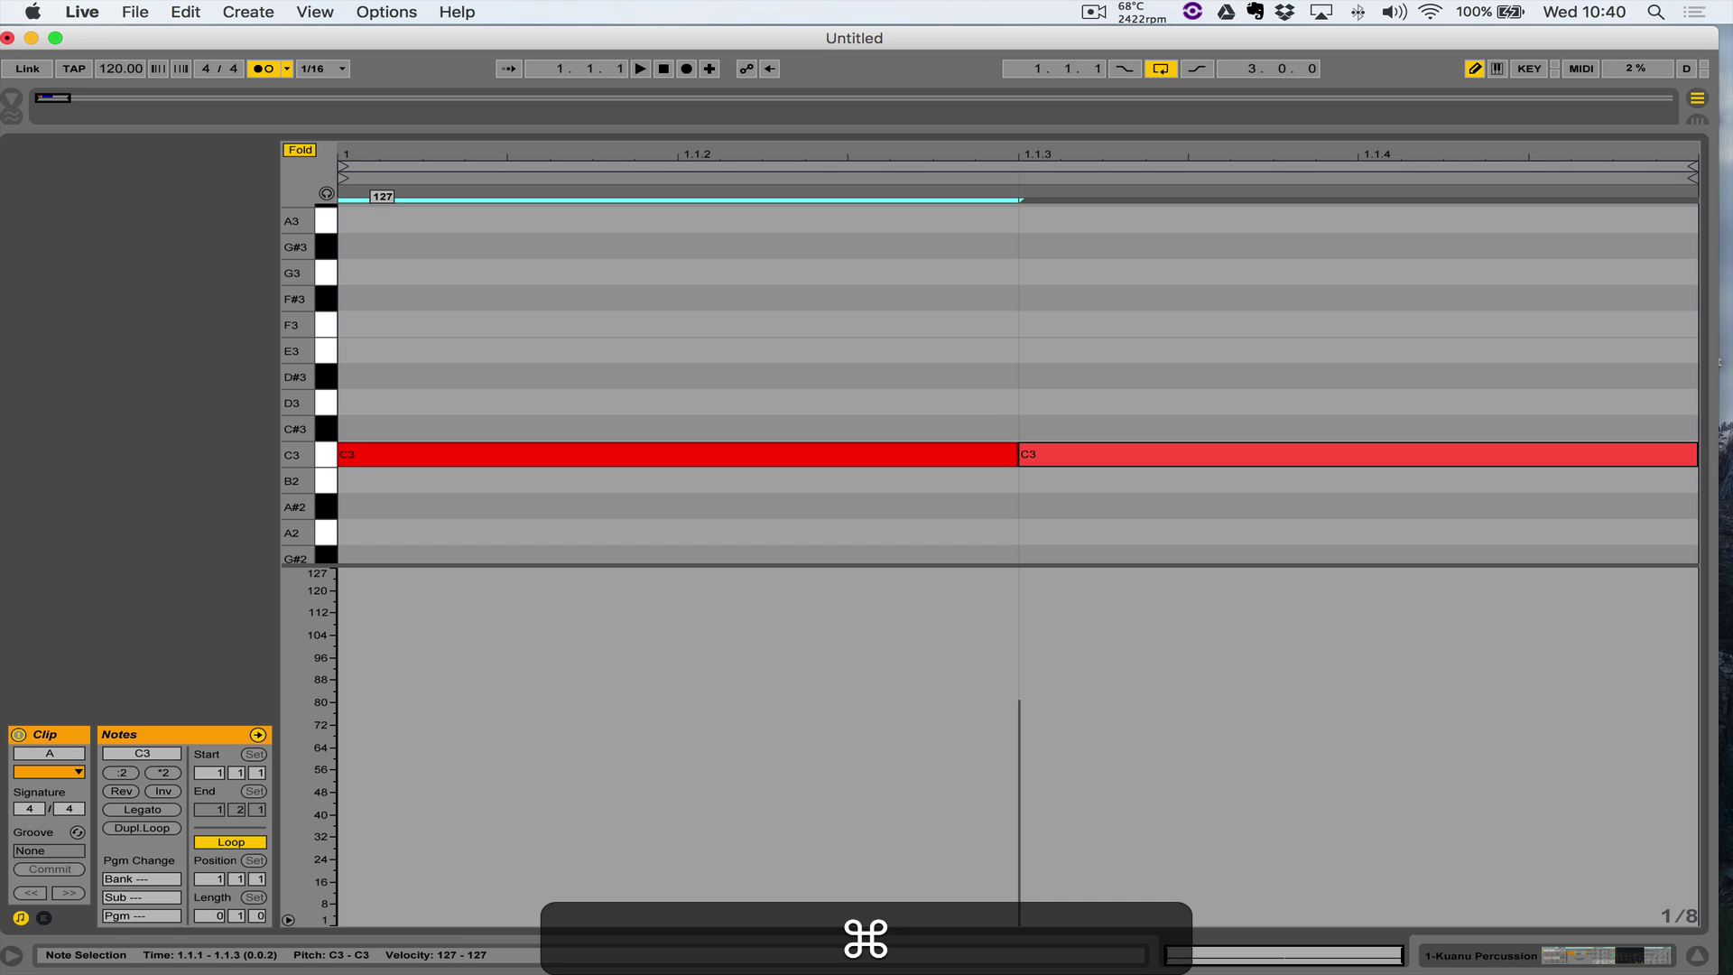
{"action": "mouse_move", "coordinate": [367, 457]}
{"action": "left_mouse_down"}
{"action": "mouse_move", "coordinate": [368, 564]}
{"action": "mouse_move", "coordinate": [367, 496]}
{"action": "left_mouse_up"}
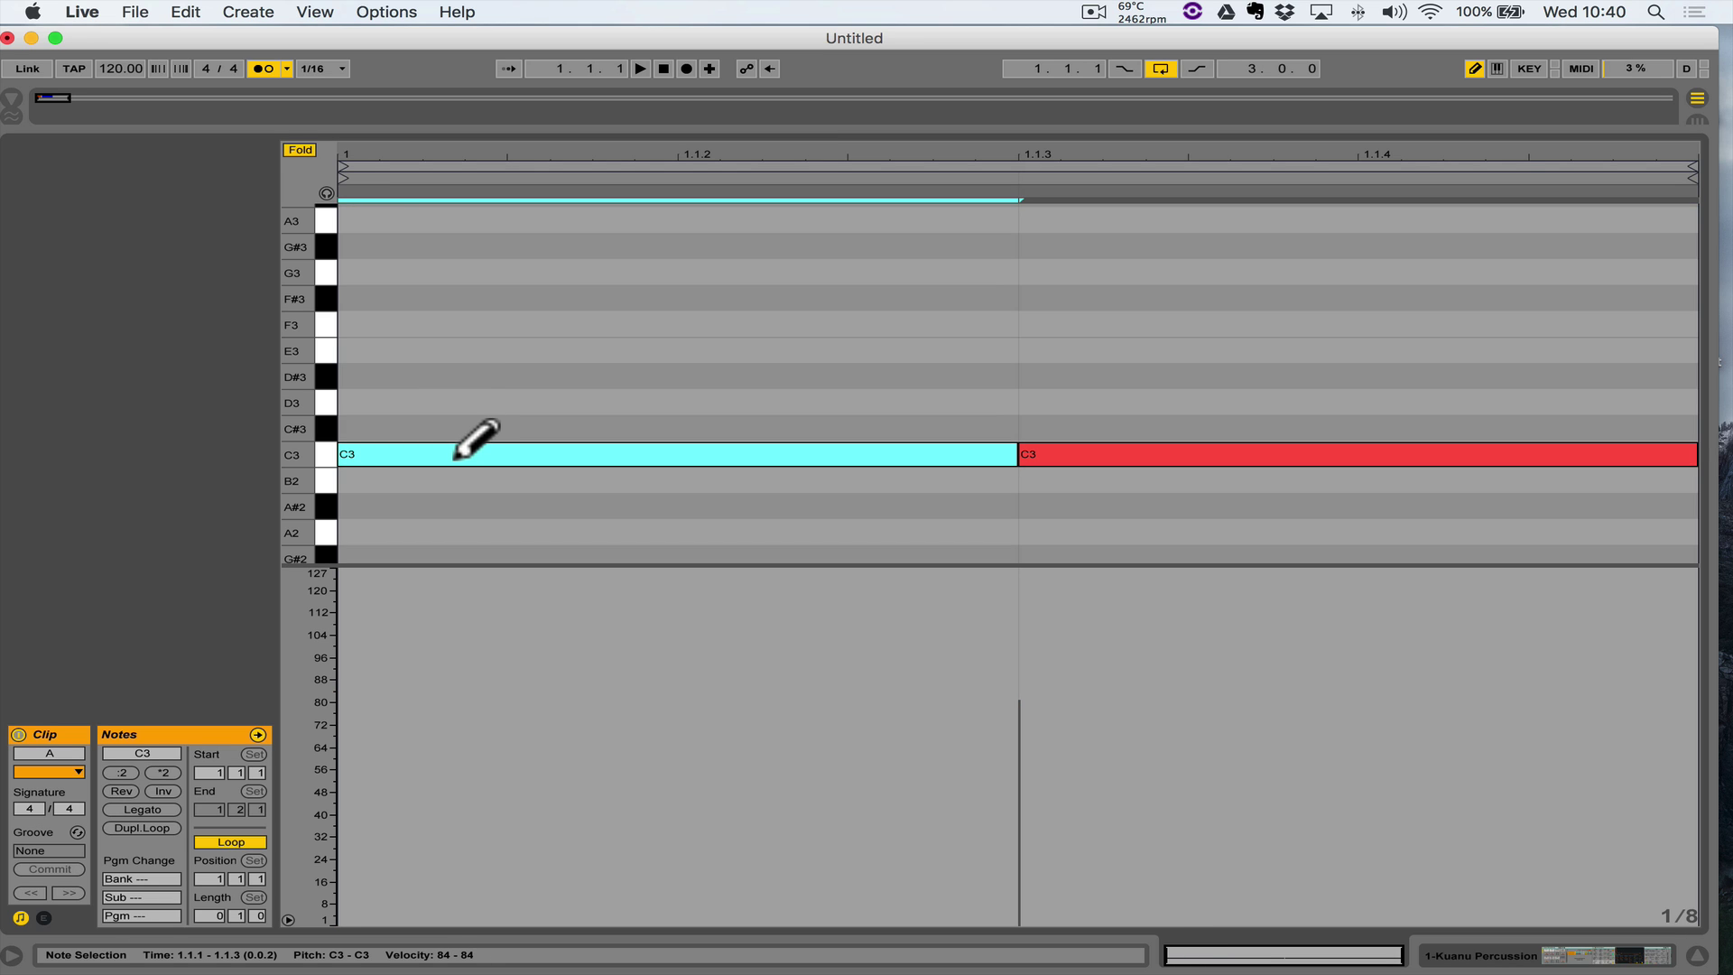
{"action": "mouse_move", "coordinate": [454, 457]}
{"action": "left_mouse_down"}
{"action": "mouse_move", "coordinate": [454, 397]}
{"action": "mouse_move", "coordinate": [454, 506]}
{"action": "mouse_move", "coordinate": [454, 397]}
{"action": "left_mouse_up"}
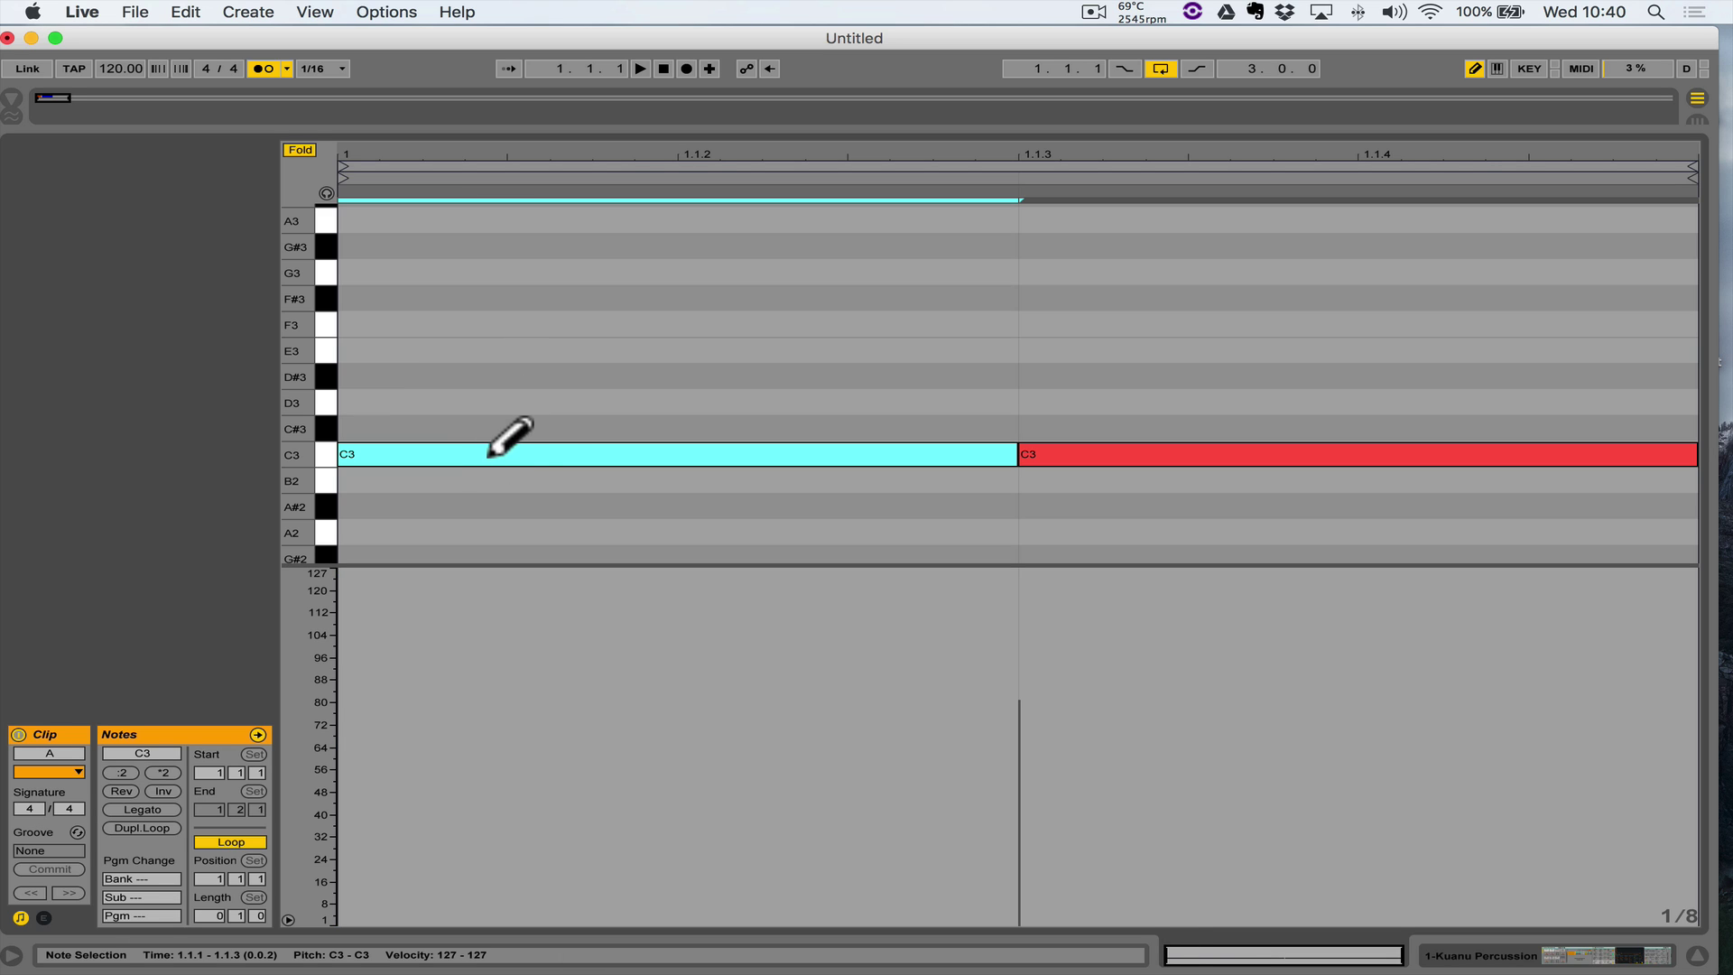
Turn off Draw Mode and try the direct velocity adjustment on the first C3 note
{"action": "key", "text": "b"}
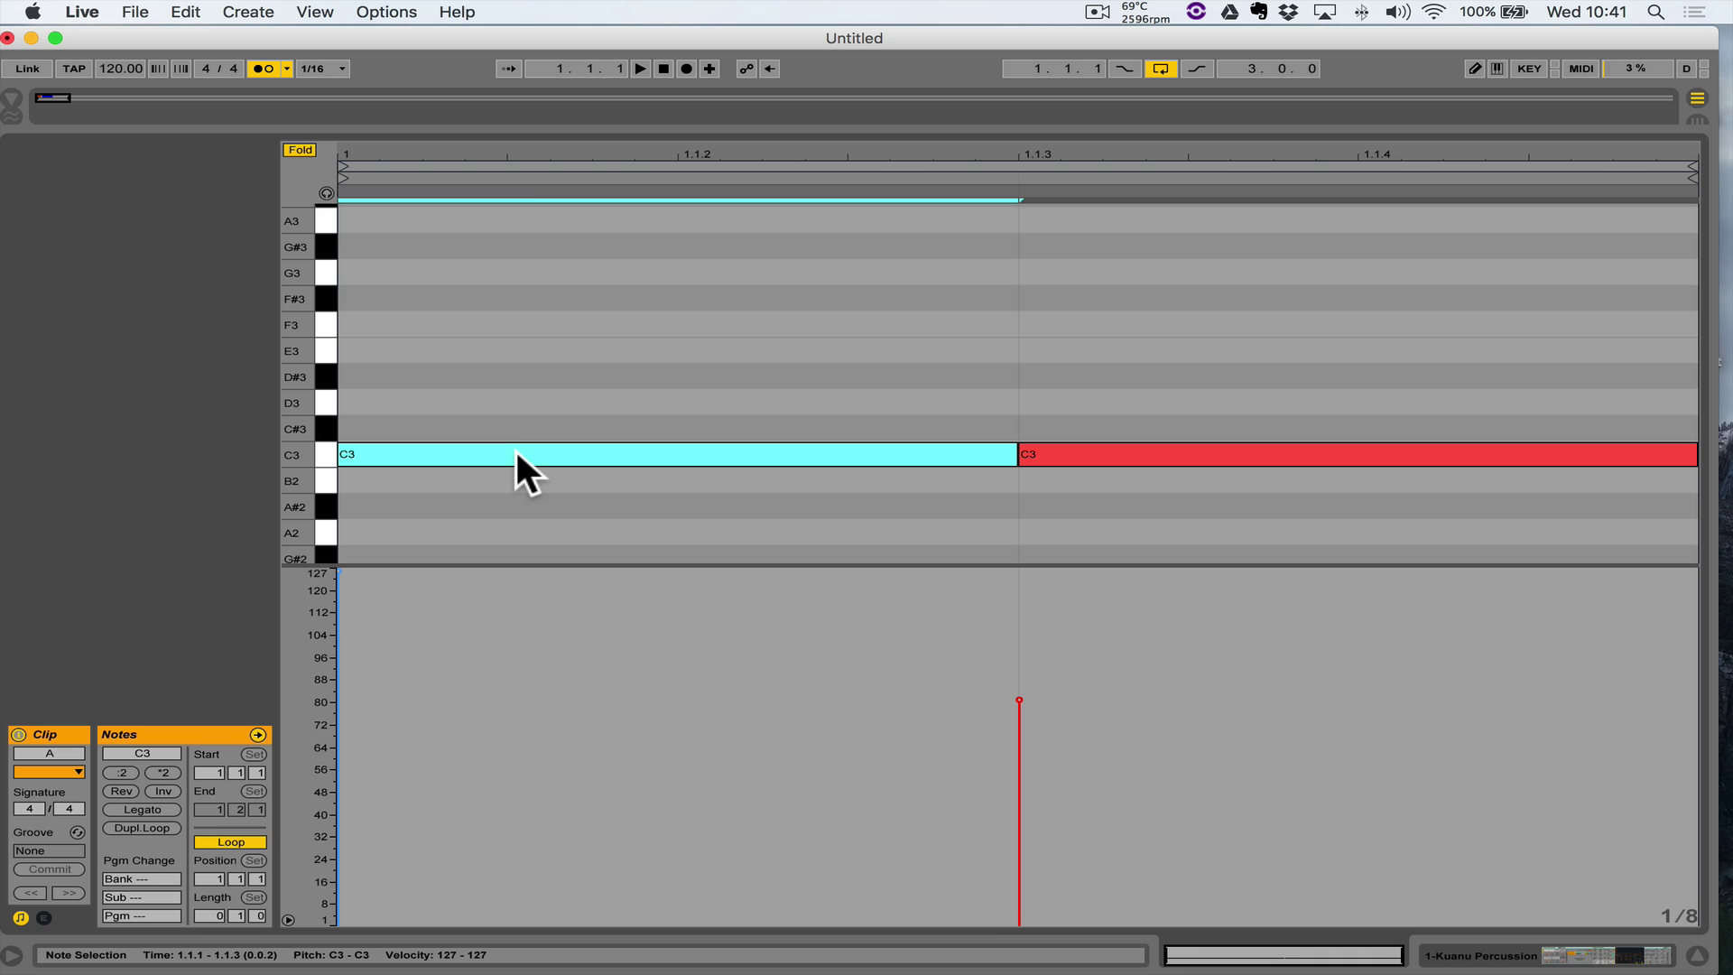
{"action": "key", "text": "super"}
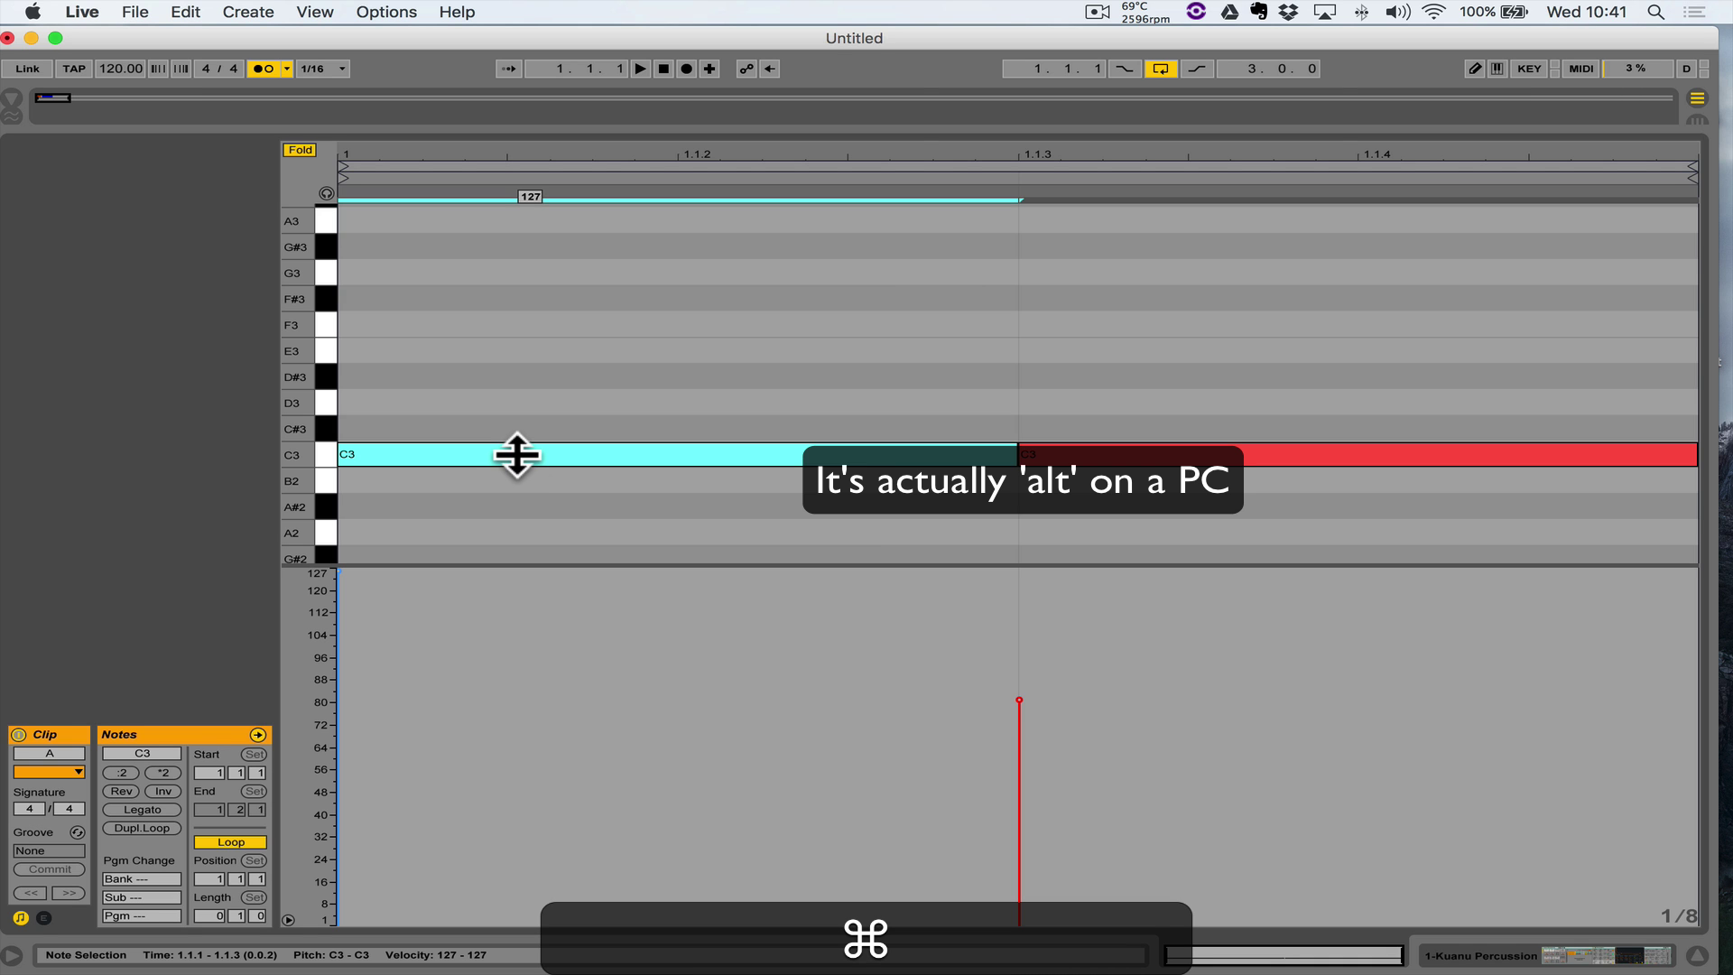
{"action": "scroll", "coordinate": [471, 455], "scroll_direction": "down", "scroll_amount": 3}
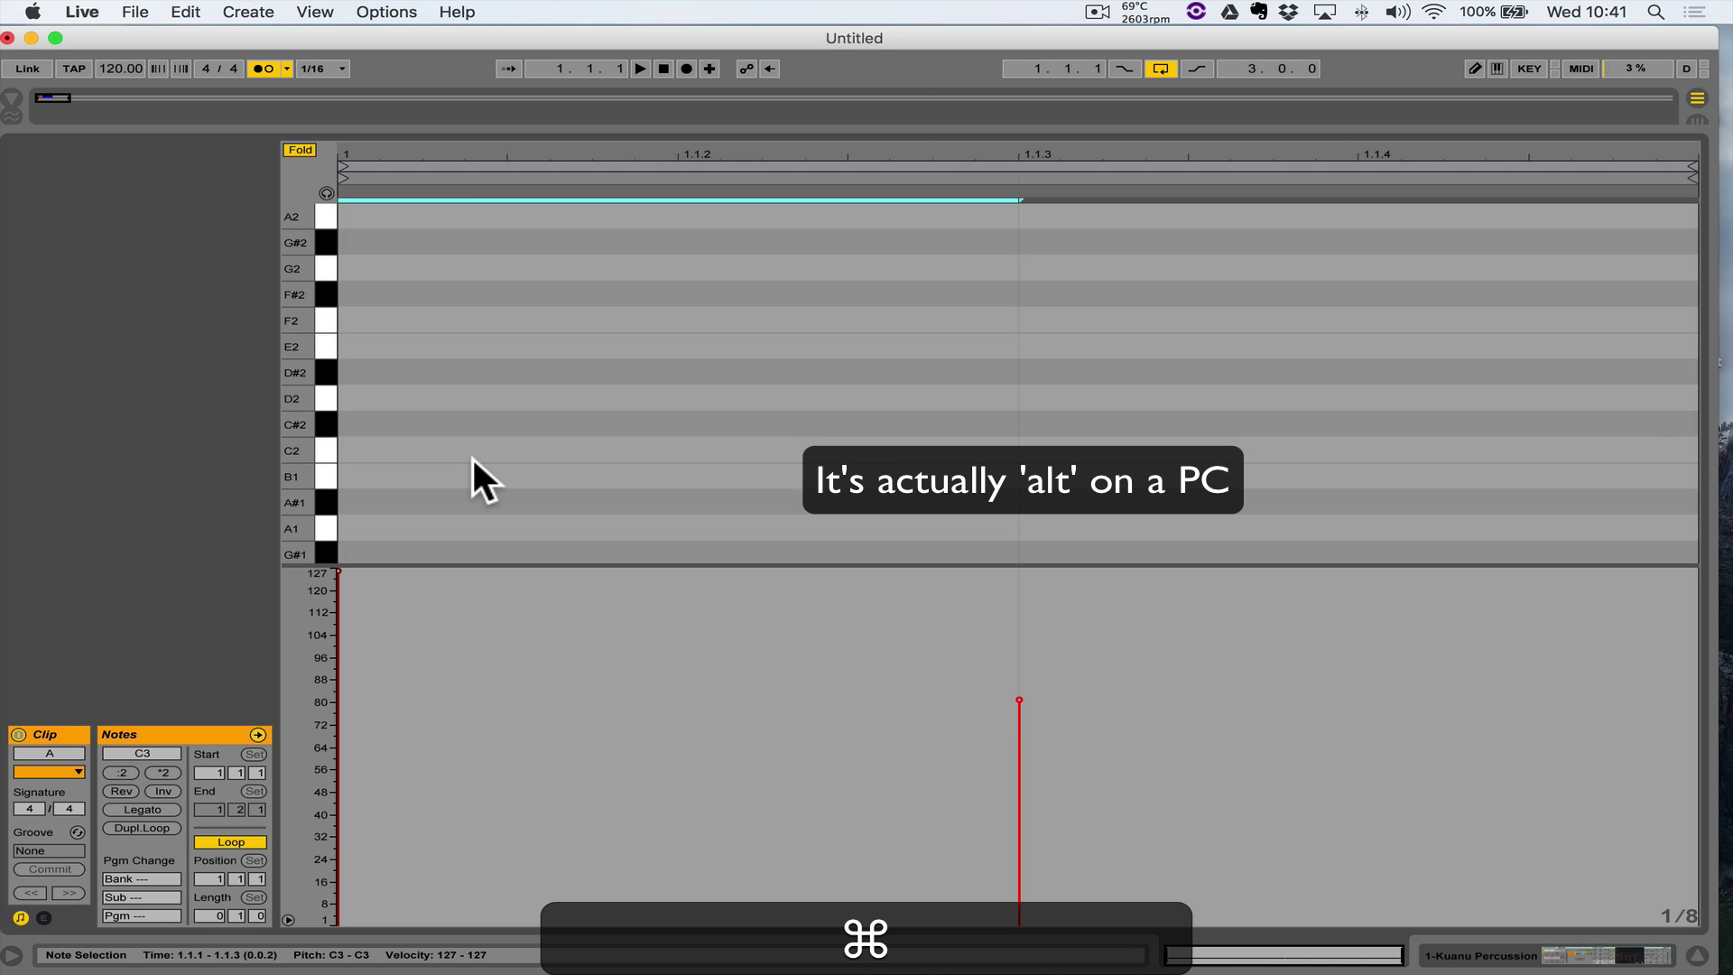
{"action": "key", "text": "ctrl"}
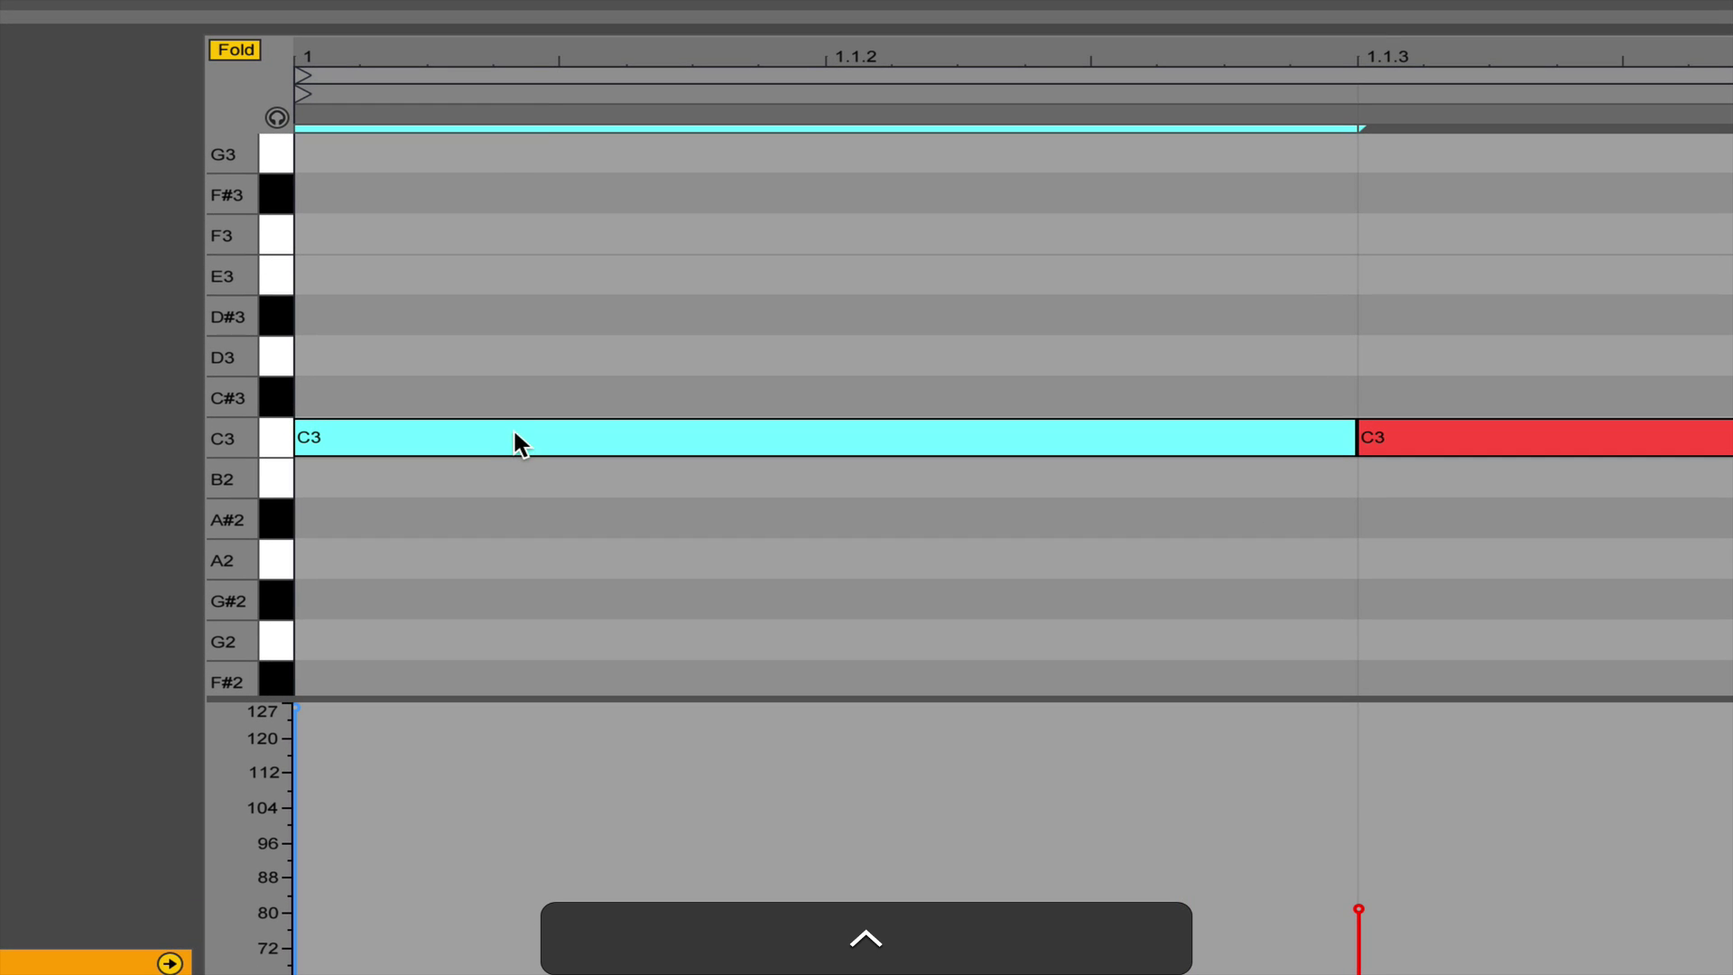
{"action": "key", "text": "super"}
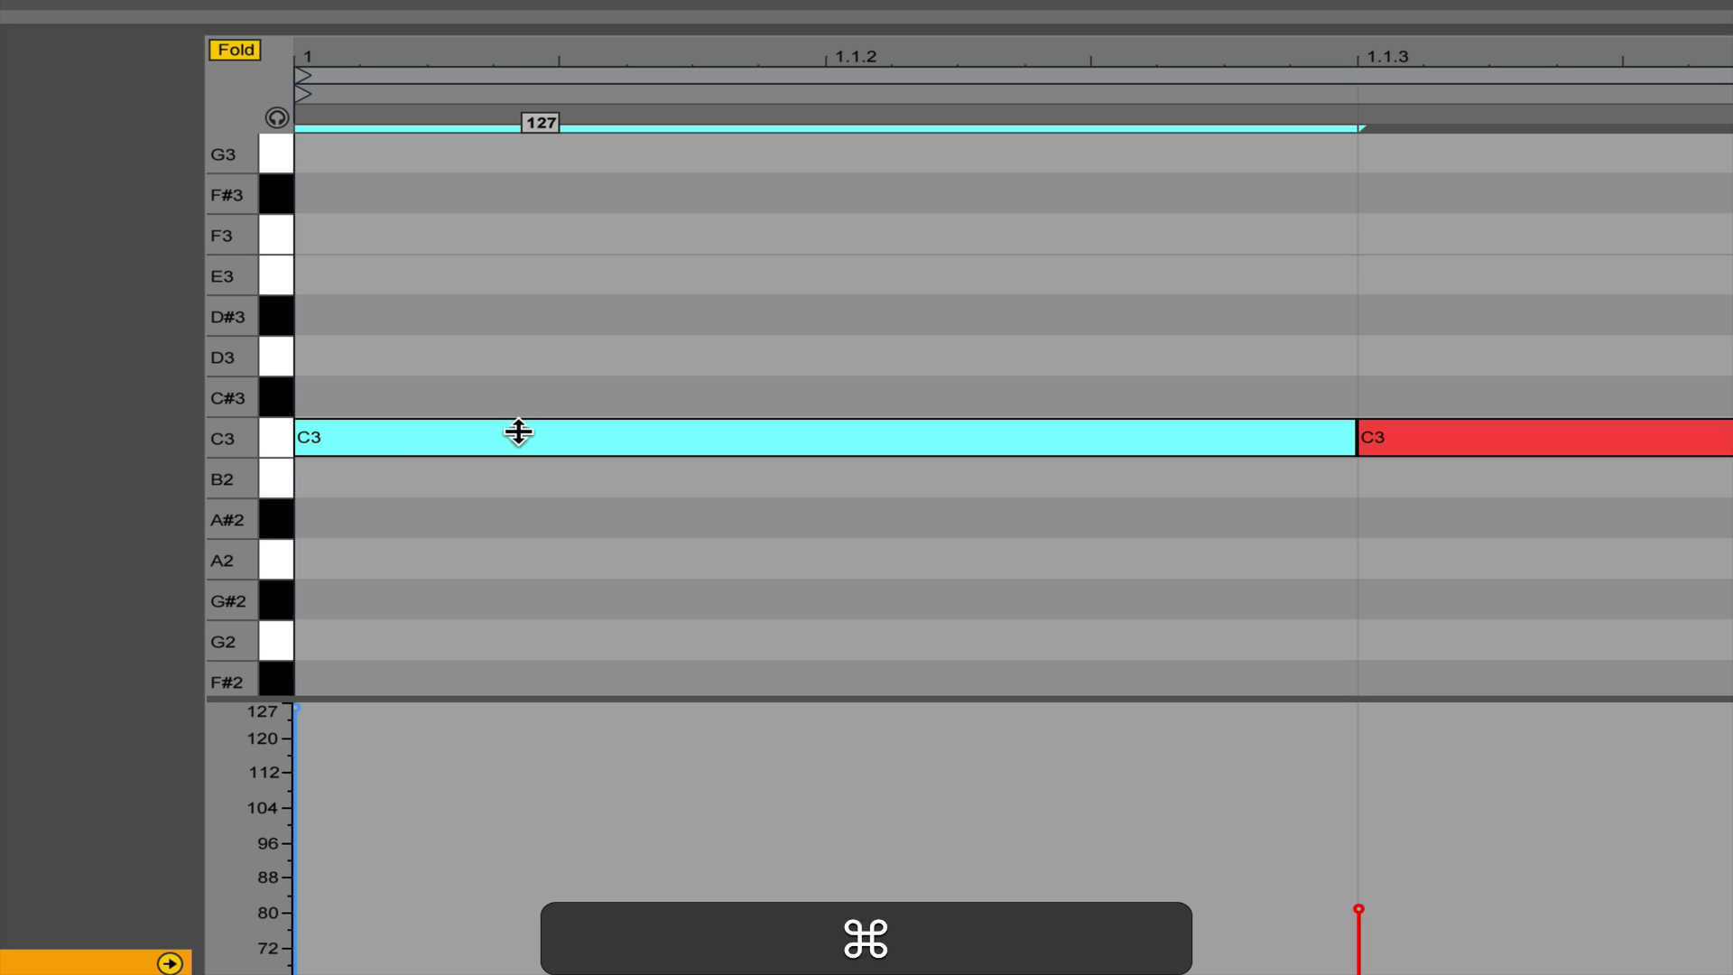
{"action": "mouse_move", "coordinate": [518, 432]}
{"action": "left_mouse_down"}
{"action": "mouse_move", "coordinate": [519, 542]}
{"action": "mouse_move", "coordinate": [521, 435]}
{"action": "left_mouse_up"}
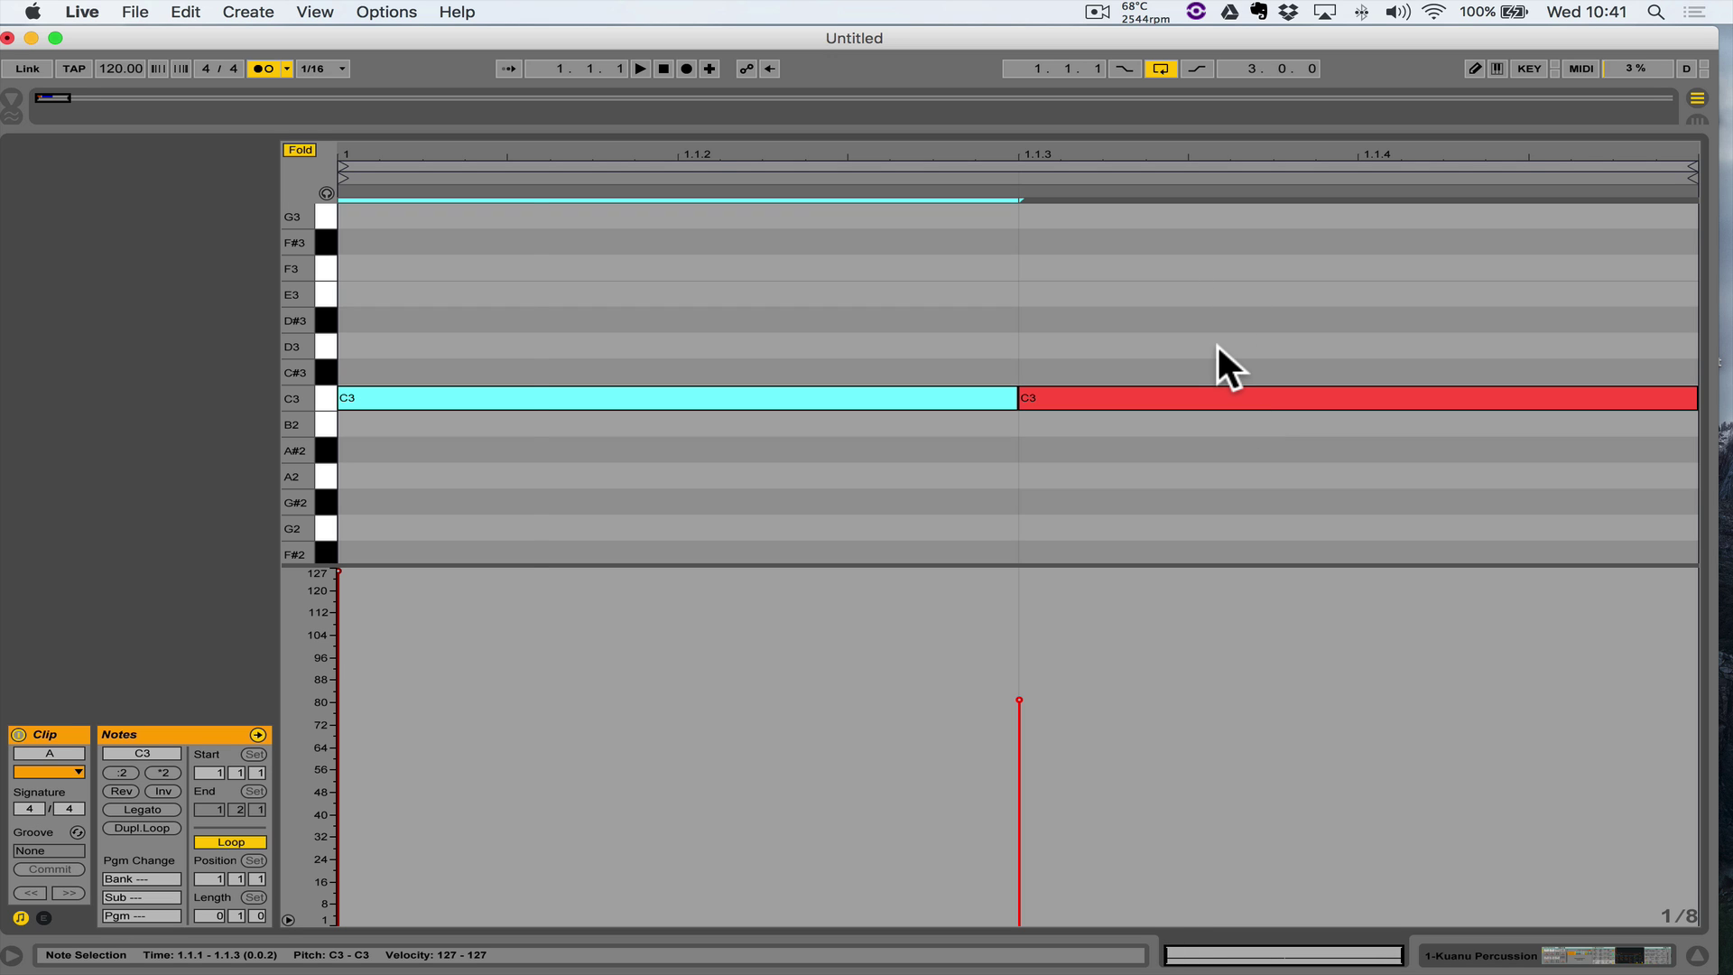
Play back clip A and turn off the metronome
{"action": "key", "text": "space"}
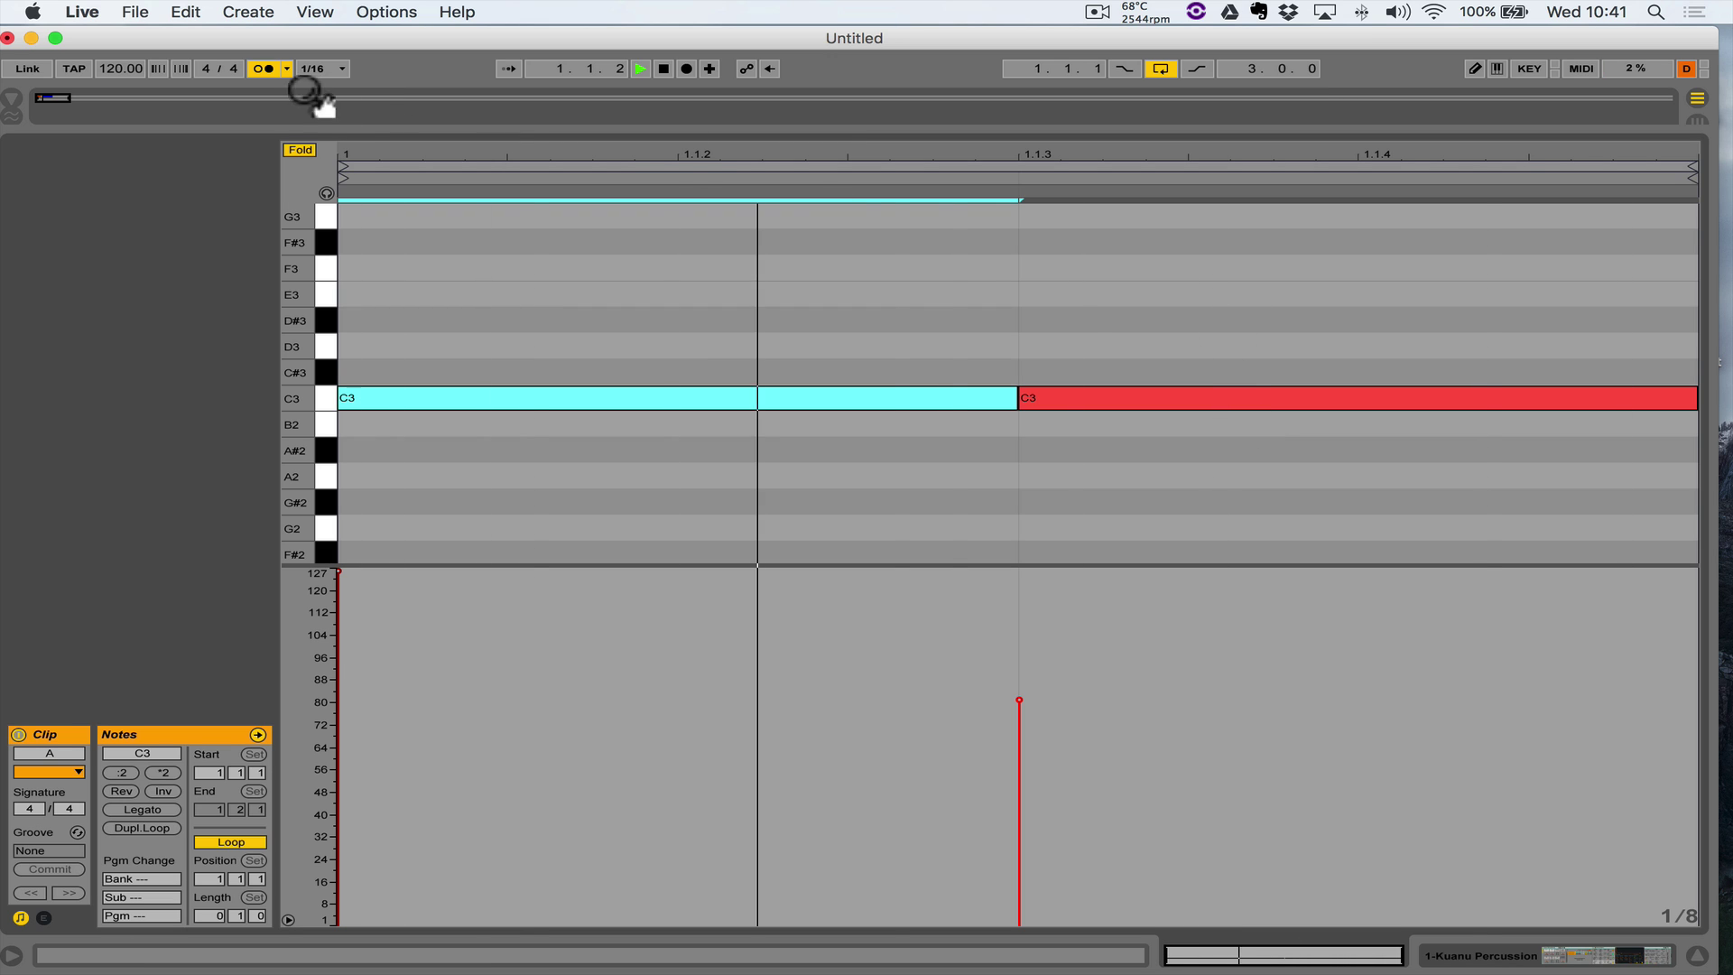
{"action": "left_click", "coordinate": [262, 69]}
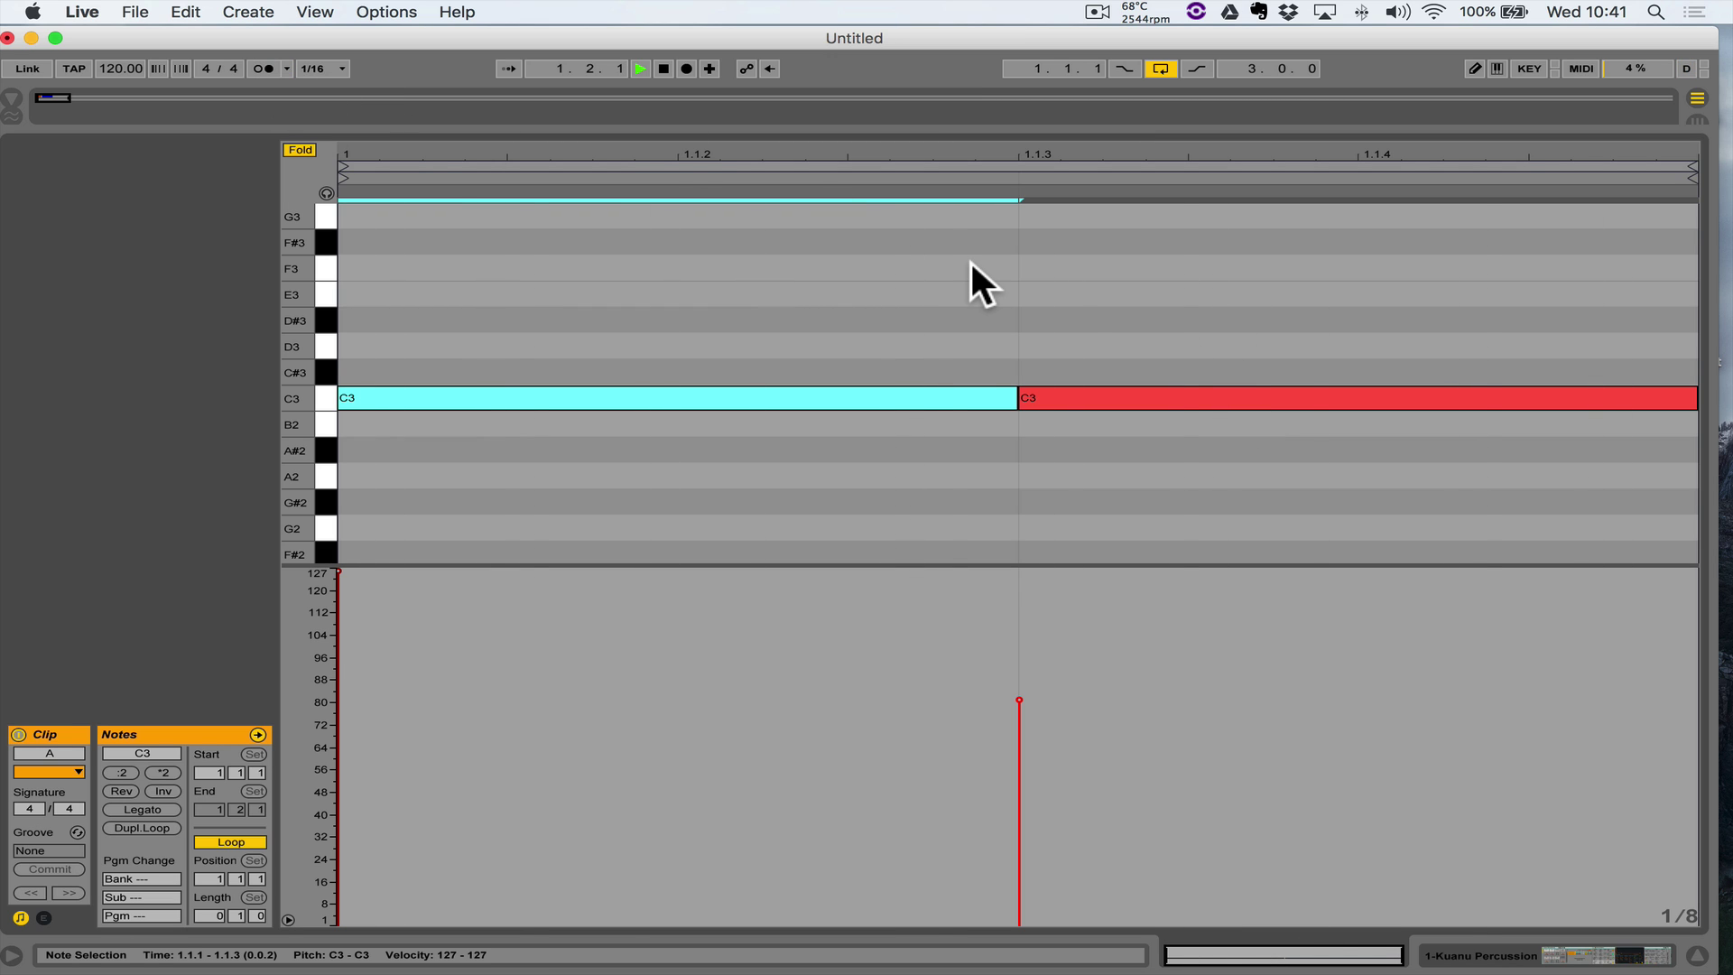
{"action": "key", "text": "space"}
Open clip B in an enlarged note editor and set its grid to a fixed 1/8
{"action": "left_click_drag", "start_coordinate": [913, 132], "coordinate": [1005, 530]}
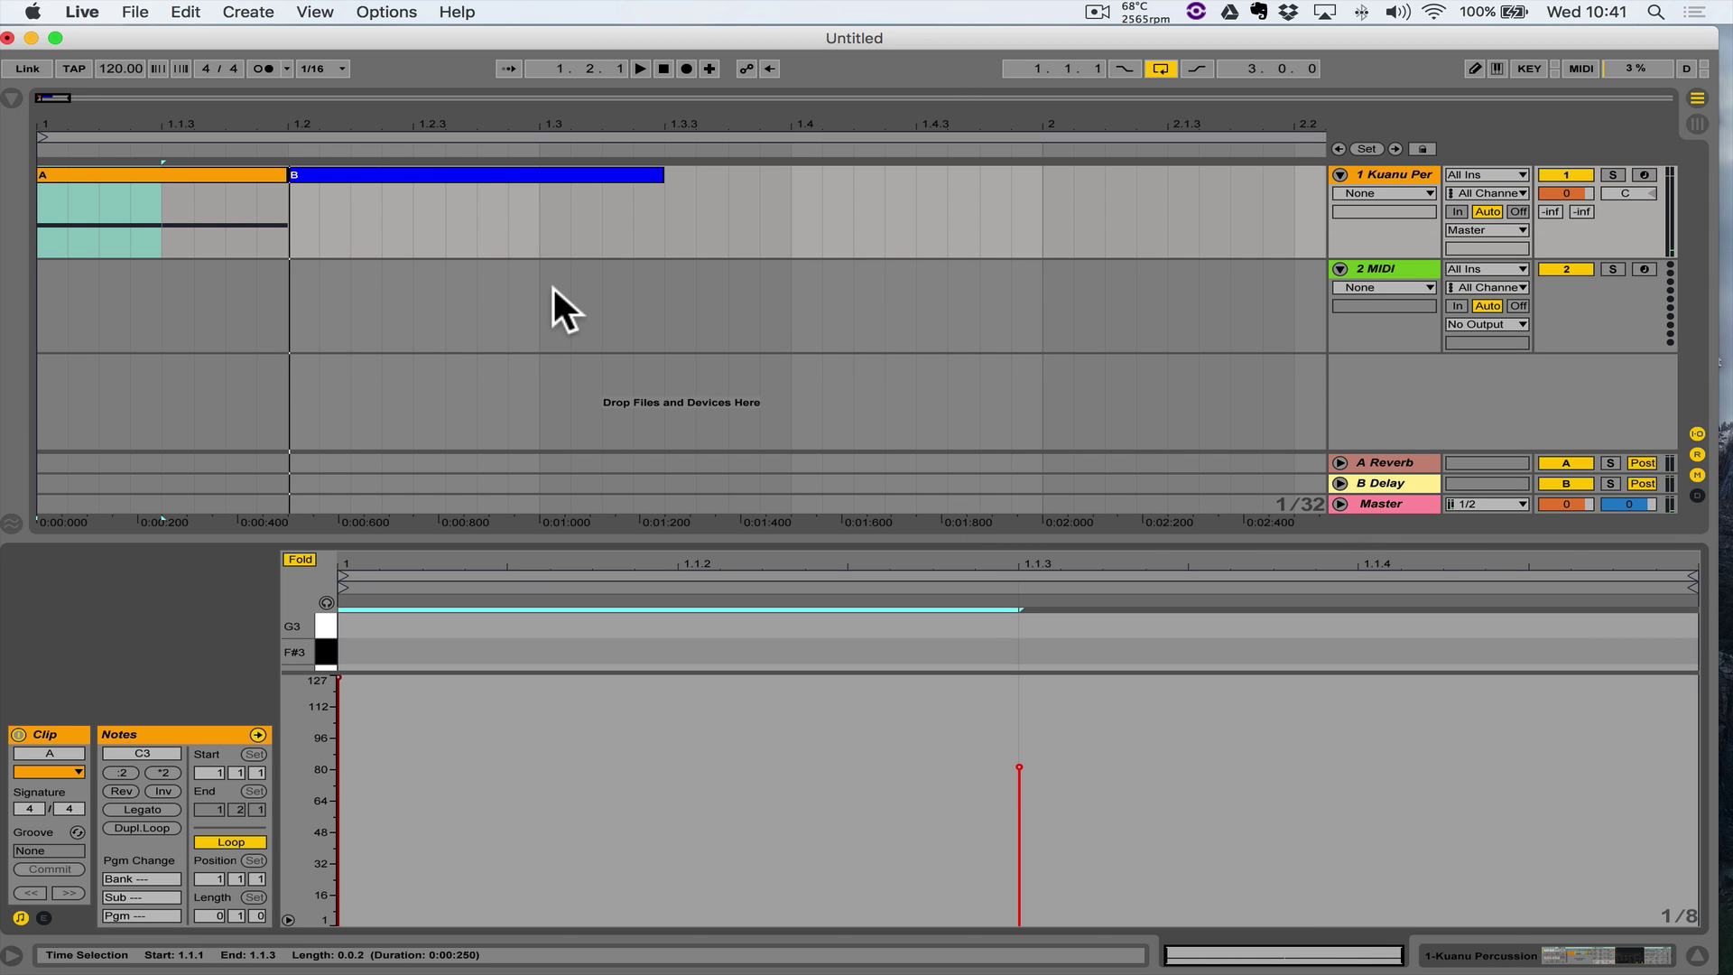
{"action": "left_click", "coordinate": [479, 174]}
{"action": "left_click_drag", "start_coordinate": [712, 534], "coordinate": [712, 279]}
{"action": "right_click", "coordinate": [489, 470]}
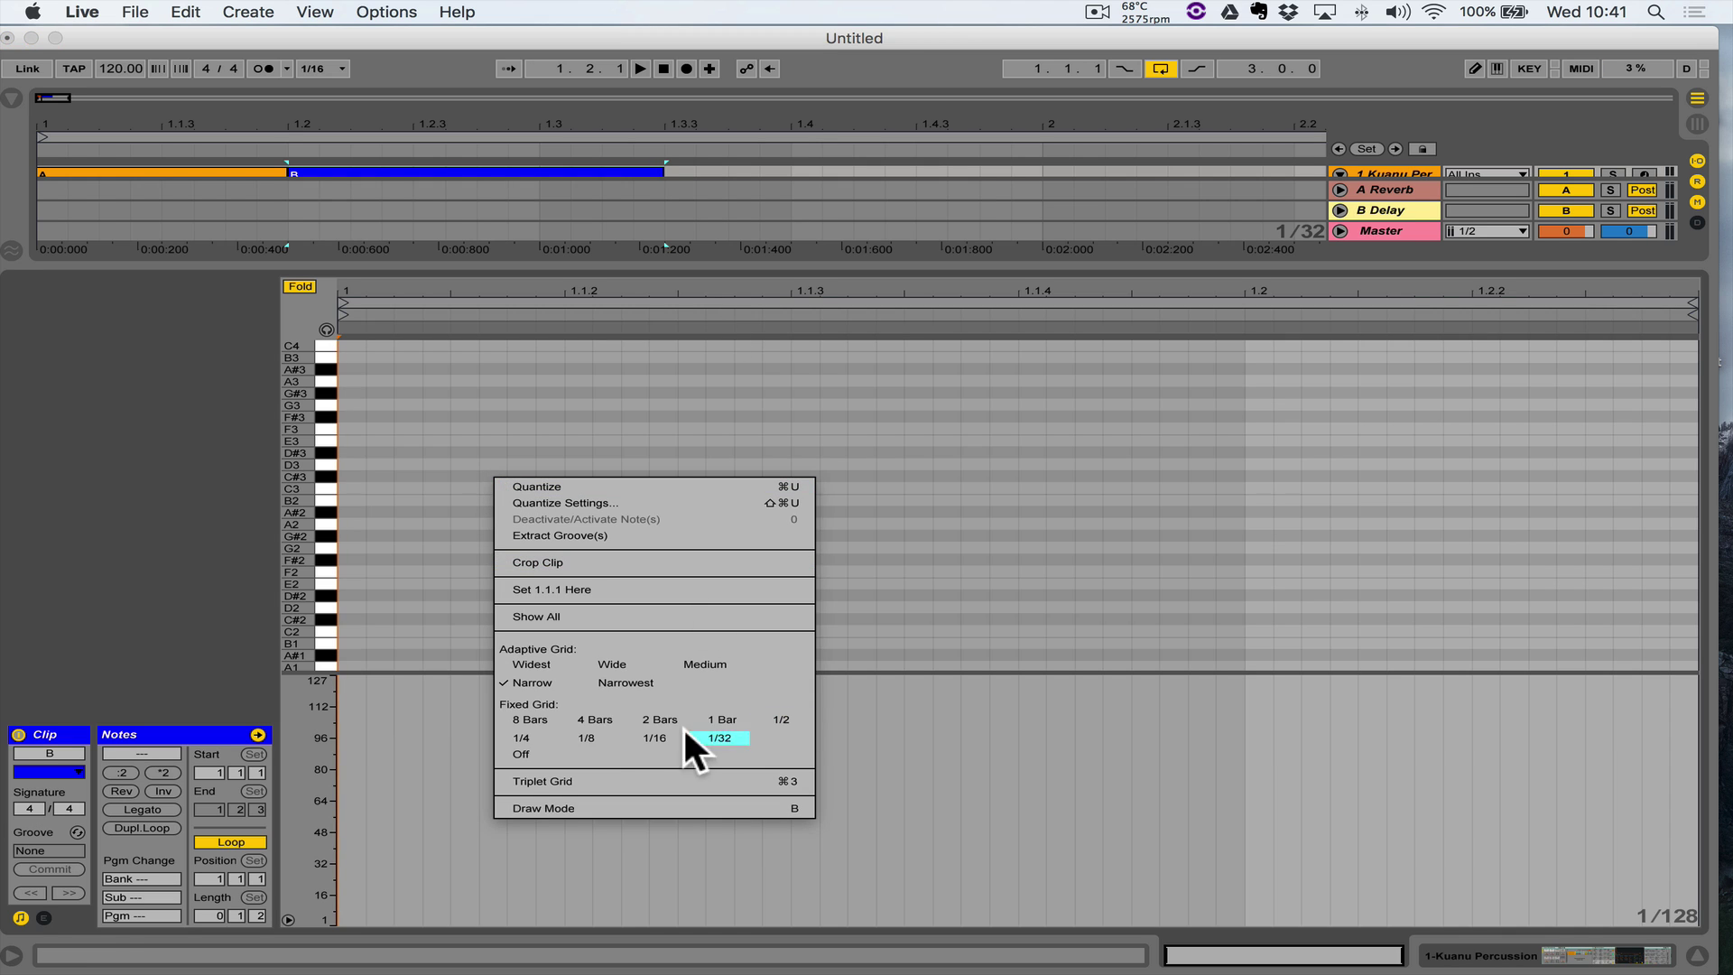
{"action": "left_click", "coordinate": [597, 738]}
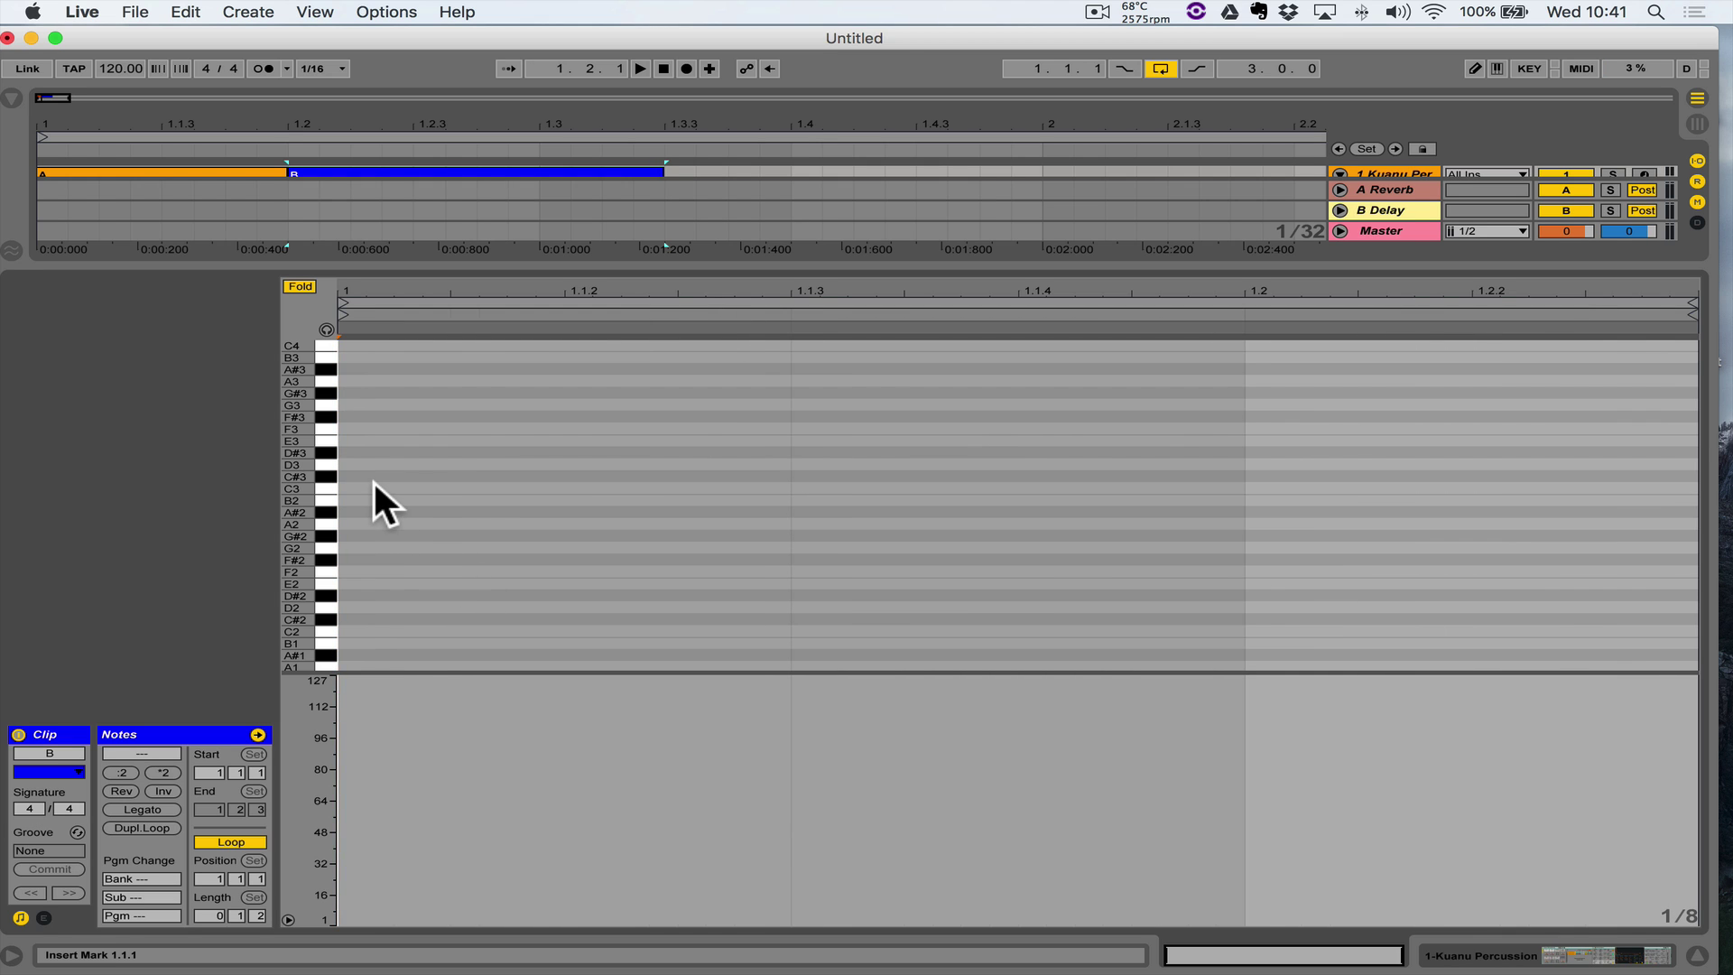
Enlarge the note rows around C3 and draw three consecutive C3 eighth notes filling clip B
{"action": "key", "text": "b"}
{"action": "left_click_drag", "start_coordinate": [310, 483], "coordinate": [343, 483]}
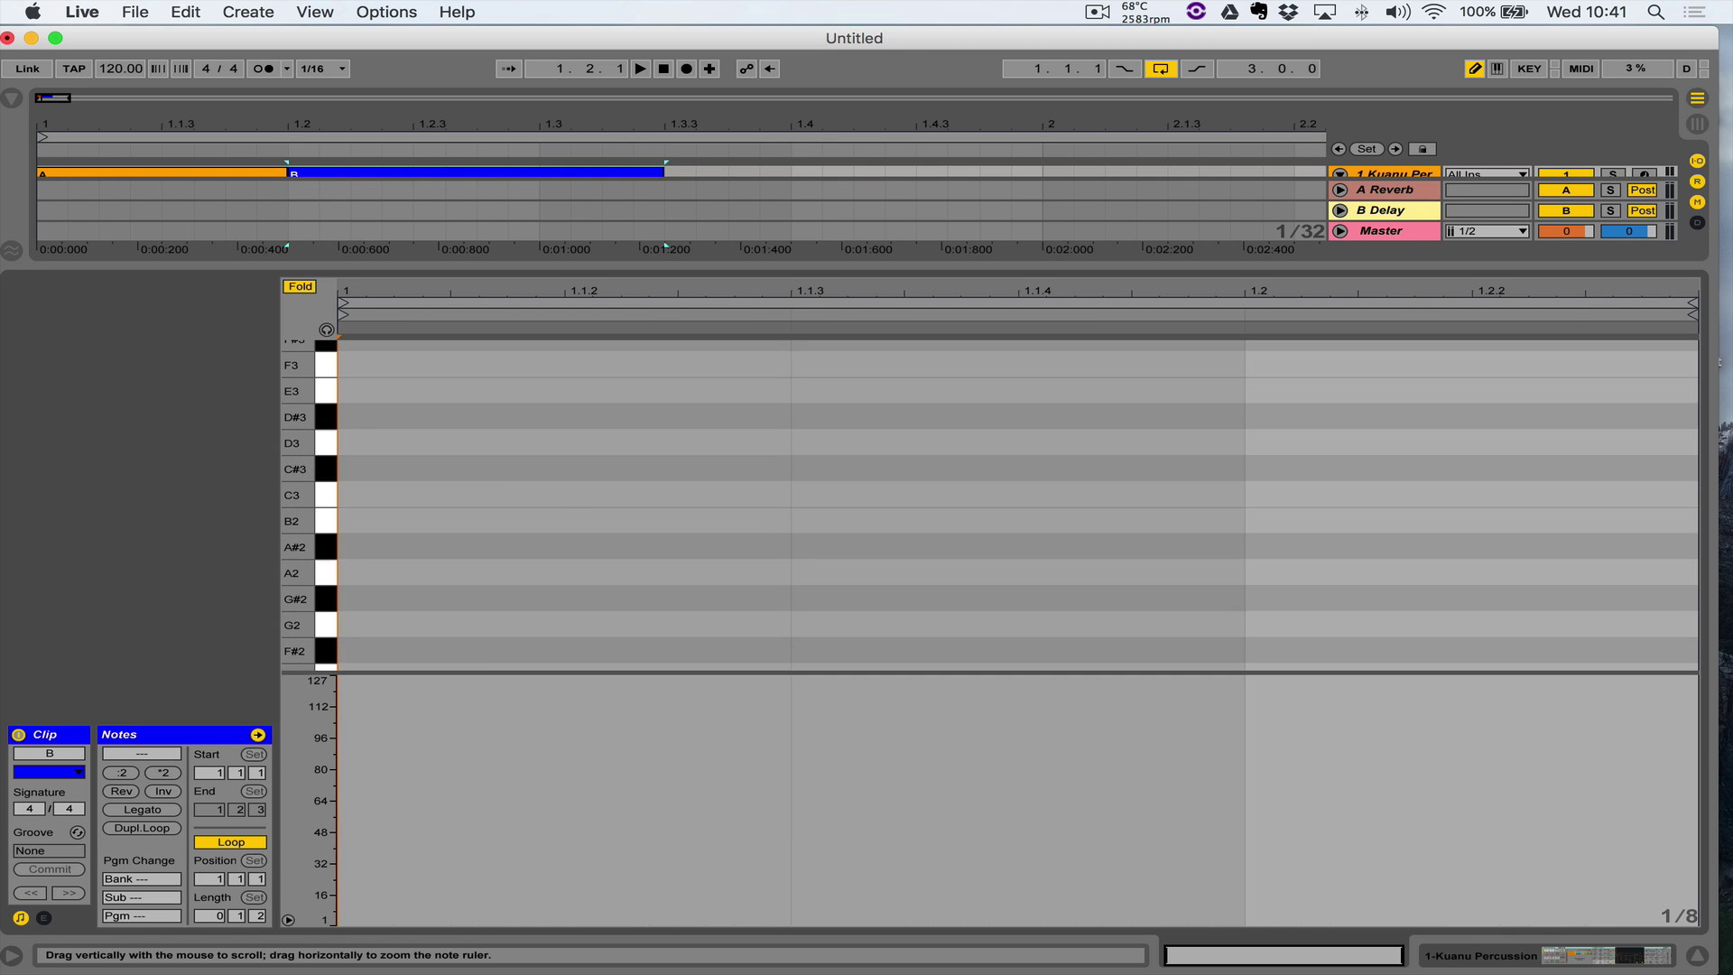
{"action": "left_click_drag", "start_coordinate": [564, 505], "coordinate": [1439, 496]}
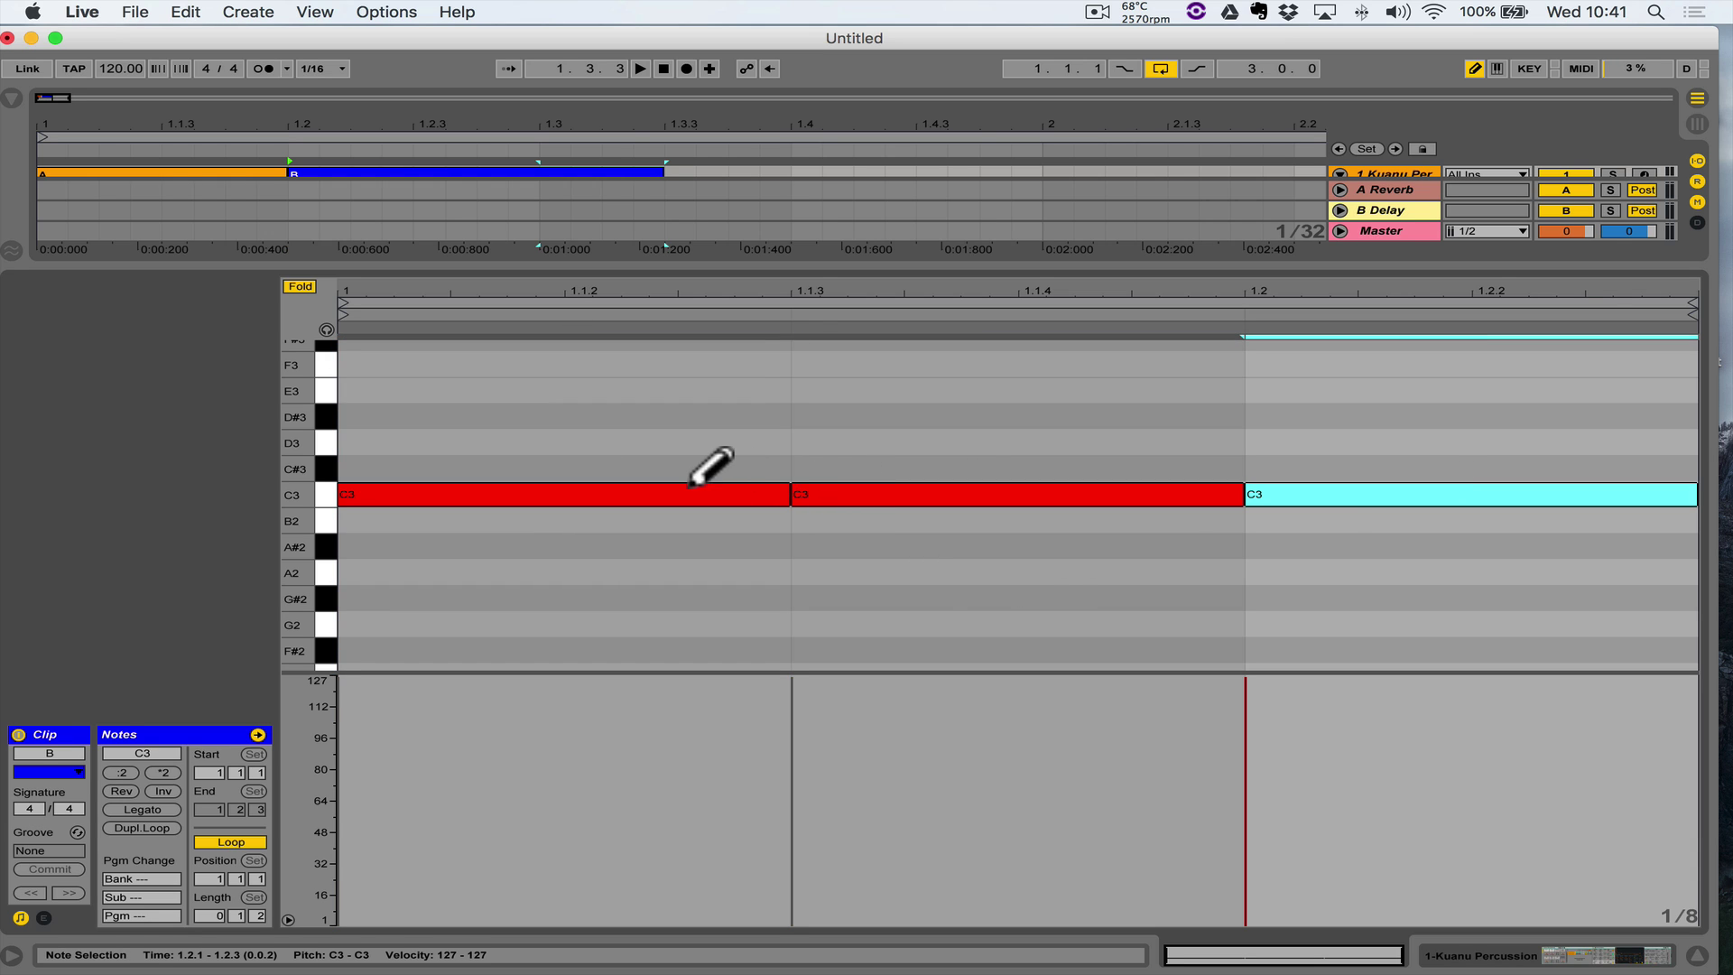
Set the velocities of clip B's three C3 notes to 127, 46 and 76 directly on the notes
{"action": "key", "text": "super"}
{"action": "left_click", "coordinate": [576, 493]}
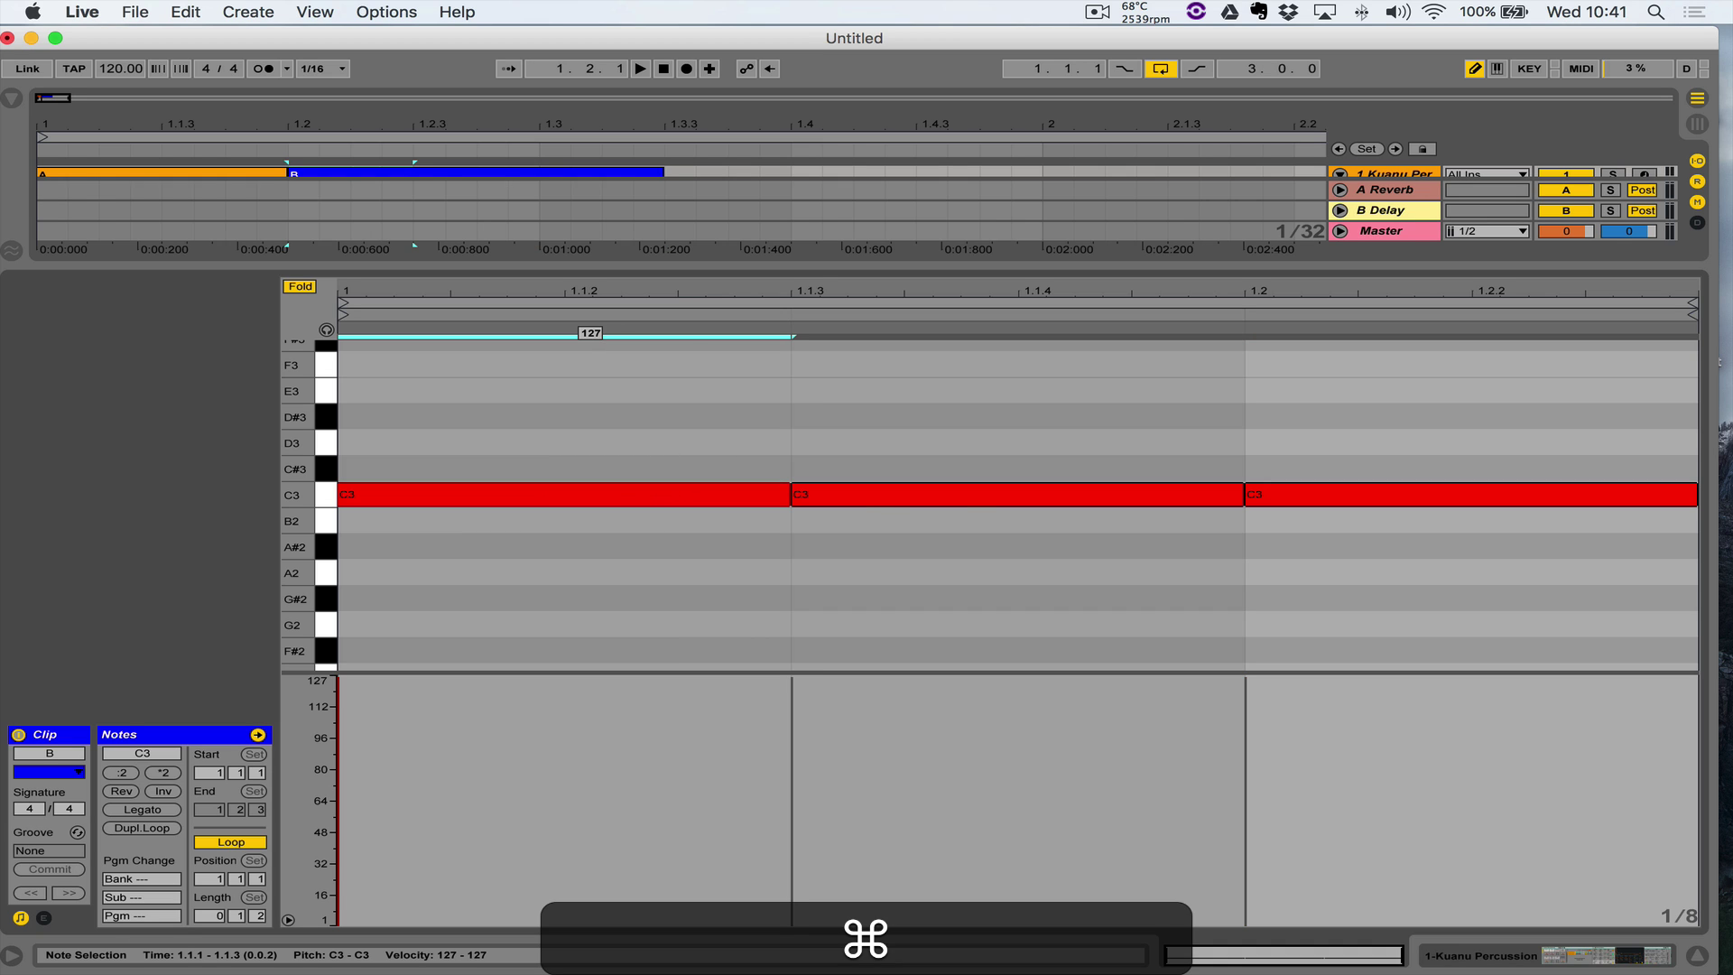
{"action": "left_click_drag", "start_coordinate": [944, 491], "coordinate": [945, 560]}
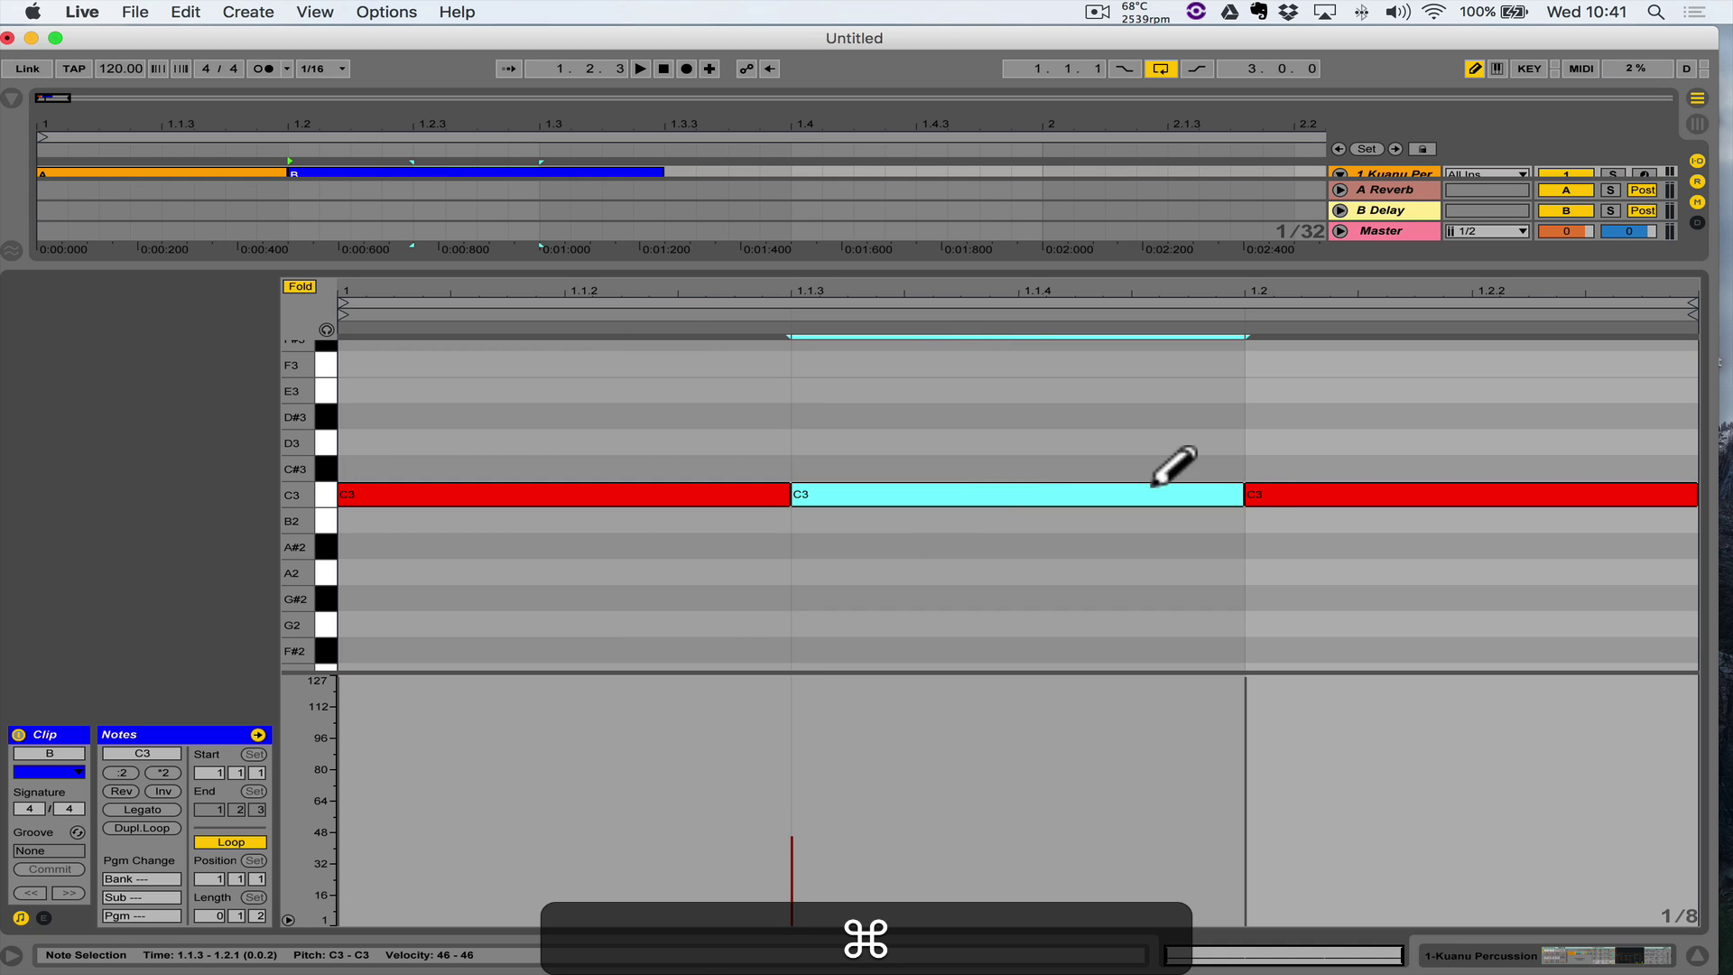
{"action": "left_click_drag", "start_coordinate": [1277, 493], "coordinate": [1276, 539]}
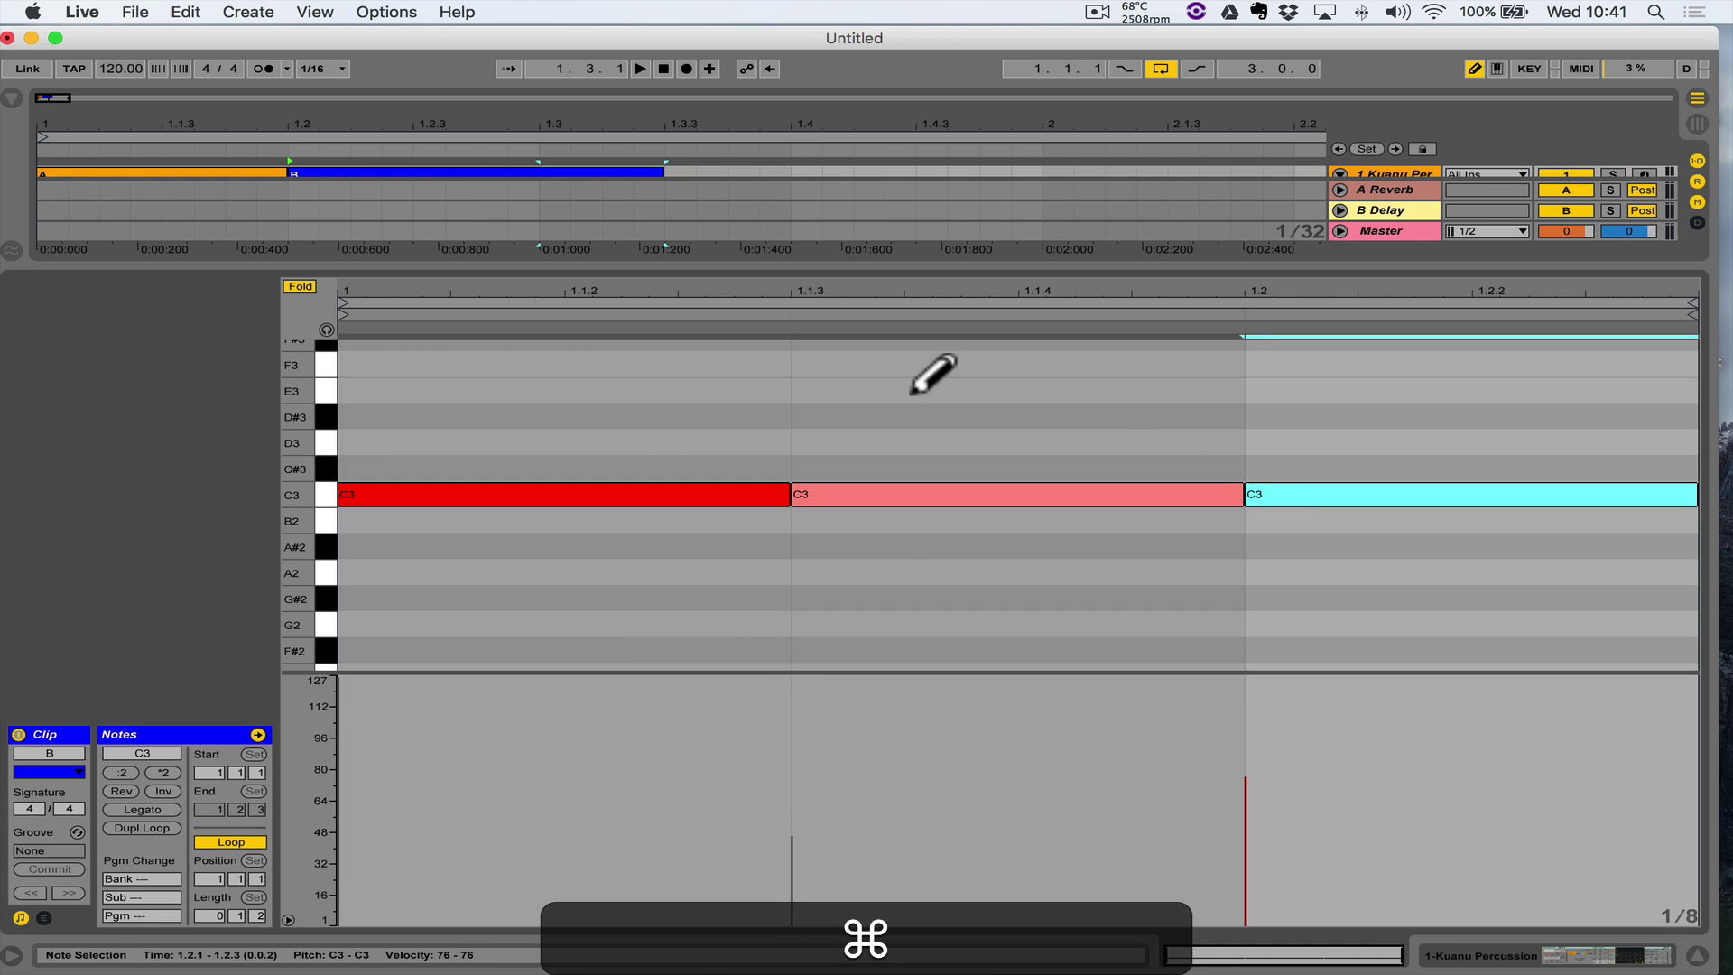
Enlarge the arrangement area again and play back clip B
{"action": "left_click_drag", "start_coordinate": [689, 282], "coordinate": [707, 443]}
{"action": "key", "text": "space"}
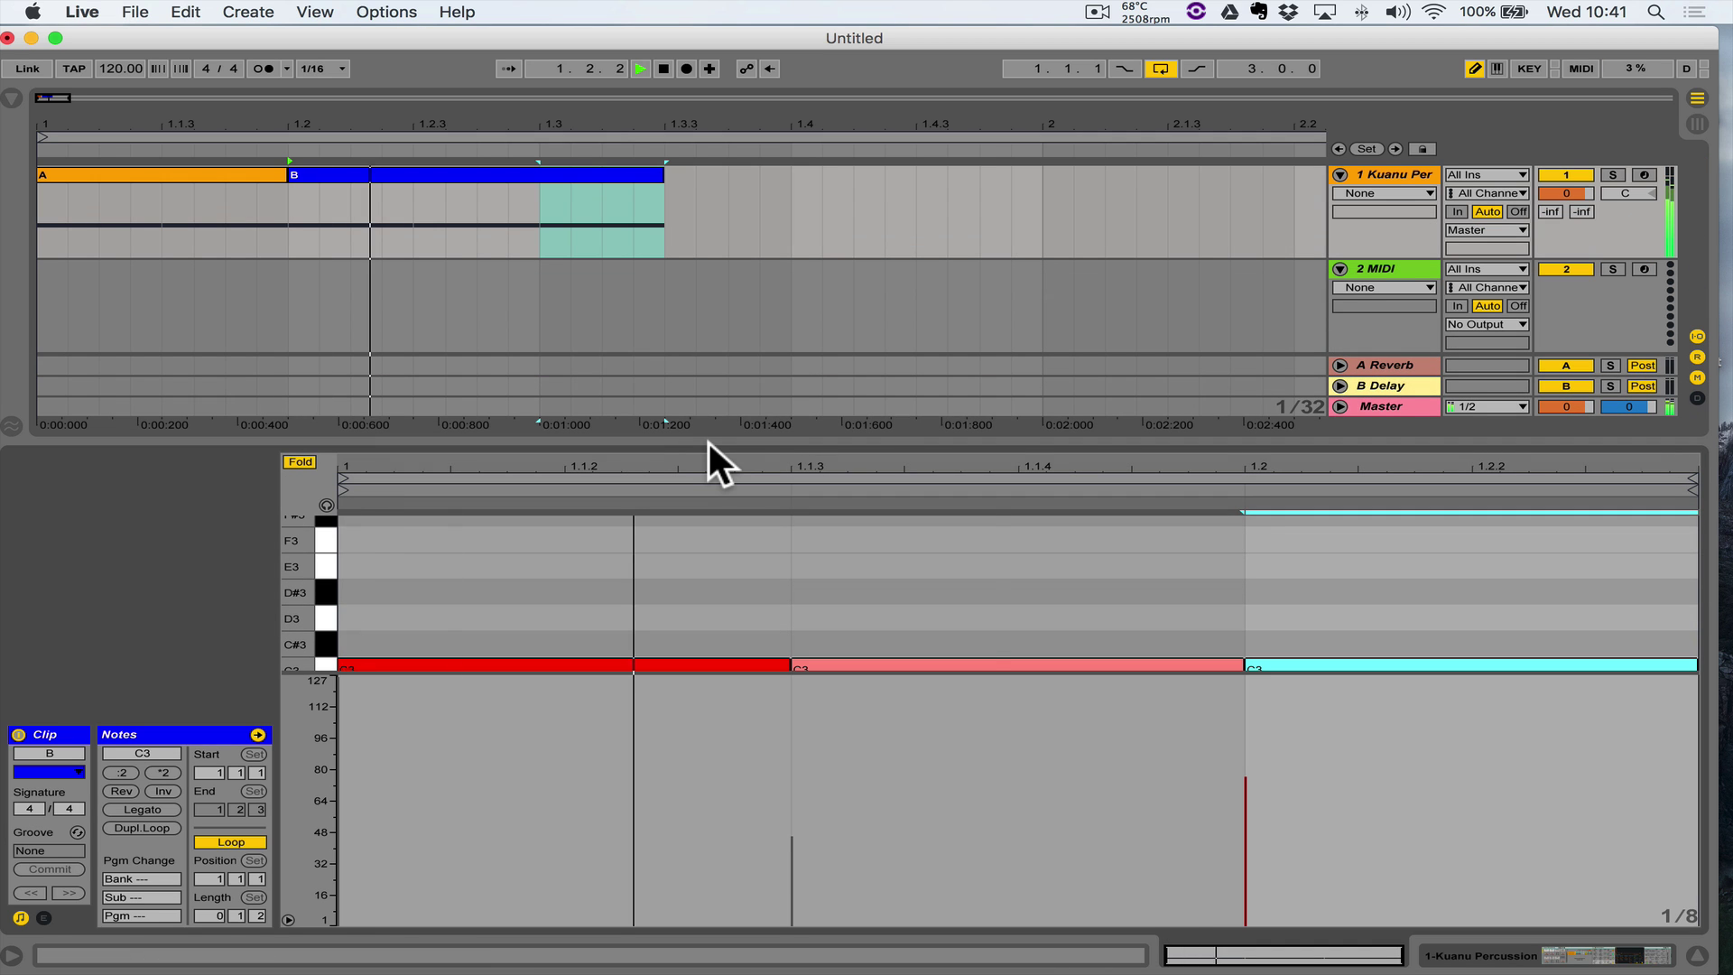
{"action": "key", "text": "space"}
Select clips A and B together and set the arrangement loop to that selection
{"action": "left_click", "coordinate": [660, 200]}
{"action": "left_click_drag", "start_coordinate": [660, 195], "coordinate": [165, 209]}
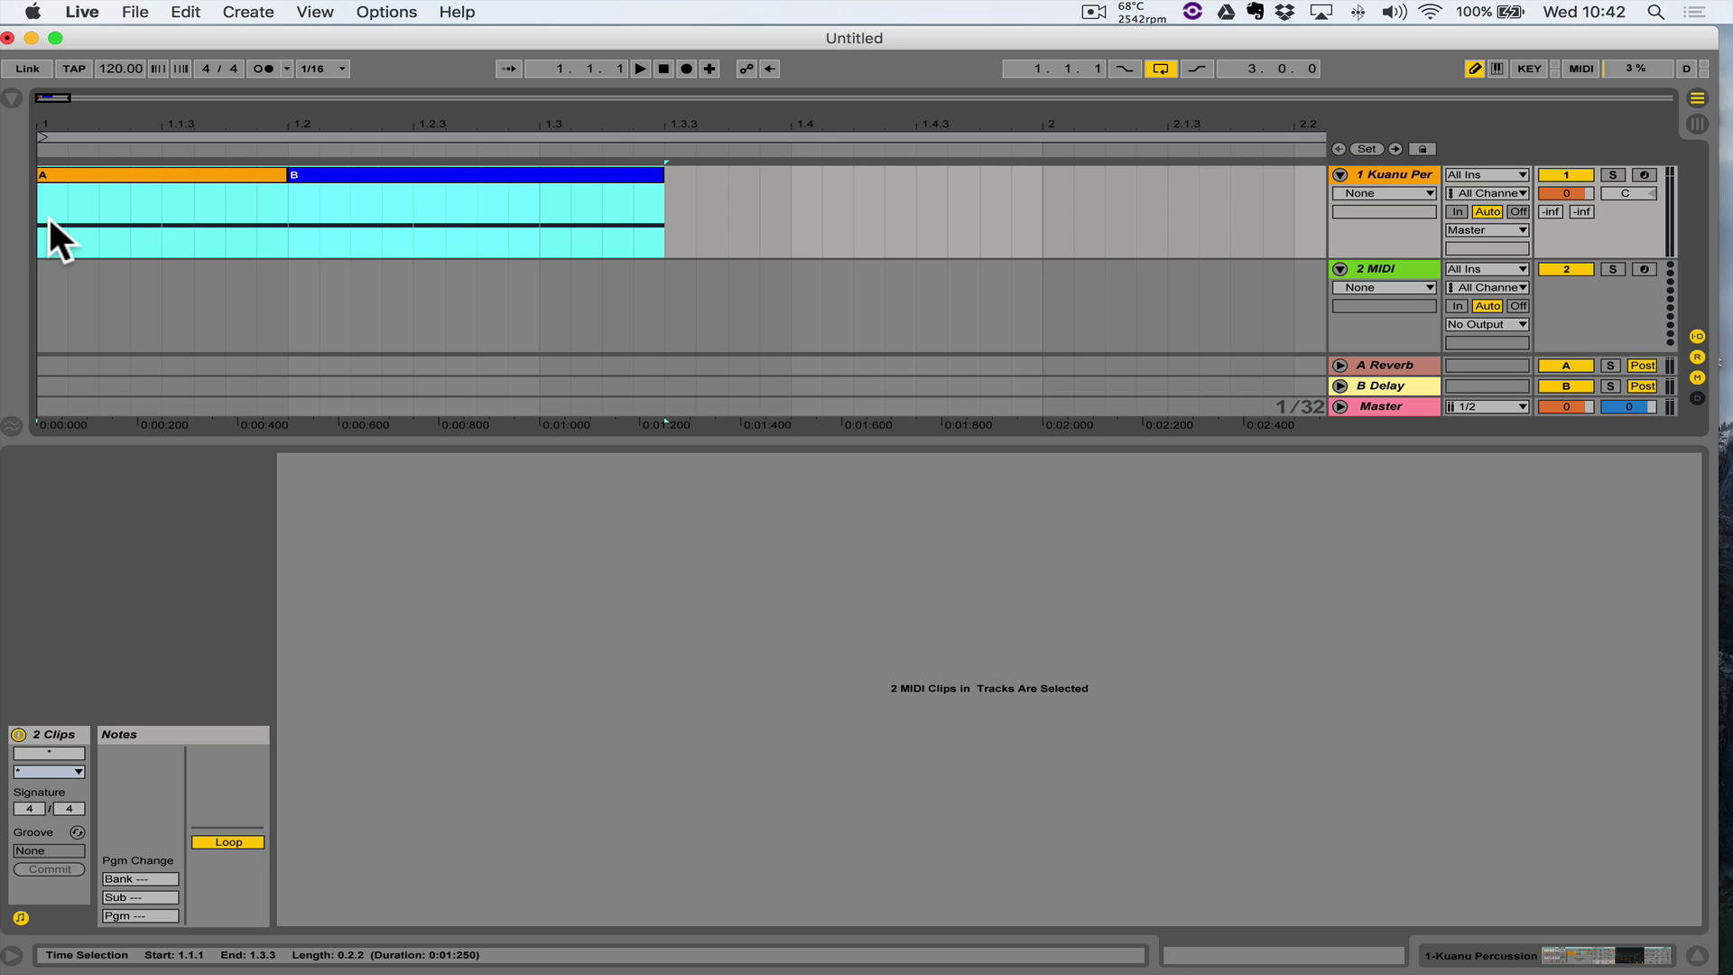
{"action": "key", "text": "super+l"}
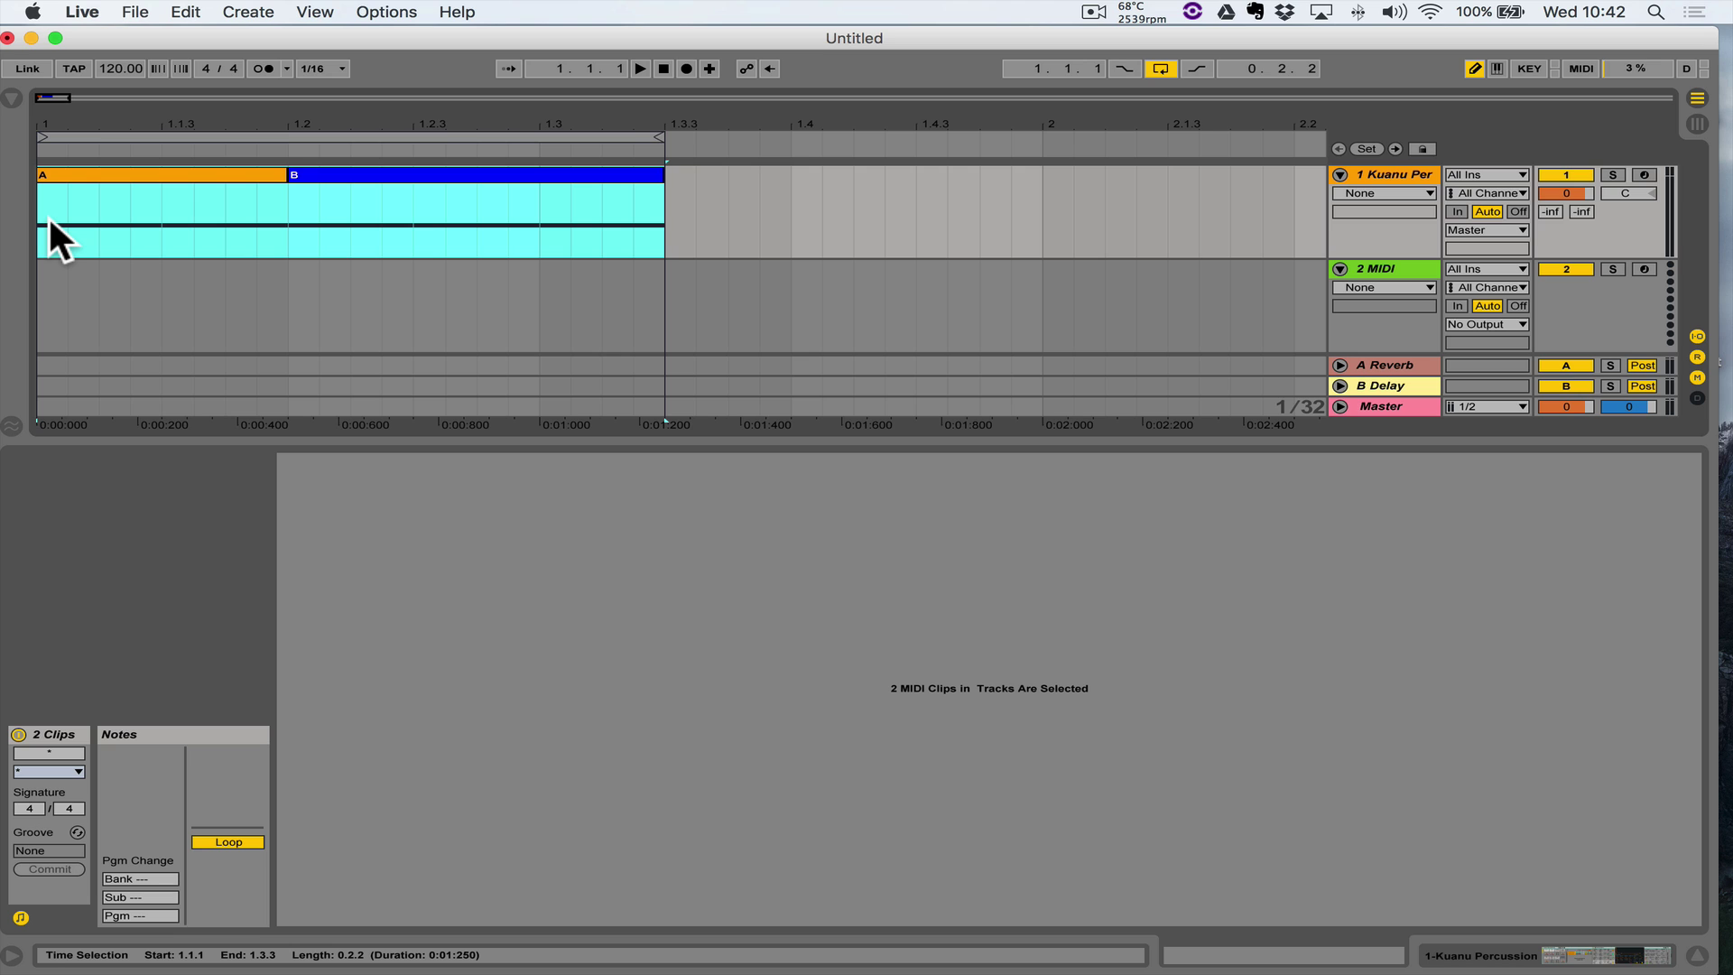
Play back the looped A and B clips several times to check the combined accent pattern
{"action": "key", "text": "space"}
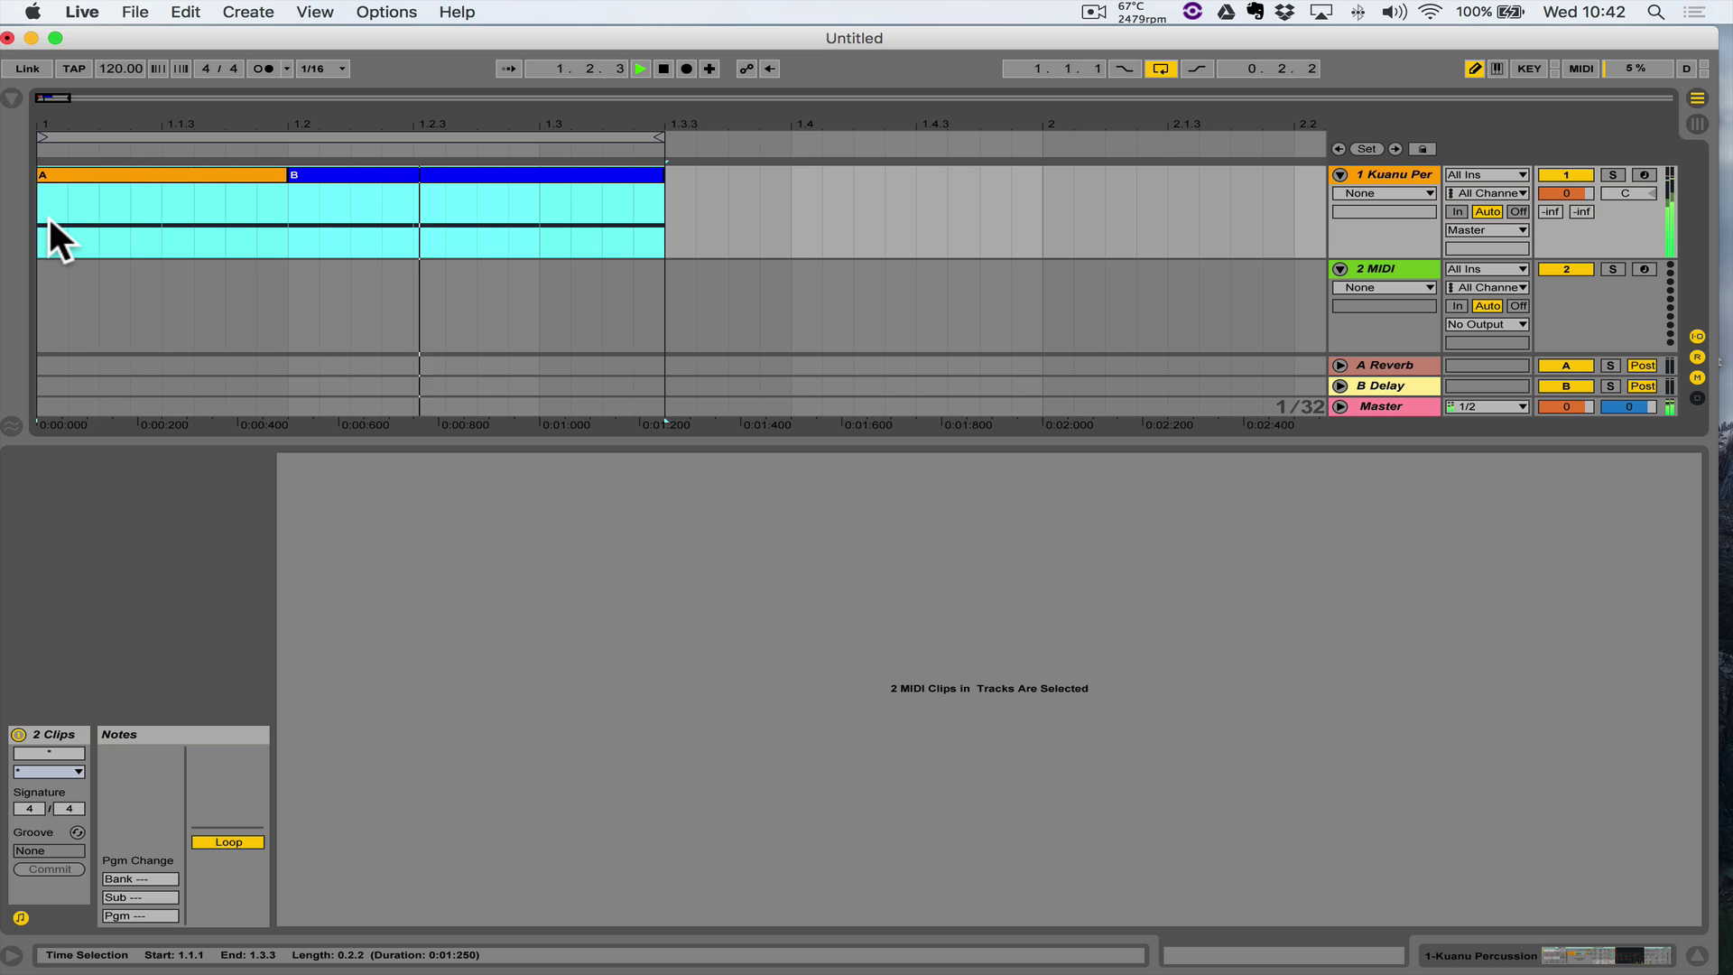
{"action": "key", "text": "space"}
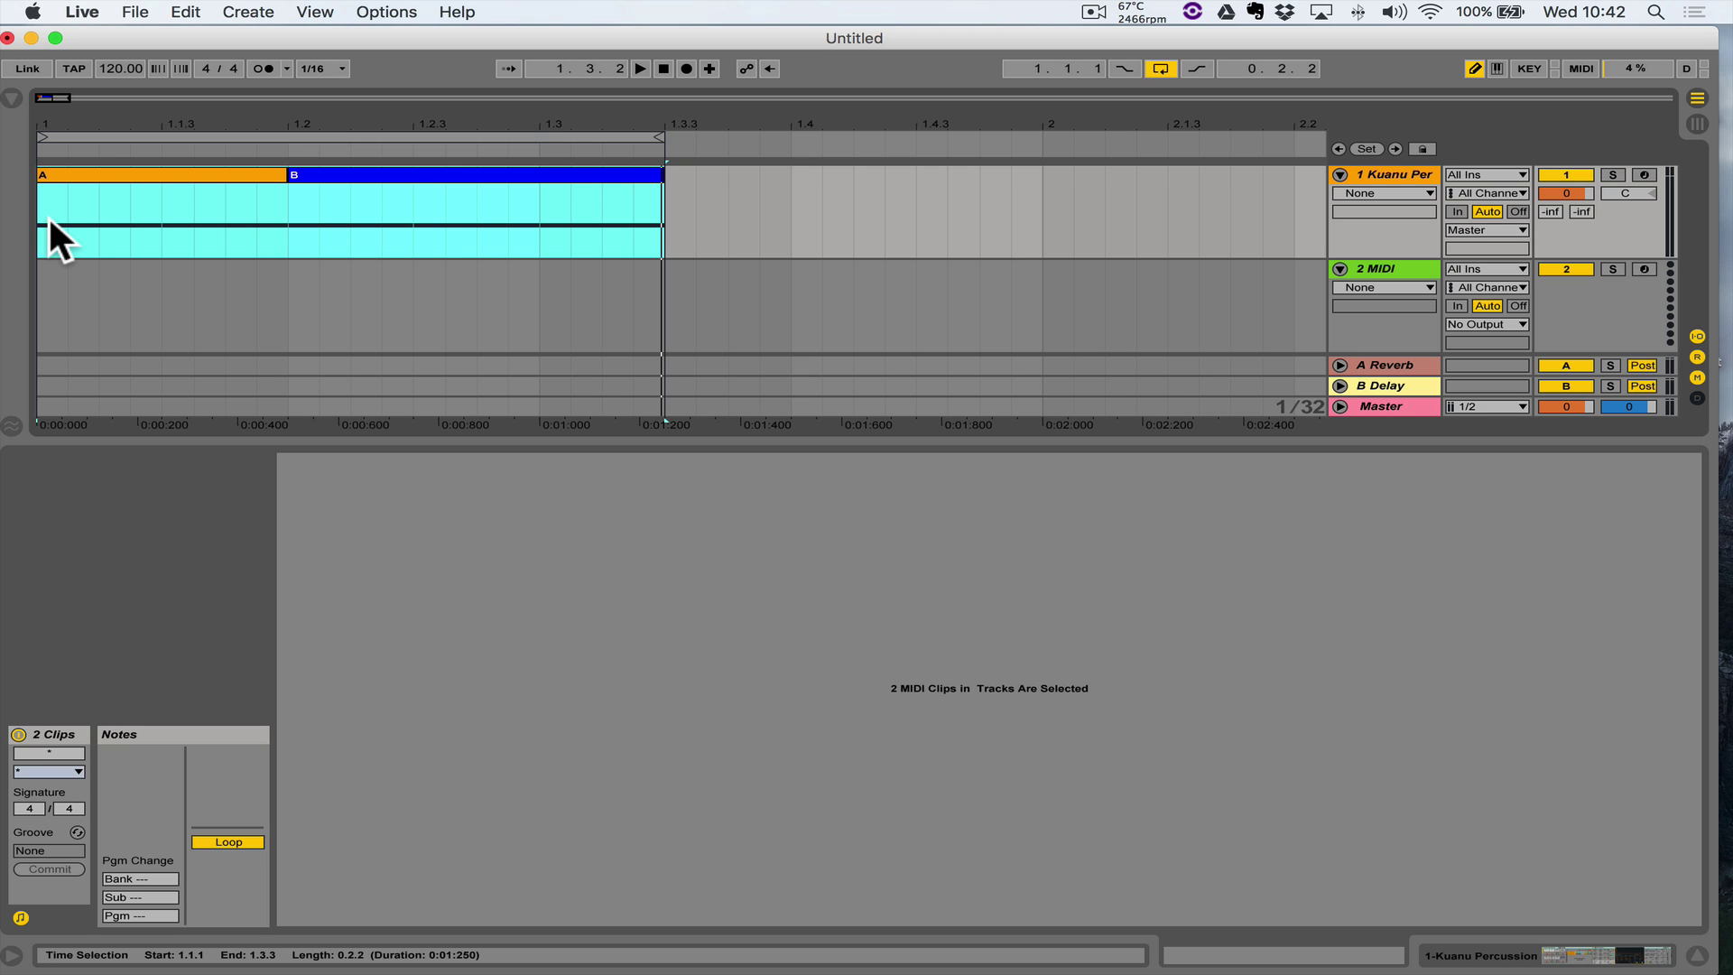
{"action": "key", "text": "space"}
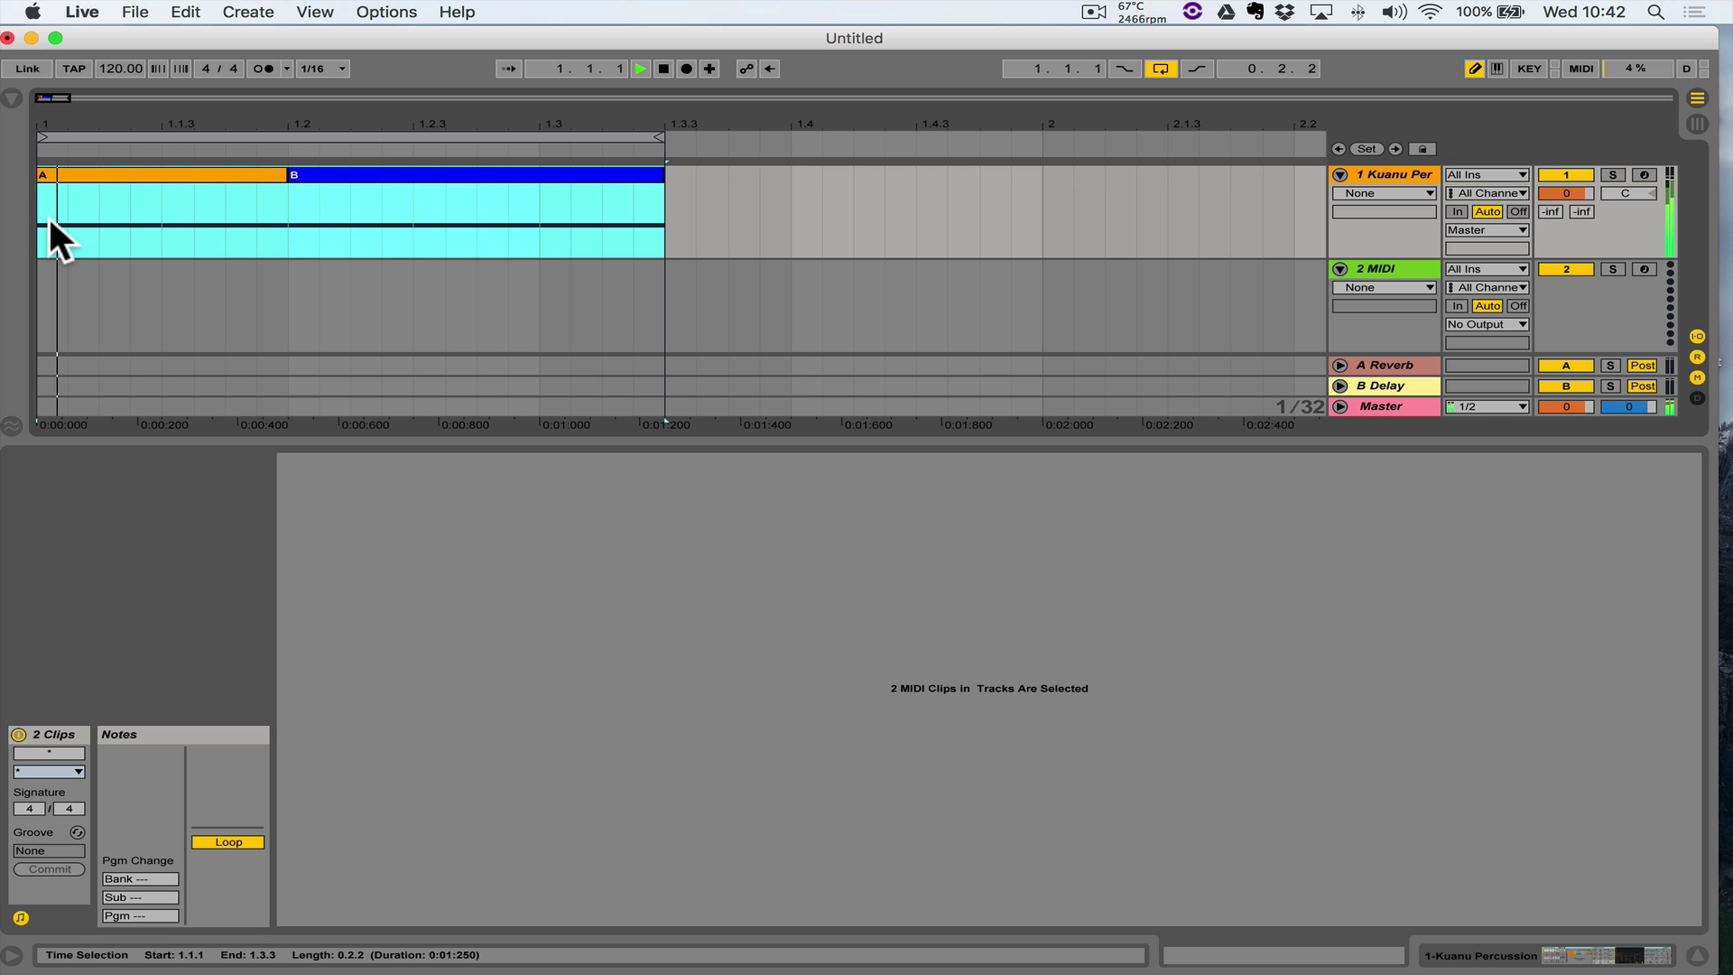
{"action": "key", "text": "space"}
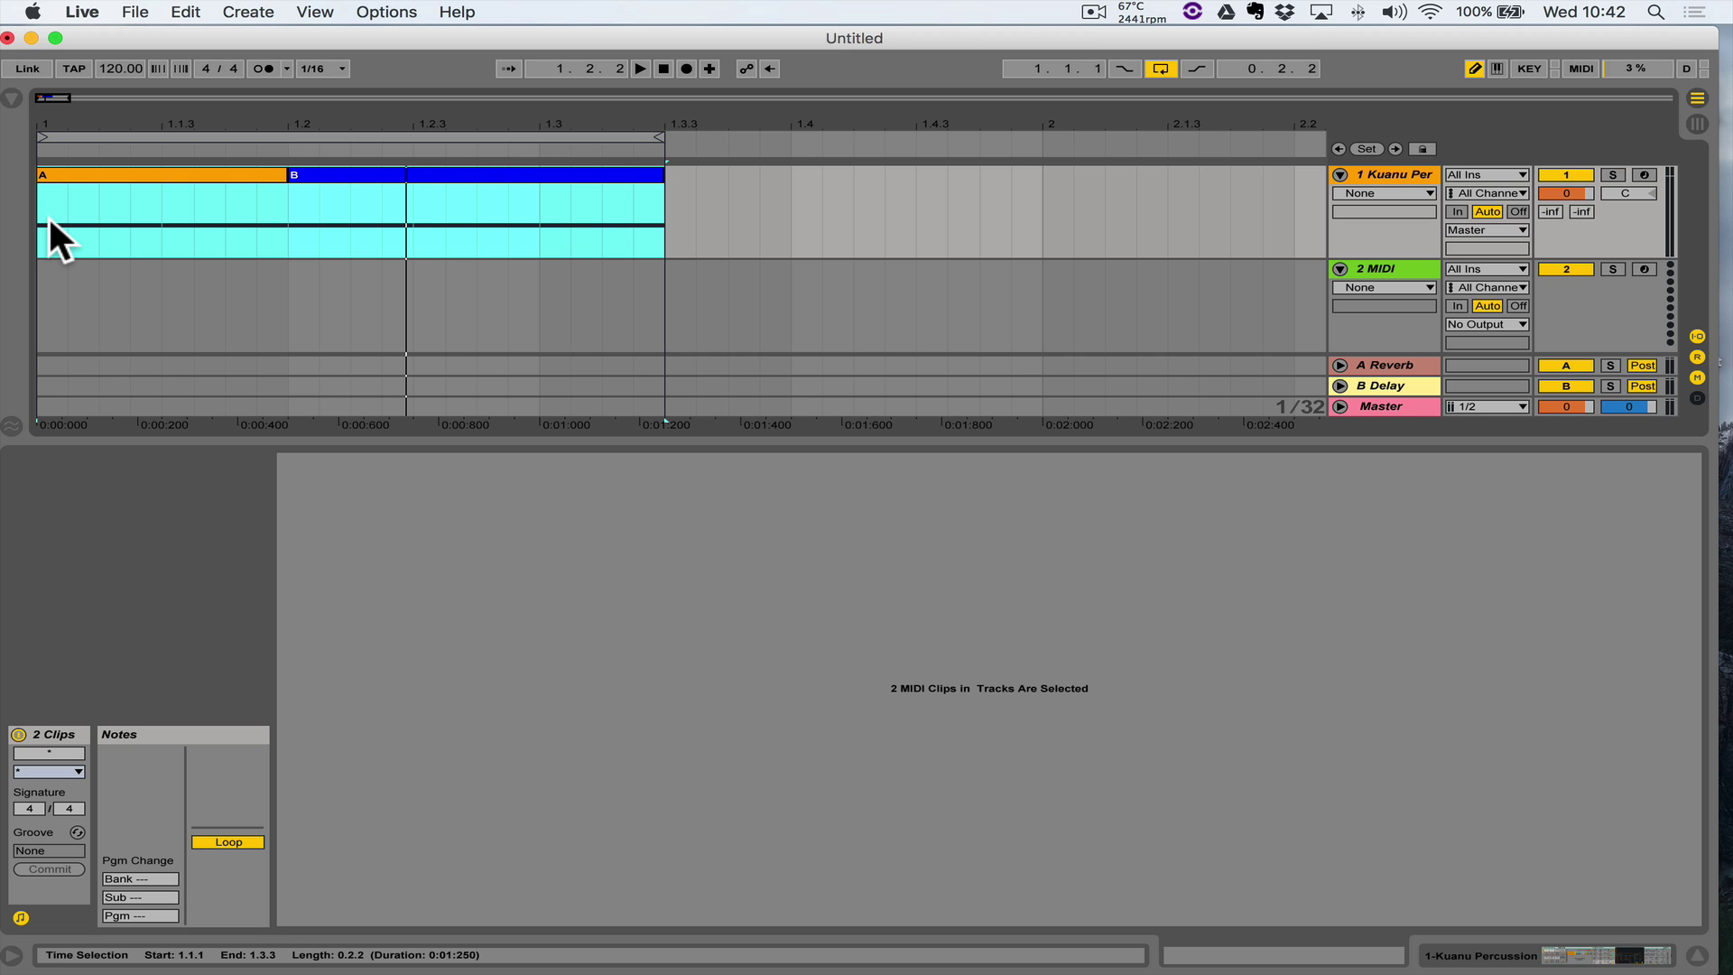
{"action": "key", "text": "space"}
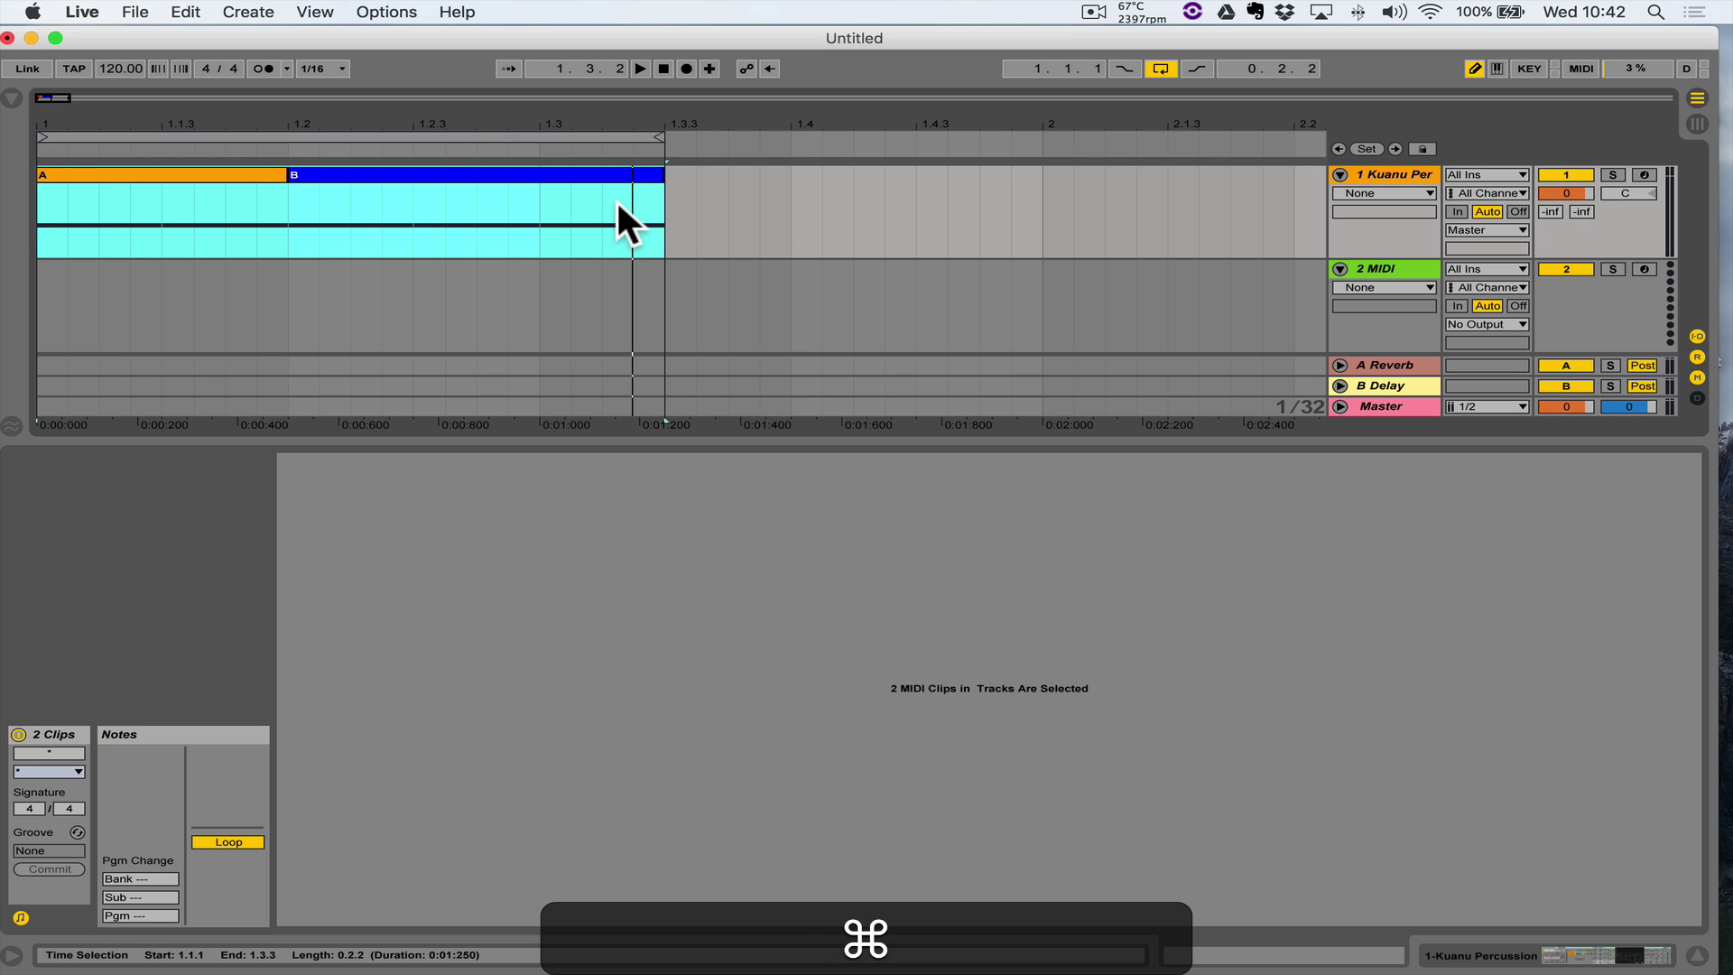
Duplicate the A and B clip pair into four consecutive pairs and extend the loop length to 2.2.0 around them
{"action": "key", "text": "super+d"}
{"action": "key", "text": "super+d"}
{"action": "key", "text": "minus"}
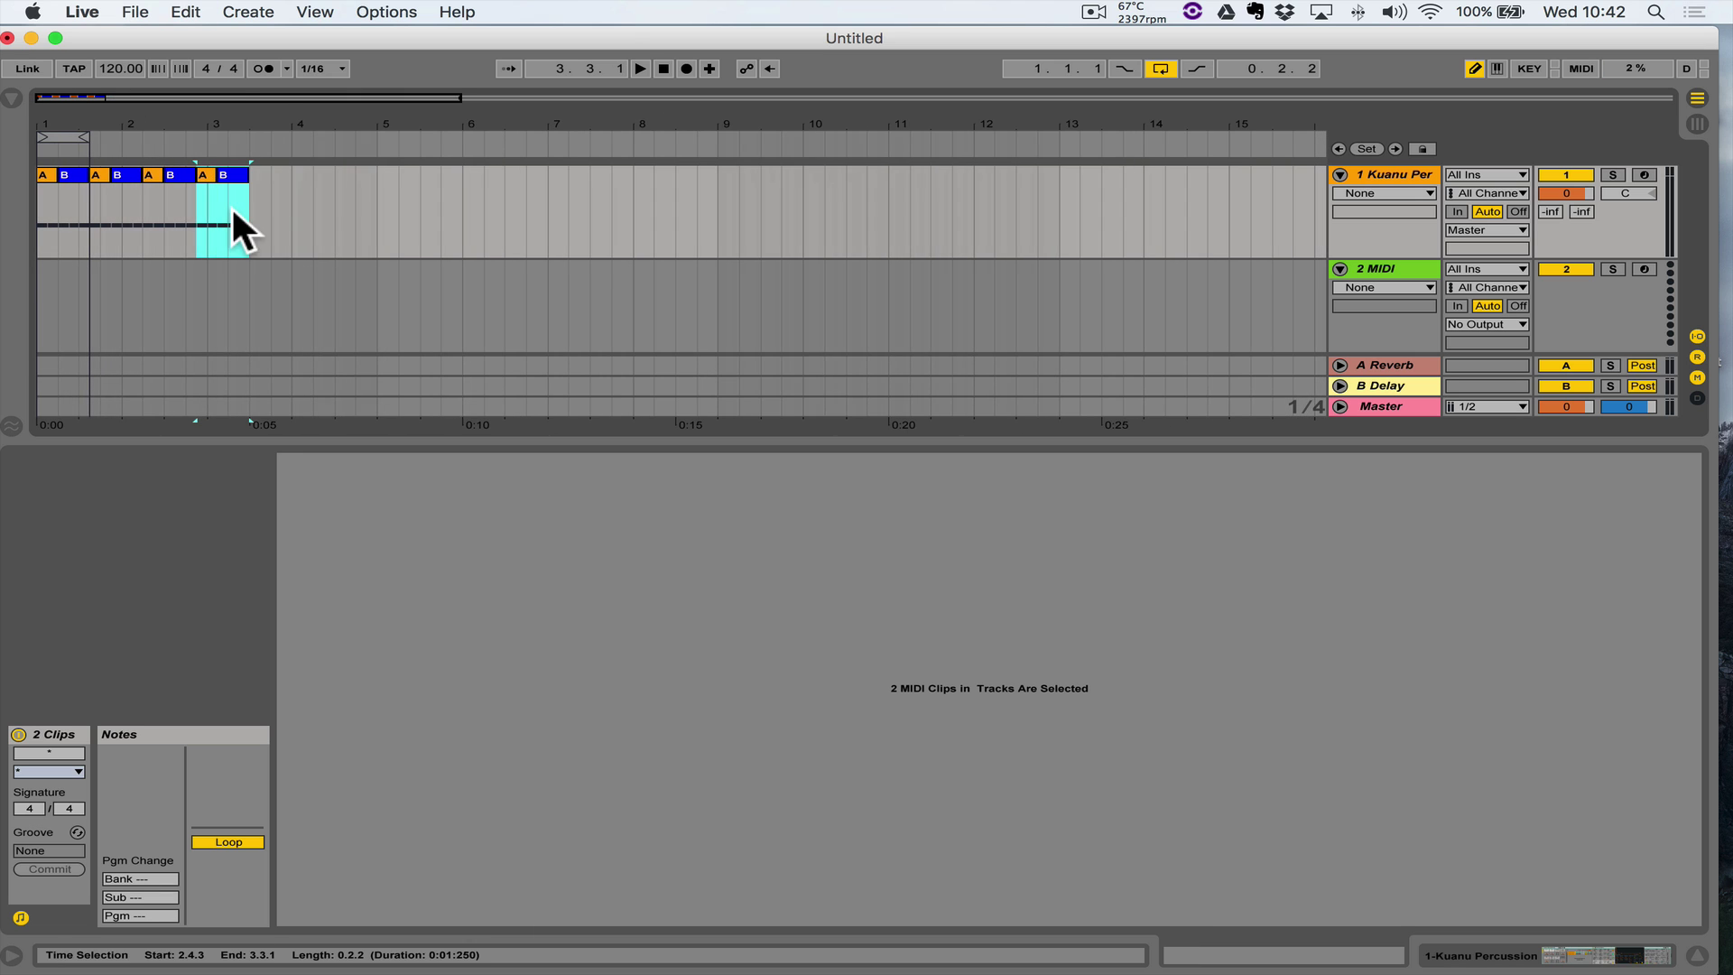
{"action": "left_click_drag", "start_coordinate": [251, 126], "coordinate": [735, 137]}
{"action": "key", "text": "super+d"}
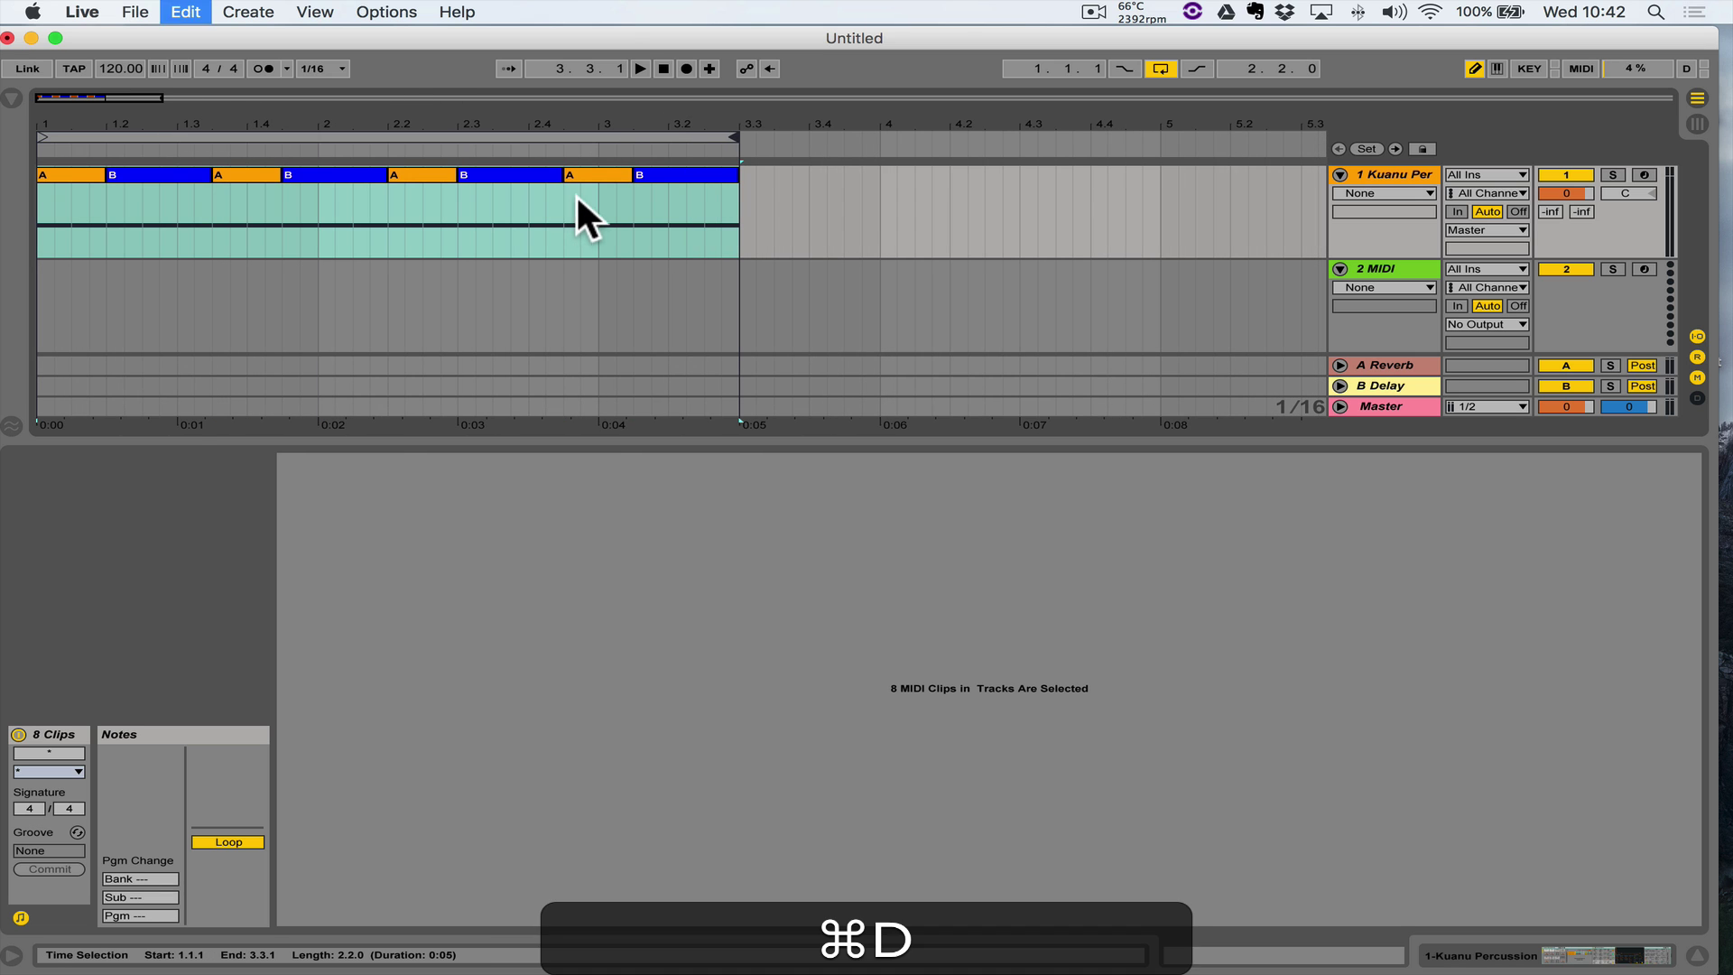
{"action": "key", "text": "minus"}
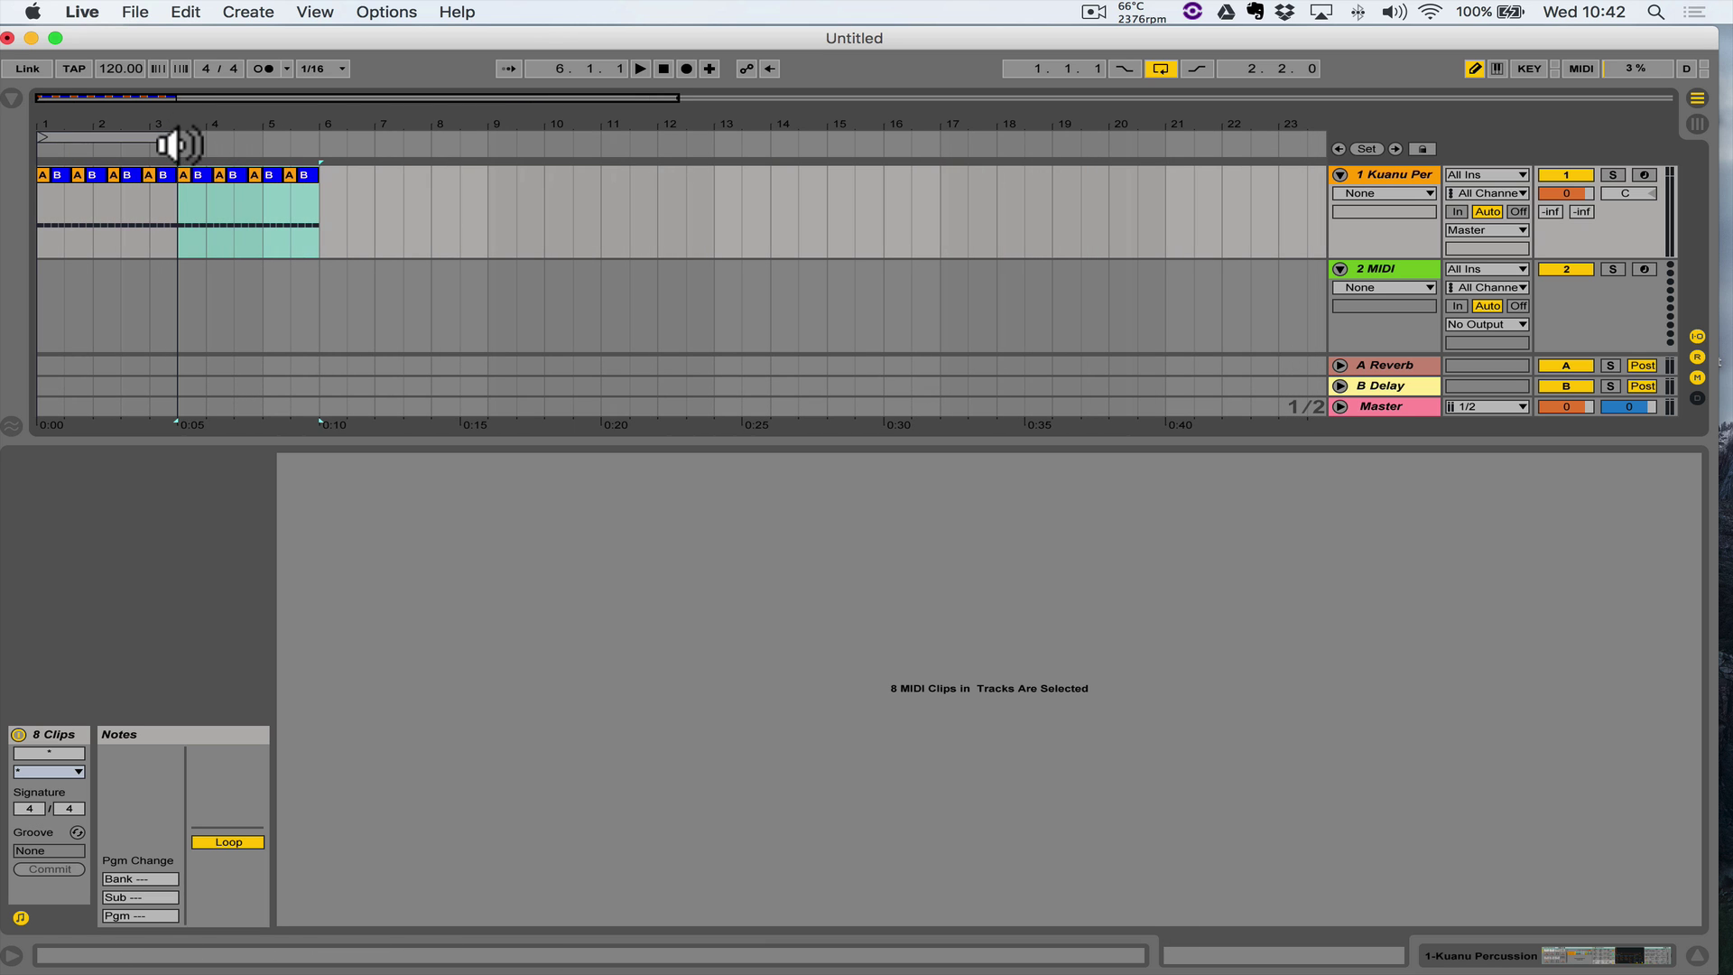
{"action": "left_click_drag", "start_coordinate": [174, 138], "coordinate": [318, 140]}
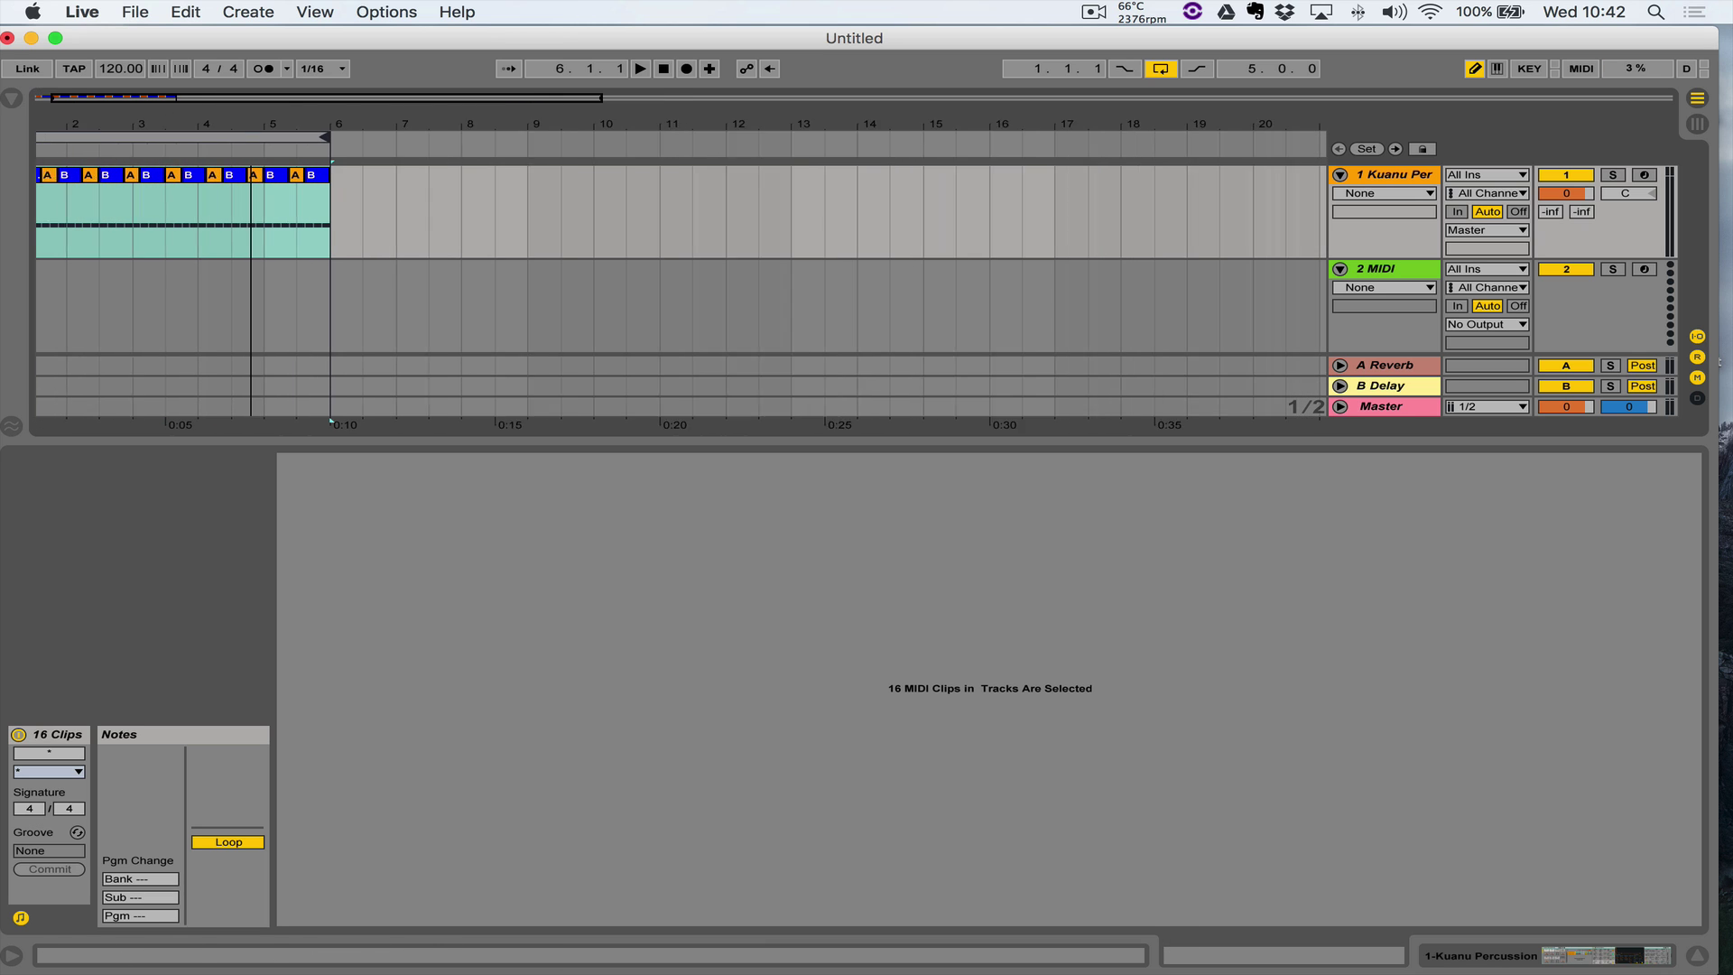
{"action": "key", "text": "plus"}
{"action": "key", "text": "super+z"}
{"action": "left_click", "coordinate": [306, 240]}
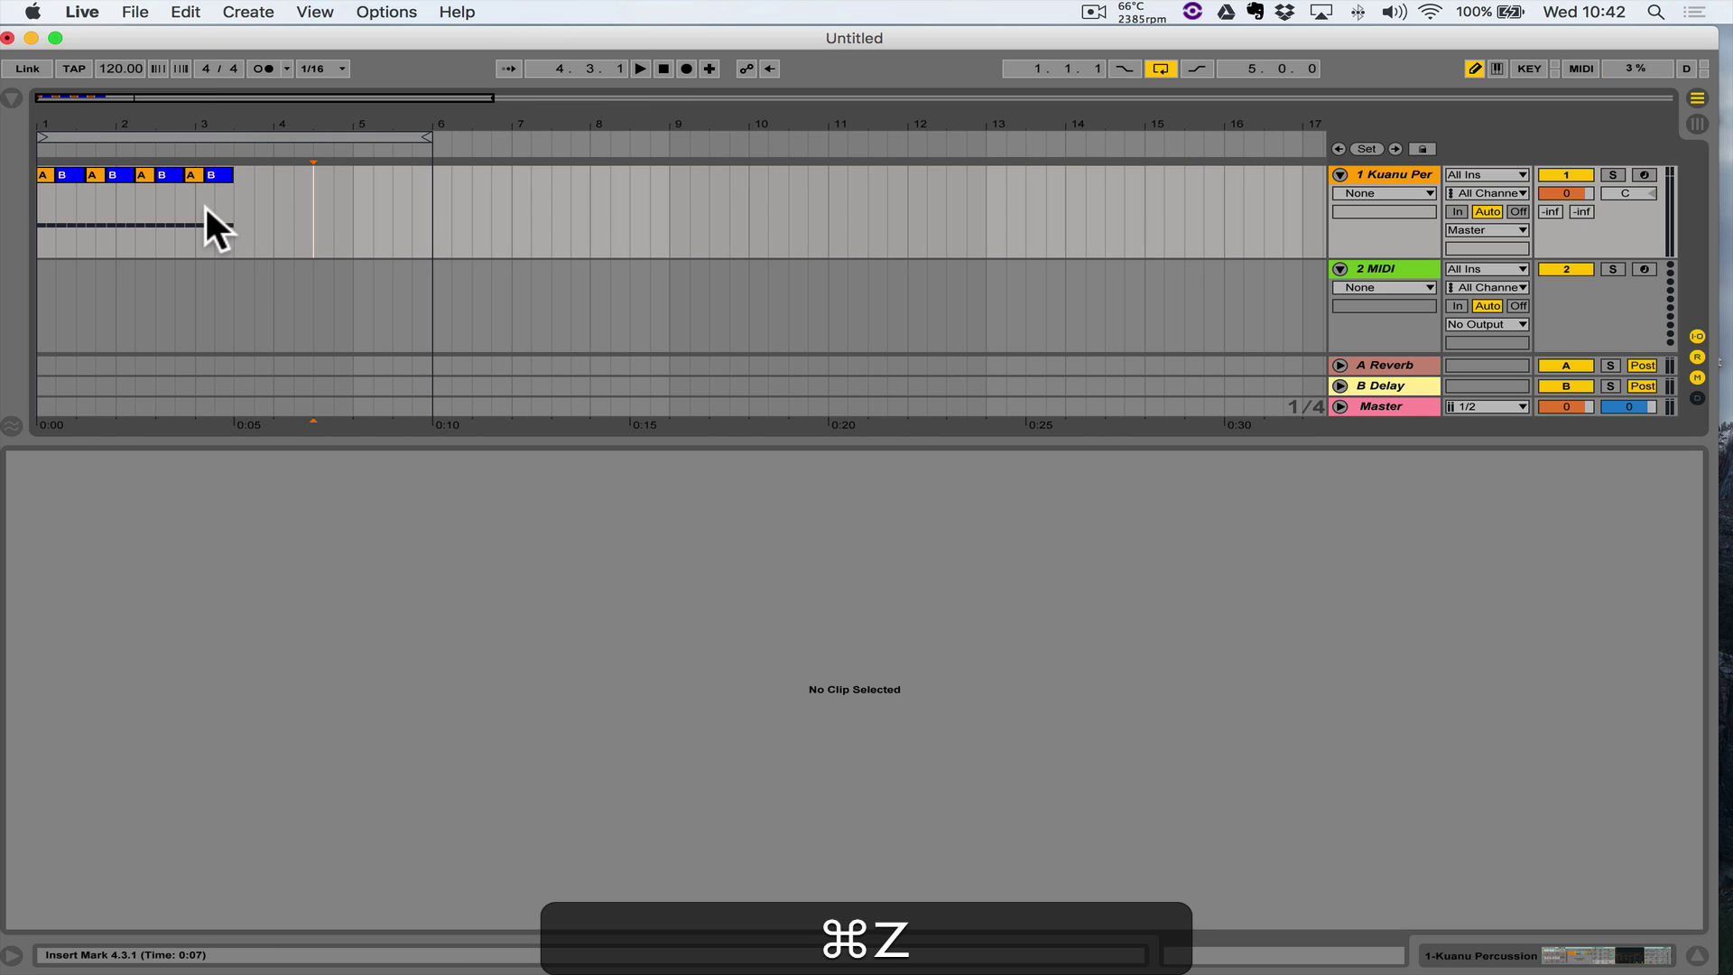
Duplicate the last A and B pair once and set the loop length to 3.0.2 around all five pairs
{"action": "left_click_drag", "start_coordinate": [184, 200], "coordinate": [233, 195]}
{"action": "key", "text": "super+d"}
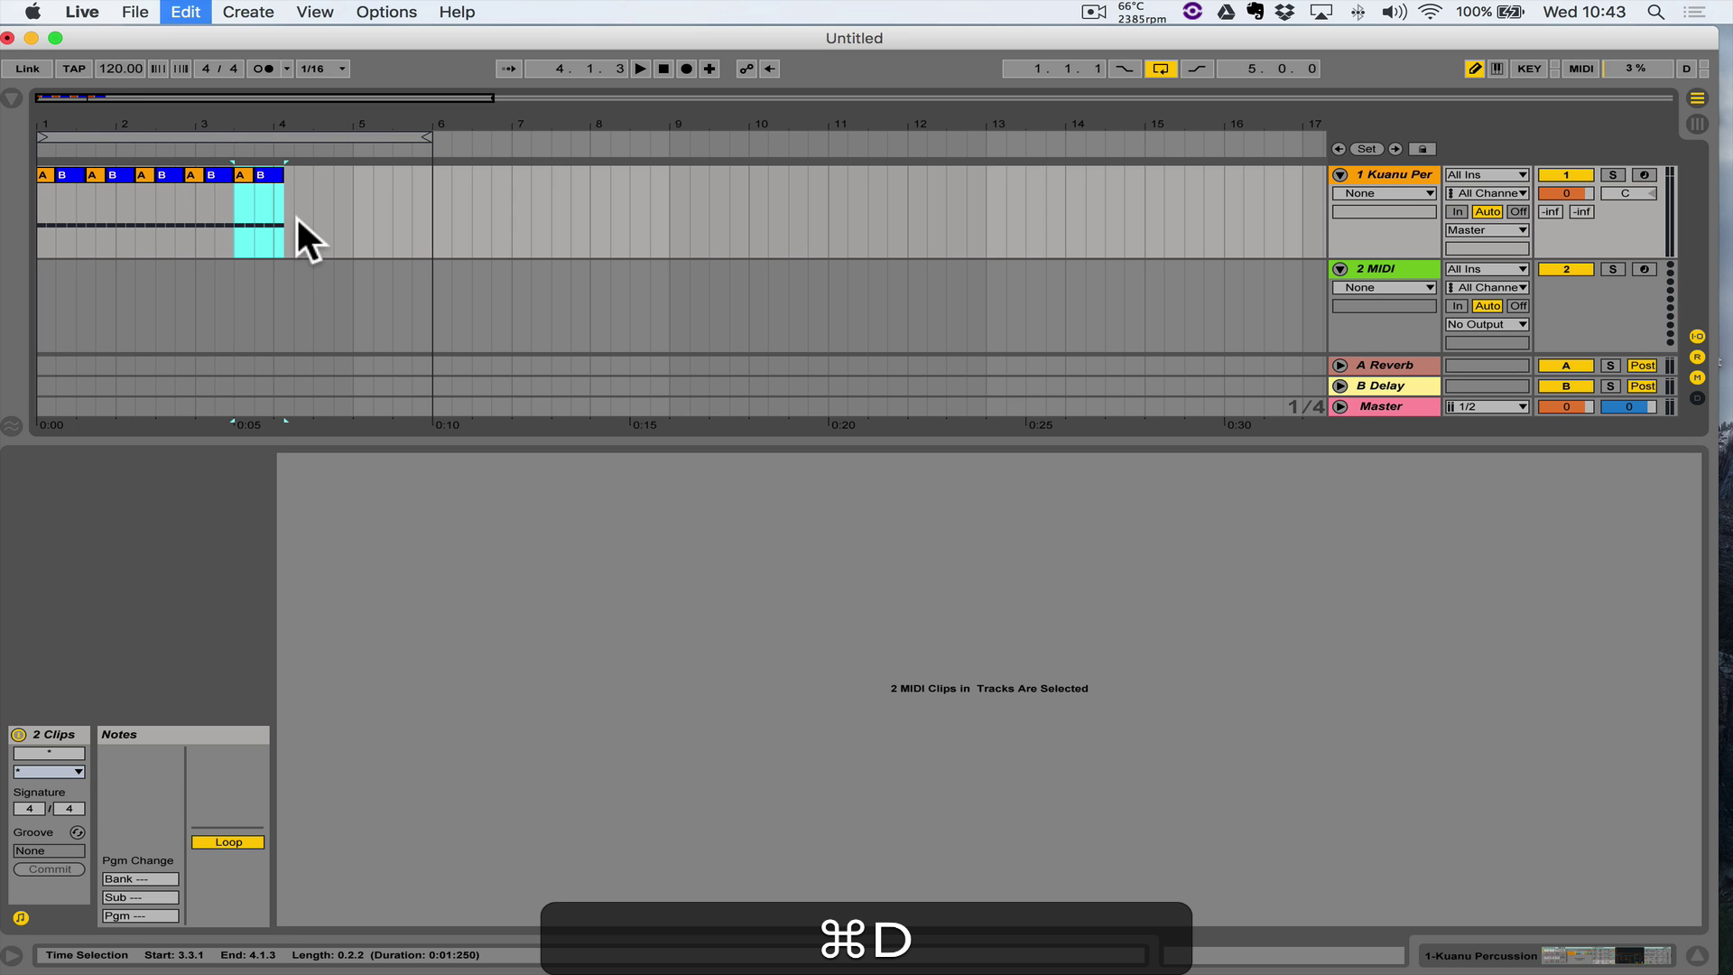
{"action": "left_click_drag", "start_coordinate": [432, 138], "coordinate": [264, 122]}
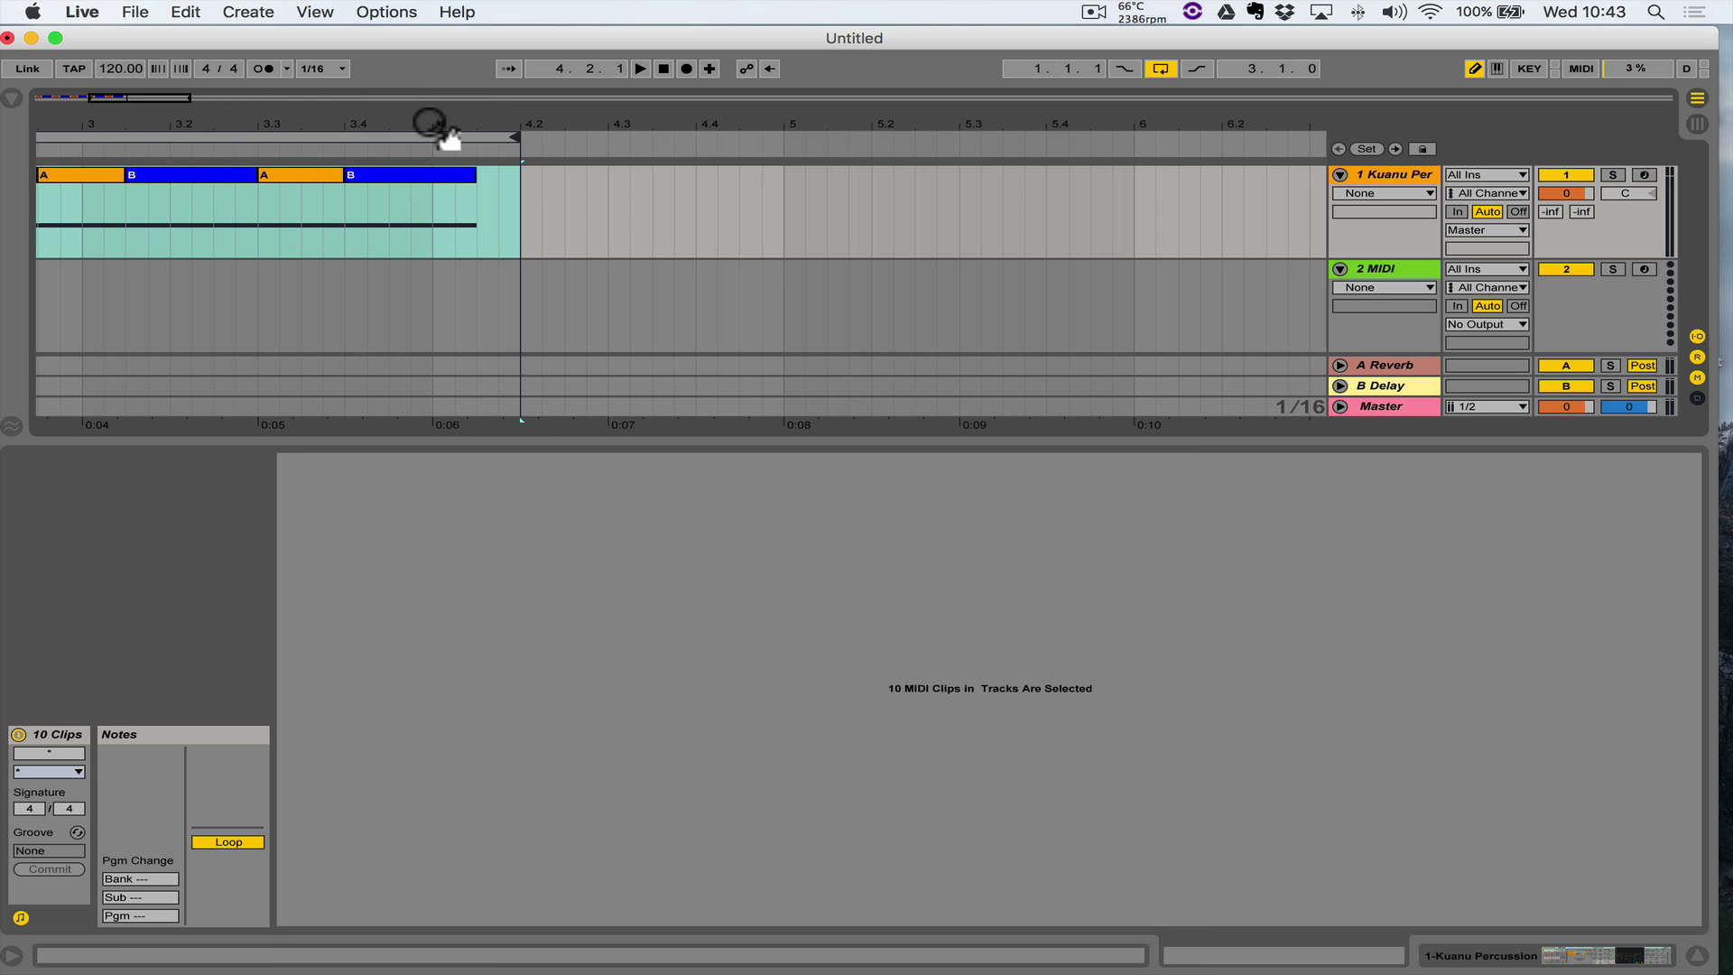
{"action": "key", "text": "z"}
{"action": "left_click_drag", "start_coordinate": [1161, 140], "coordinate": [1127, 142]}
Play back the looped sequence of five A and B pairs
{"action": "key", "text": "space"}
{"action": "key", "text": "minus"}
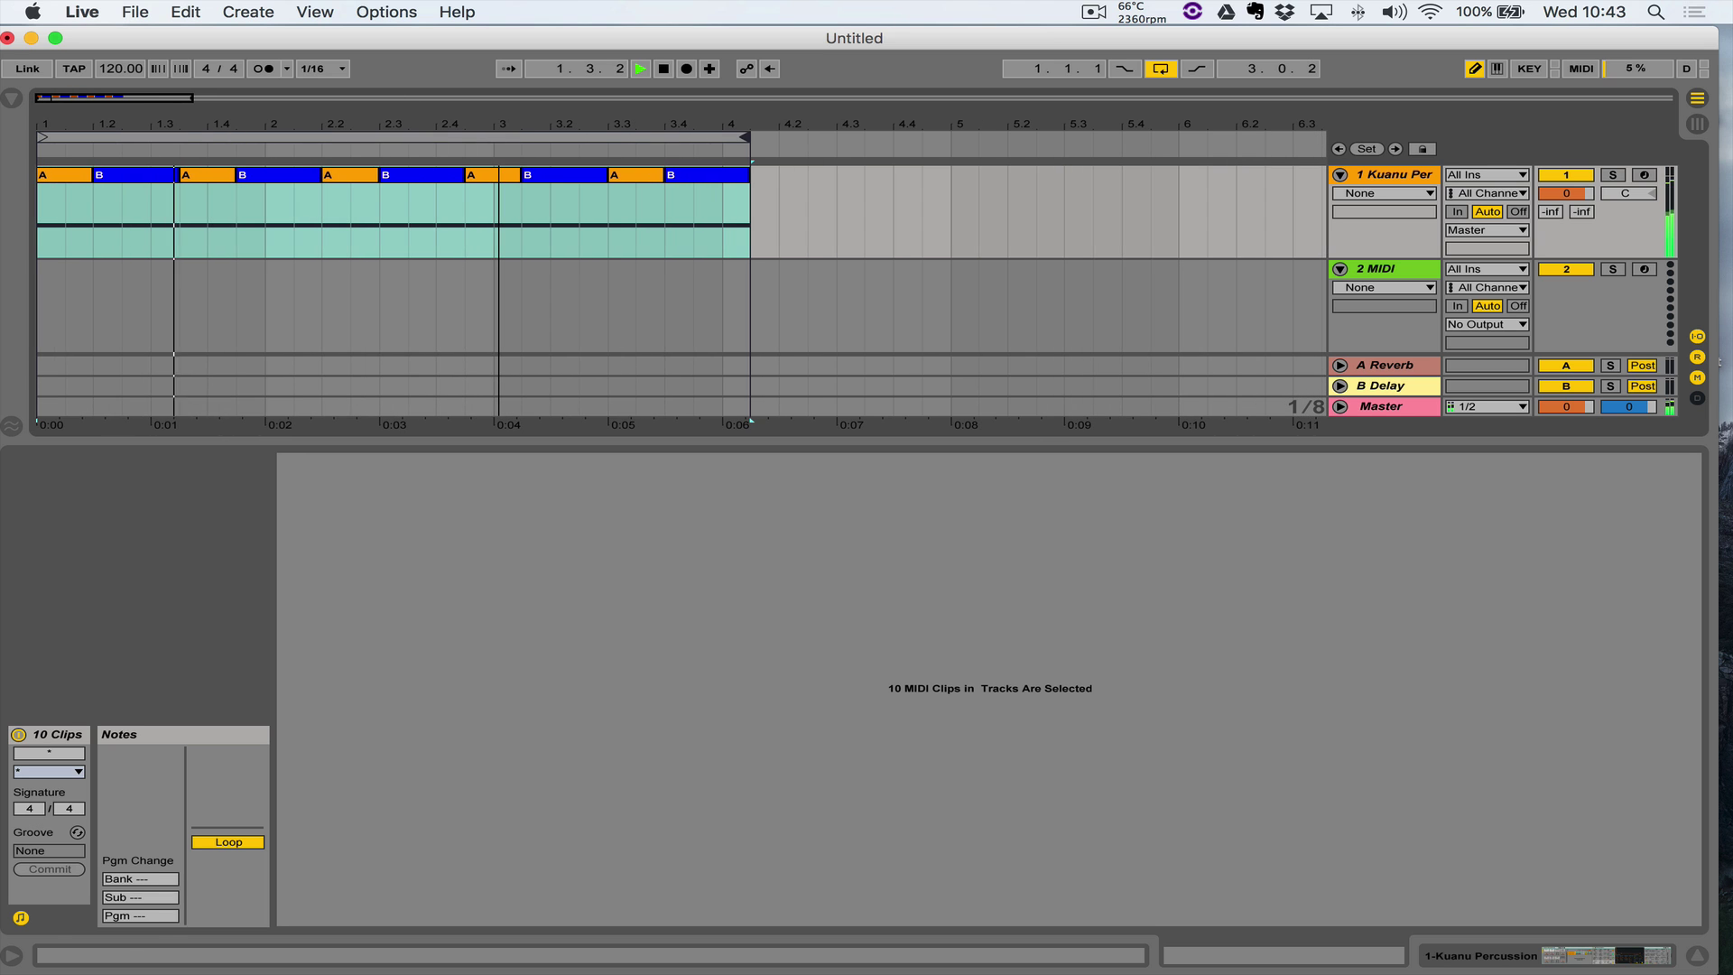
{"action": "left_click_drag", "start_coordinate": [383, 126], "coordinate": [383, 99]}
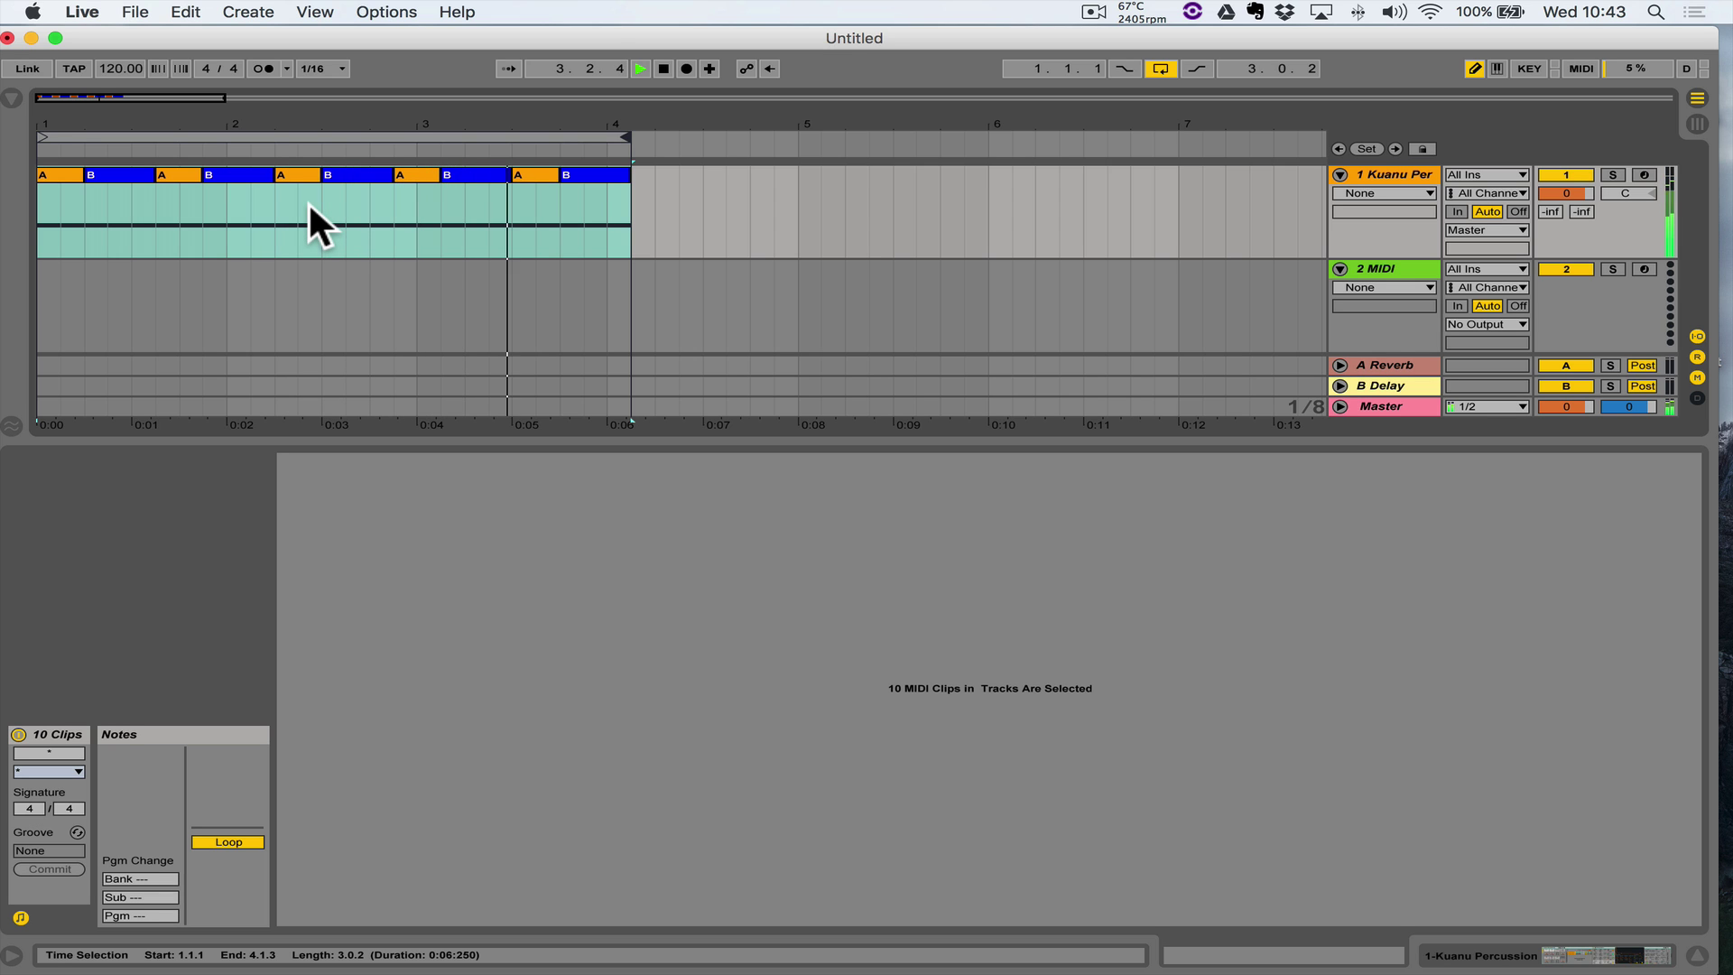
{"action": "key", "text": "space"}
Undo the clip duplications back to a single A and B pair and show clip B's notes
{"action": "key", "text": "cmd+z"}
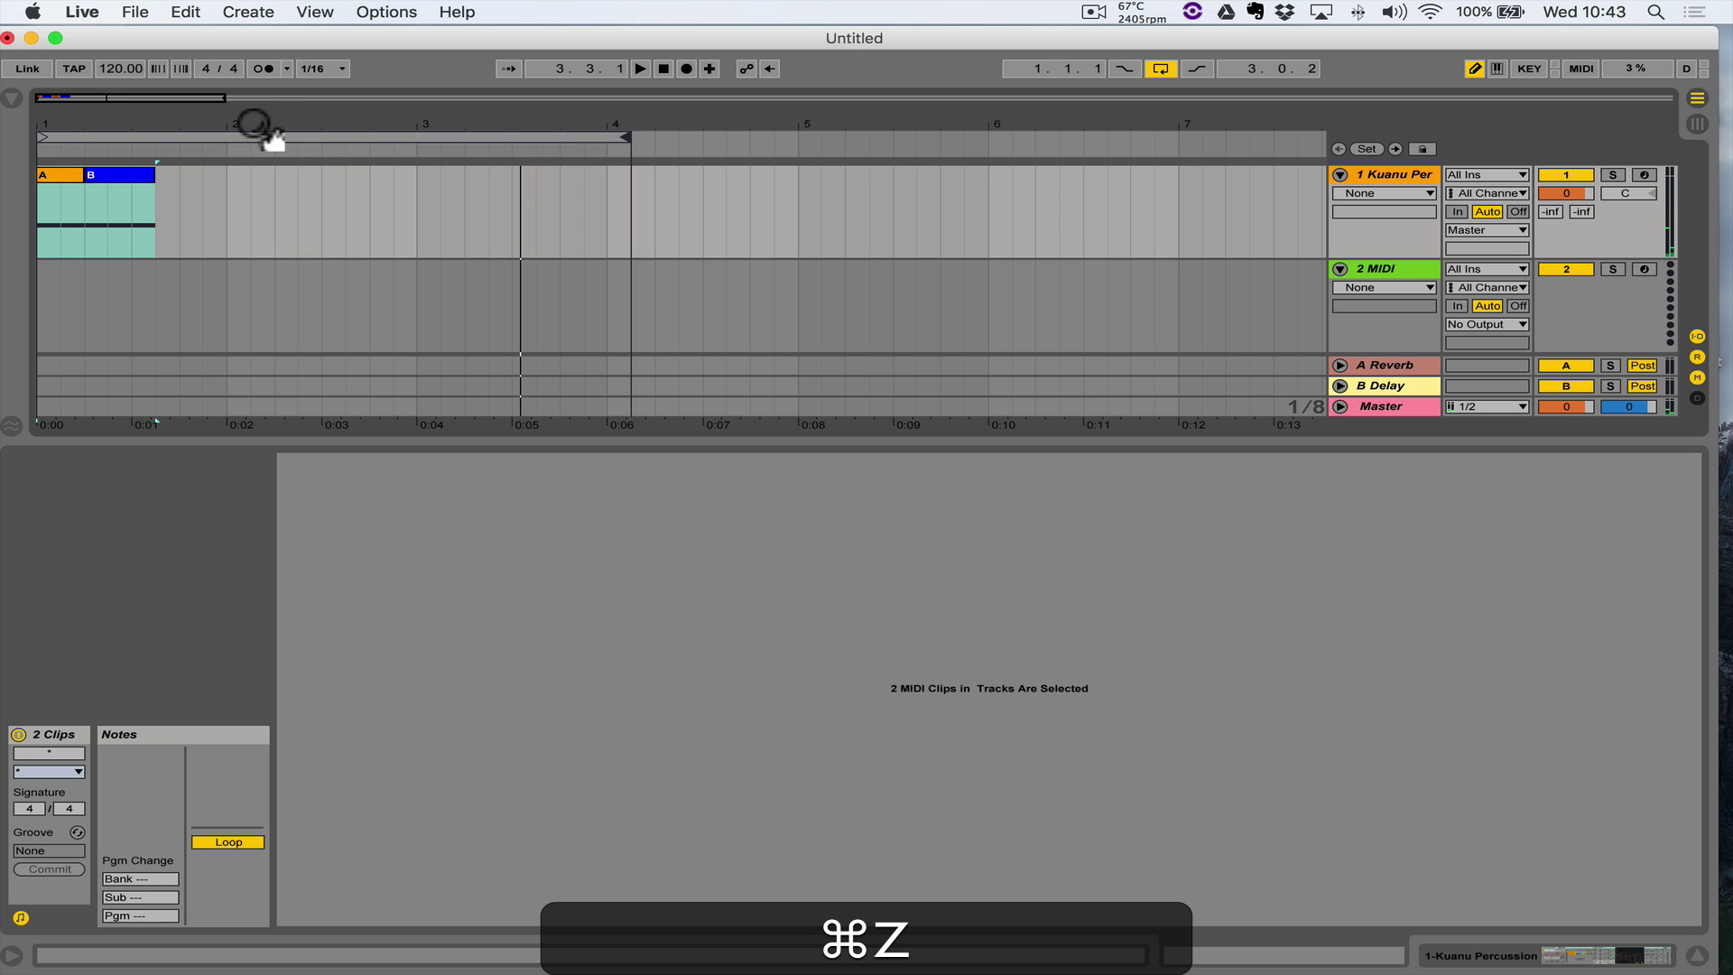
{"action": "mouse_move", "coordinate": [252, 124]}
{"action": "left_mouse_down"}
{"action": "mouse_move", "coordinate": [263, 159]}
{"action": "mouse_move", "coordinate": [271, 142]}
{"action": "left_mouse_up"}
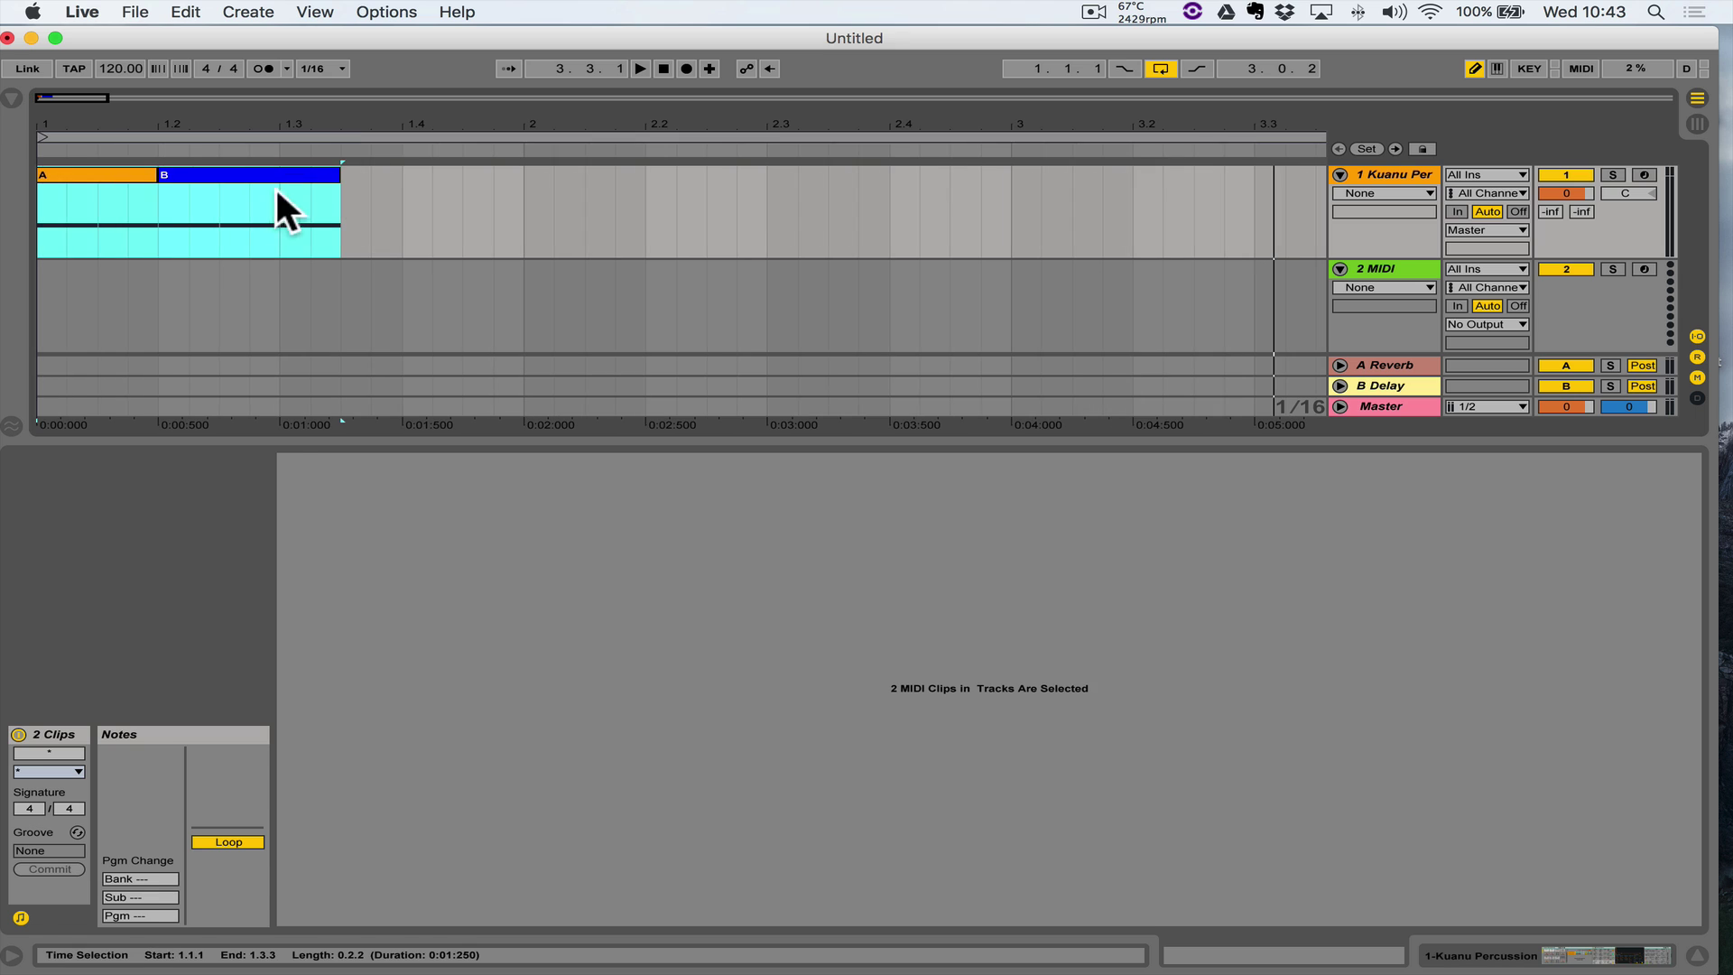
{"action": "left_click", "coordinate": [220, 186]}
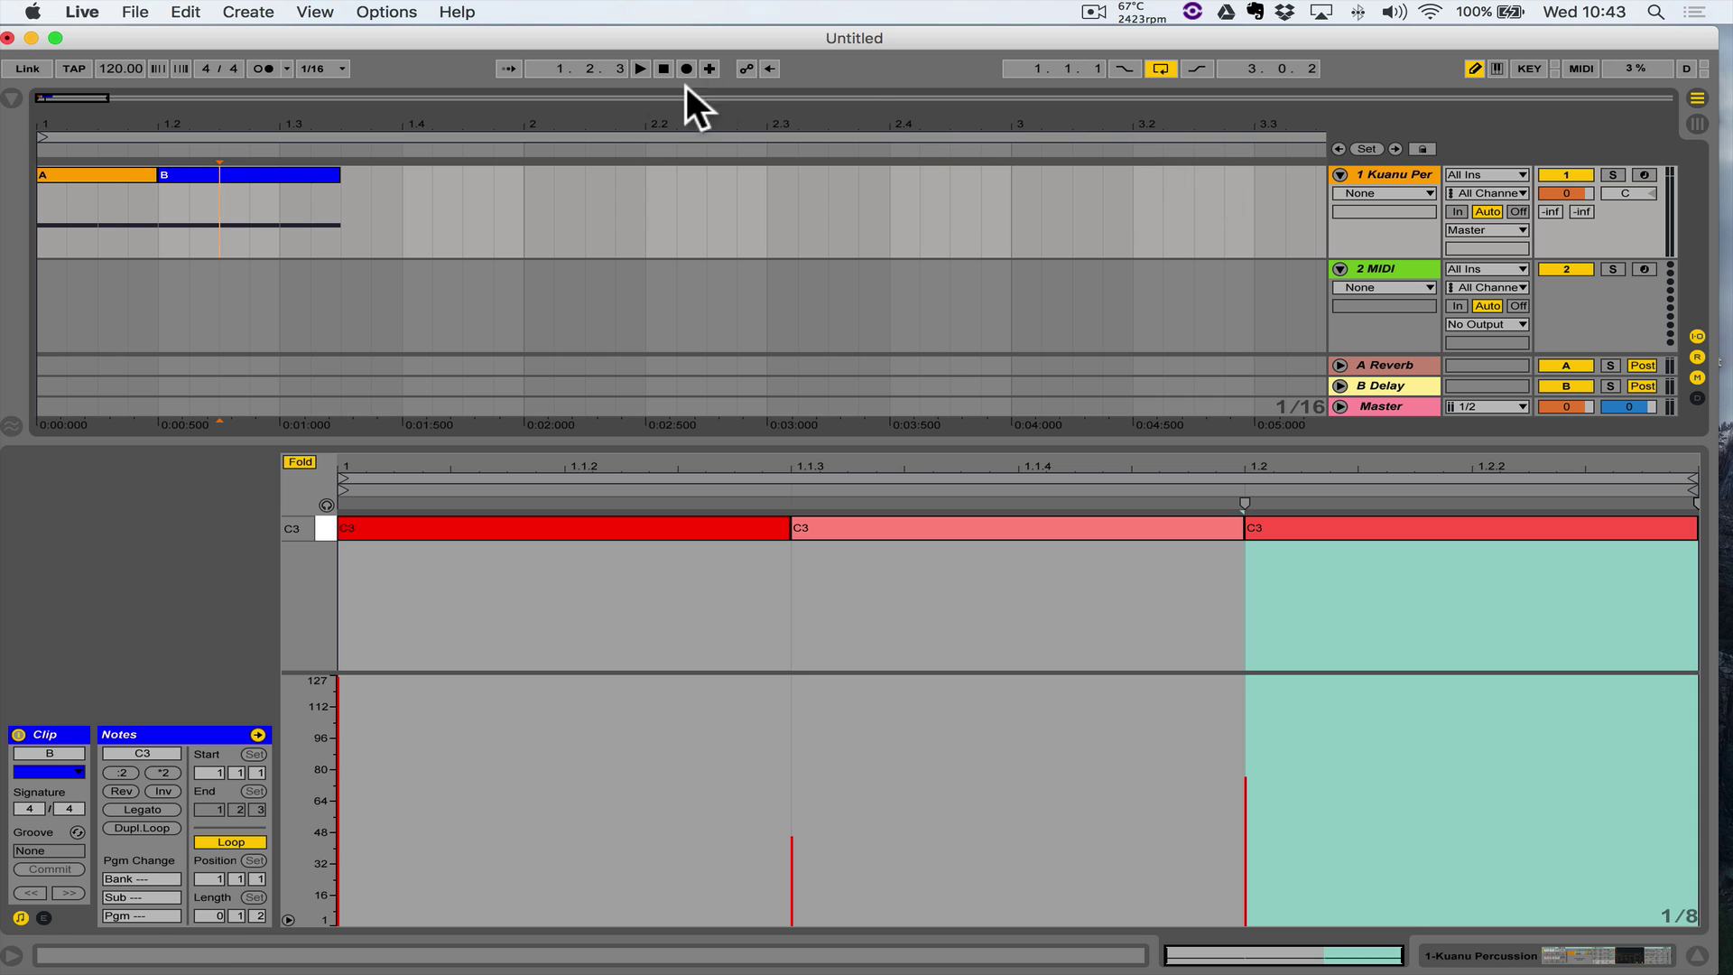
Duplicate the Kuanu Percussion track with its clips and remove the empty MIDI track below the copy
{"action": "left_click", "coordinate": [1396, 172]}
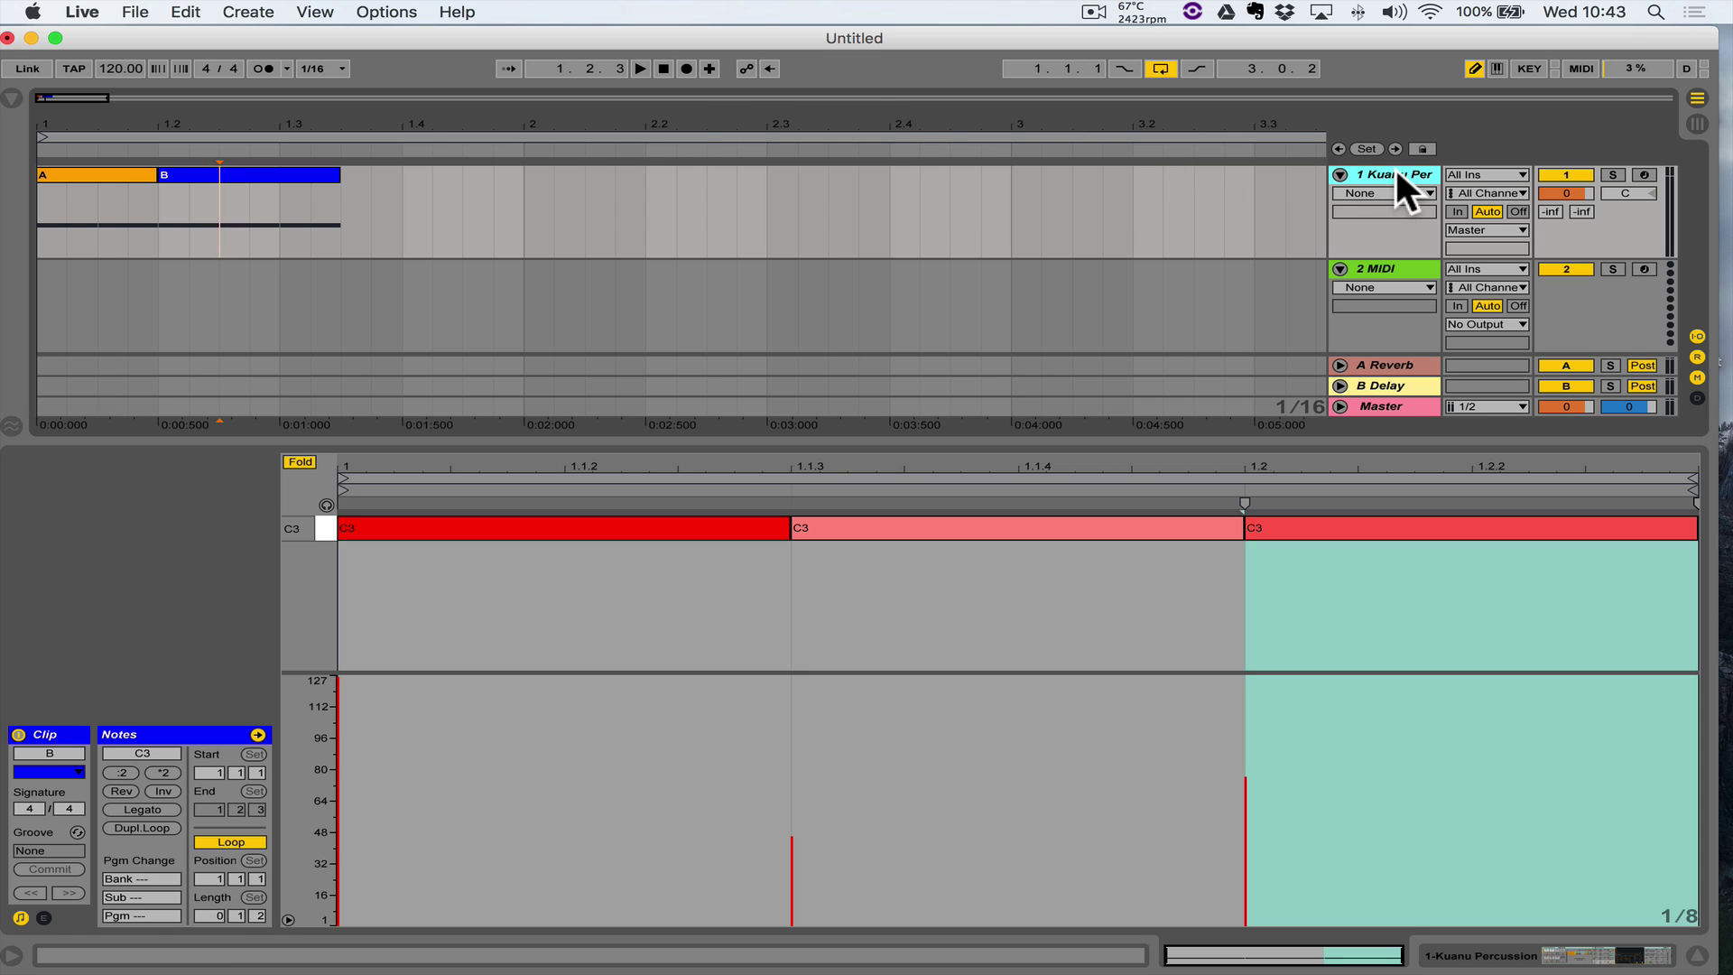
{"action": "key", "text": "super+d"}
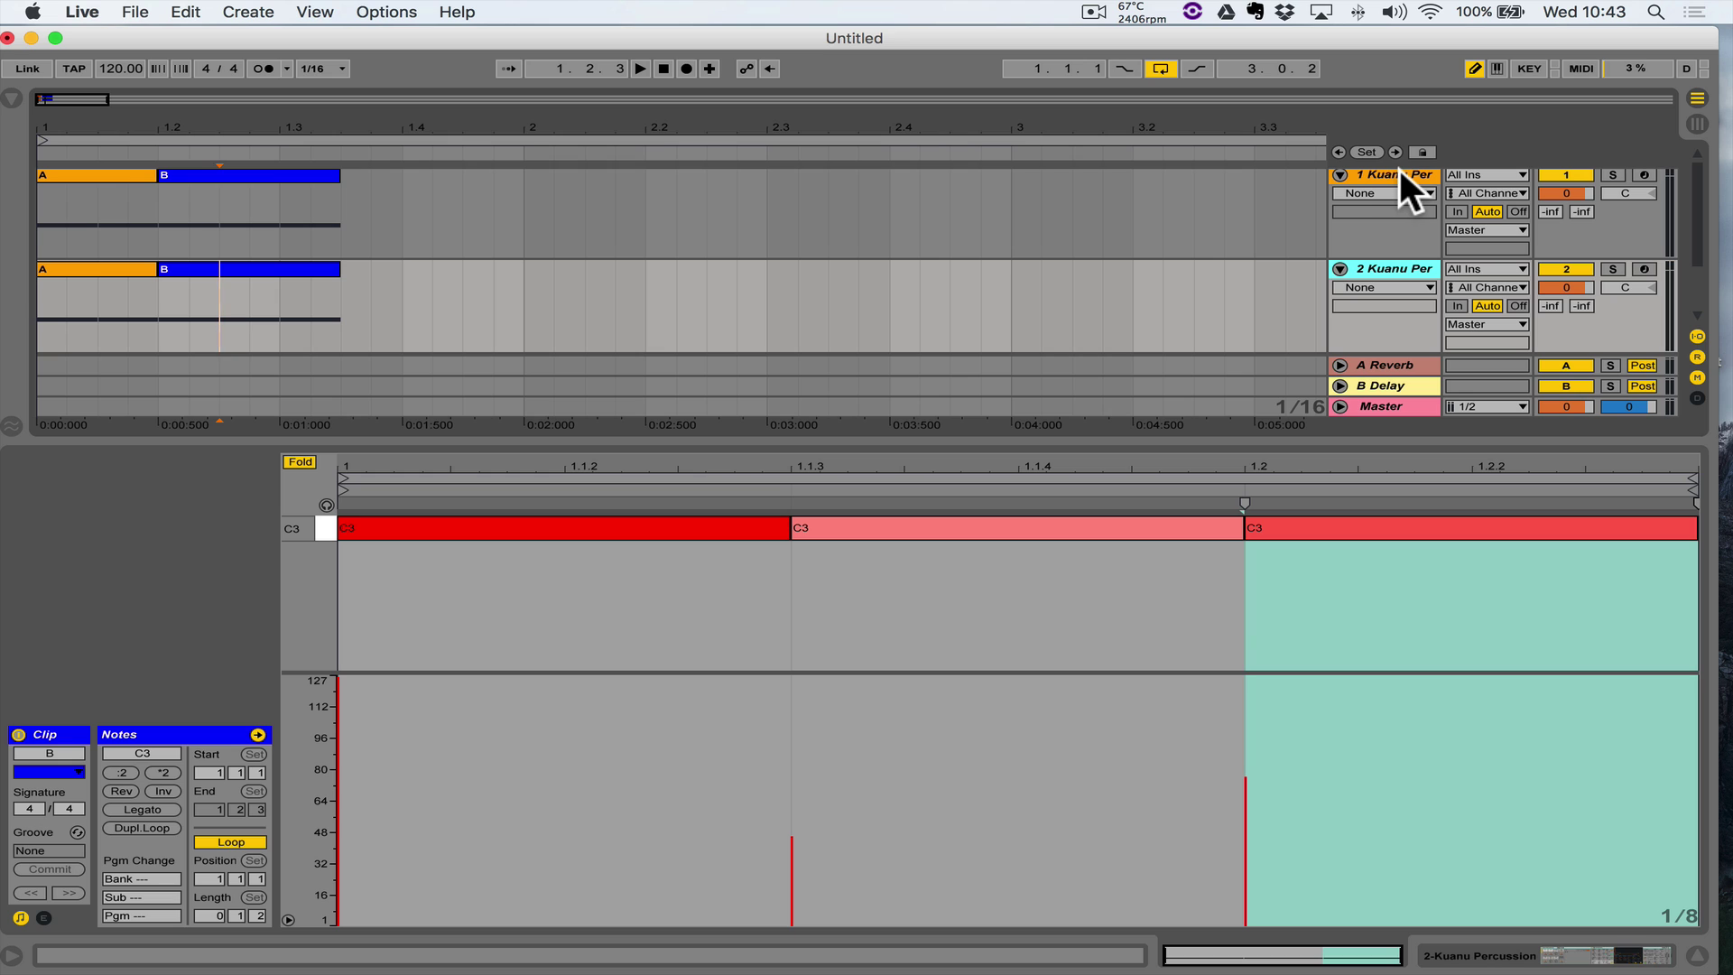
{"action": "key", "text": "super+shift+t"}
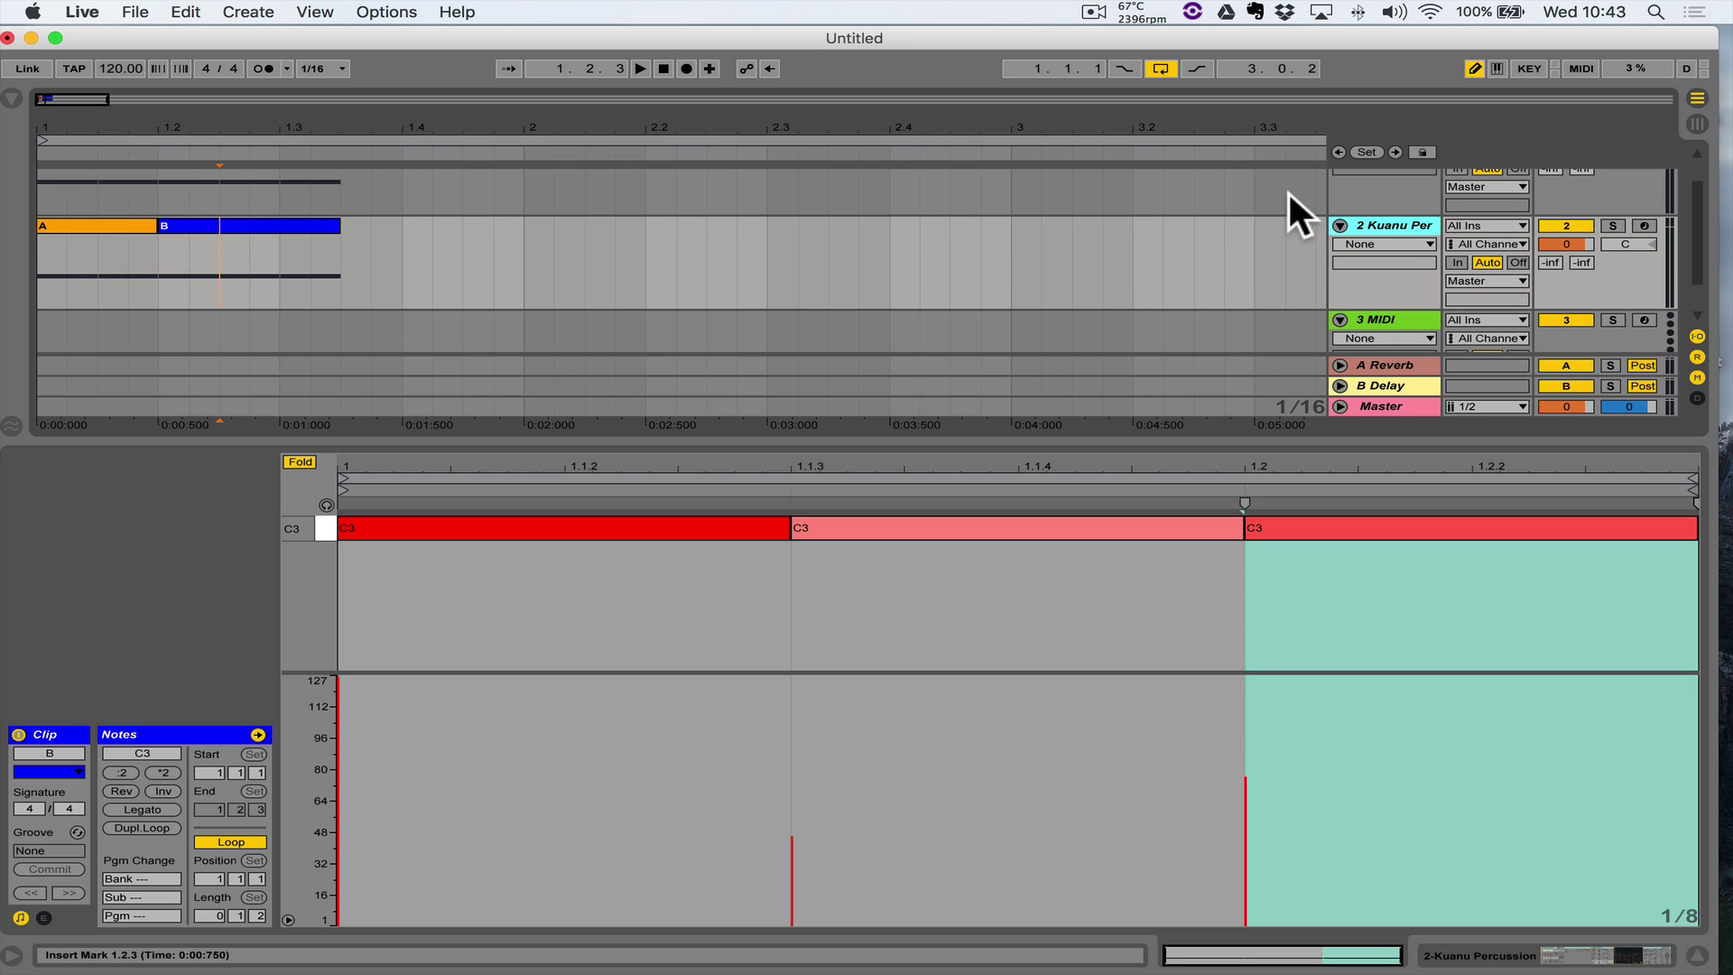
{"action": "key", "text": "super+z"}
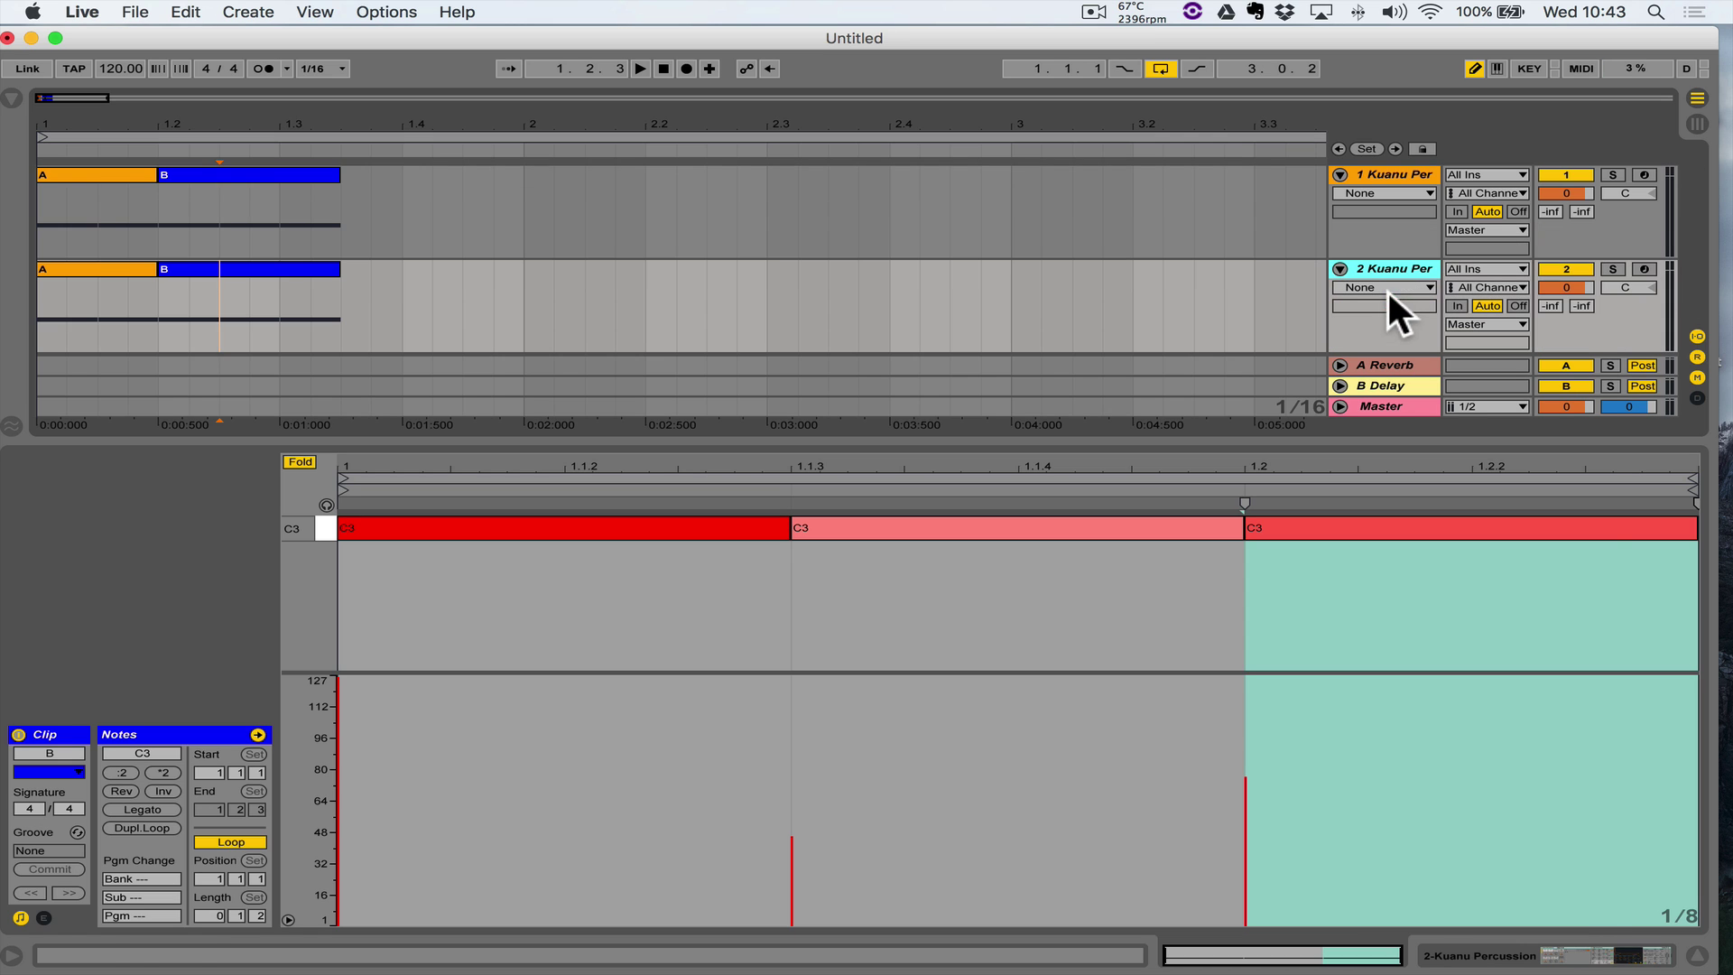
Delete both clips from the second Kuanu Percussion track, mute the first track, and return playback to the start
{"action": "left_click_drag", "start_coordinate": [372, 269], "coordinate": [40, 273]}
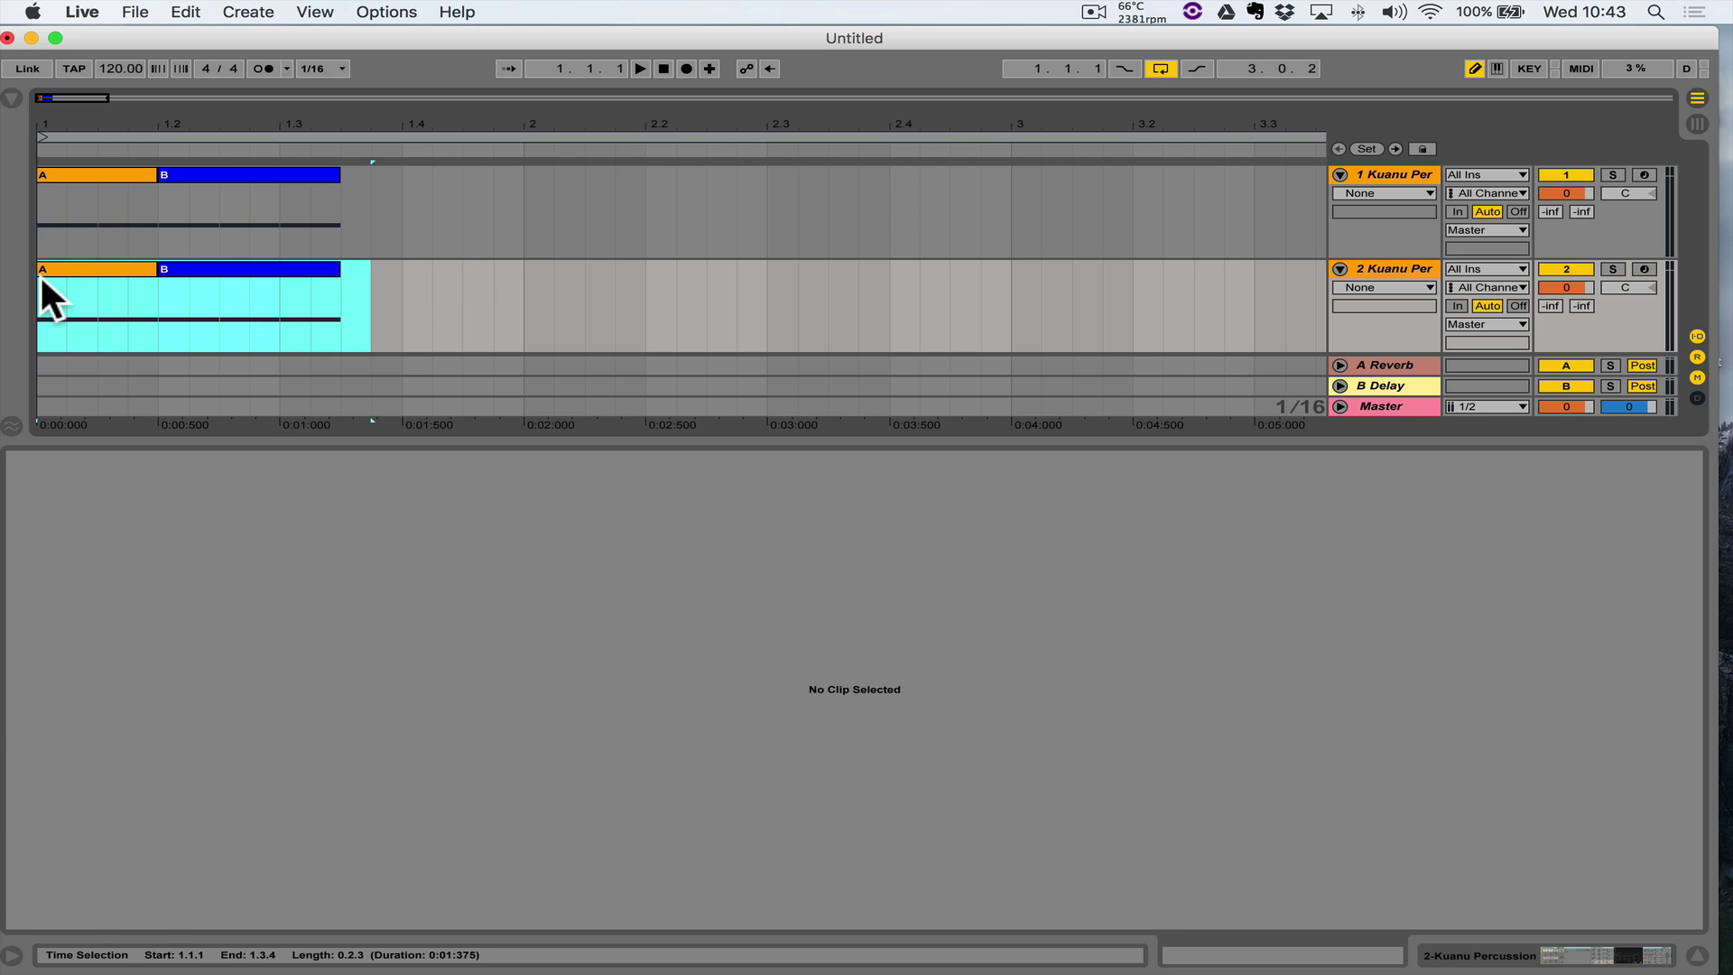
{"action": "key", "text": "Delete"}
{"action": "left_click", "coordinate": [433, 280]}
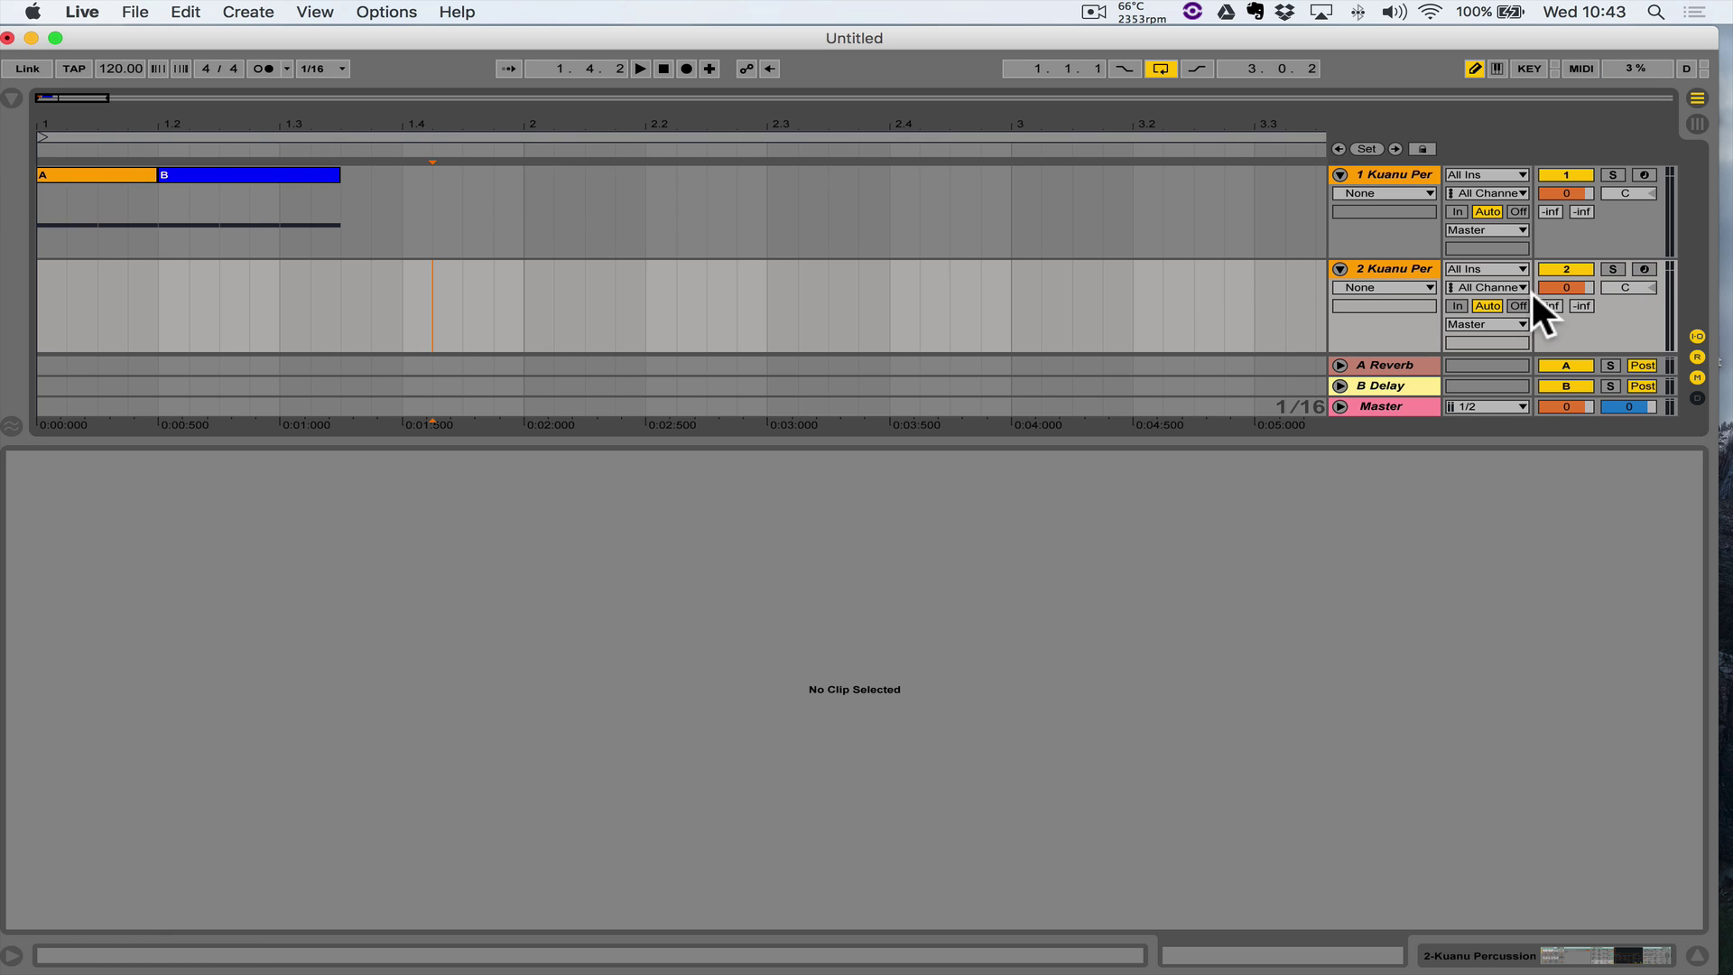
{"action": "left_click", "coordinate": [1565, 174]}
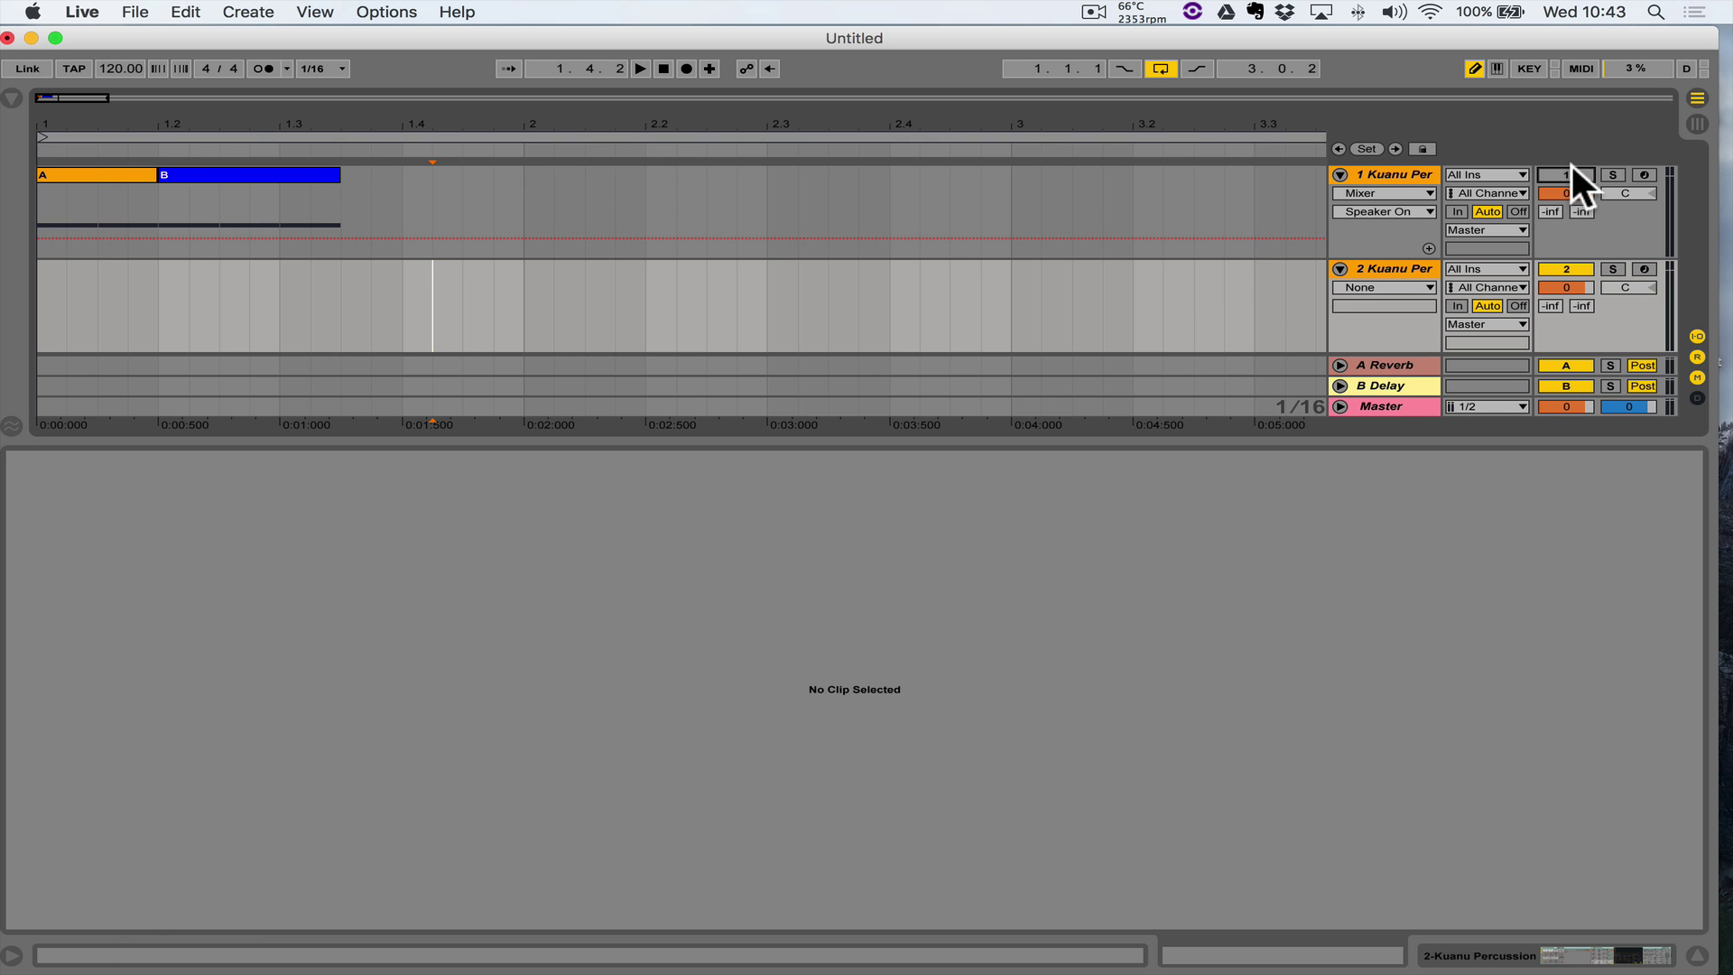
{"action": "key", "text": "space"}
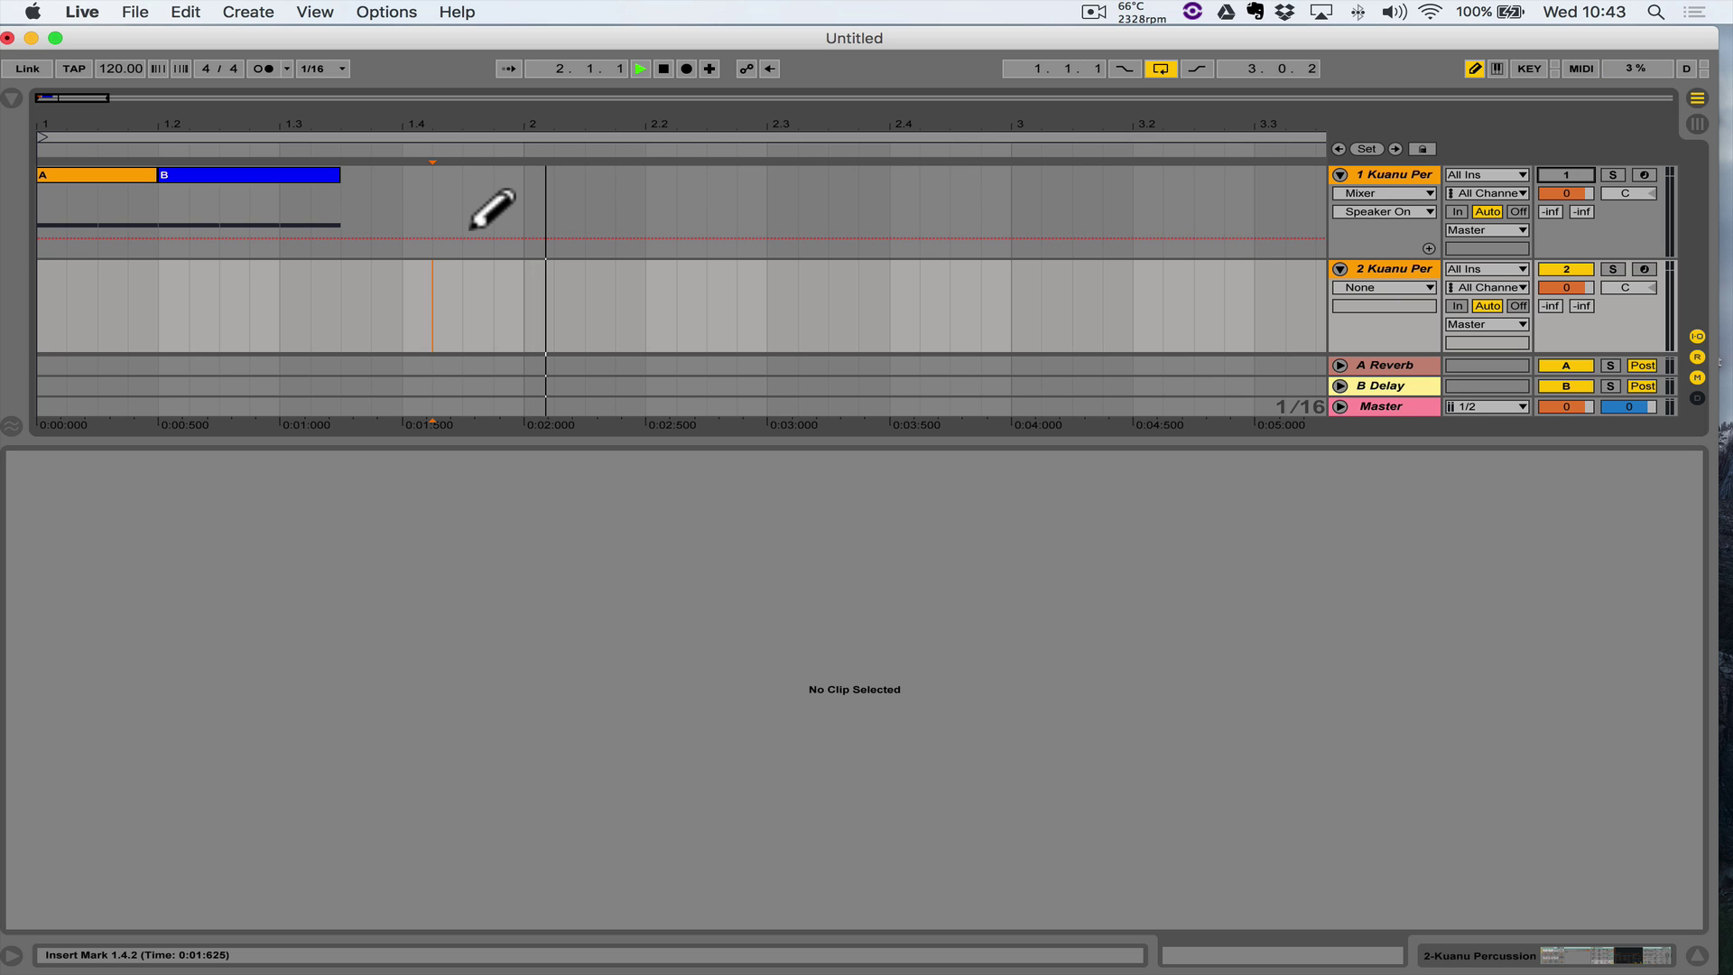
{"action": "double_click", "coordinate": [665, 68]}
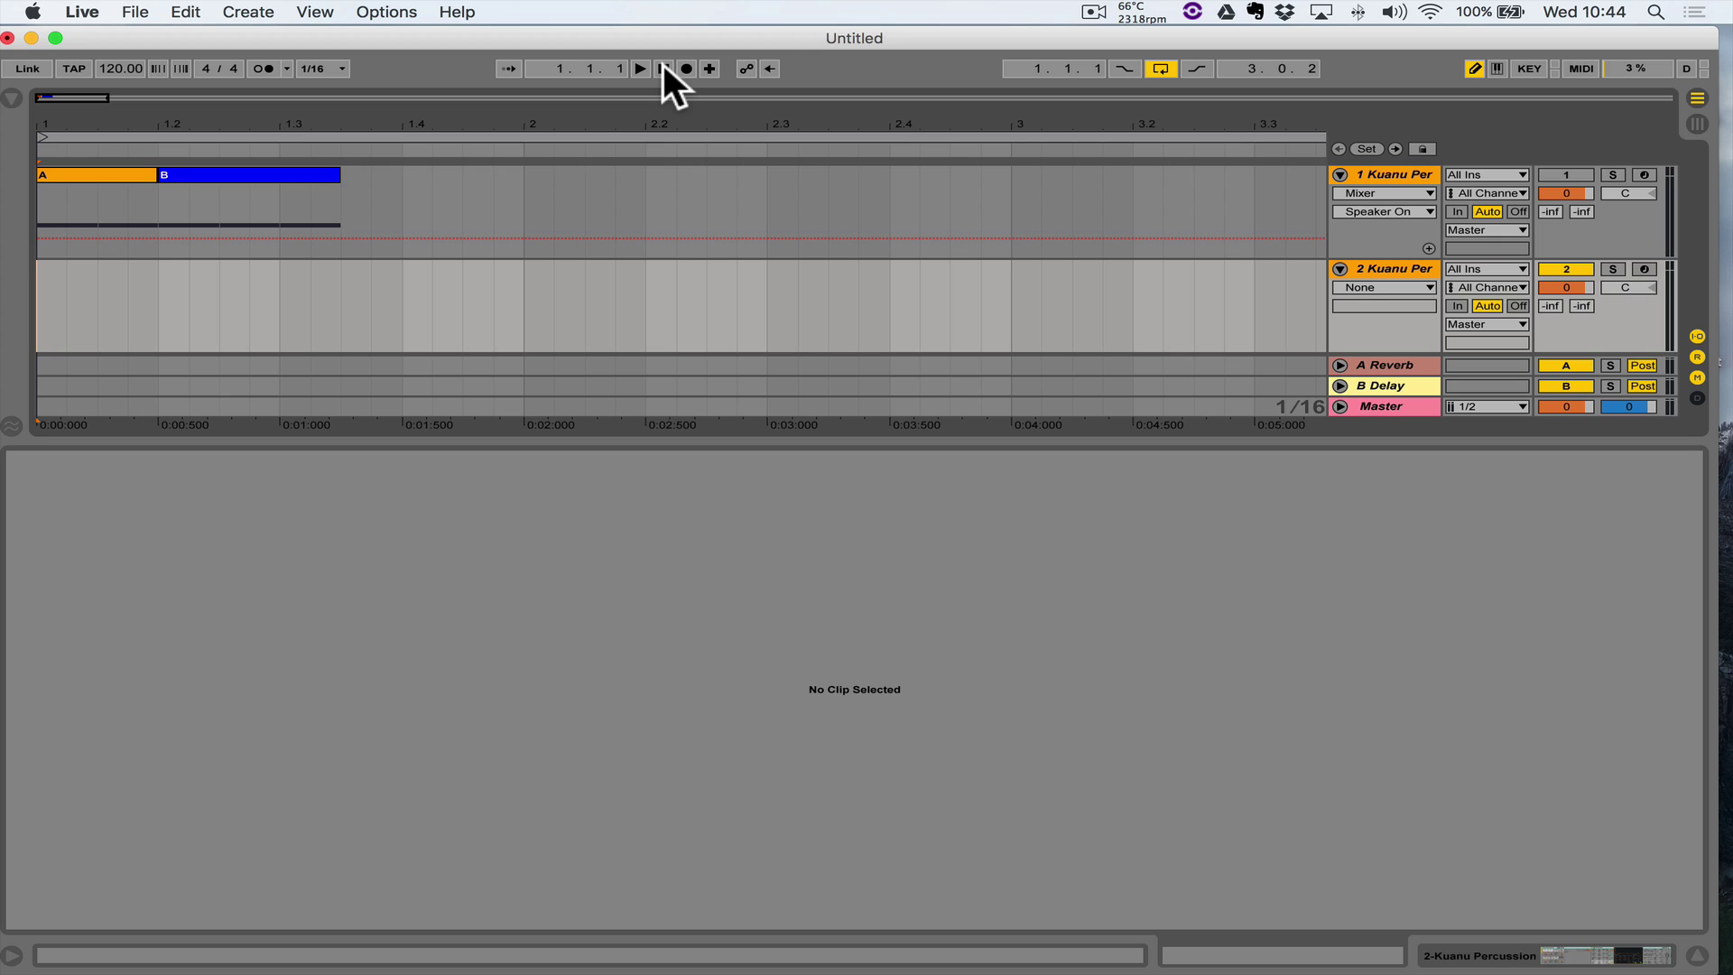
Switch to Finder, open the MT&C19 Task PDF, examine its three-cell additive rhythms table, and return to Live
{"action": "key", "text": "ctrl+Up"}
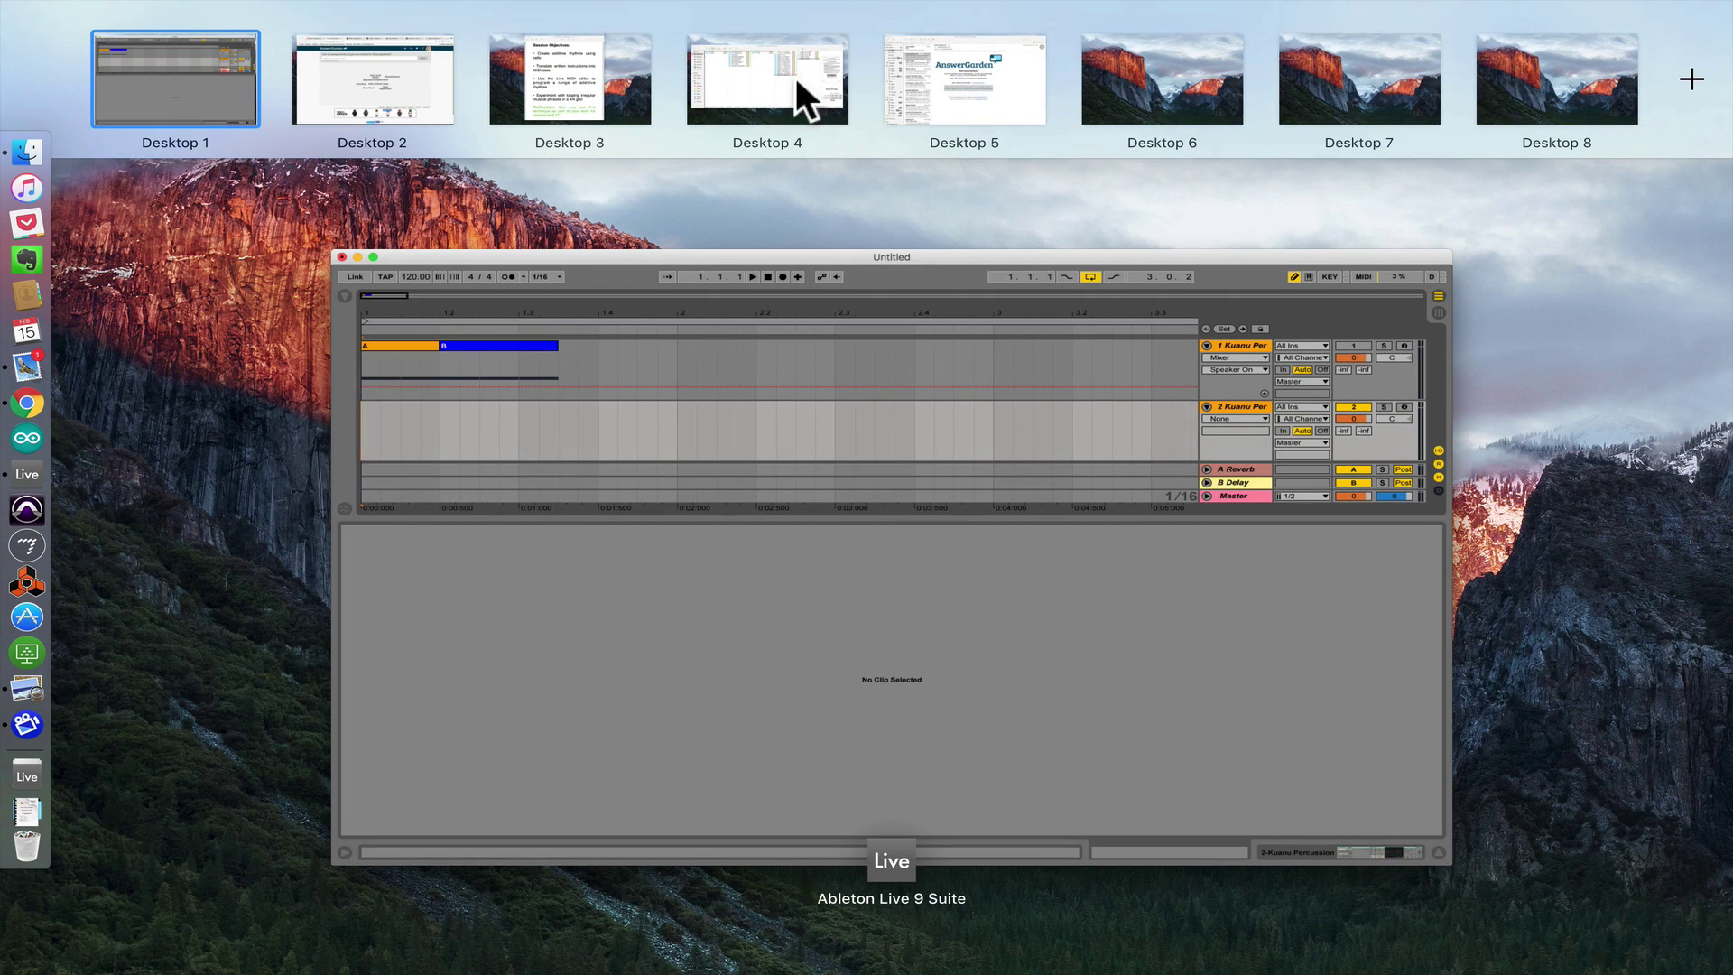
{"action": "left_click", "coordinate": [713, 81]}
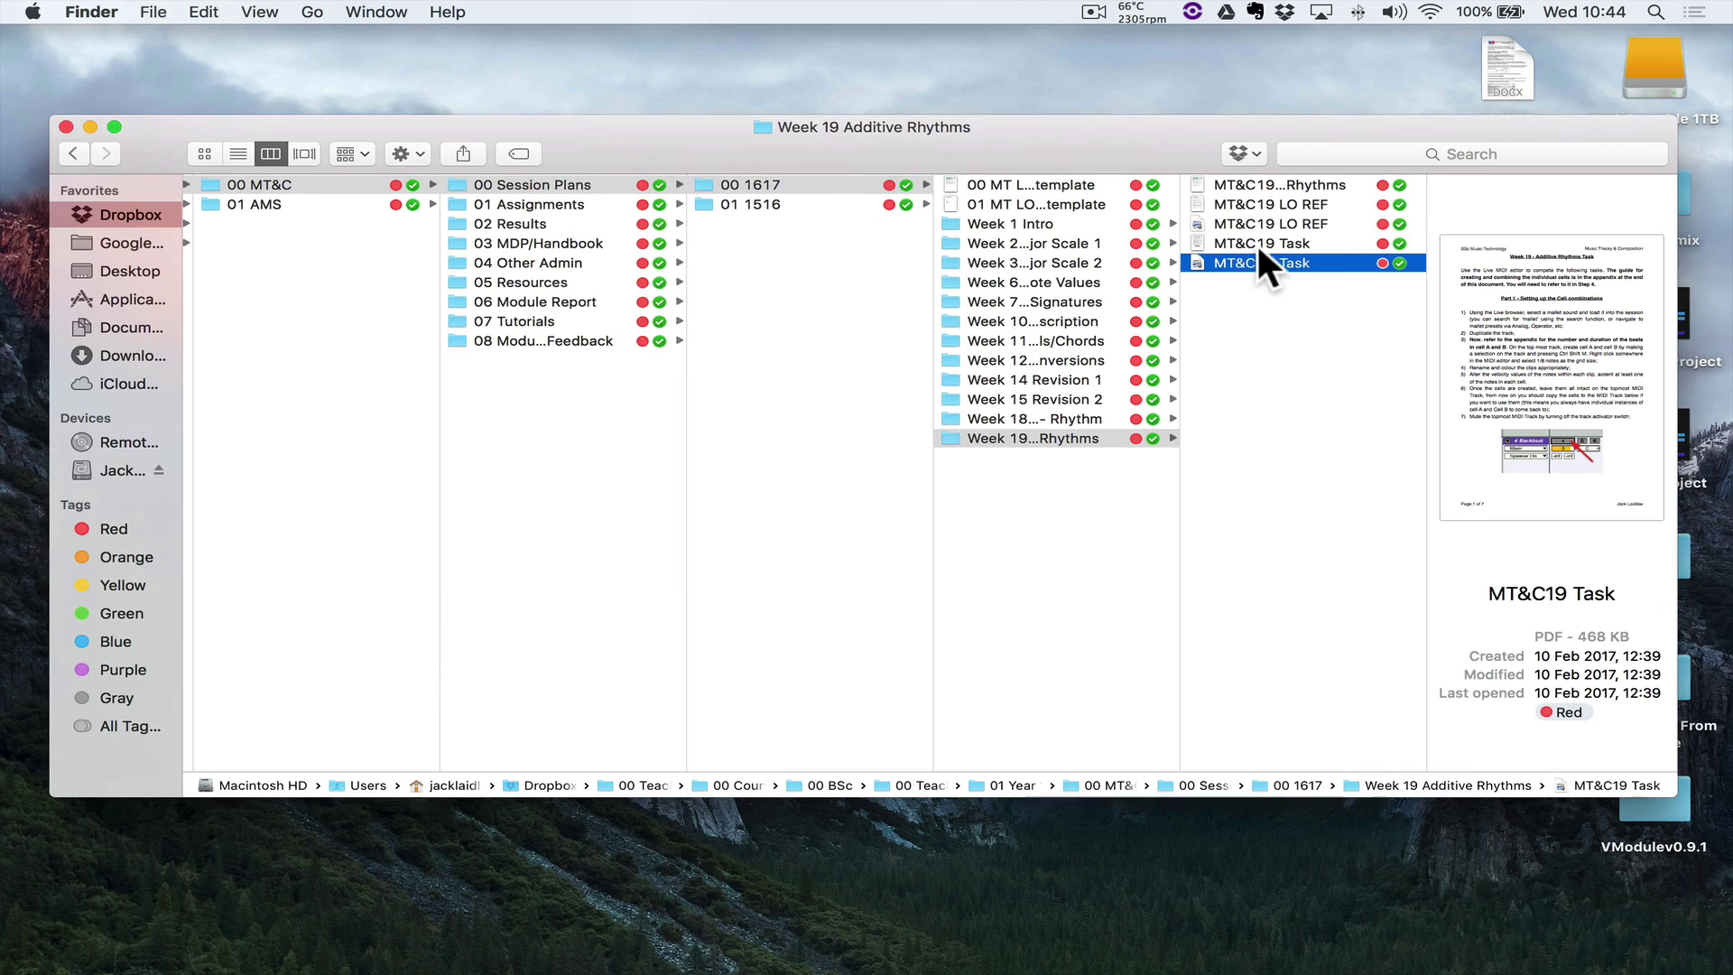
{"action": "double_click", "coordinate": [1250, 257]}
{"action": "scroll", "coordinate": [361, 497], "scroll_direction": "down", "scroll_amount": 10}
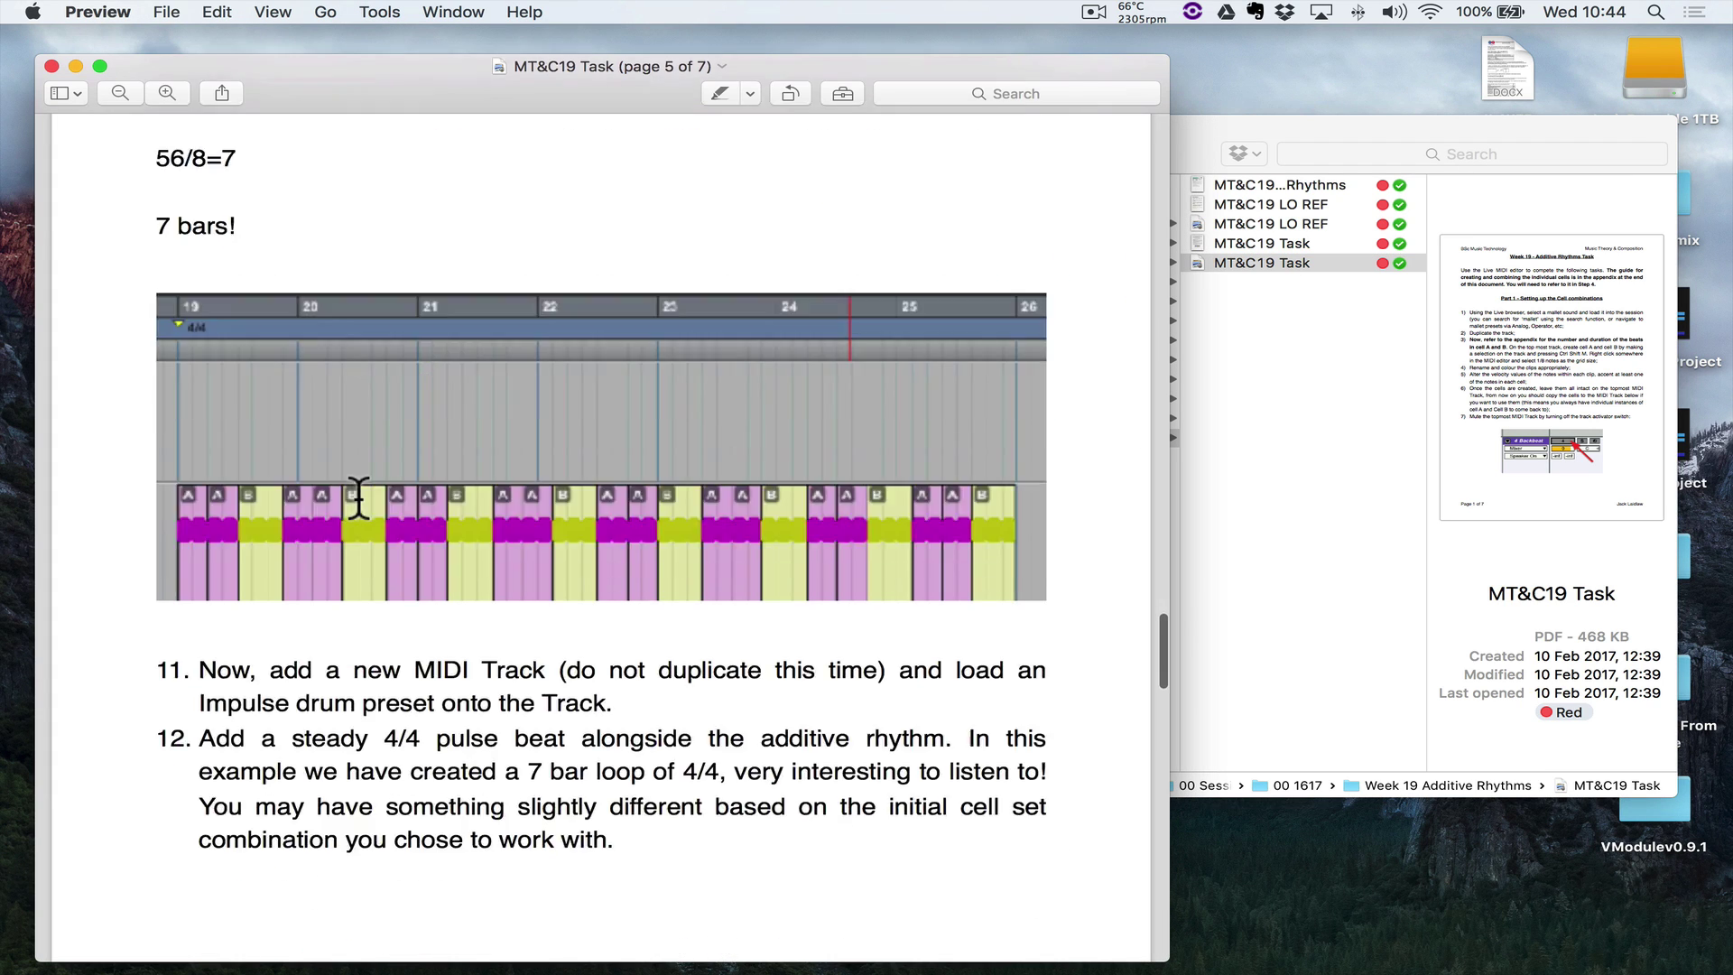
{"action": "scroll", "coordinate": [370, 503], "scroll_direction": "down", "scroll_amount": 20}
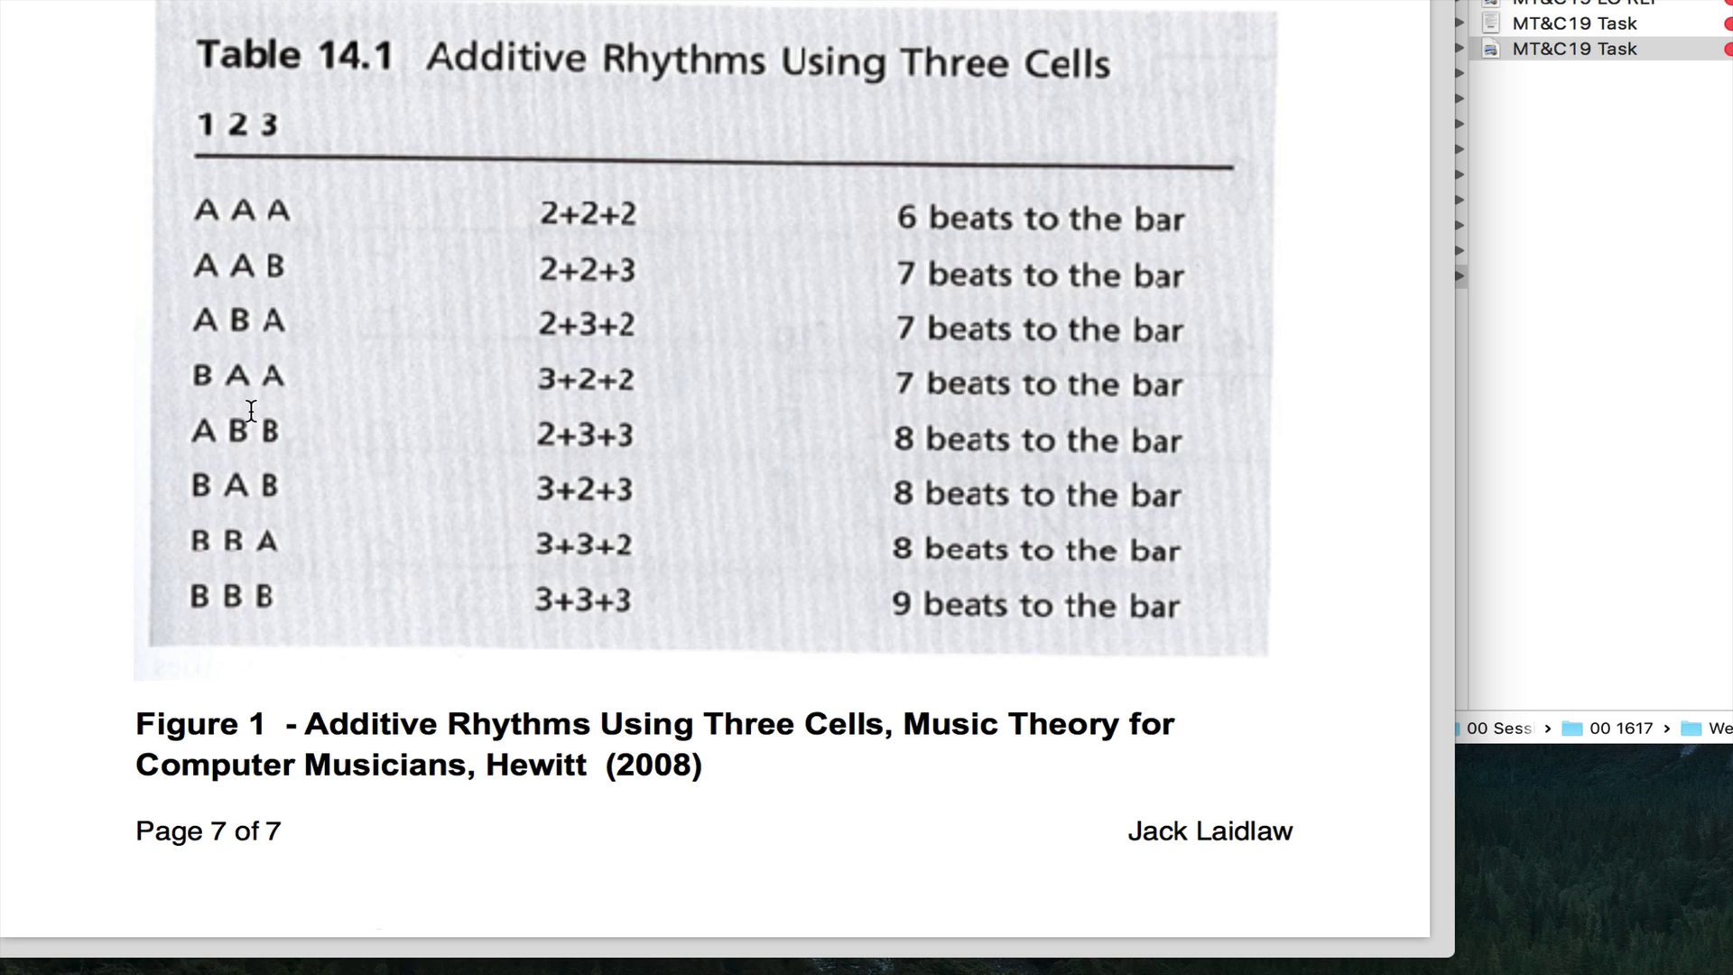
{"action": "scroll", "coordinate": [251, 411], "scroll_direction": "down", "scroll_amount": 3}
{"action": "key", "text": "ctrl+F1"}
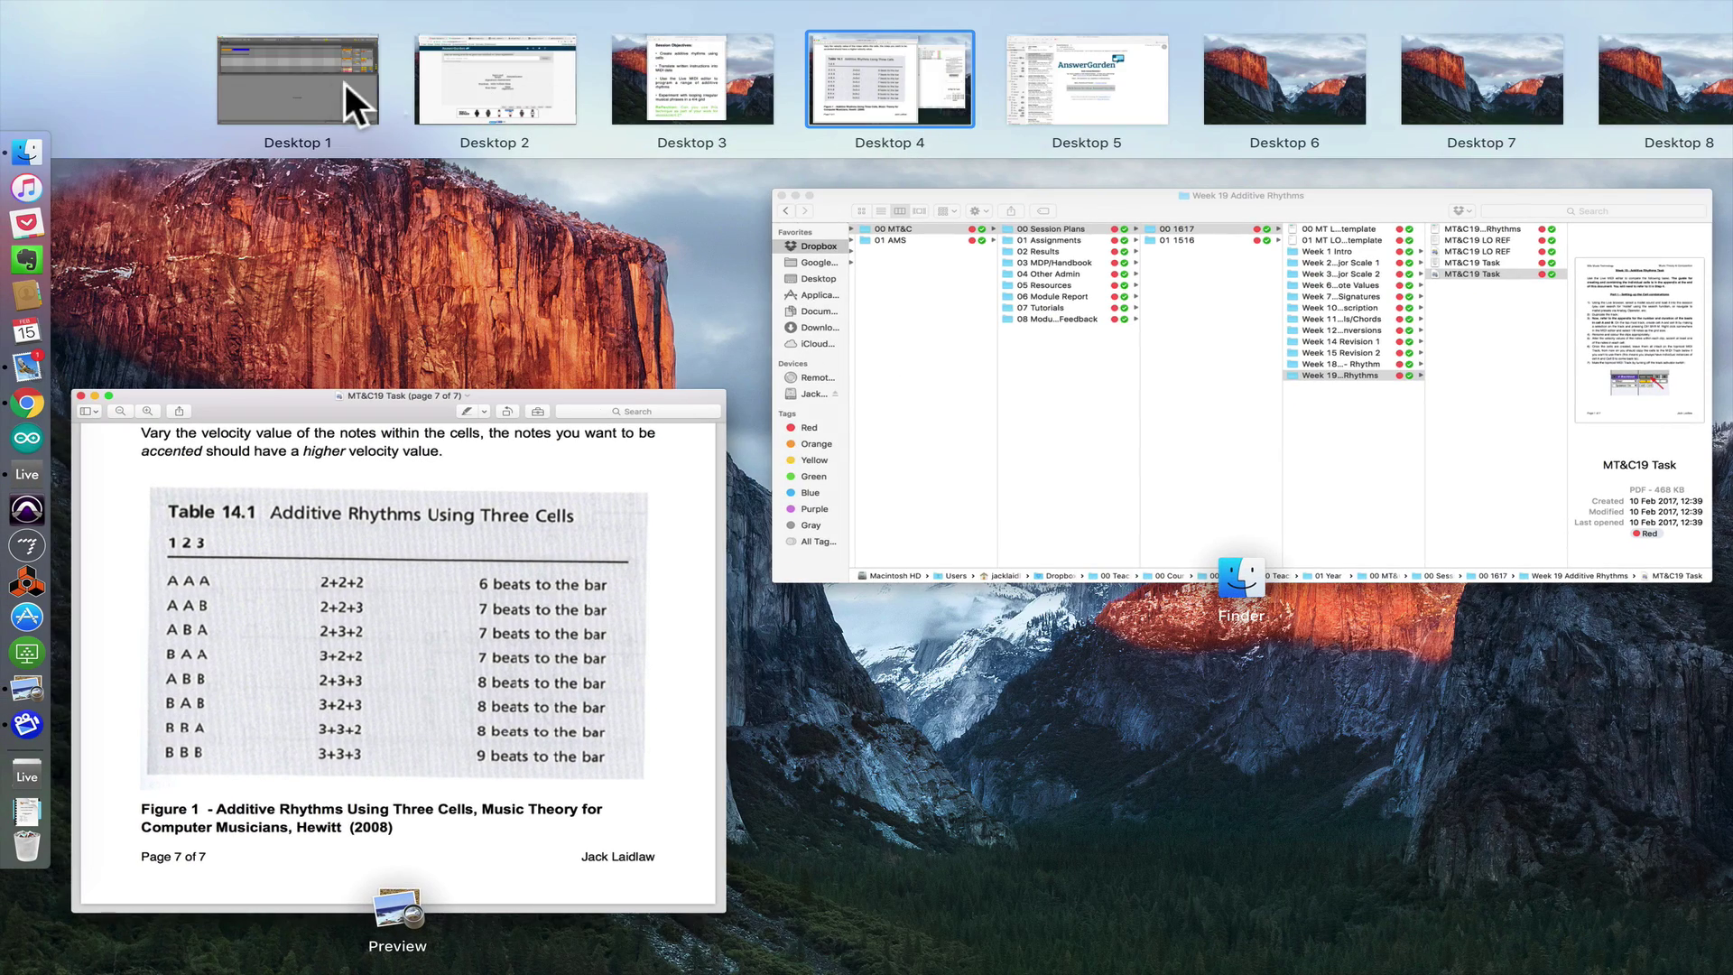
{"action": "left_click", "coordinate": [327, 79]}
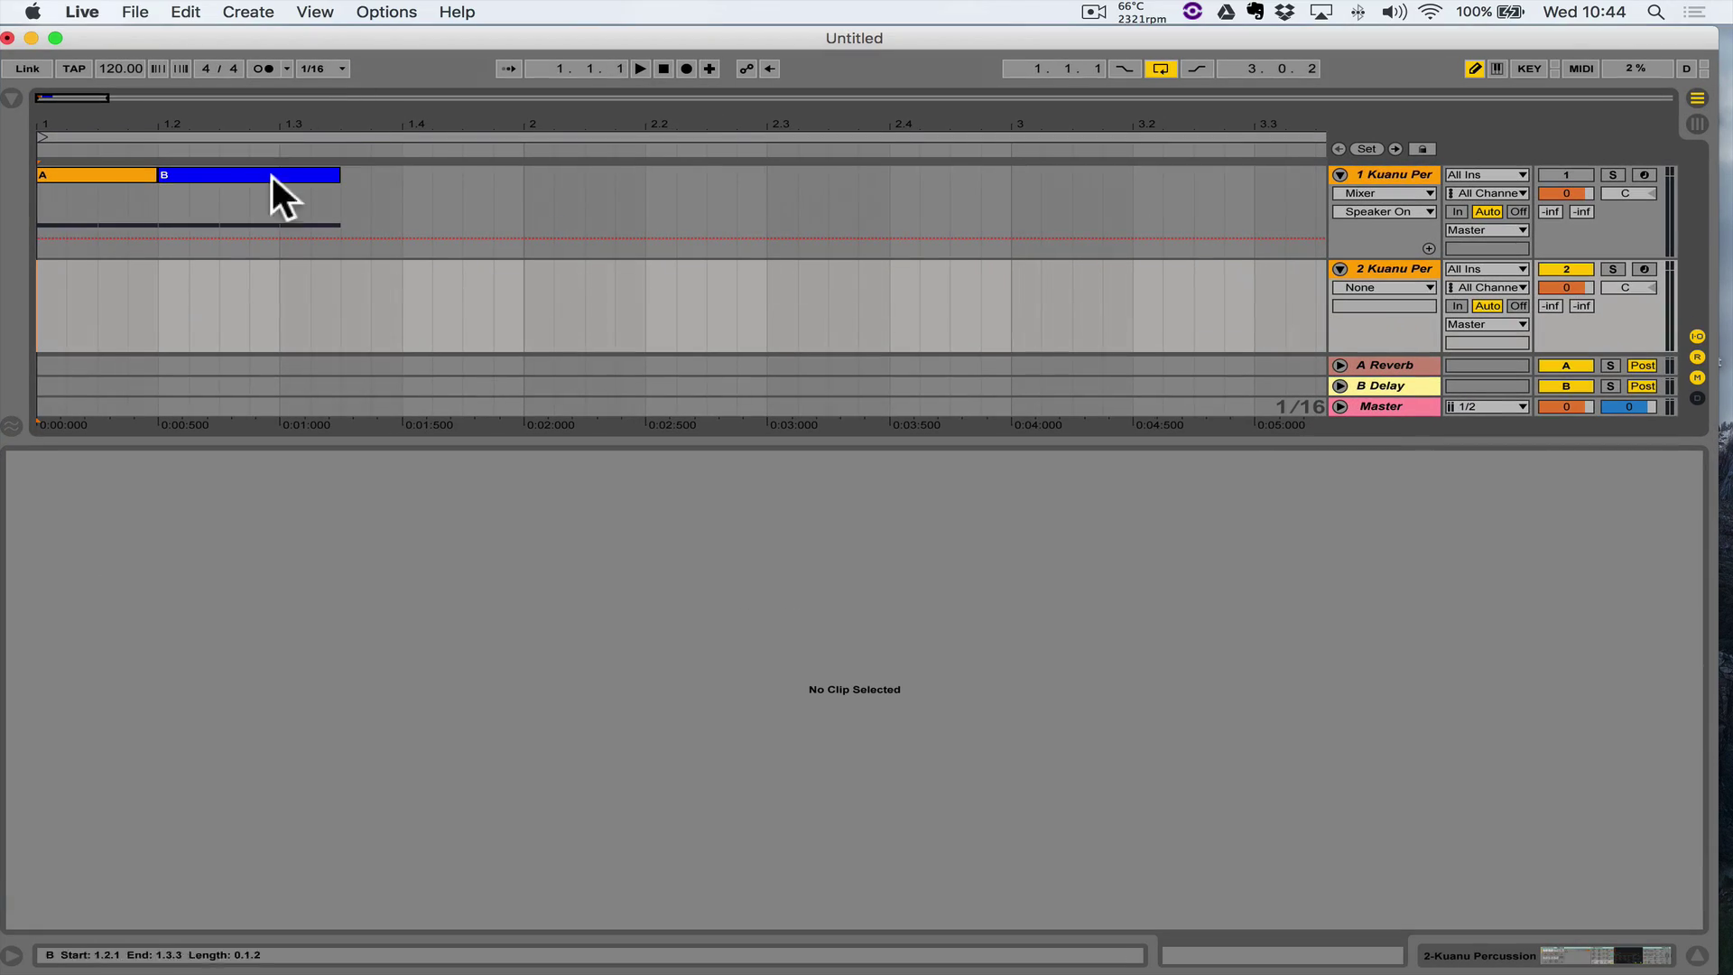
Copy clip B from the first track and paste three back-to-back copies at the start of the second track
{"action": "left_click", "coordinate": [237, 175]}
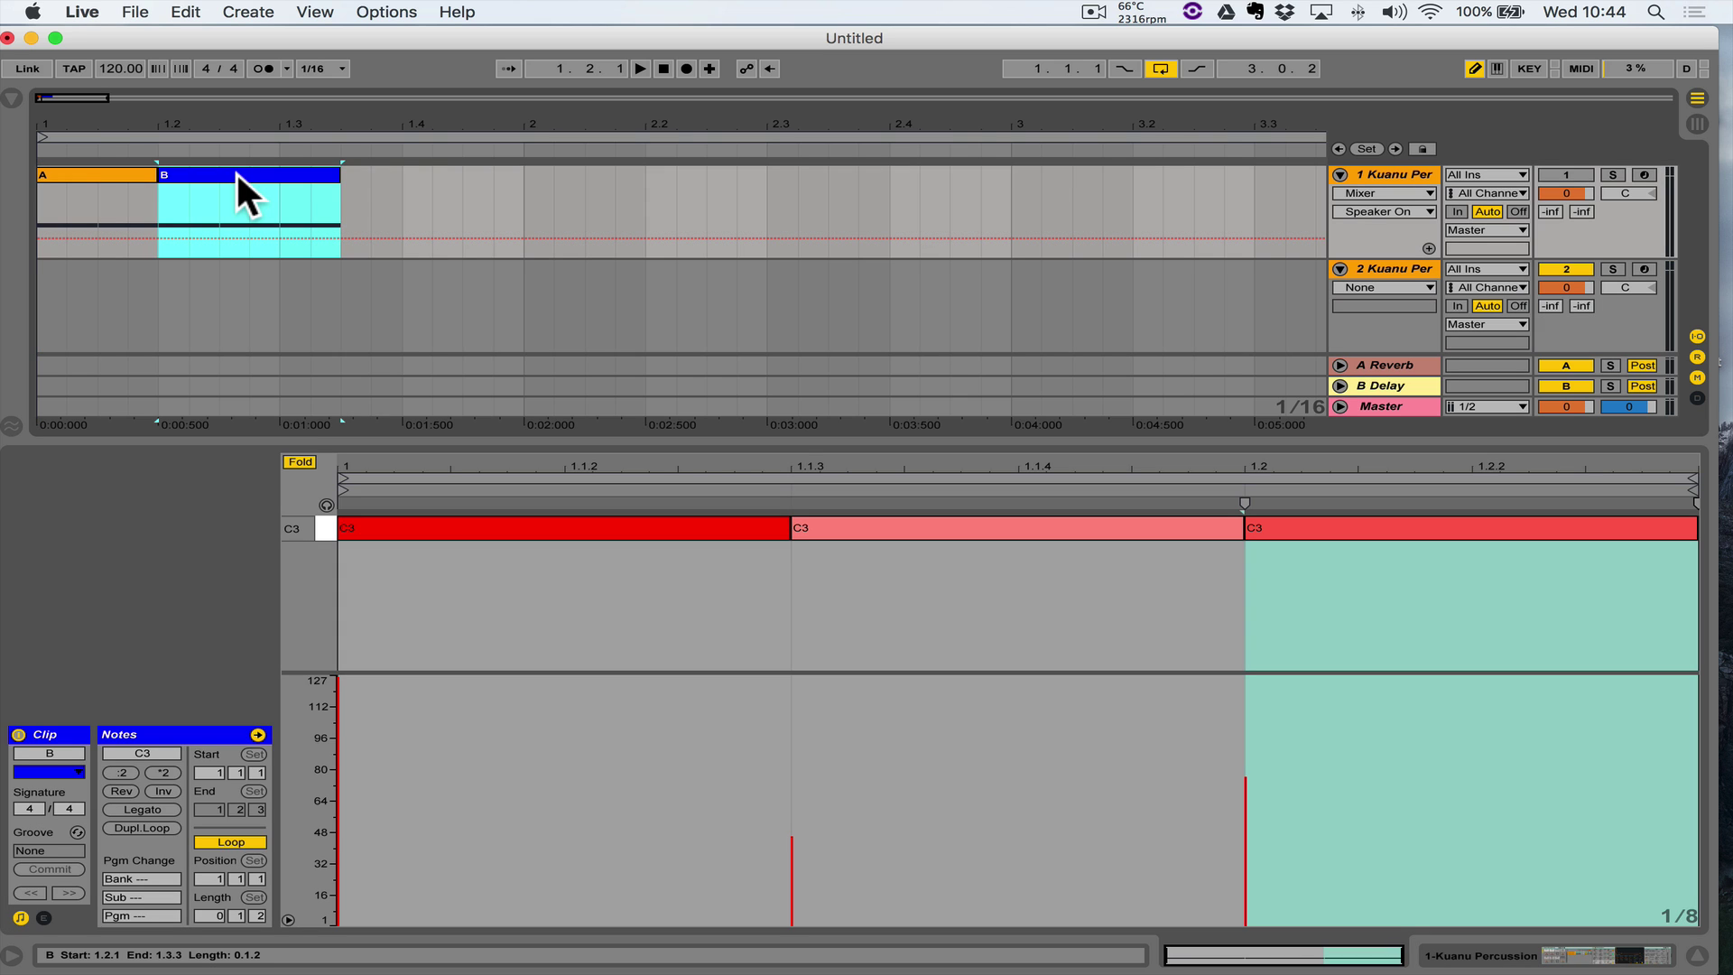
{"action": "key", "text": "super+c"}
{"action": "left_click", "coordinate": [40, 282]}
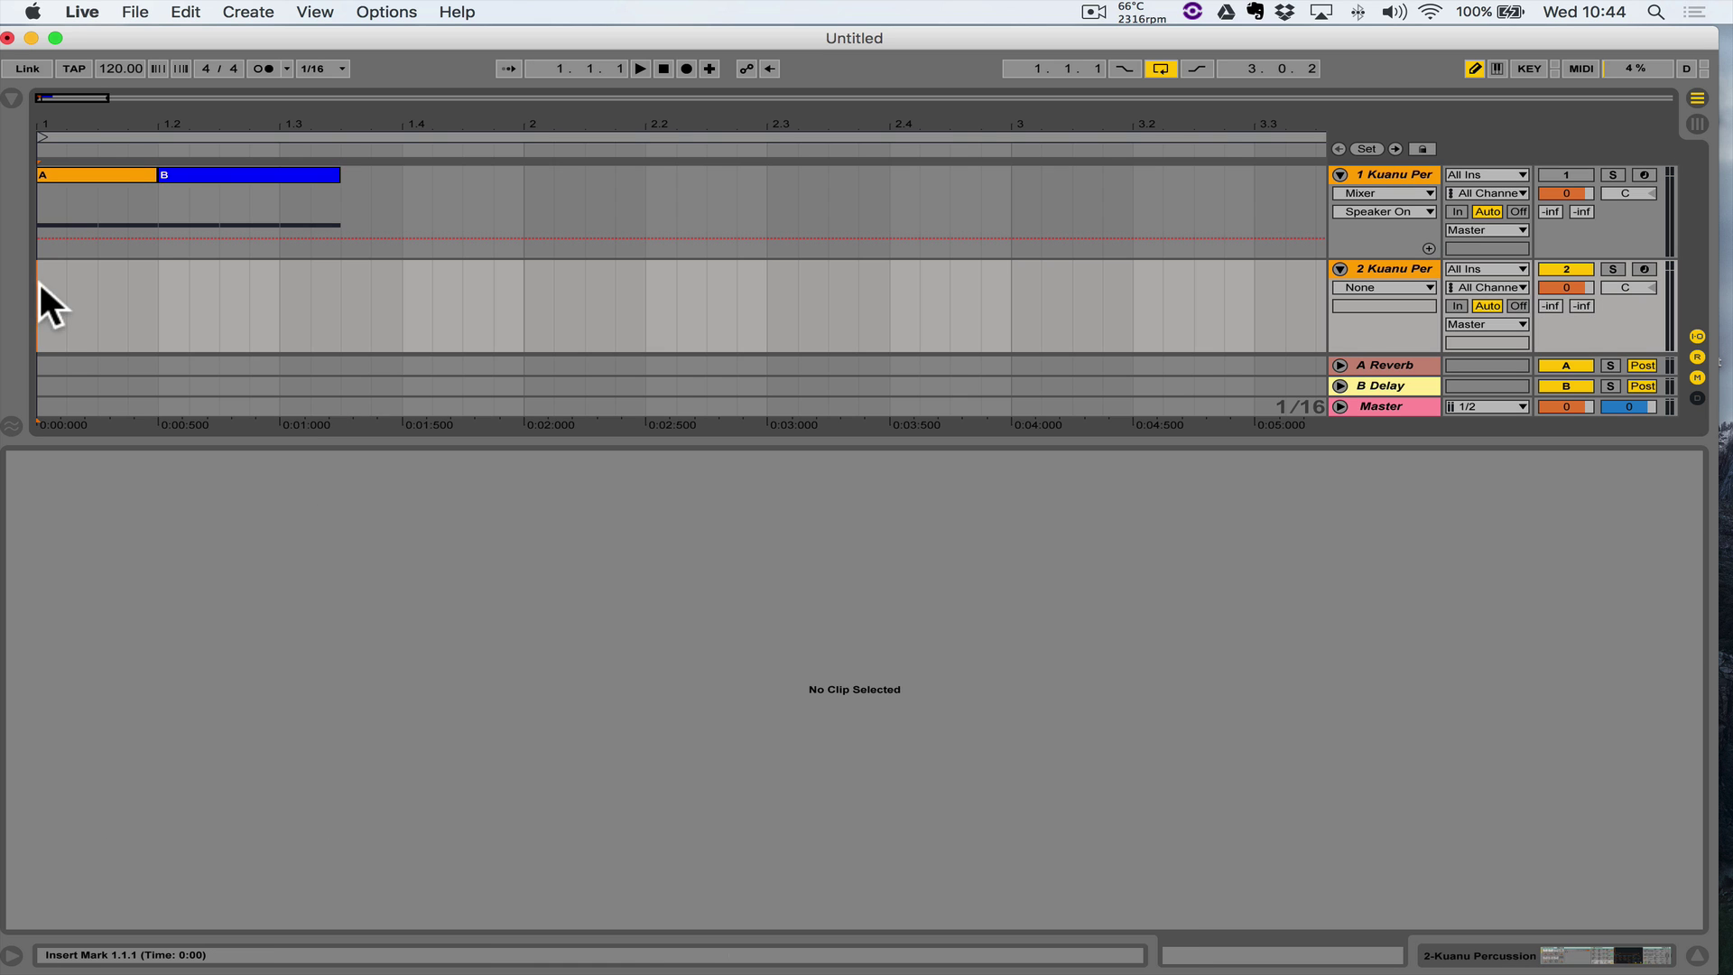
{"action": "key", "text": "super+v"}
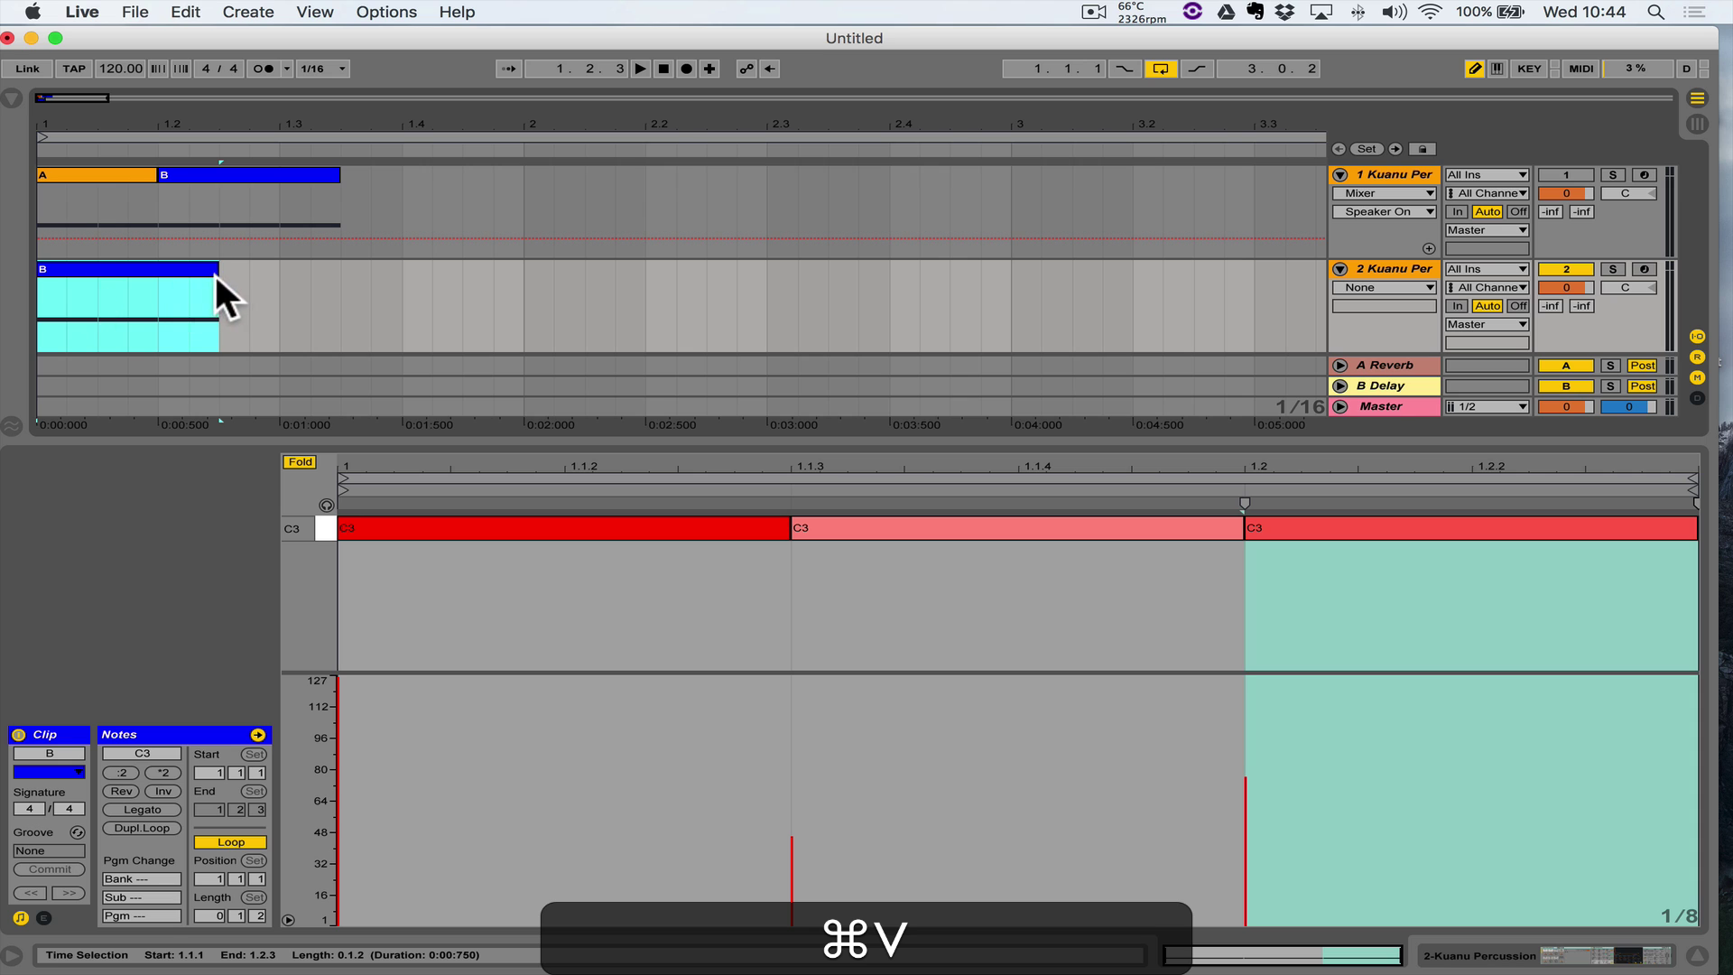
{"action": "key", "text": "super+v"}
{"action": "key", "text": "super+v"}
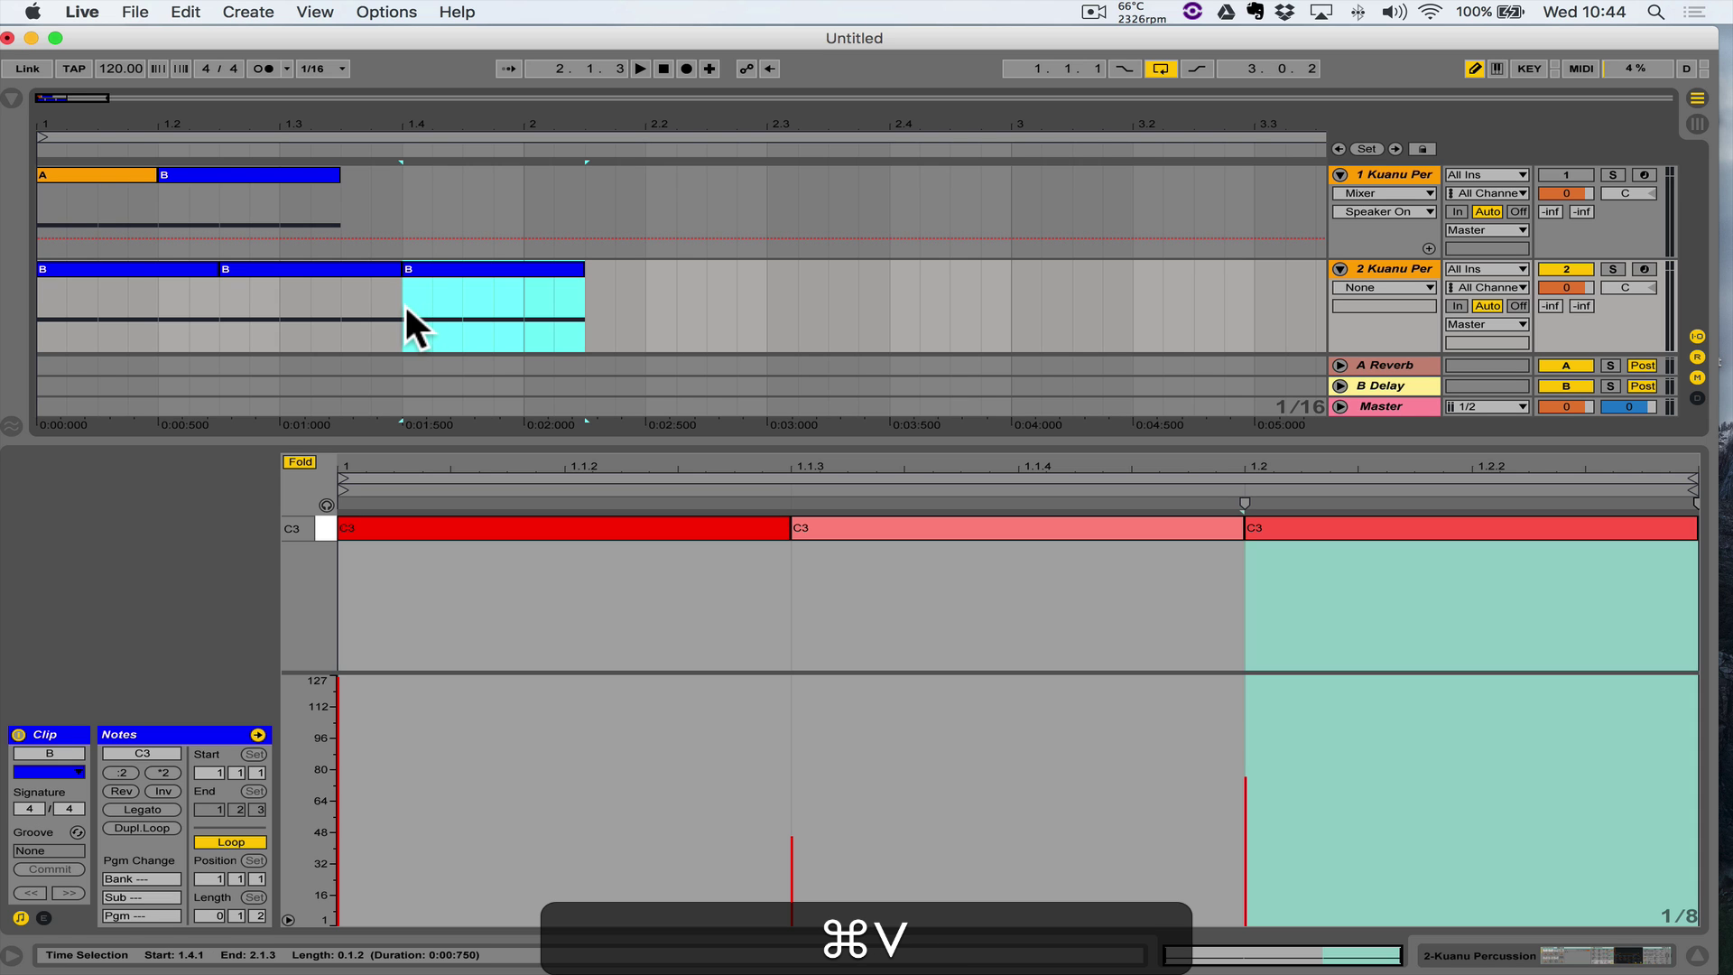
Loop the three B clips on the second track with a loop length of 1.0.2 and play them back
{"action": "left_click", "coordinate": [645, 307]}
{"action": "left_click_drag", "start_coordinate": [583, 287], "coordinate": [21, 304]}
{"action": "key", "text": "super+l"}
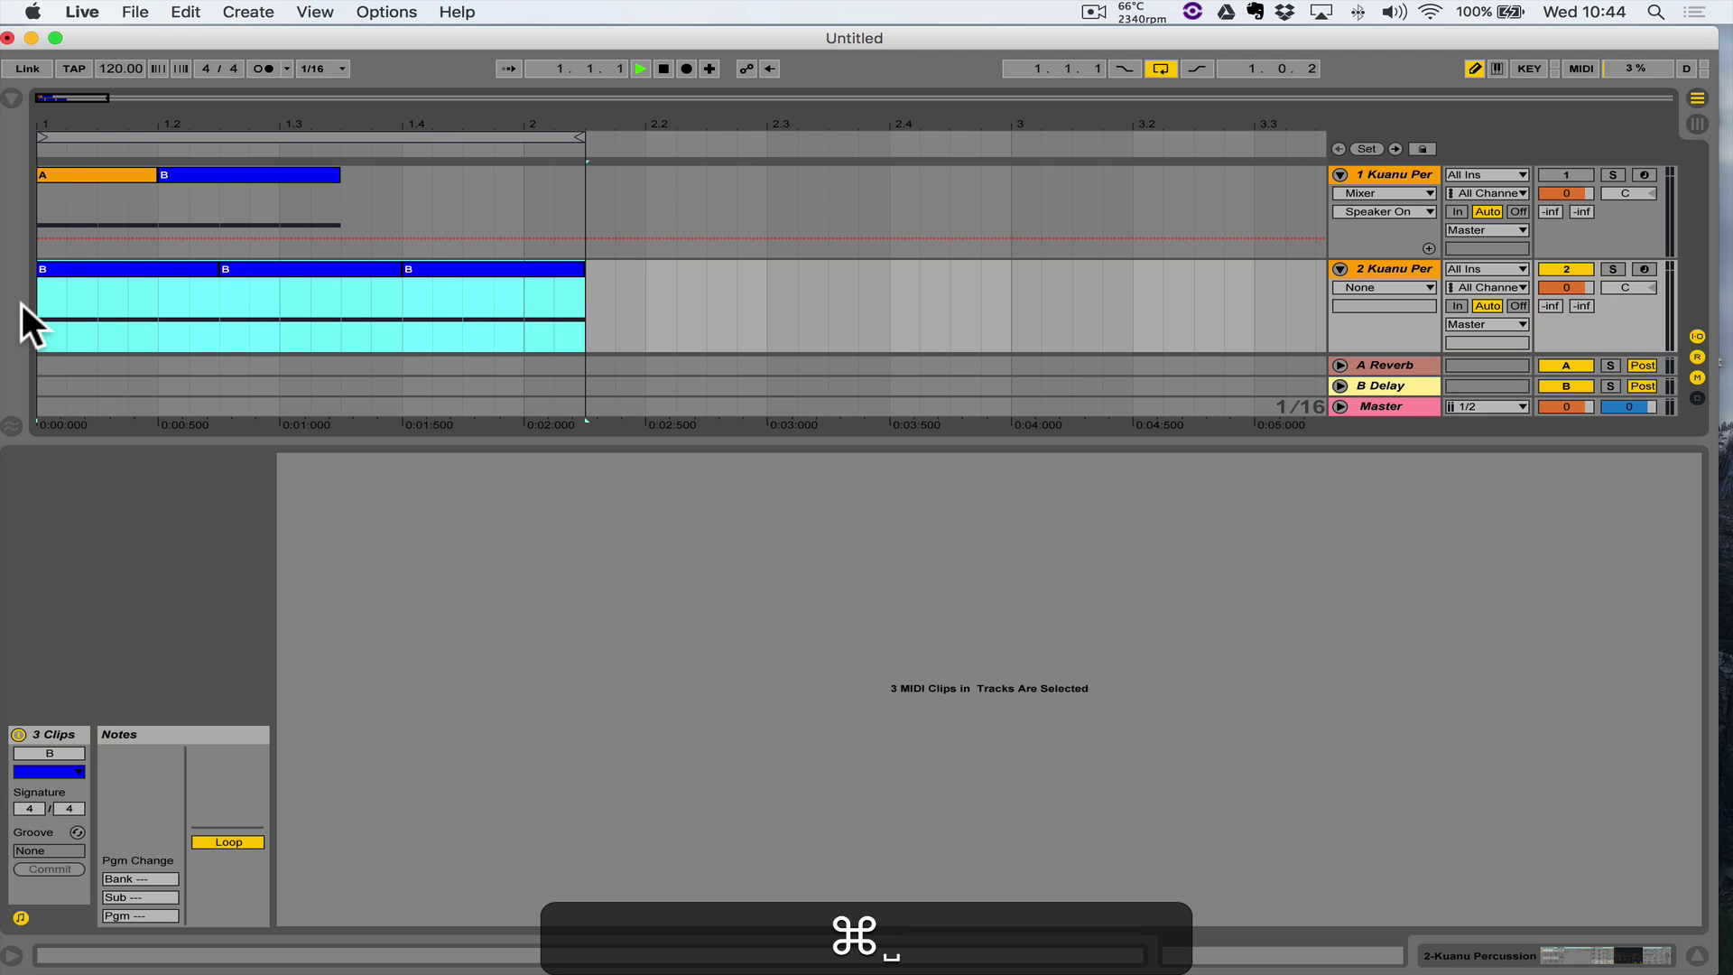
{"action": "key", "text": "space"}
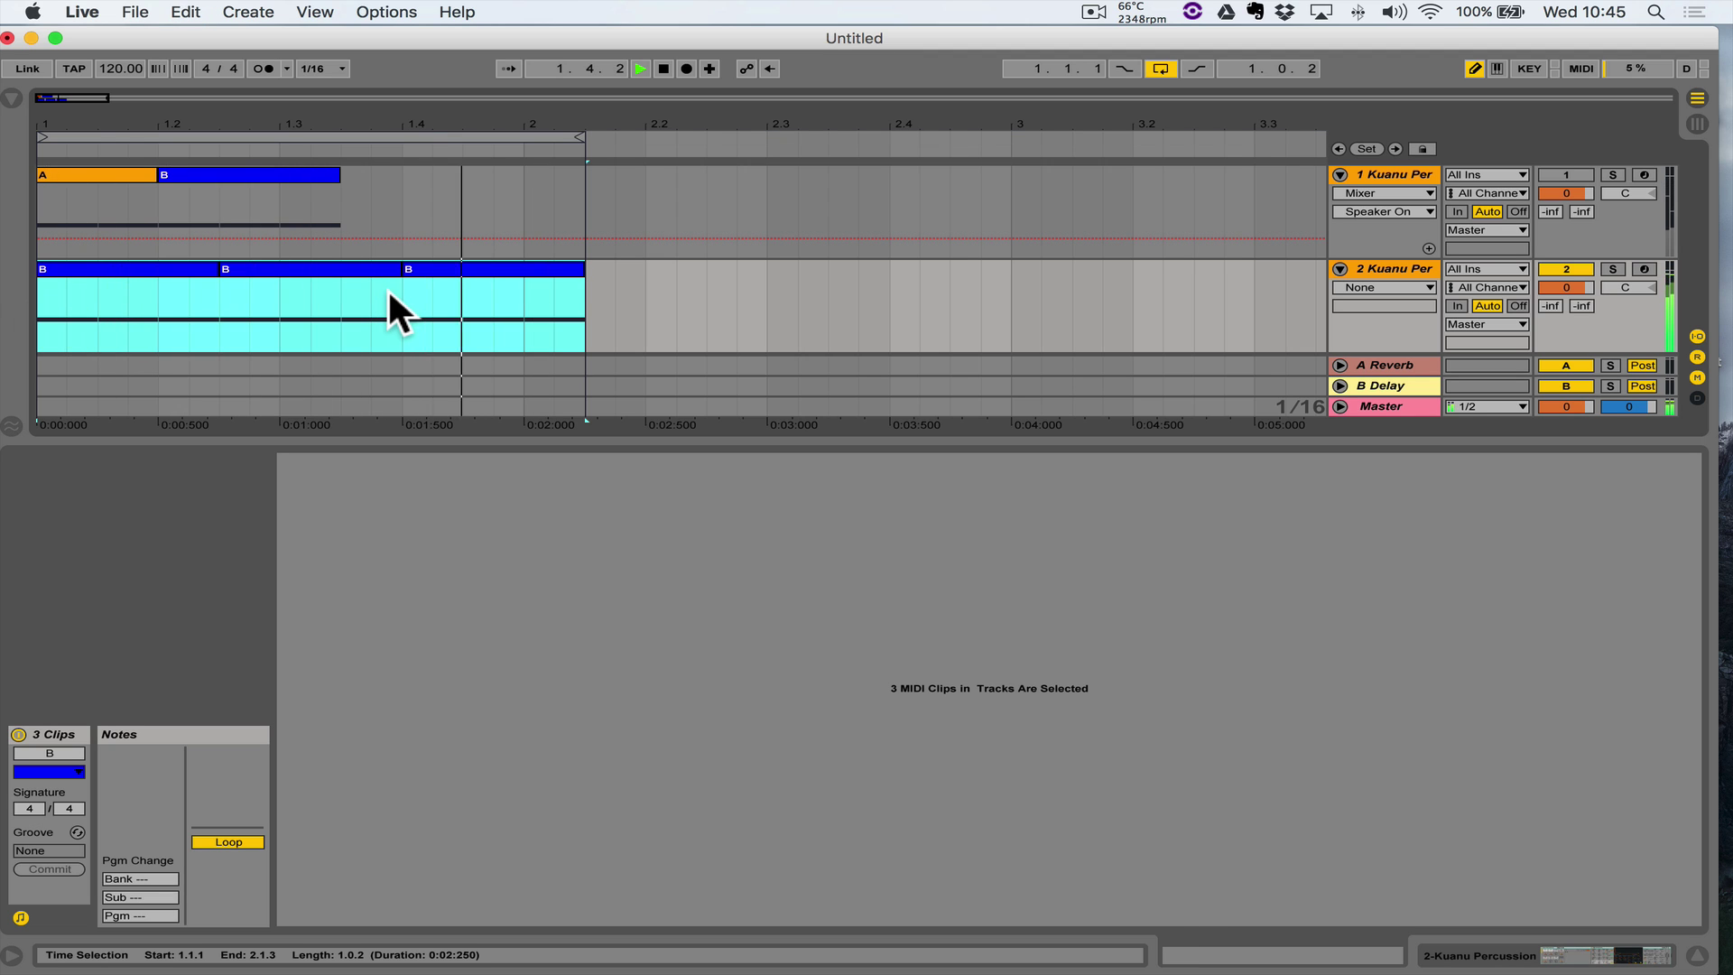
{"action": "key", "text": "space"}
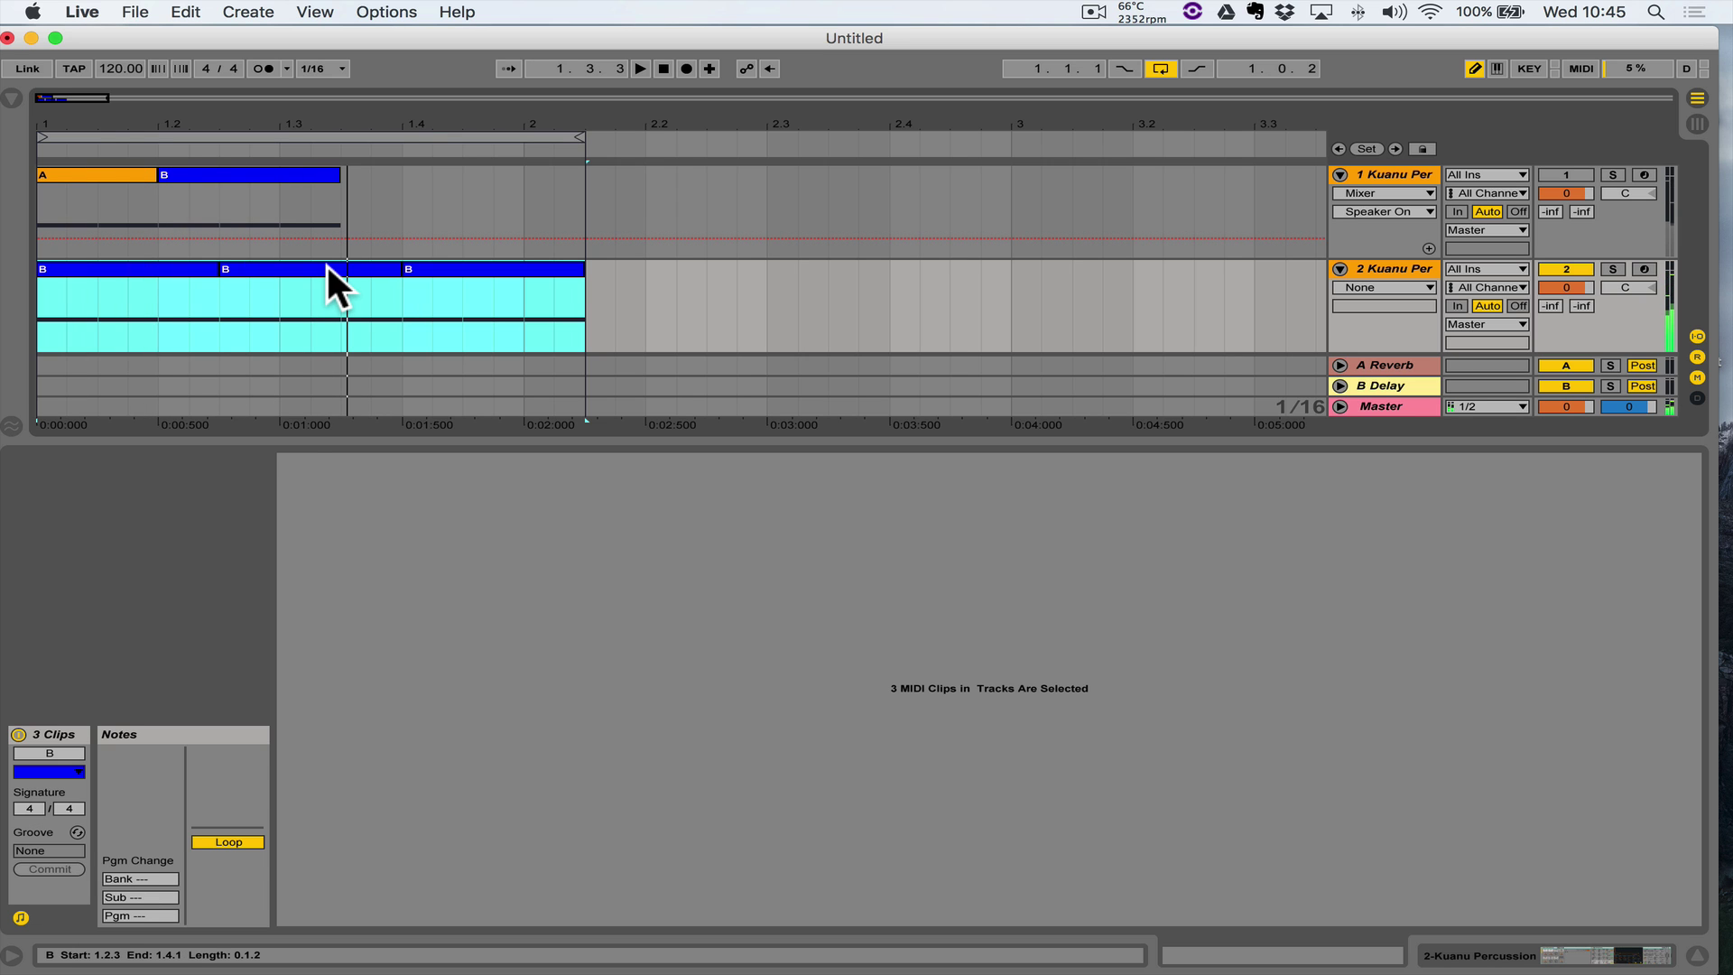
Replace the middle B clip with a copy of clip A and move the last B clip directly against it
{"action": "left_click", "coordinate": [327, 267]}
{"action": "key", "text": "Delete"}
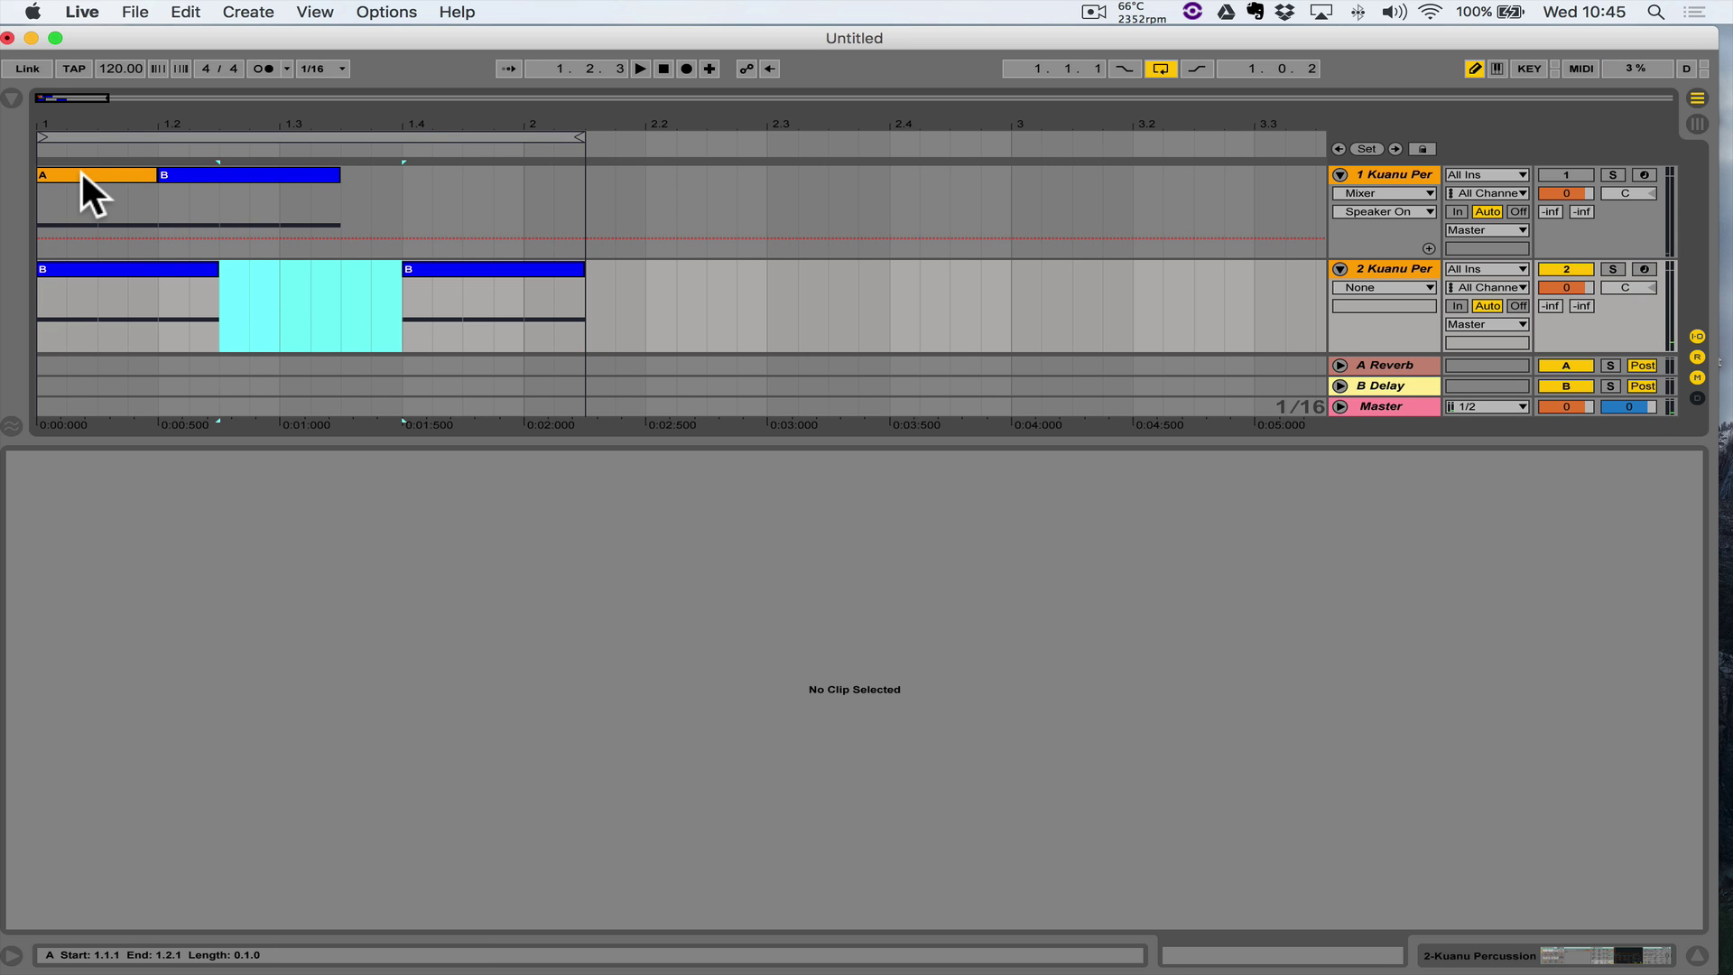
{"action": "left_click_drag", "start_coordinate": [79, 170], "coordinate": [270, 310]}
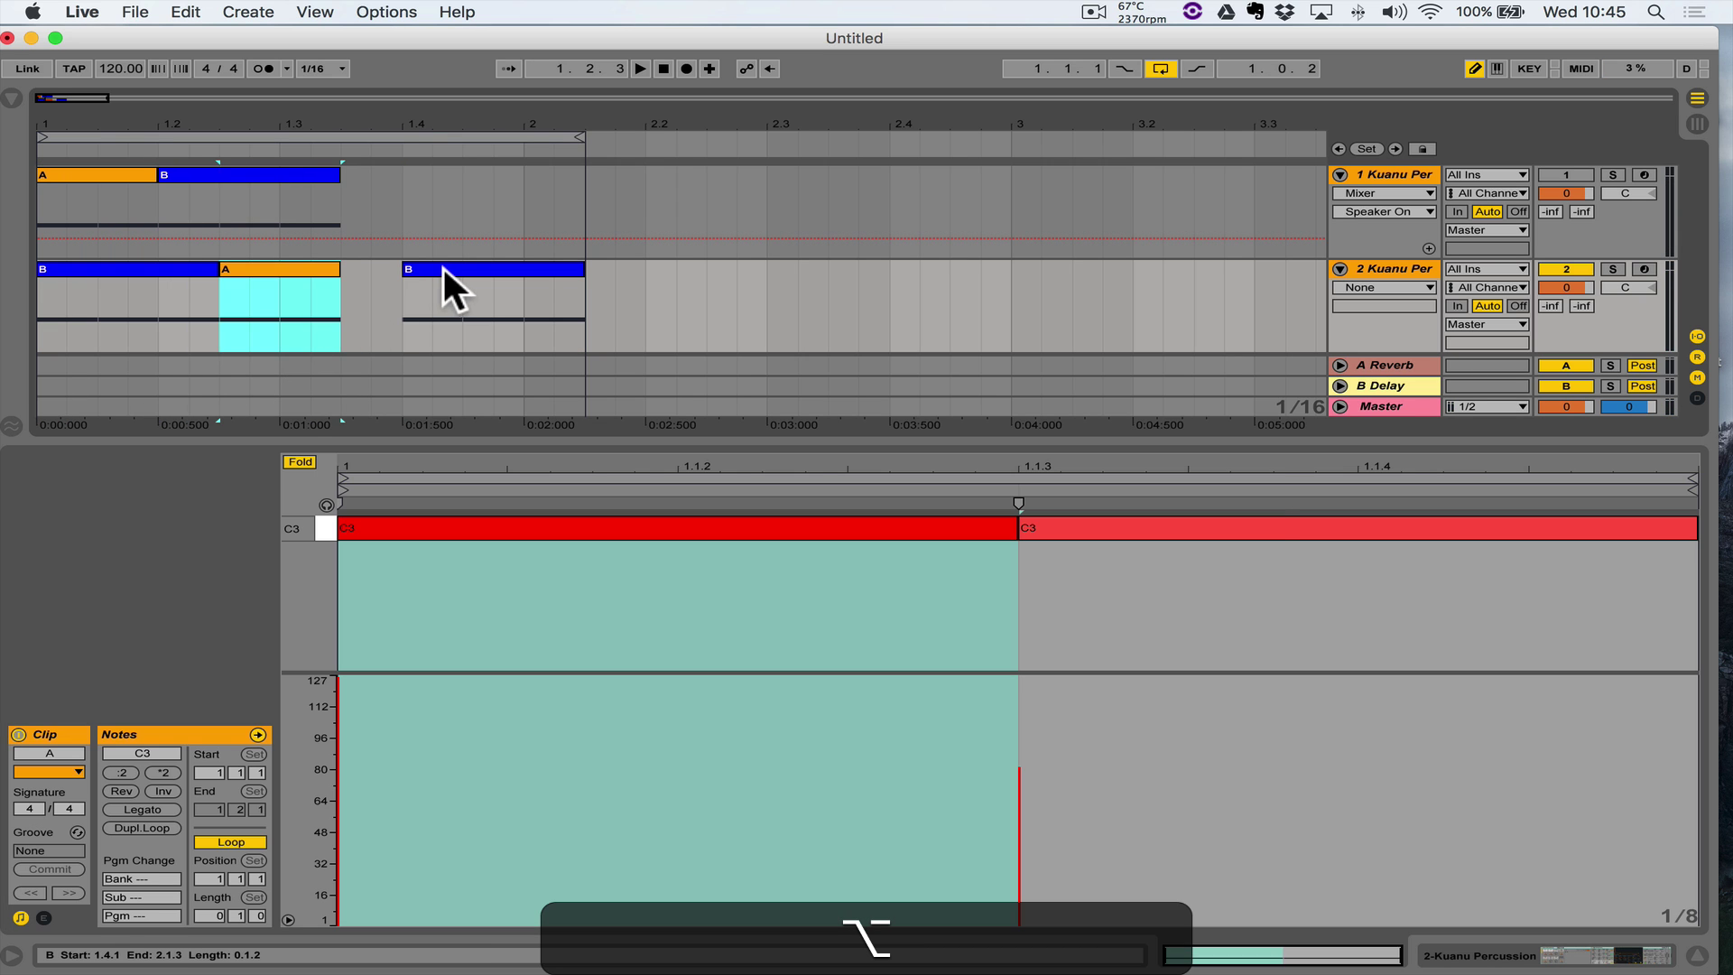
{"action": "left_click_drag", "start_coordinate": [442, 268], "coordinate": [381, 269]}
{"action": "left_click", "coordinate": [548, 281]}
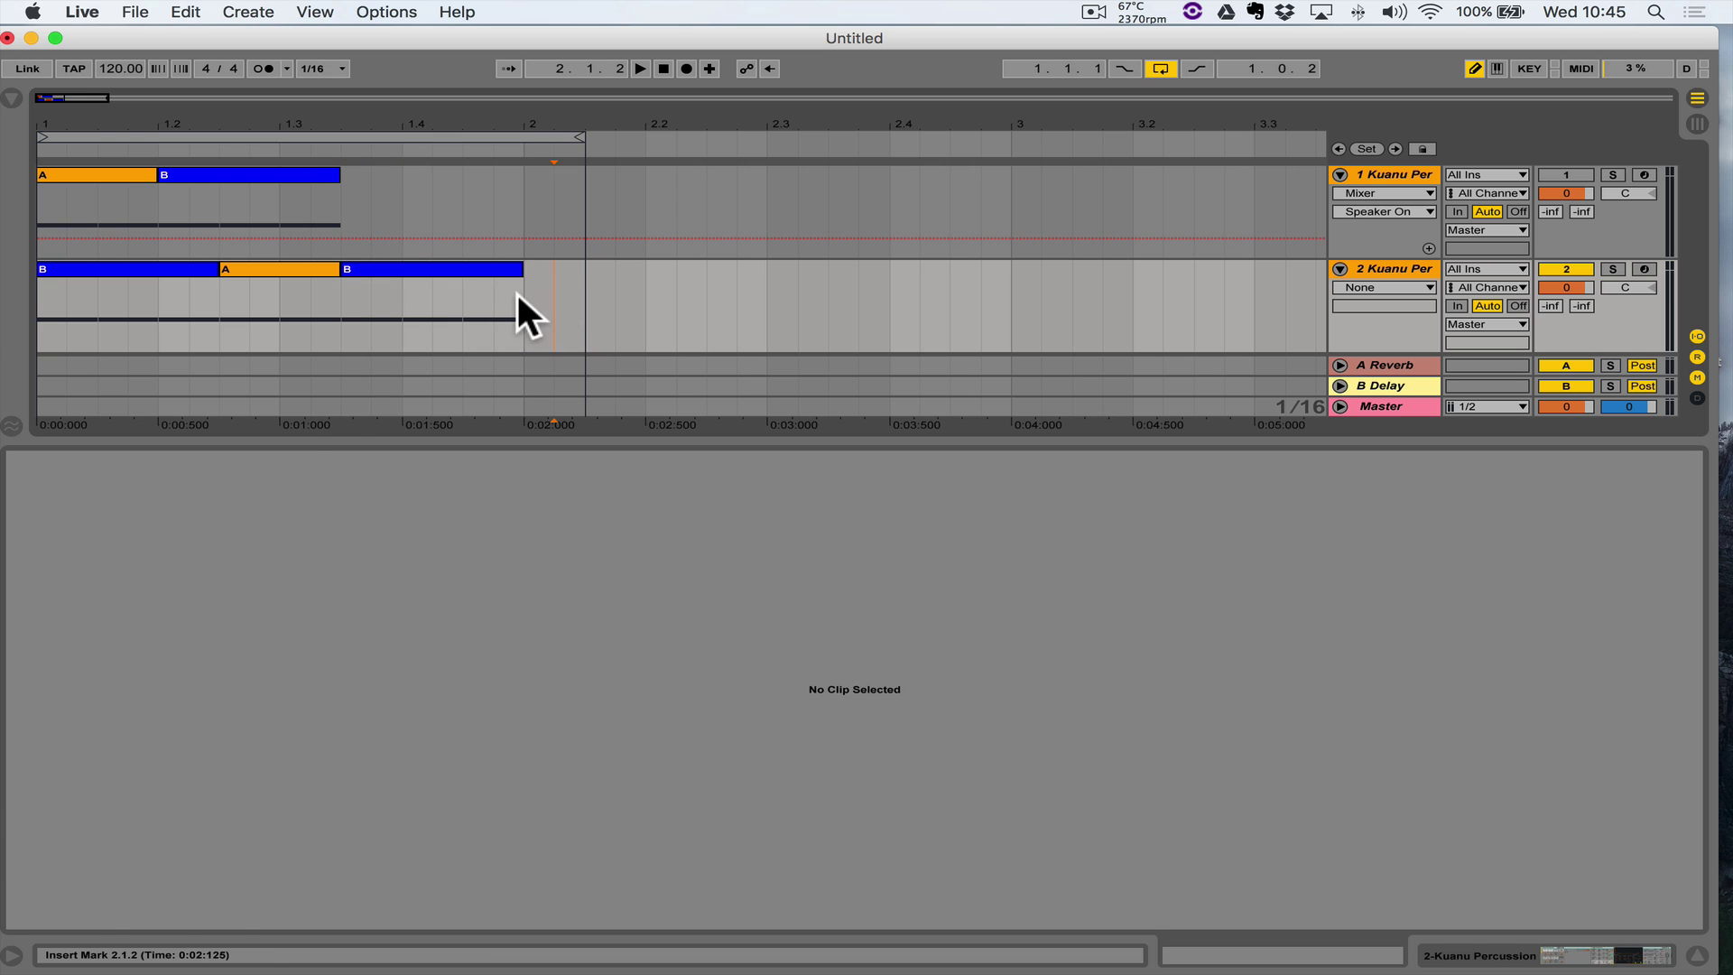
Play back the B A B pattern and shorten the loop to 1.0.0 to match its length
{"action": "left_click_drag", "start_coordinate": [517, 290], "coordinate": [16, 307]}
{"action": "key", "text": "super+space"}
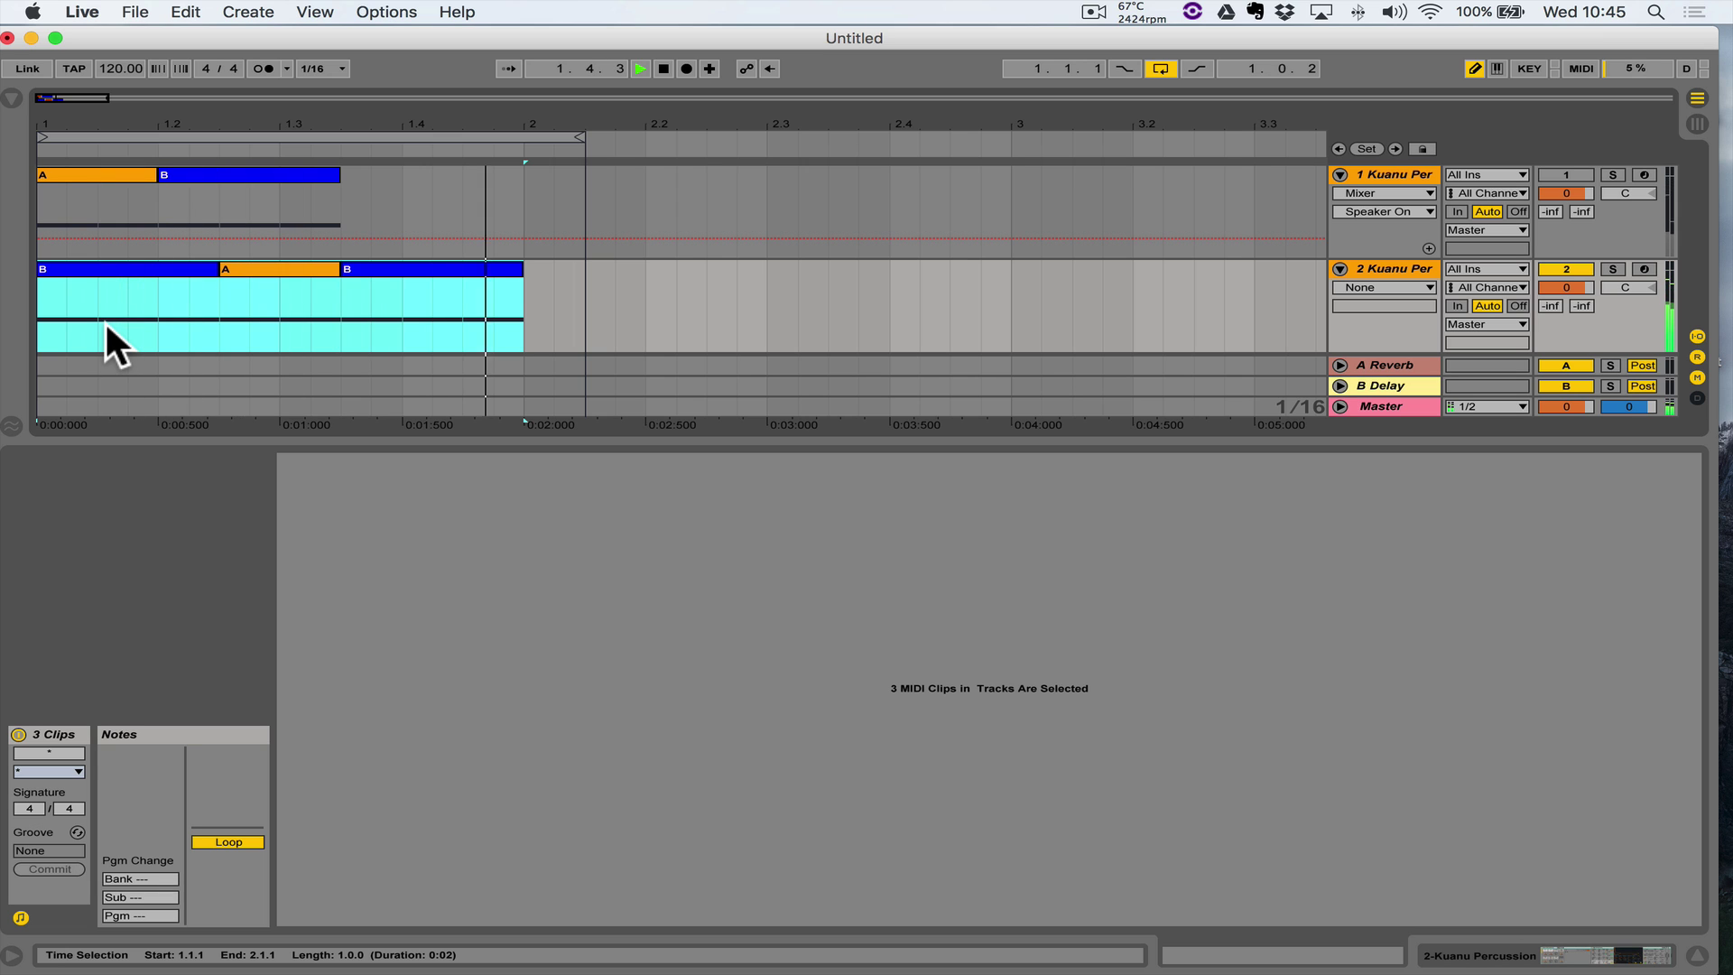
{"action": "key", "text": "space"}
{"action": "left_click_drag", "start_coordinate": [573, 136], "coordinate": [515, 138]}
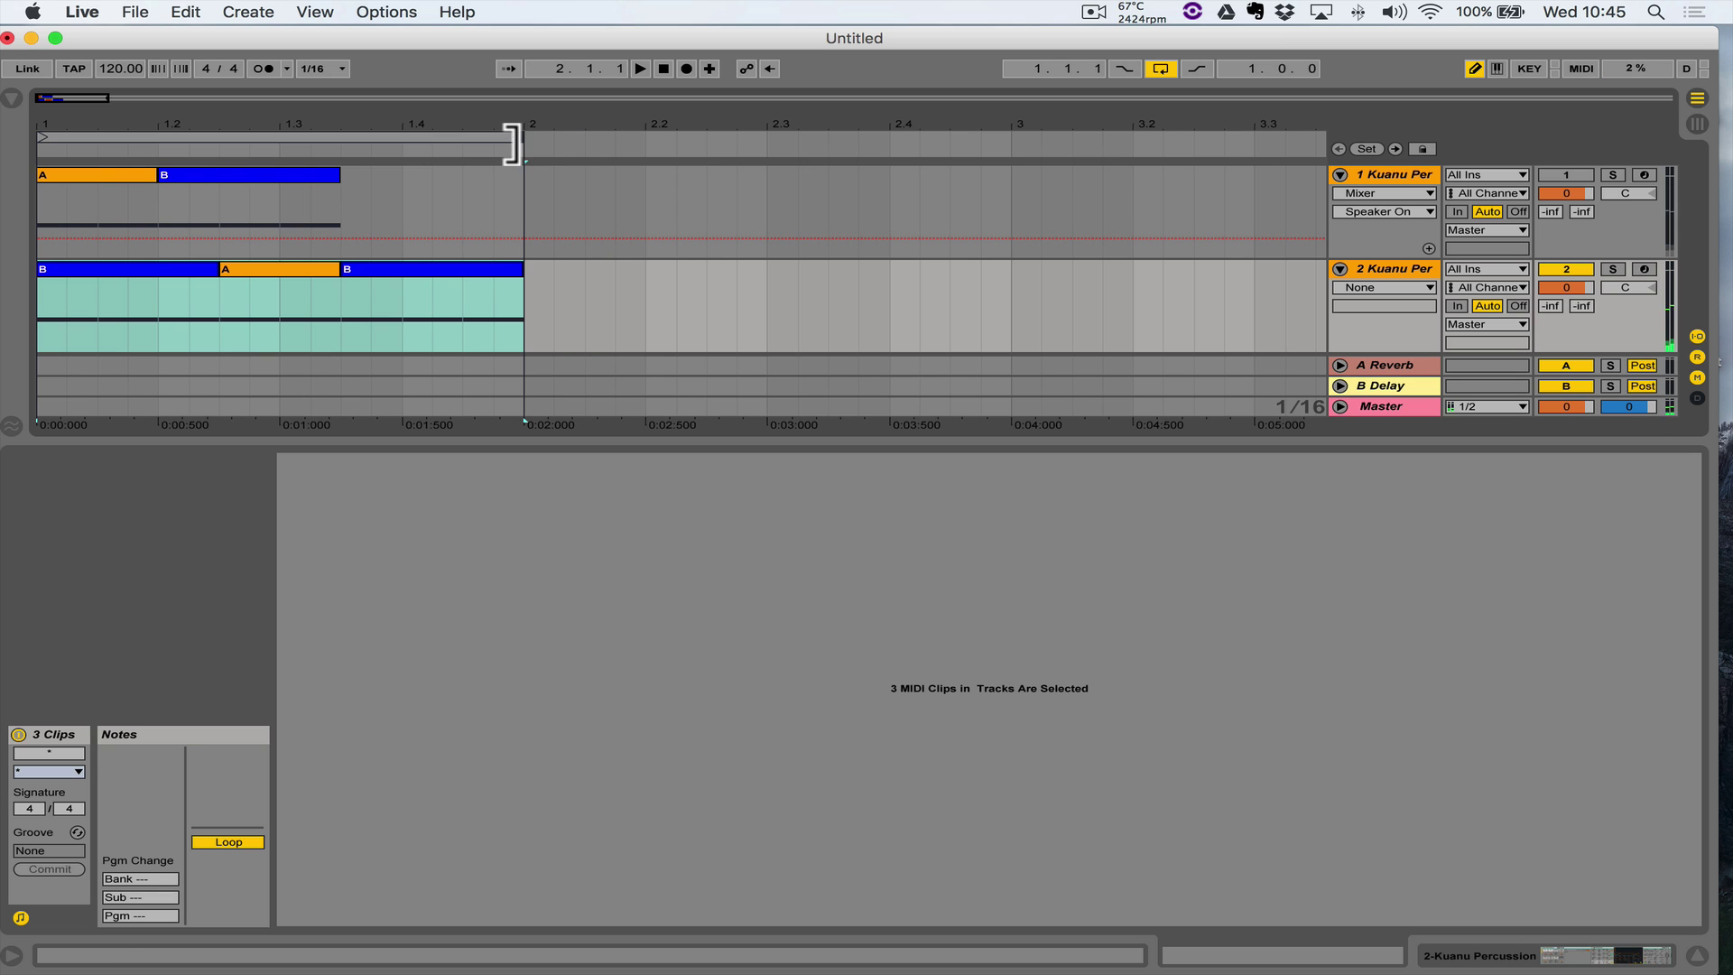
{"action": "key", "text": "space"}
{"action": "key", "text": "space"}
Replace the last B clip on the second track with a copy of clip A to form a B A A pattern
{"action": "left_click", "coordinate": [379, 268]}
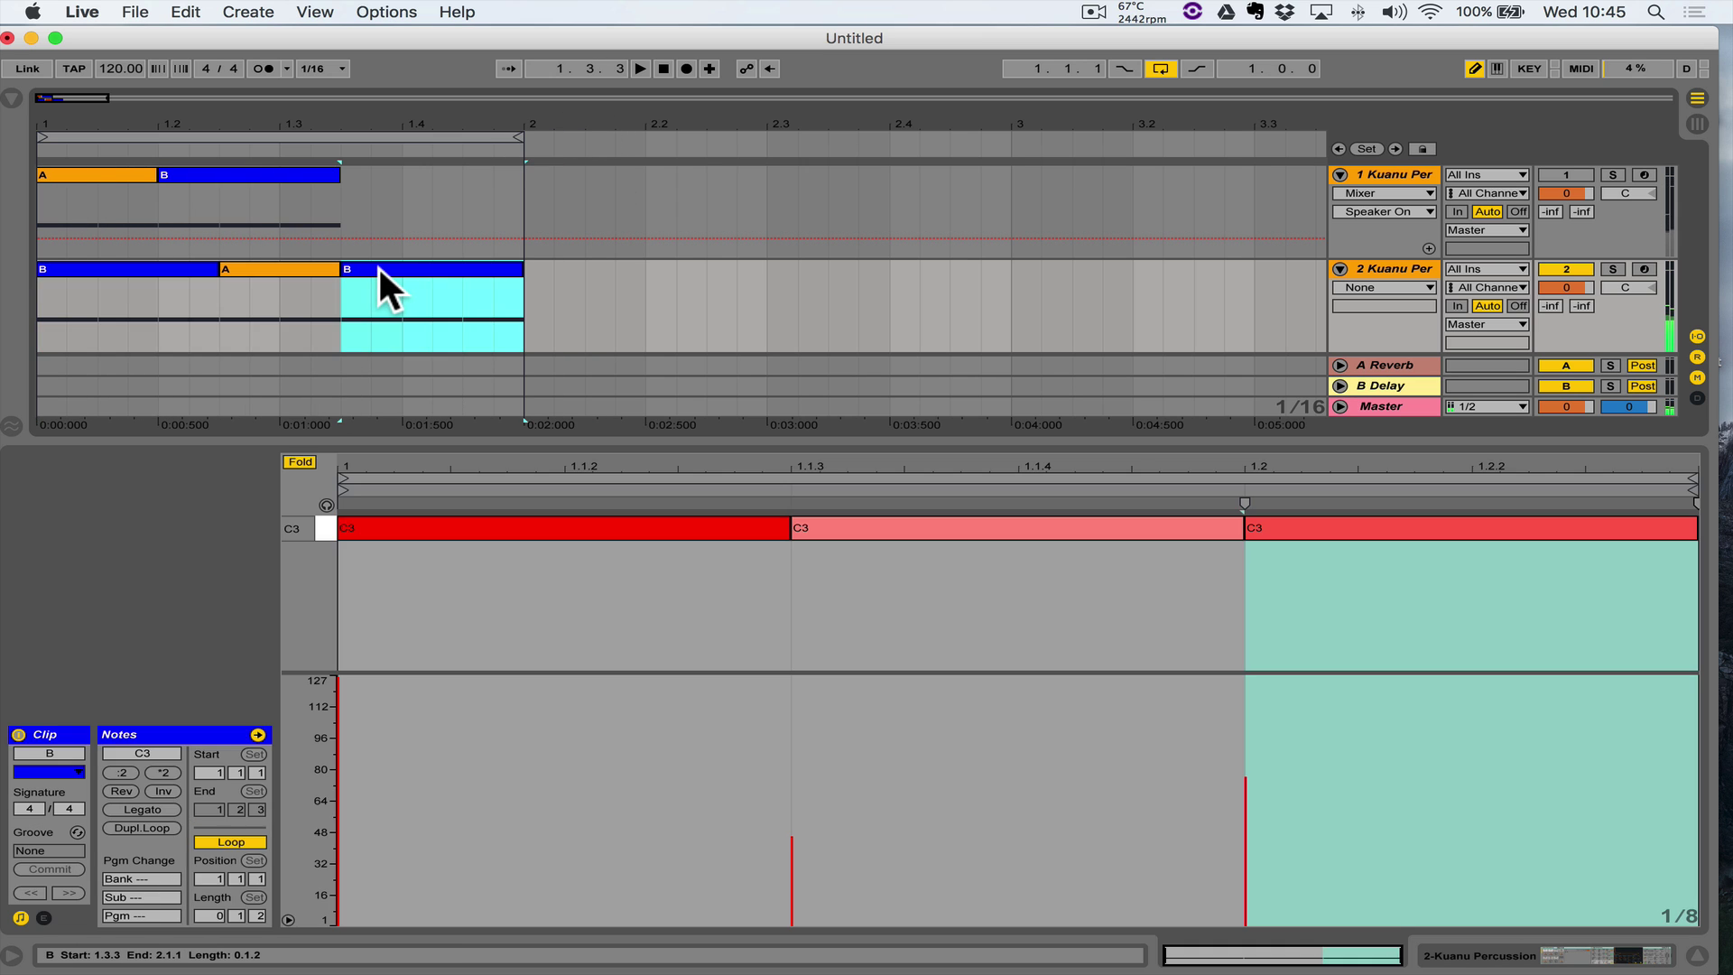
{"action": "key", "text": "Delete"}
{"action": "left_click", "coordinate": [104, 175]}
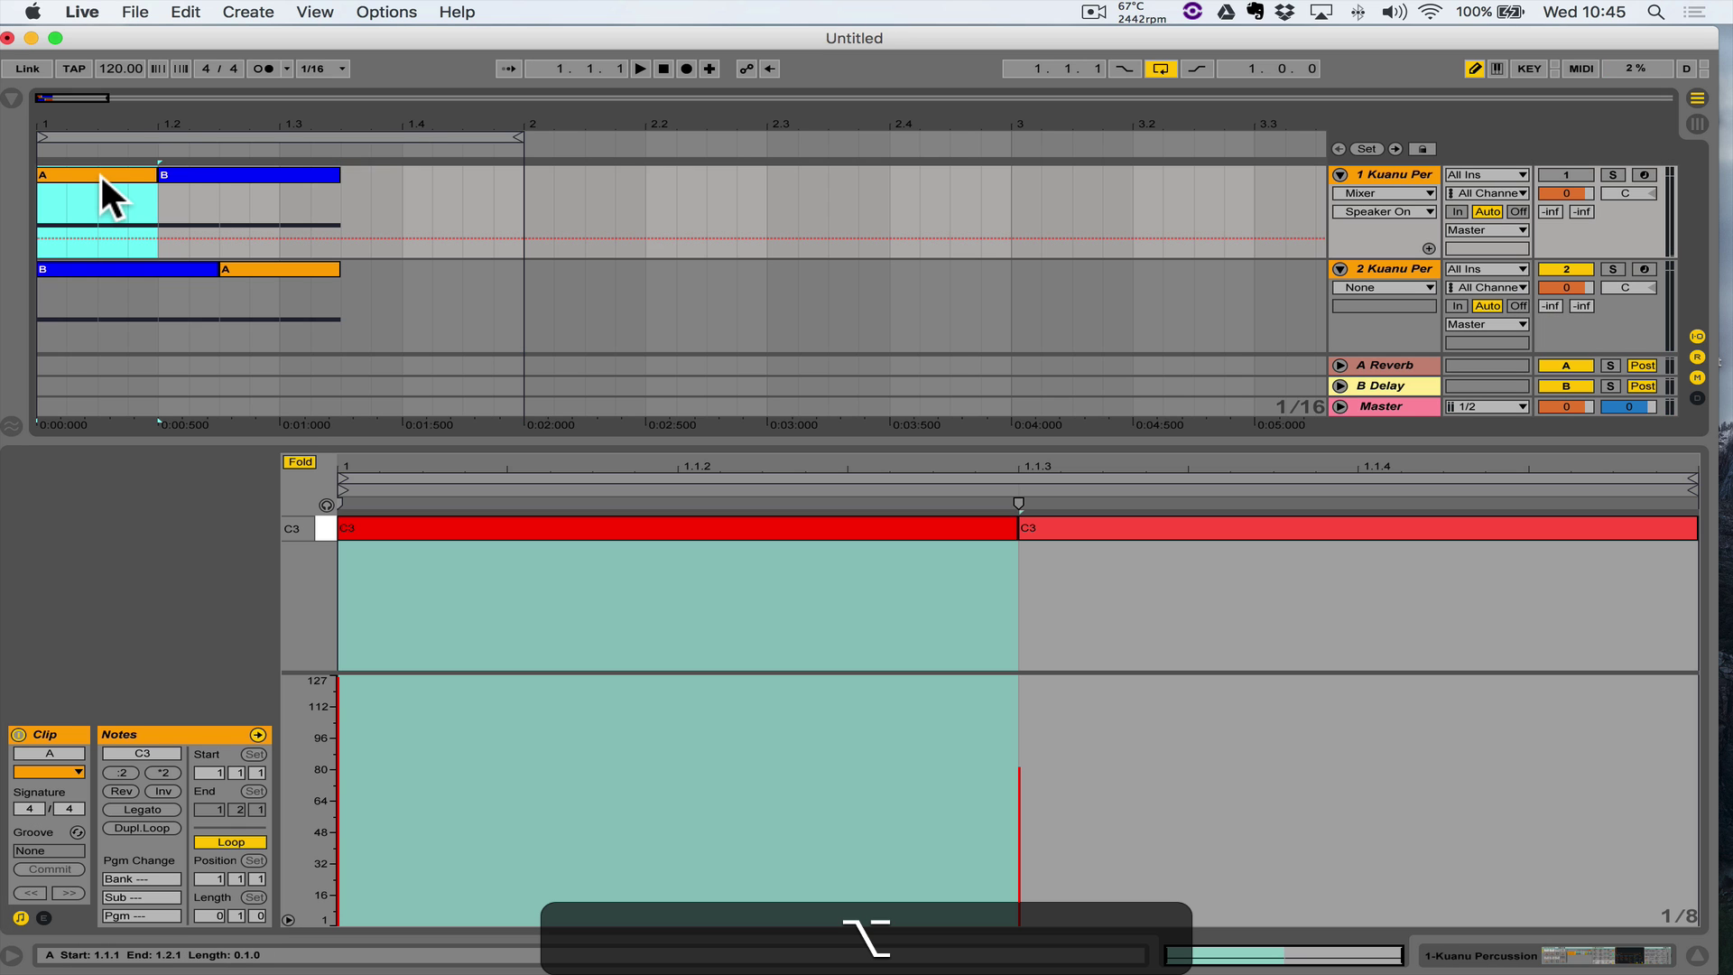
{"action": "left_click_drag", "start_coordinate": [100, 171], "coordinate": [408, 287]}
Shorten the loop to 0.3.2 around the B A A pattern and audition it
{"action": "left_click_drag", "start_coordinate": [520, 141], "coordinate": [464, 144]}
{"action": "key", "text": "space"}
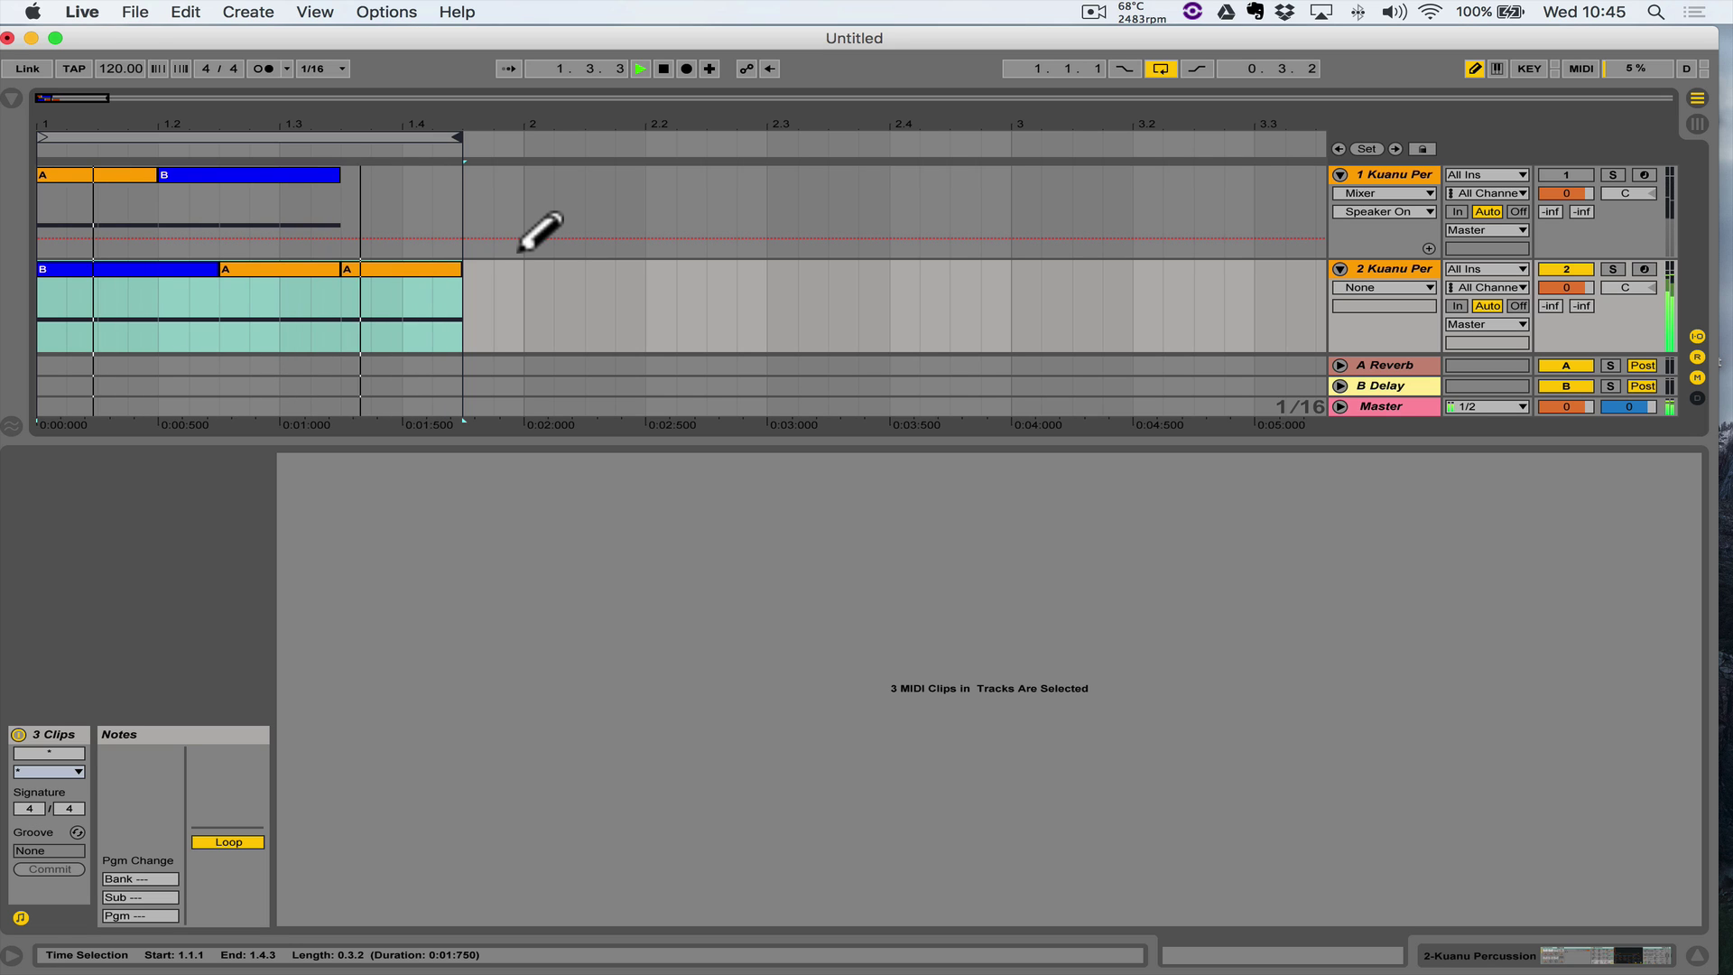
{"action": "key", "text": "space"}
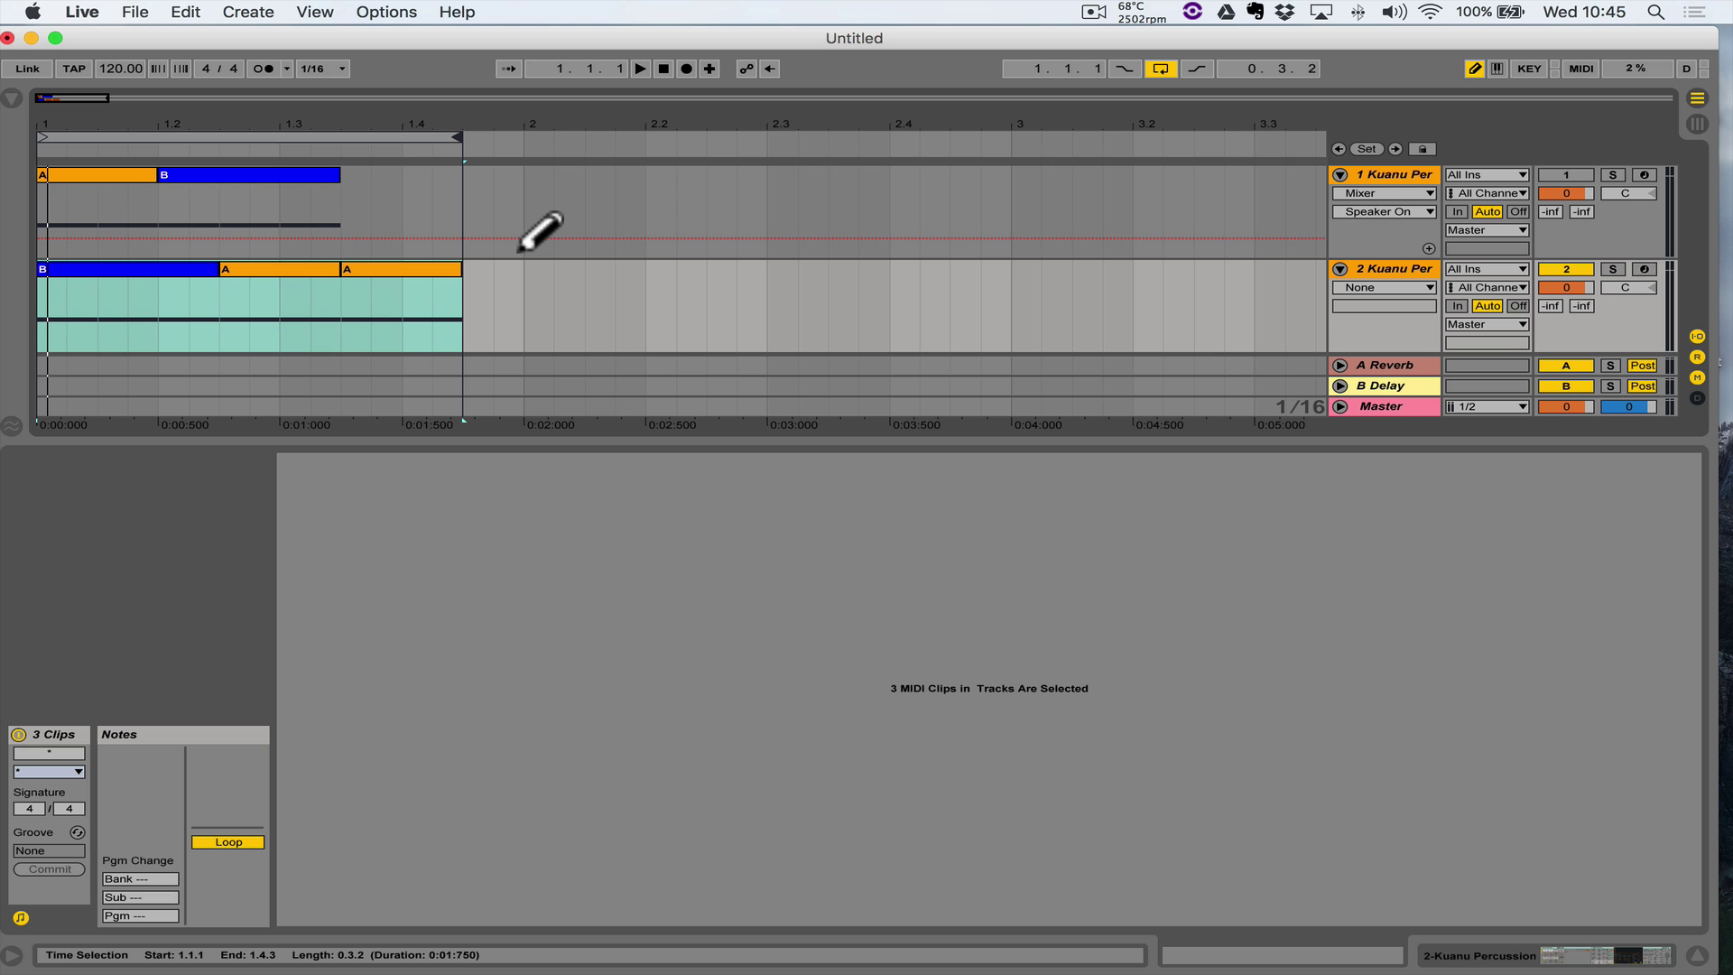
{"action": "key", "text": "space"}
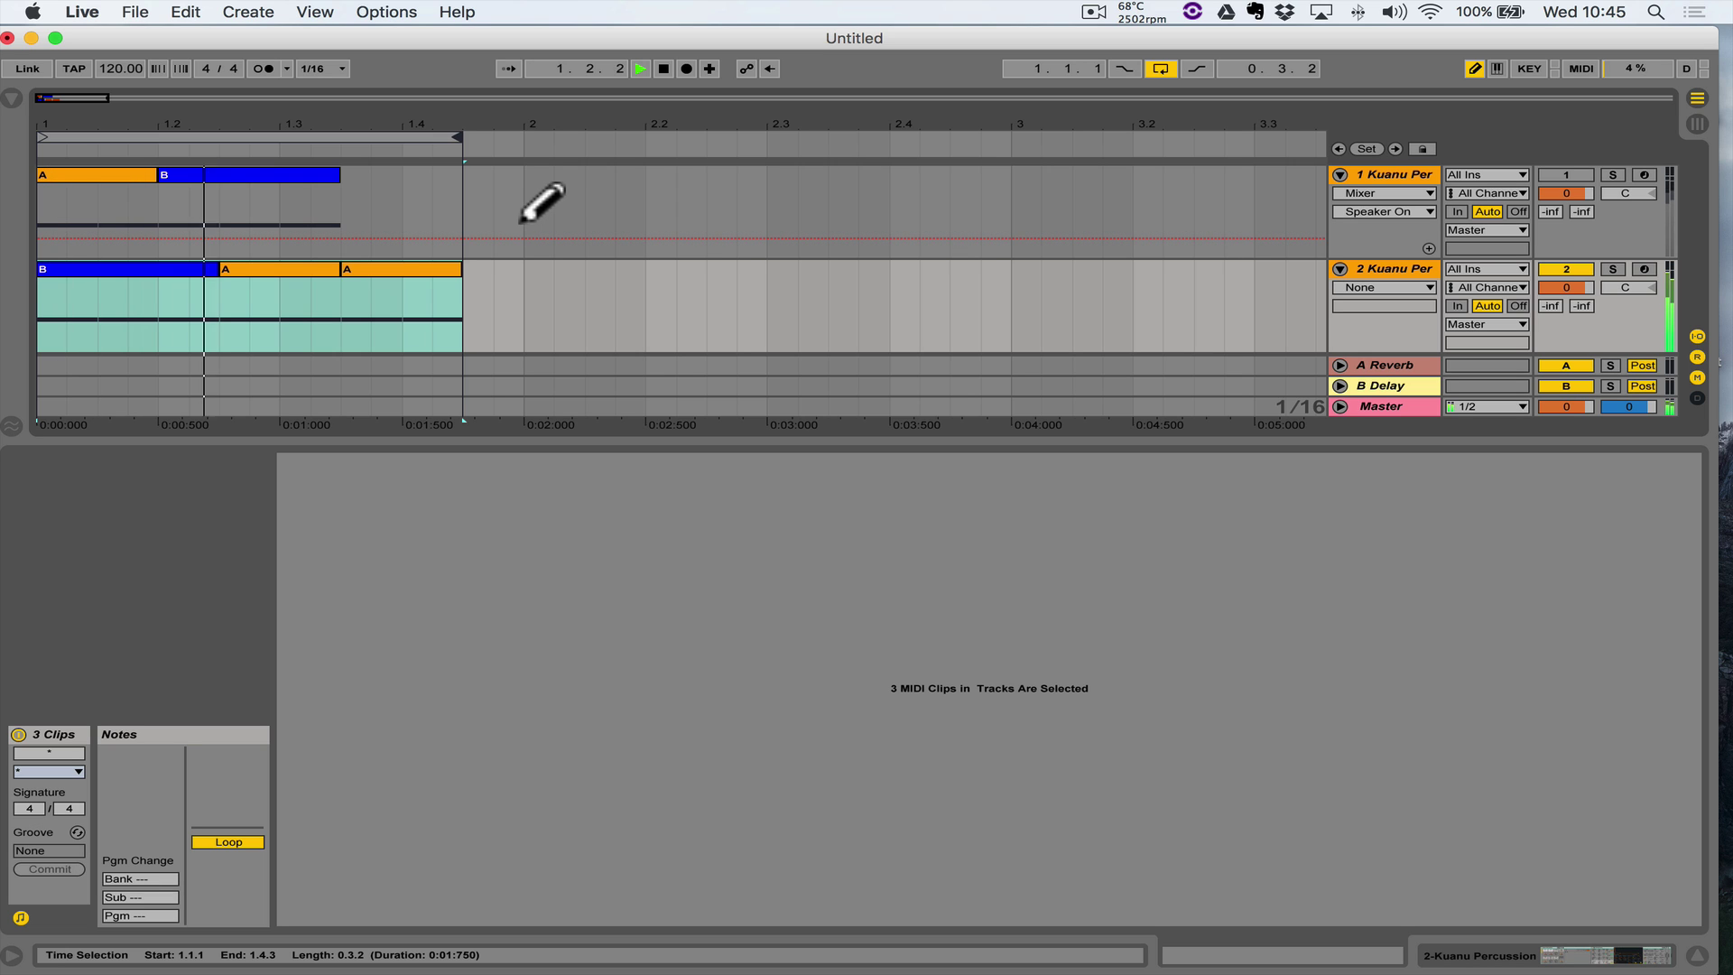
{"action": "key", "text": "space"}
Copy the B A A group on the second track and paste it at bar 2
{"action": "left_click", "coordinate": [479, 281]}
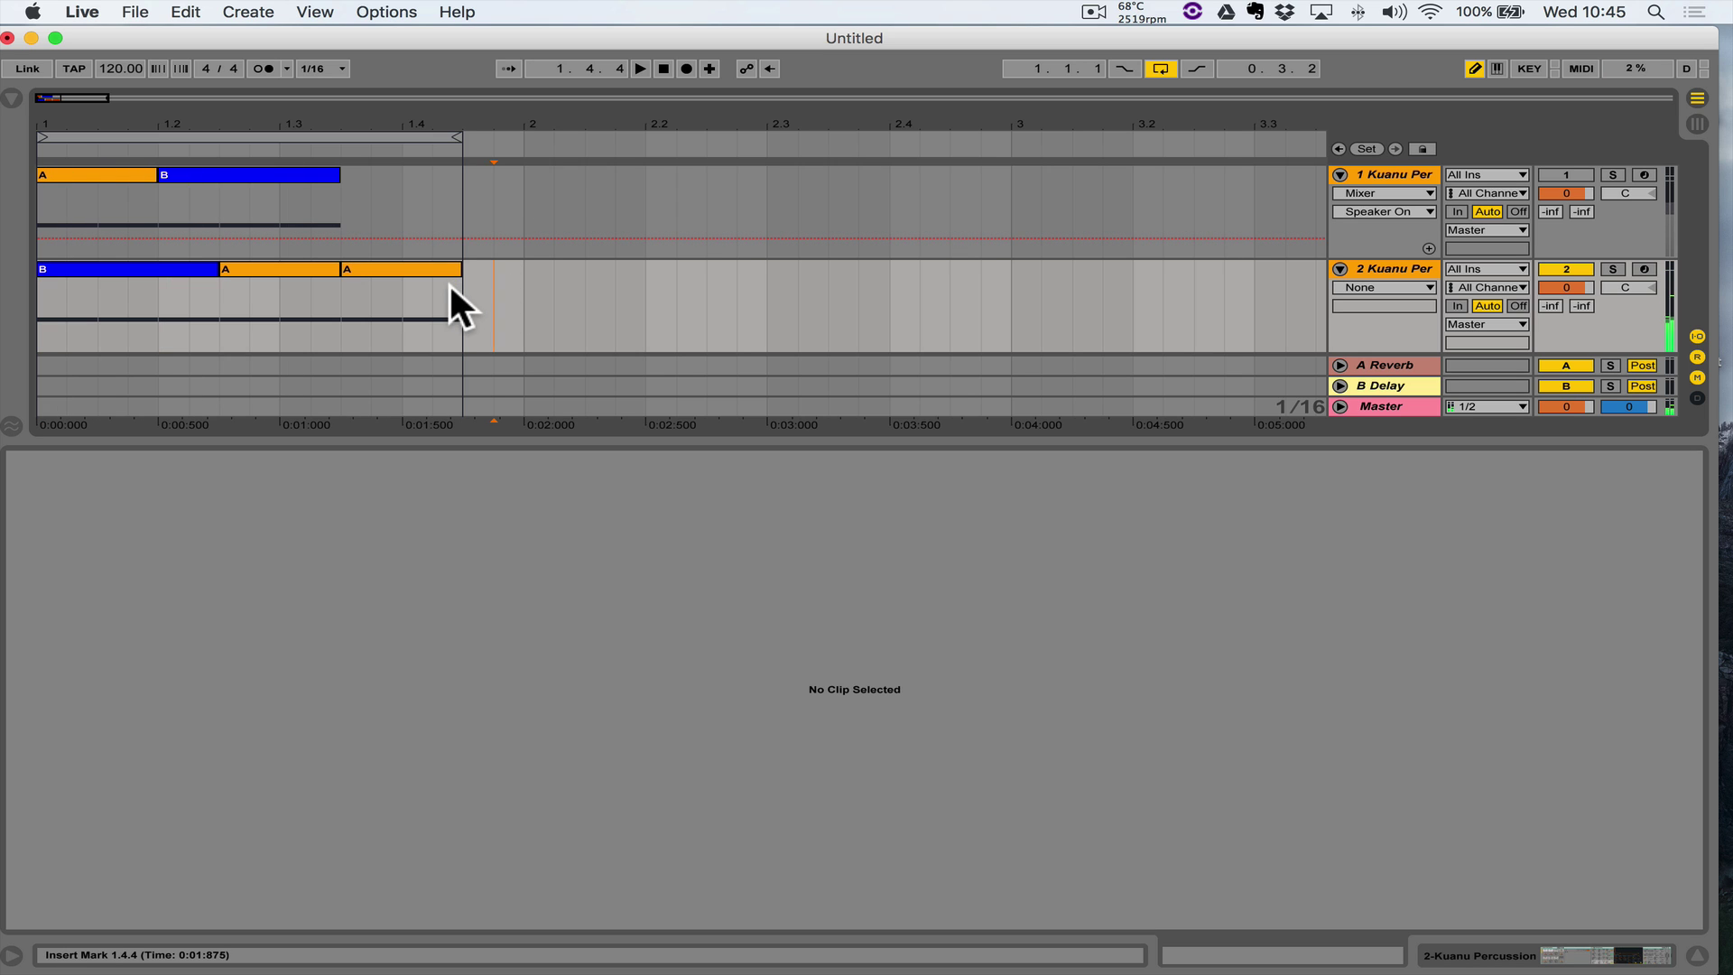
{"action": "left_click_drag", "start_coordinate": [458, 279], "coordinate": [42, 287]}
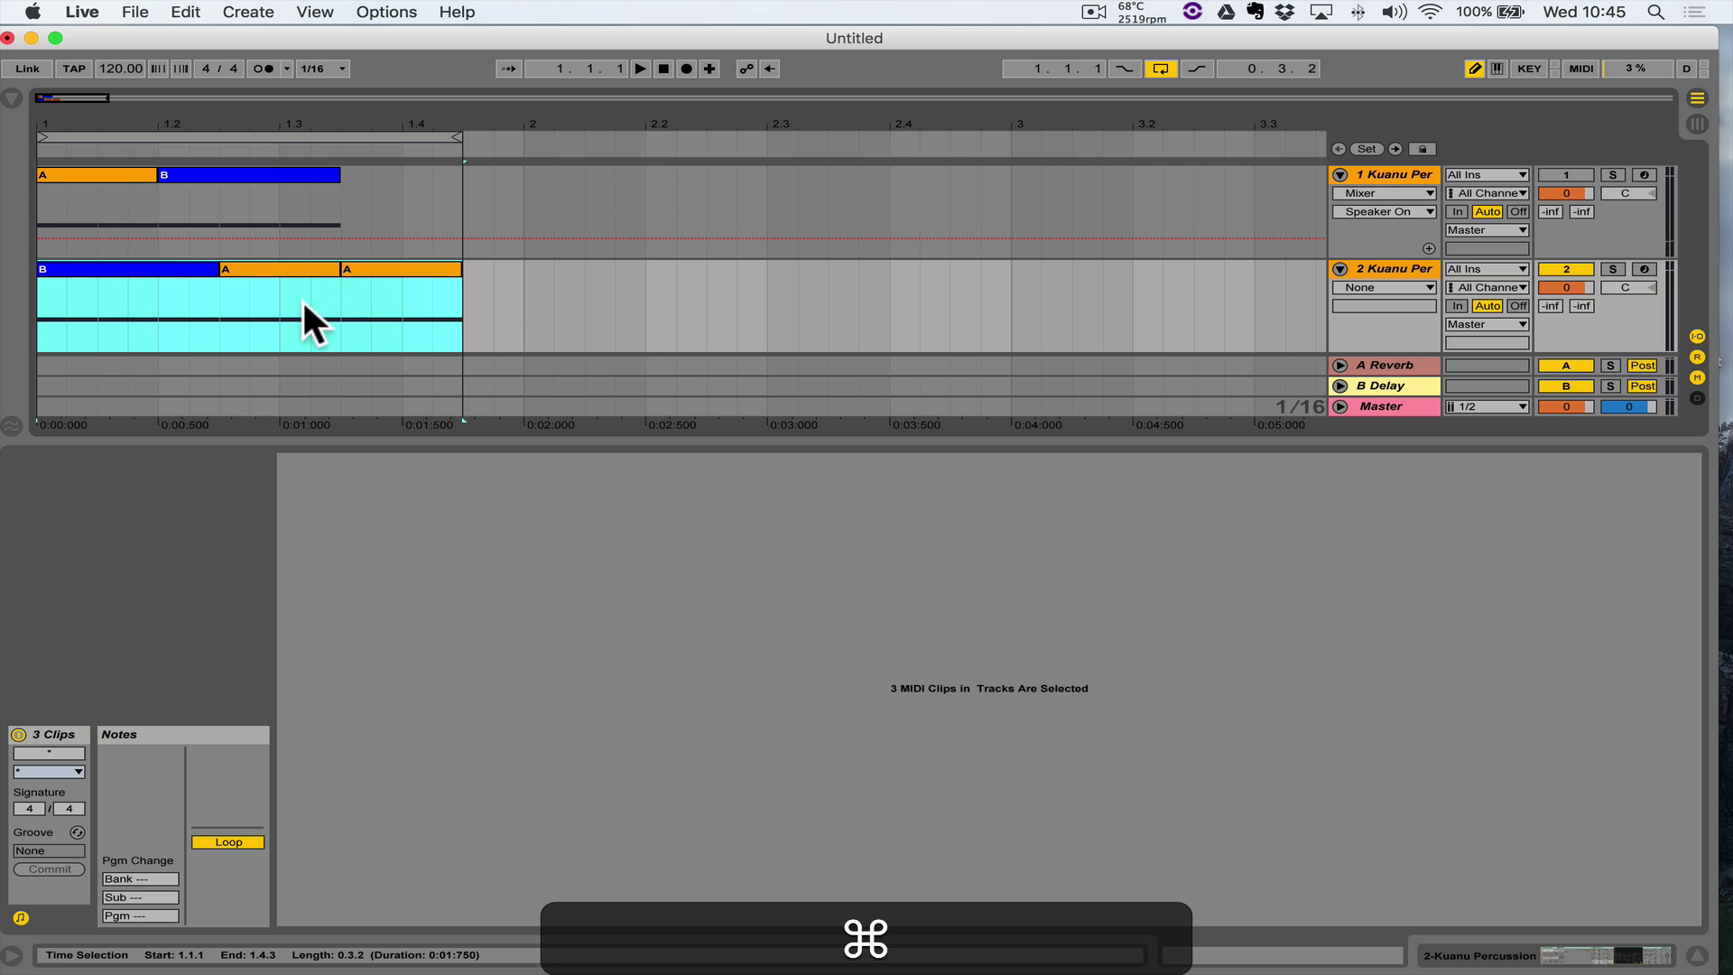
{"action": "key", "text": "super+c"}
{"action": "left_click", "coordinate": [520, 268]}
{"action": "key", "text": "super+v"}
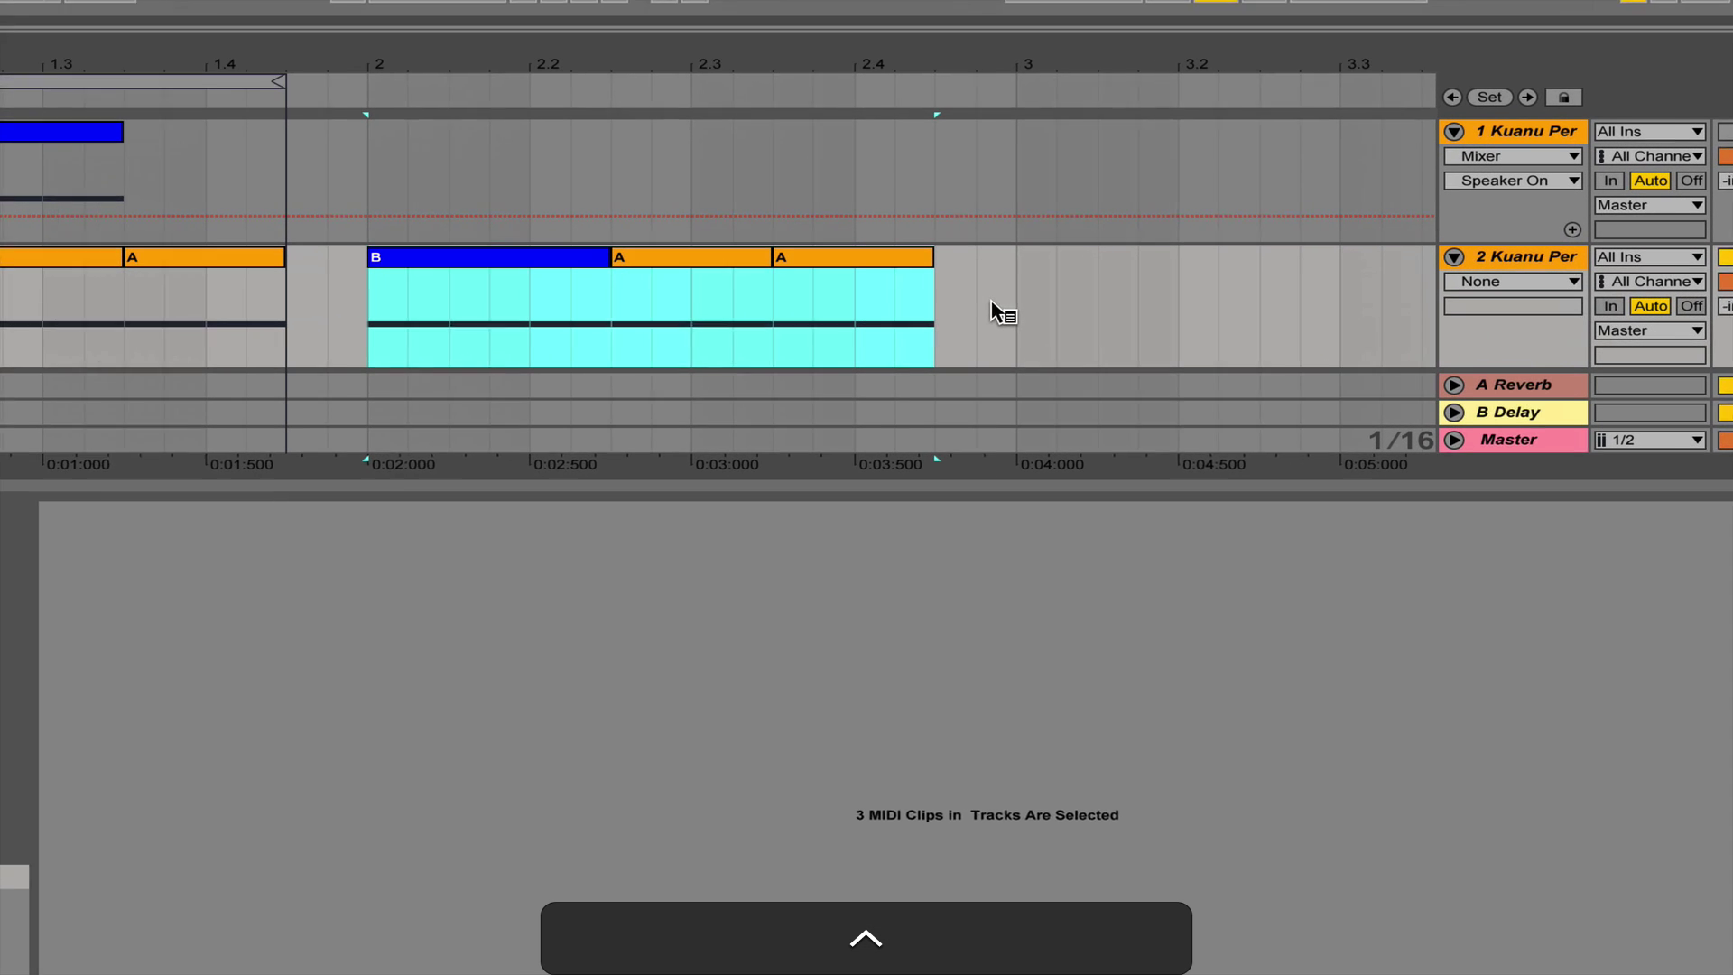
Examine the notes of each clip in the B A A group at bar 2
{"action": "left_click", "coordinate": [444, 255]}
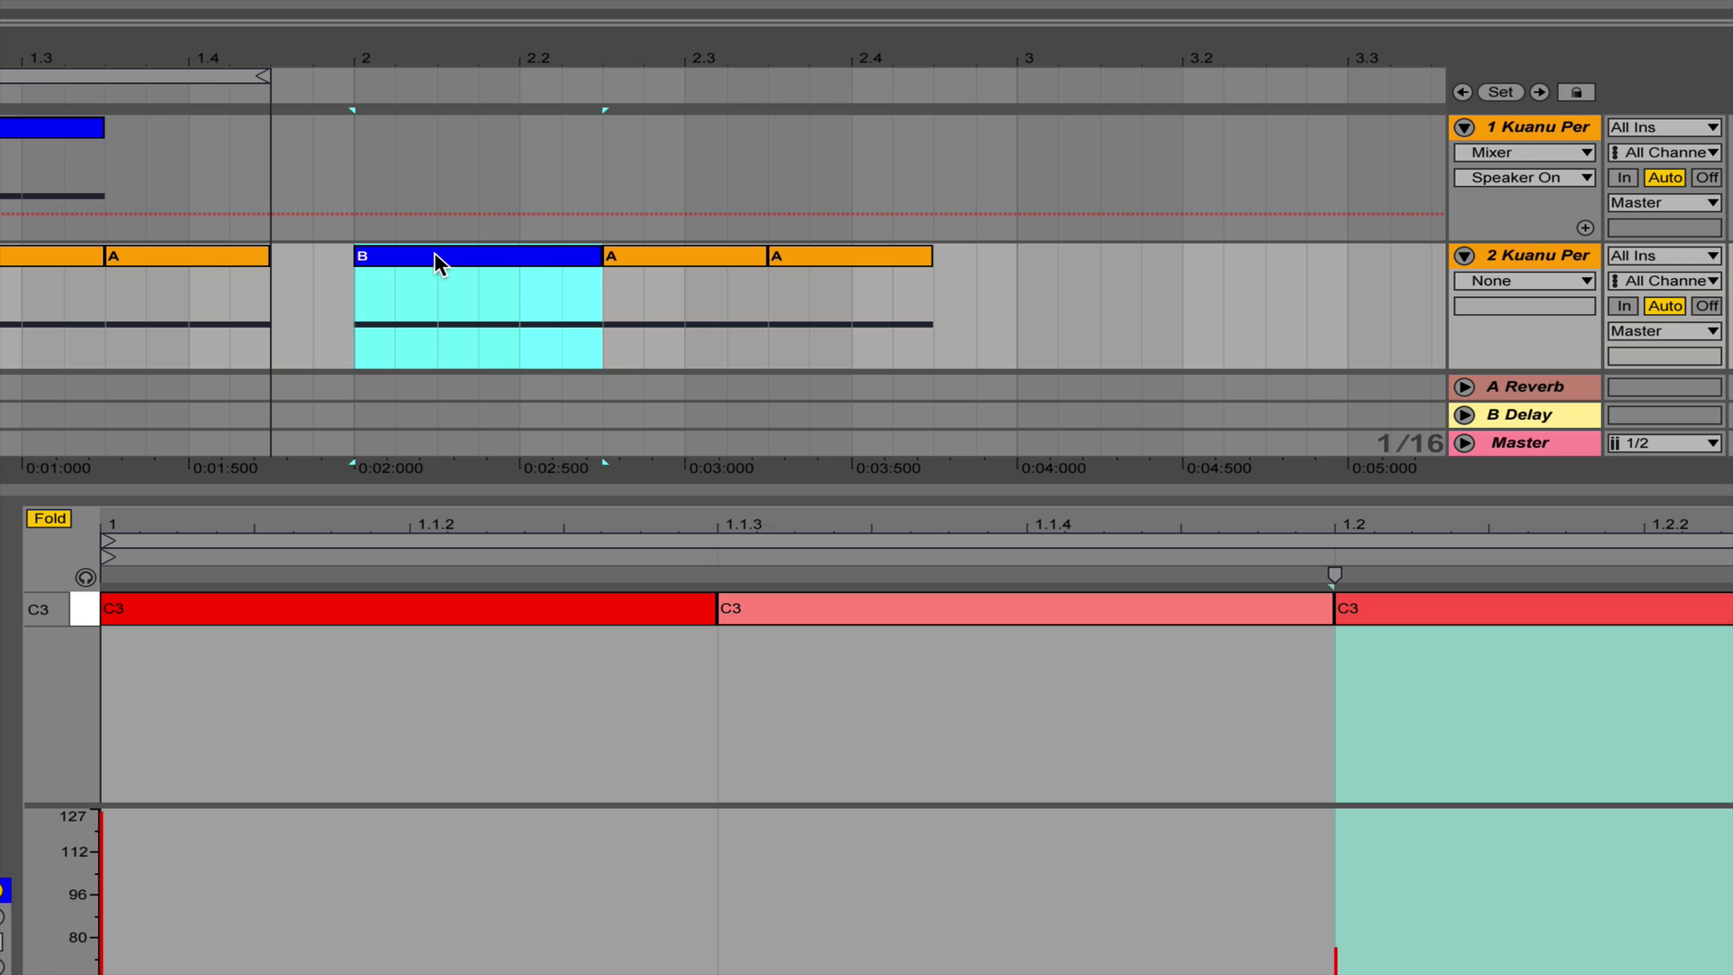
{"action": "left_click", "coordinate": [696, 255]}
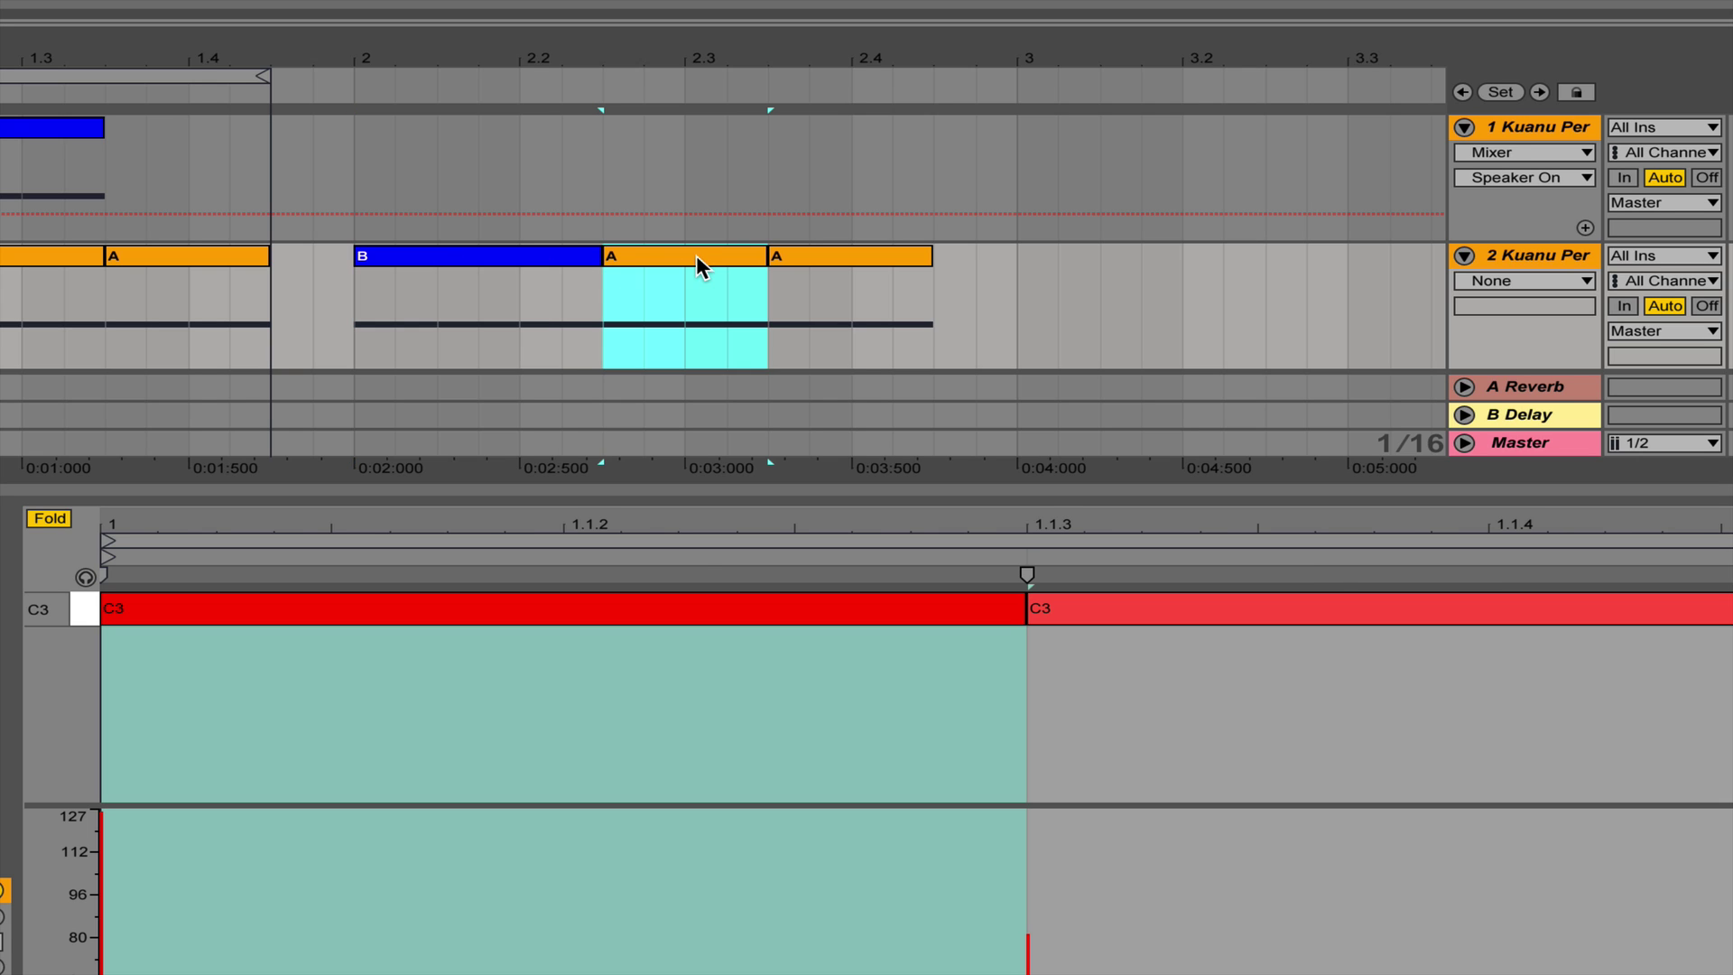
{"action": "left_click", "coordinate": [801, 255]}
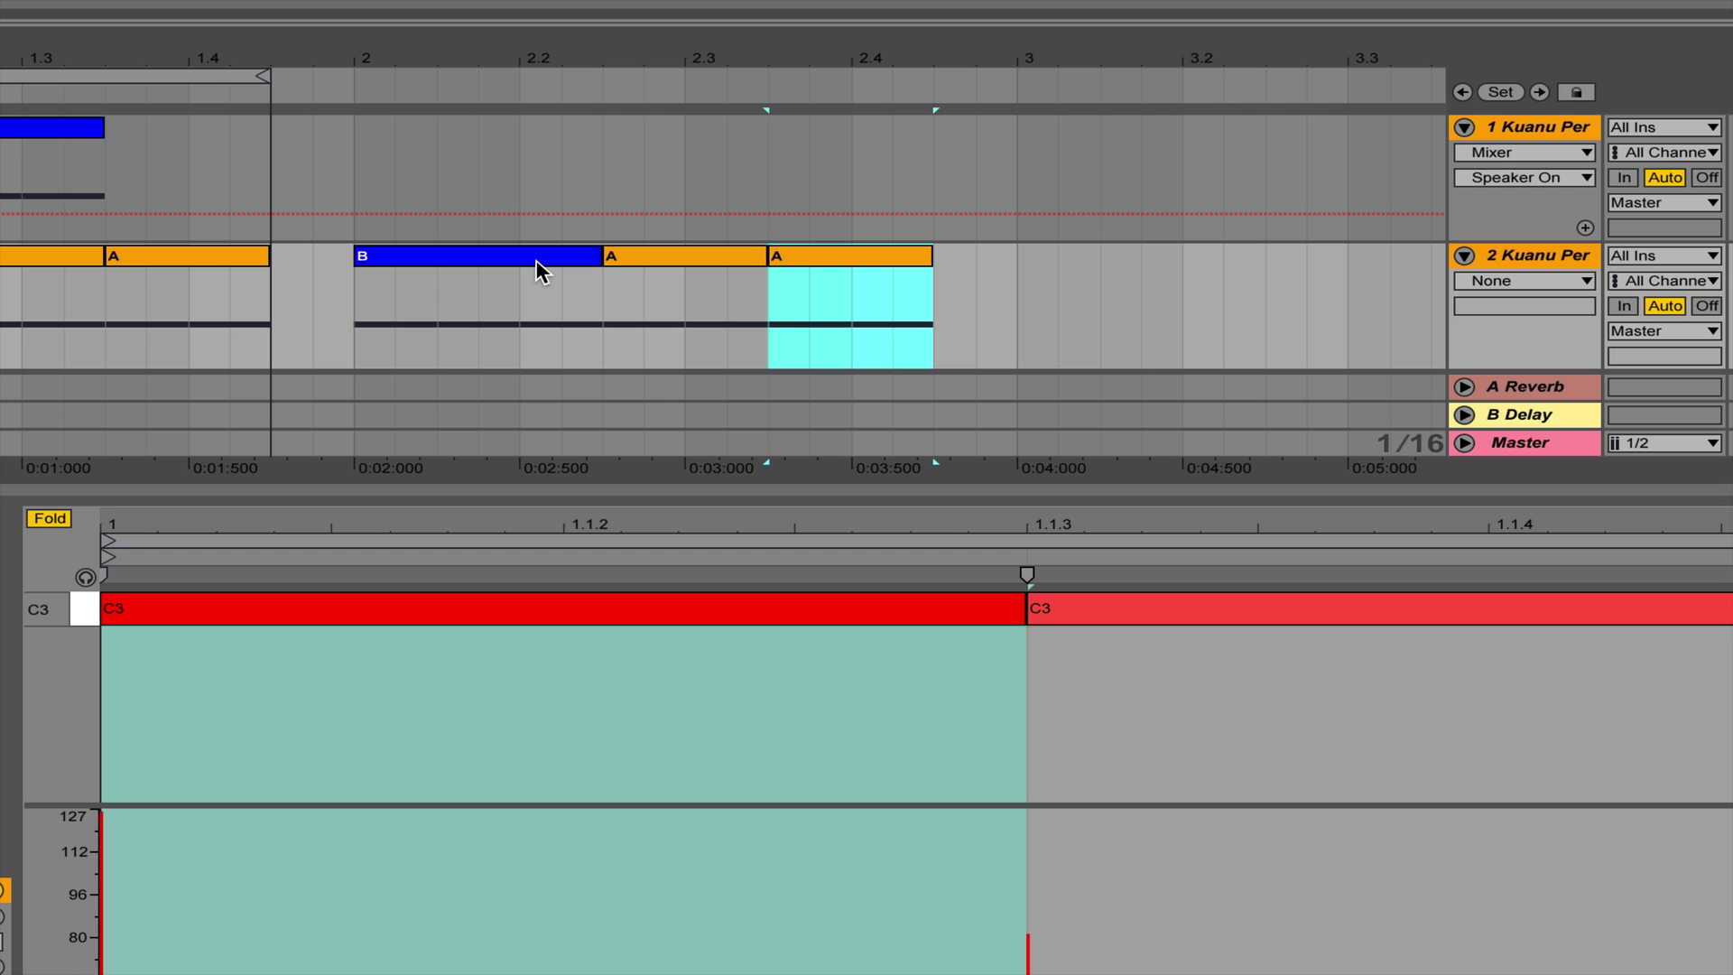
{"action": "left_click", "coordinate": [563, 288]}
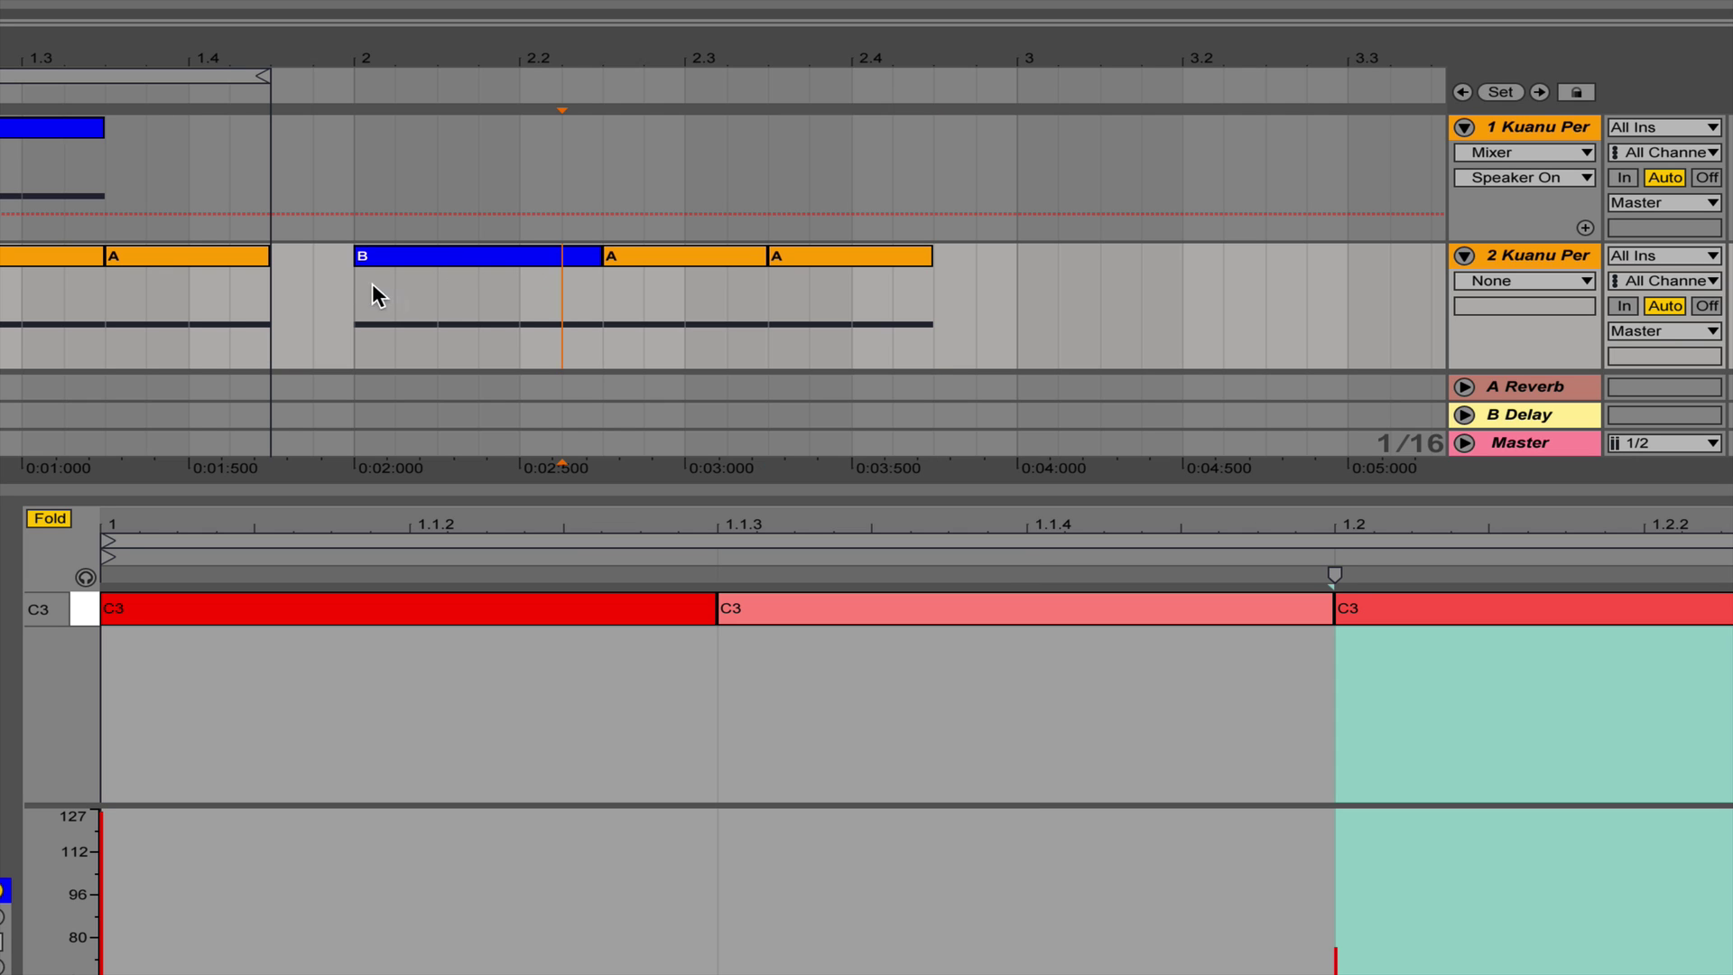
Insert a 7/8 time signature change at bar 2 and audition the B A A group from there
{"action": "left_click_drag", "start_coordinate": [352, 284], "coordinate": [930, 292]}
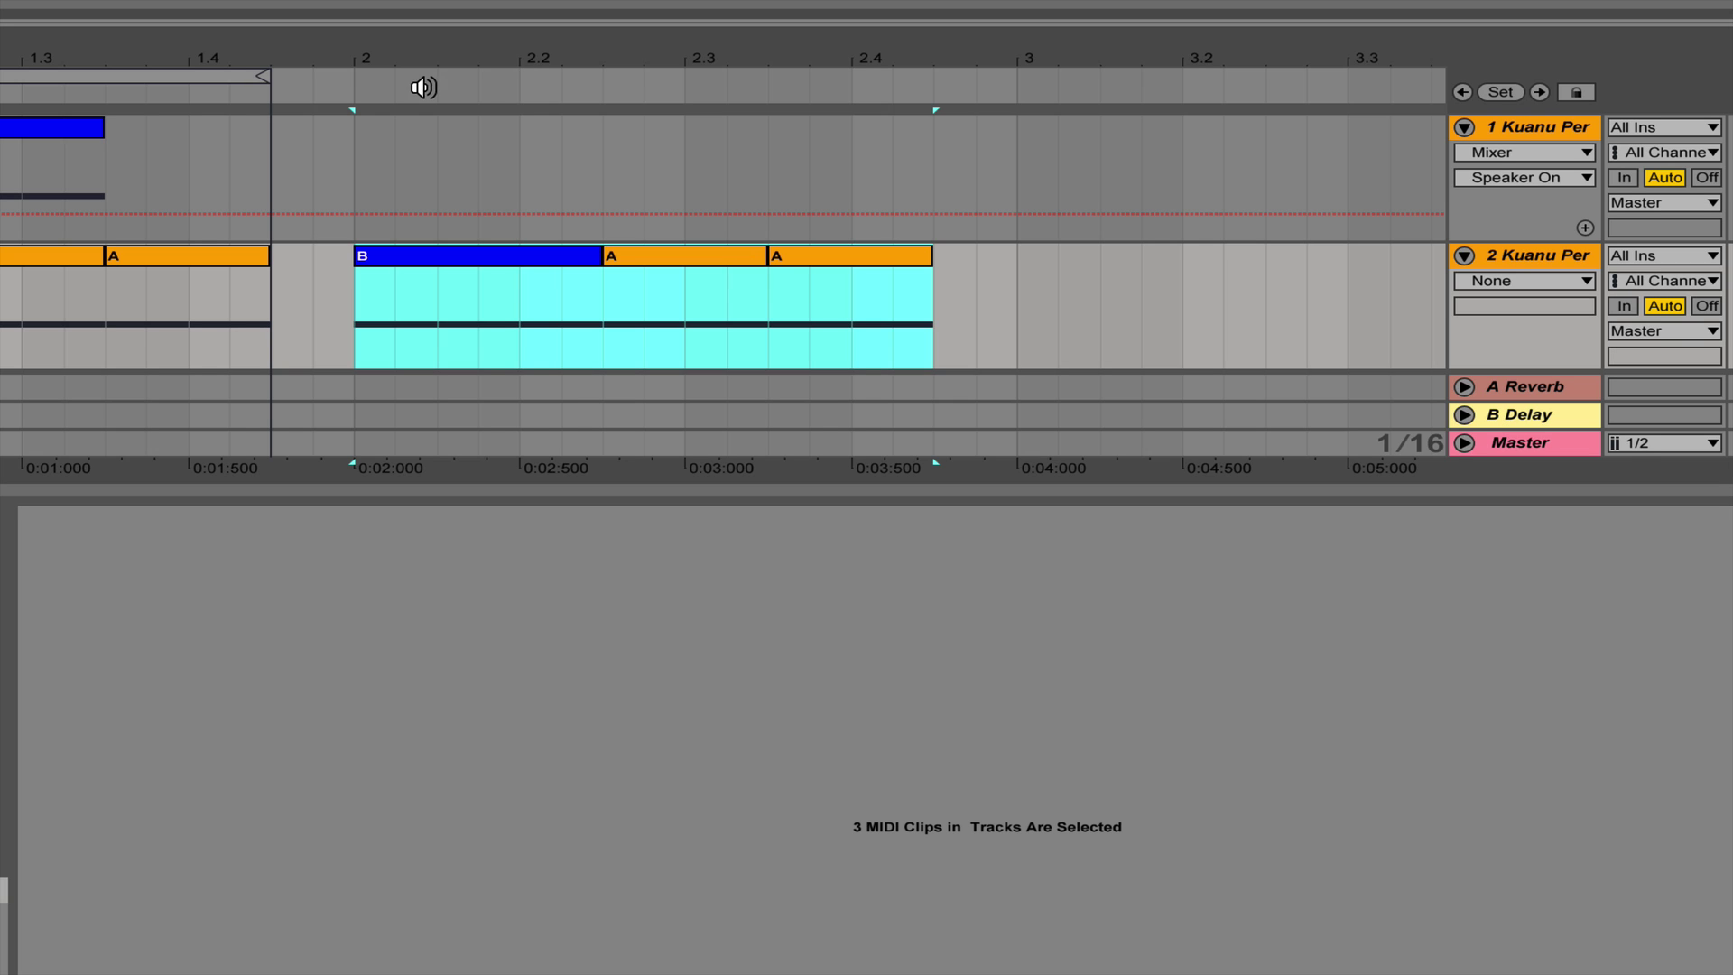
{"action": "right_click", "coordinate": [347, 80]}
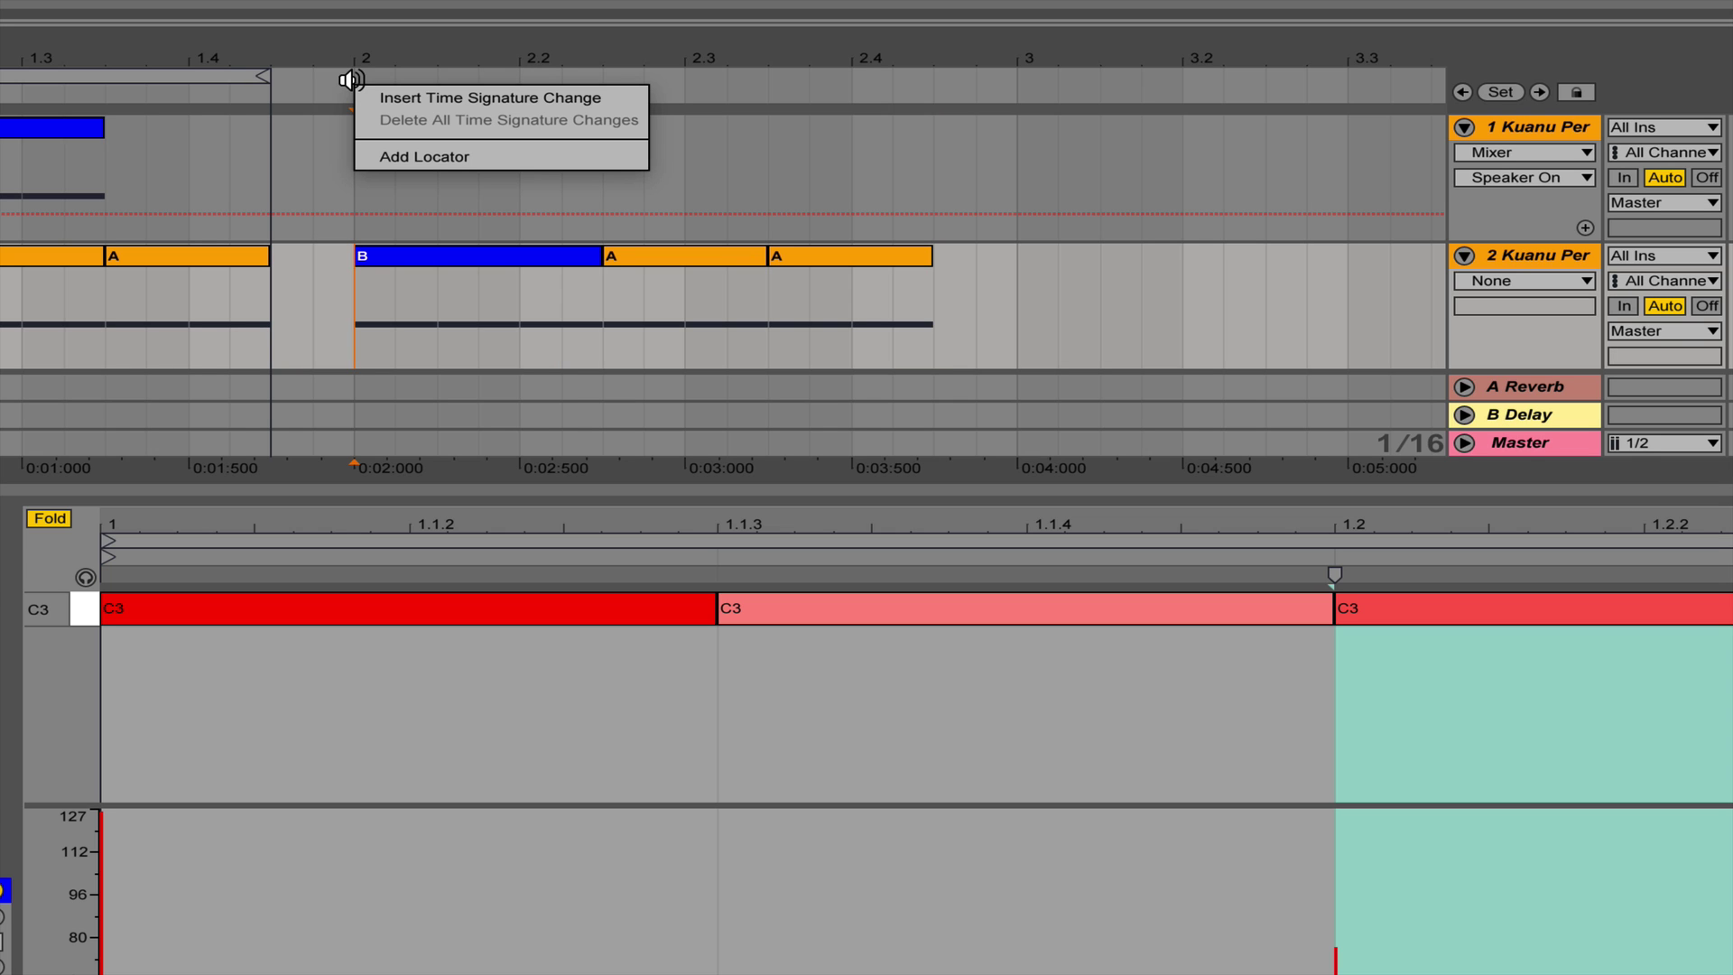
{"action": "left_click", "coordinate": [293, 90]}
{"action": "right_click", "coordinate": [360, 85]}
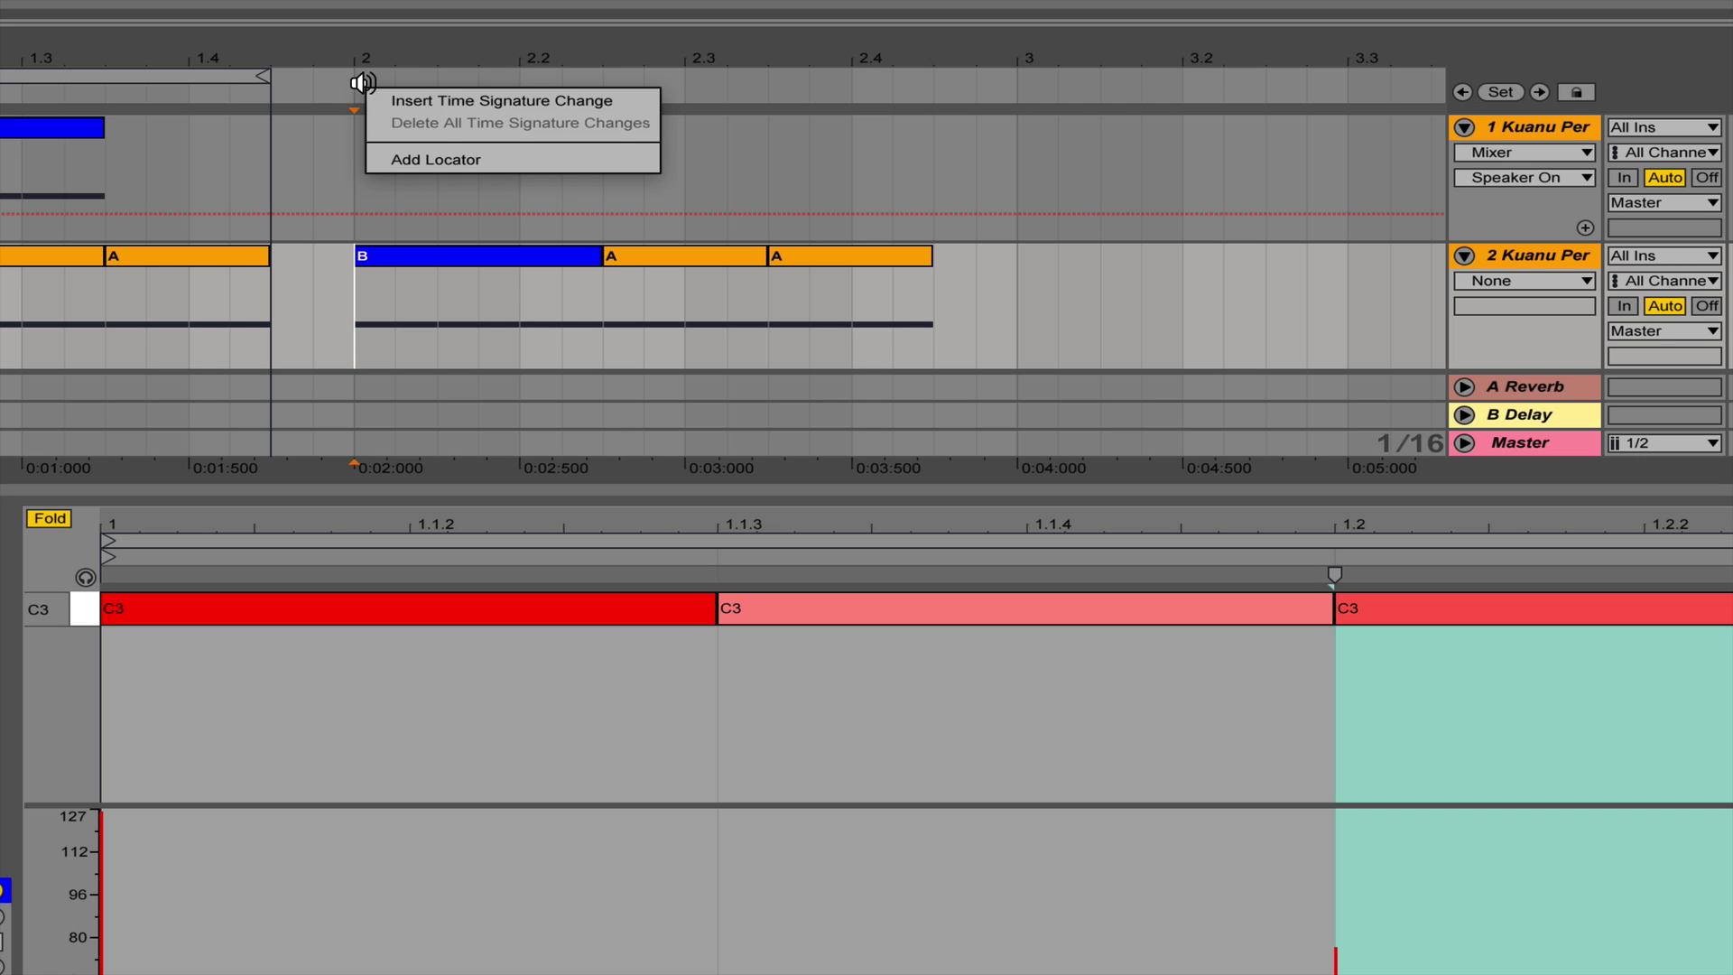
{"action": "left_click", "coordinate": [435, 103]}
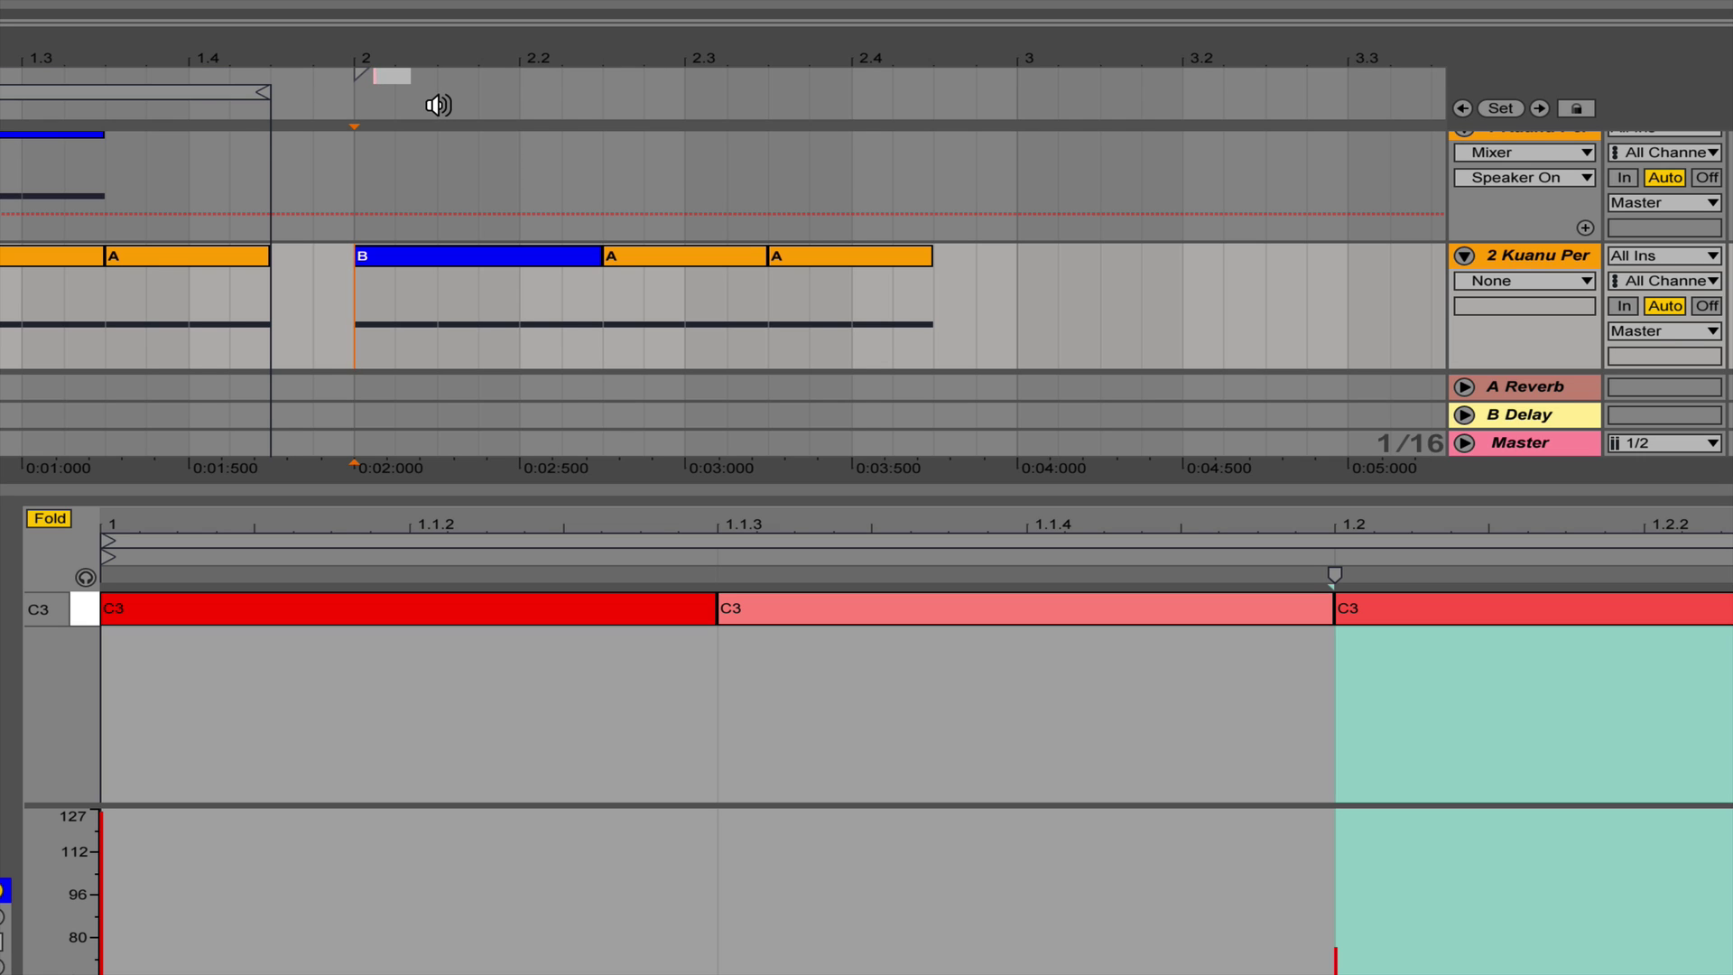
{"action": "type", "text": "7/8"}
{"action": "key", "text": "Return"}
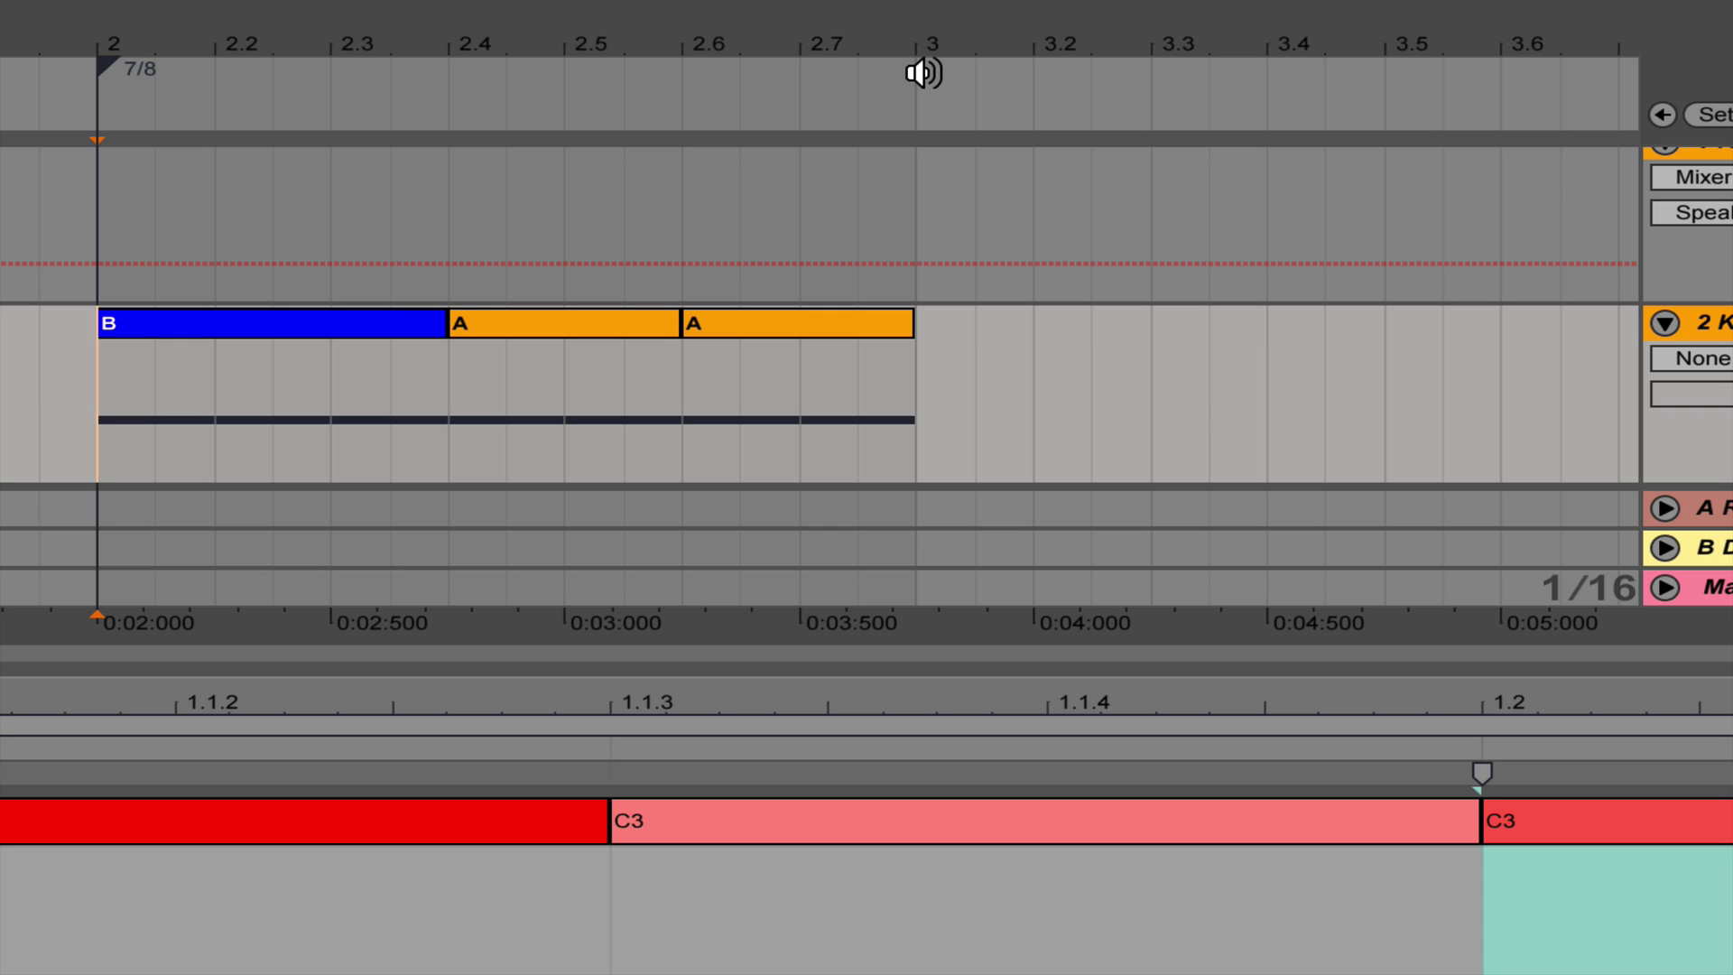
{"action": "mouse_move", "coordinate": [828, 56]}
{"action": "left_mouse_down"}
{"action": "mouse_move", "coordinate": [534, 52]}
{"action": "mouse_move", "coordinate": [835, 53]}
{"action": "mouse_move", "coordinate": [559, 47]}
{"action": "left_mouse_up"}
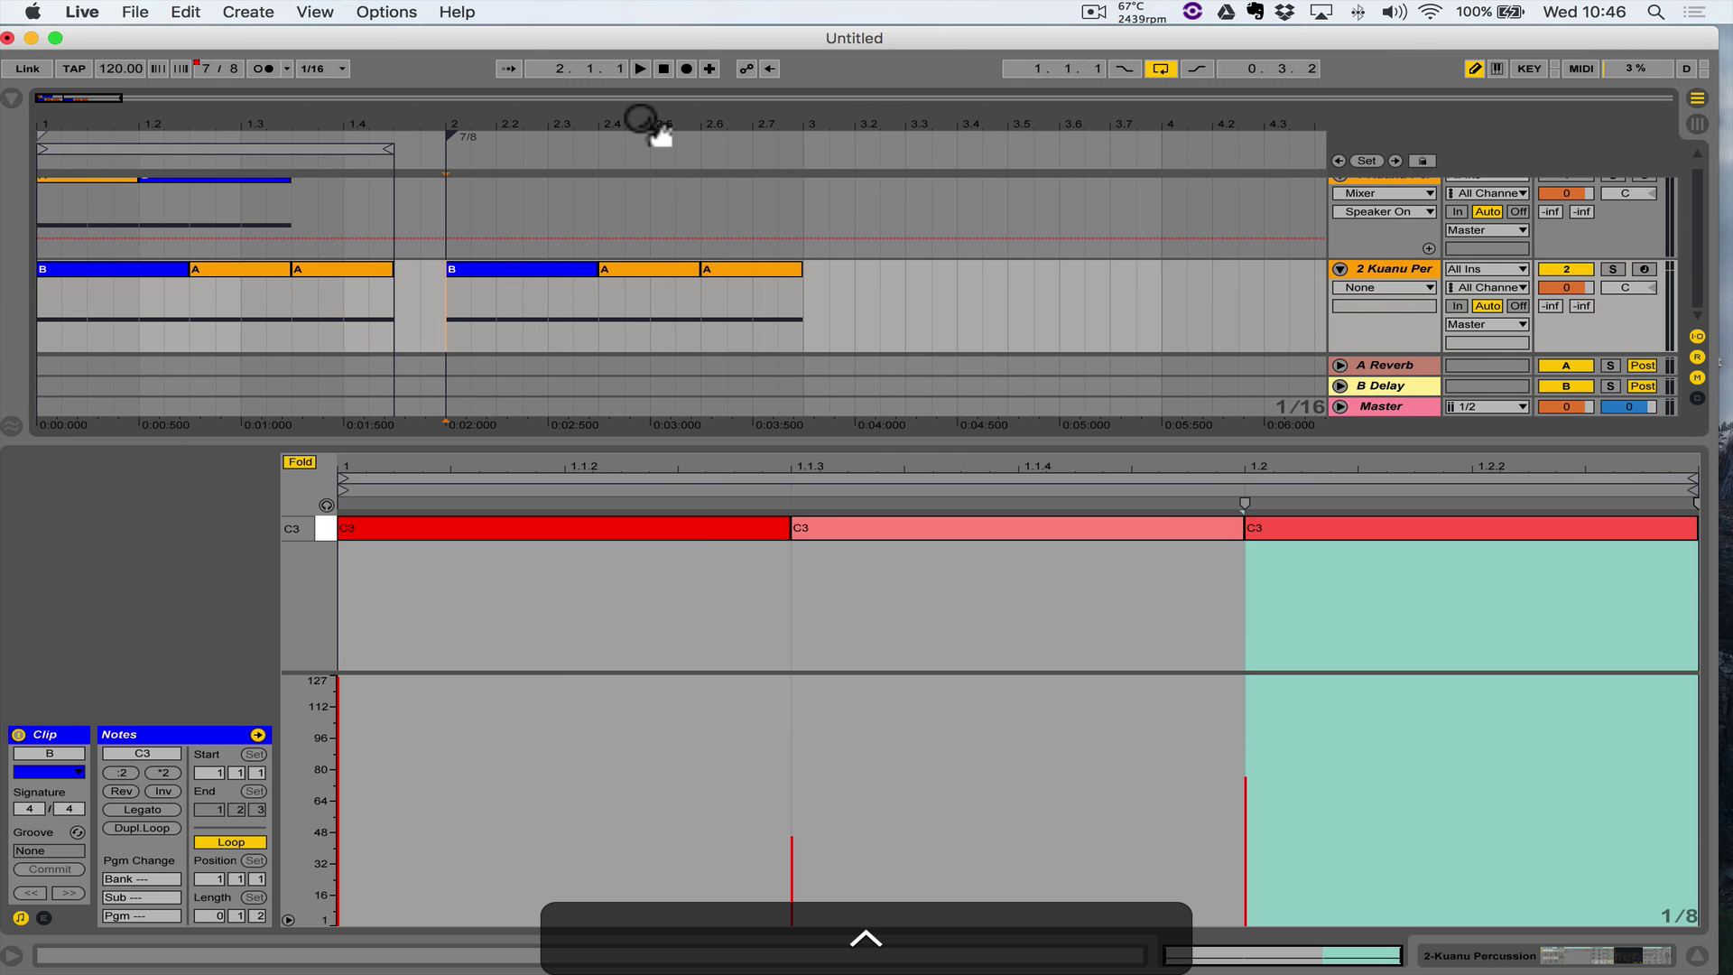
{"action": "left_click_drag", "start_coordinate": [346, 55], "coordinate": [139, 53]}
{"action": "key", "text": "space"}
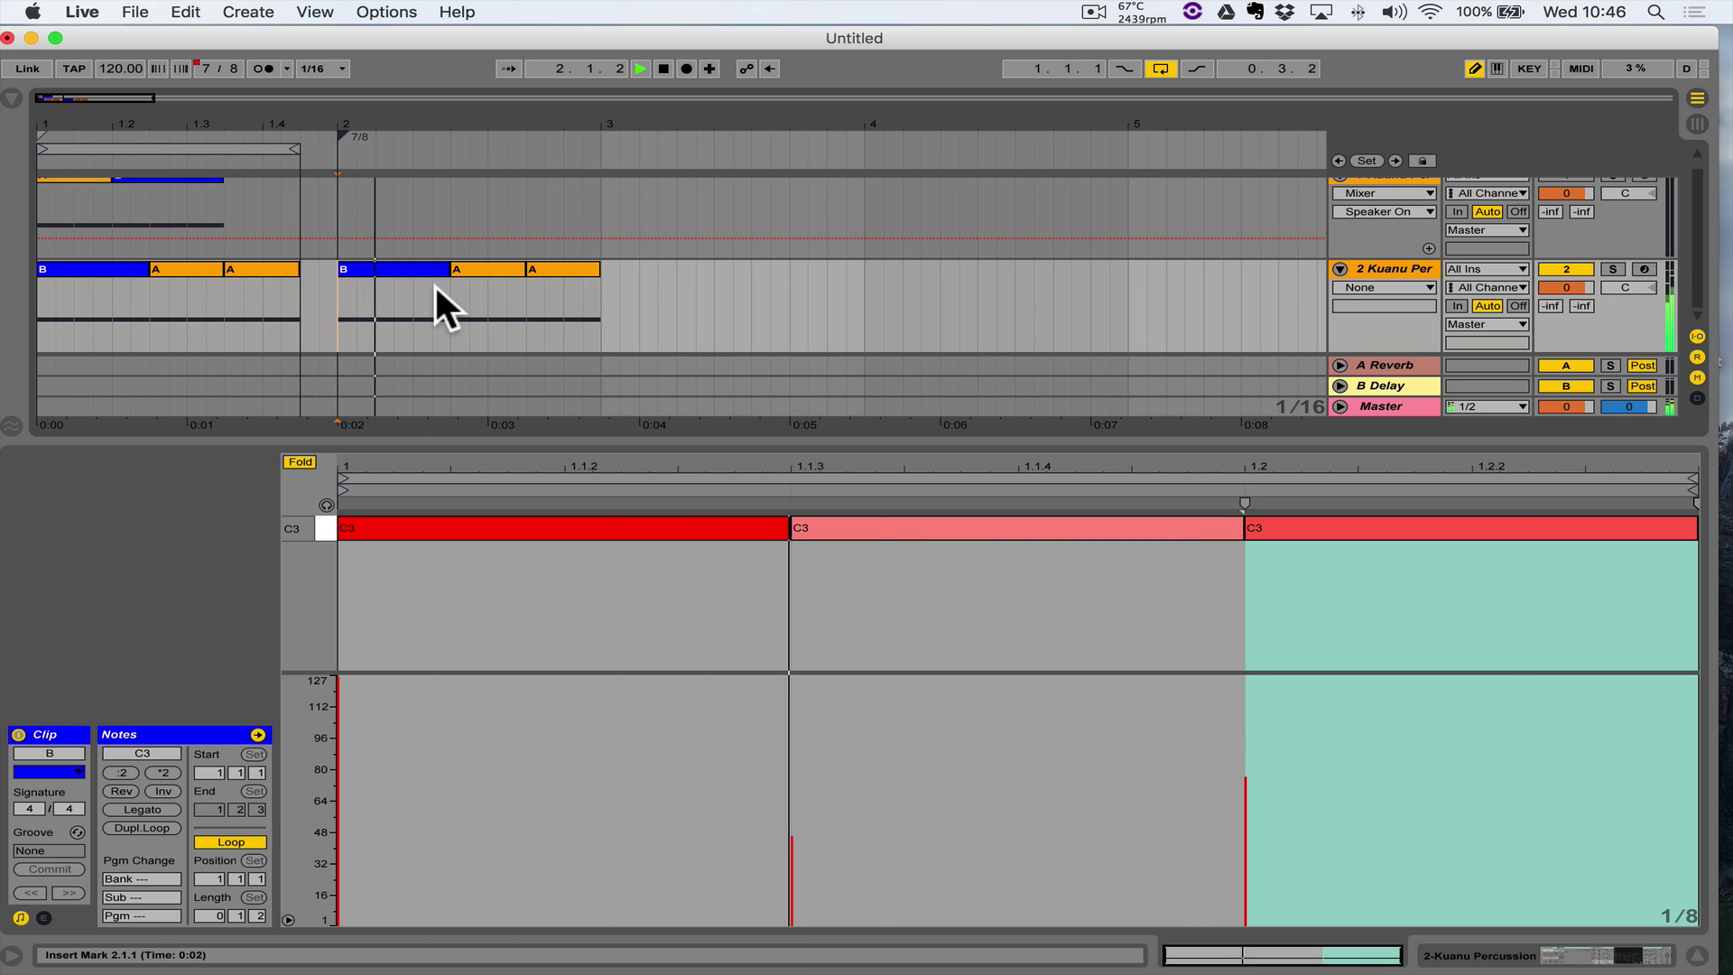
Duplicate the B A A group at bar 2 seven times to fill the second track up to bar 10, and audition it from bar 2
{"action": "left_click_drag", "start_coordinate": [602, 282], "coordinate": [328, 292]}
{"action": "key", "text": "space"}
{"action": "key", "text": "super+d"}
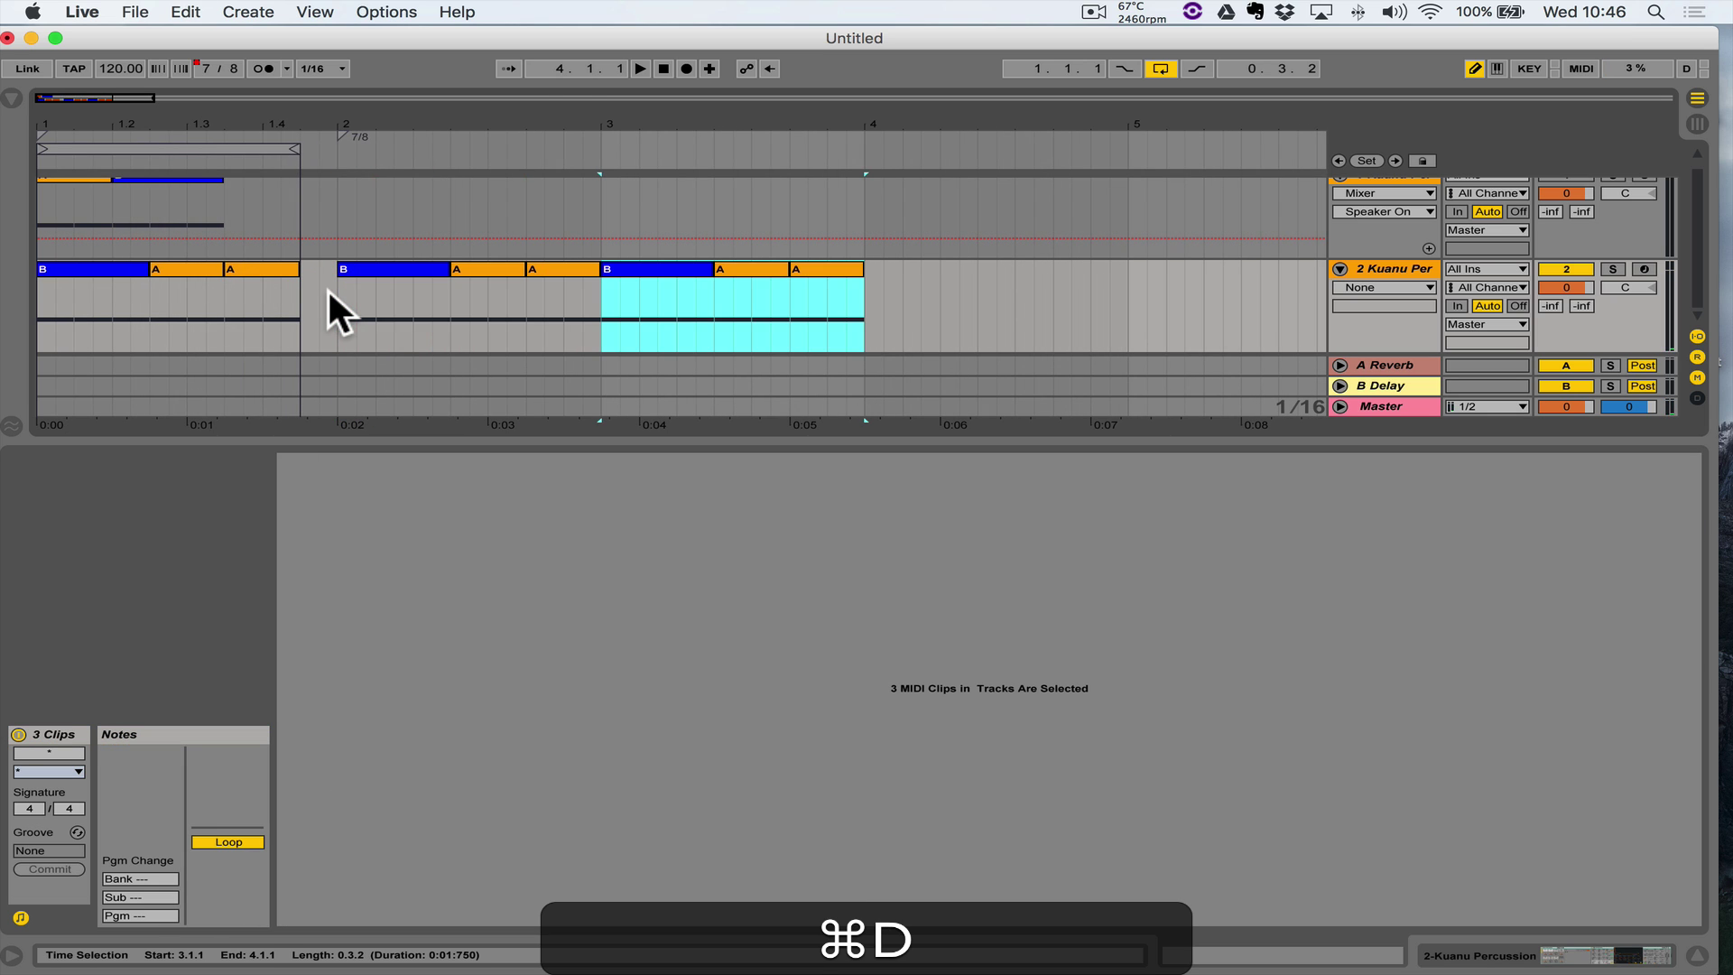
{"action": "key", "text": "super+d"}
{"action": "key", "text": "super+d"}
{"action": "scroll", "coordinate": [318, 232], "scroll_direction": "down", "scroll_amount": 5}
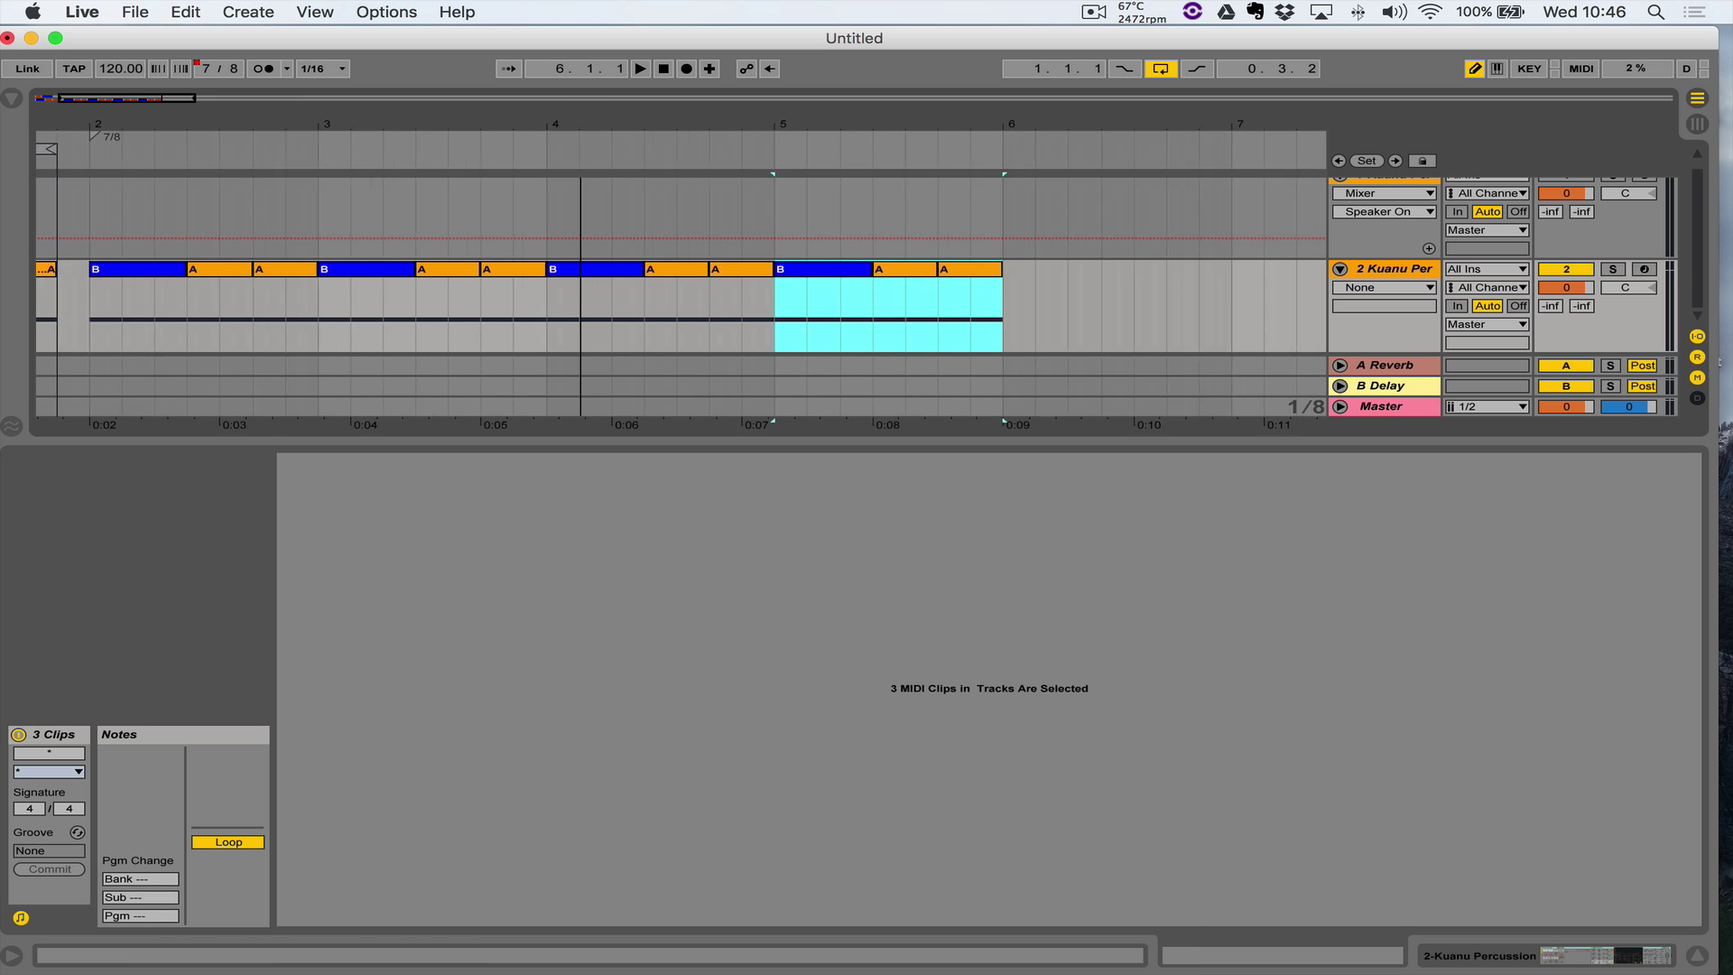
{"action": "key", "text": "super+d"}
{"action": "key", "text": "super+d"}
{"action": "key", "text": "super+d"}
{"action": "key", "text": "super+d"}
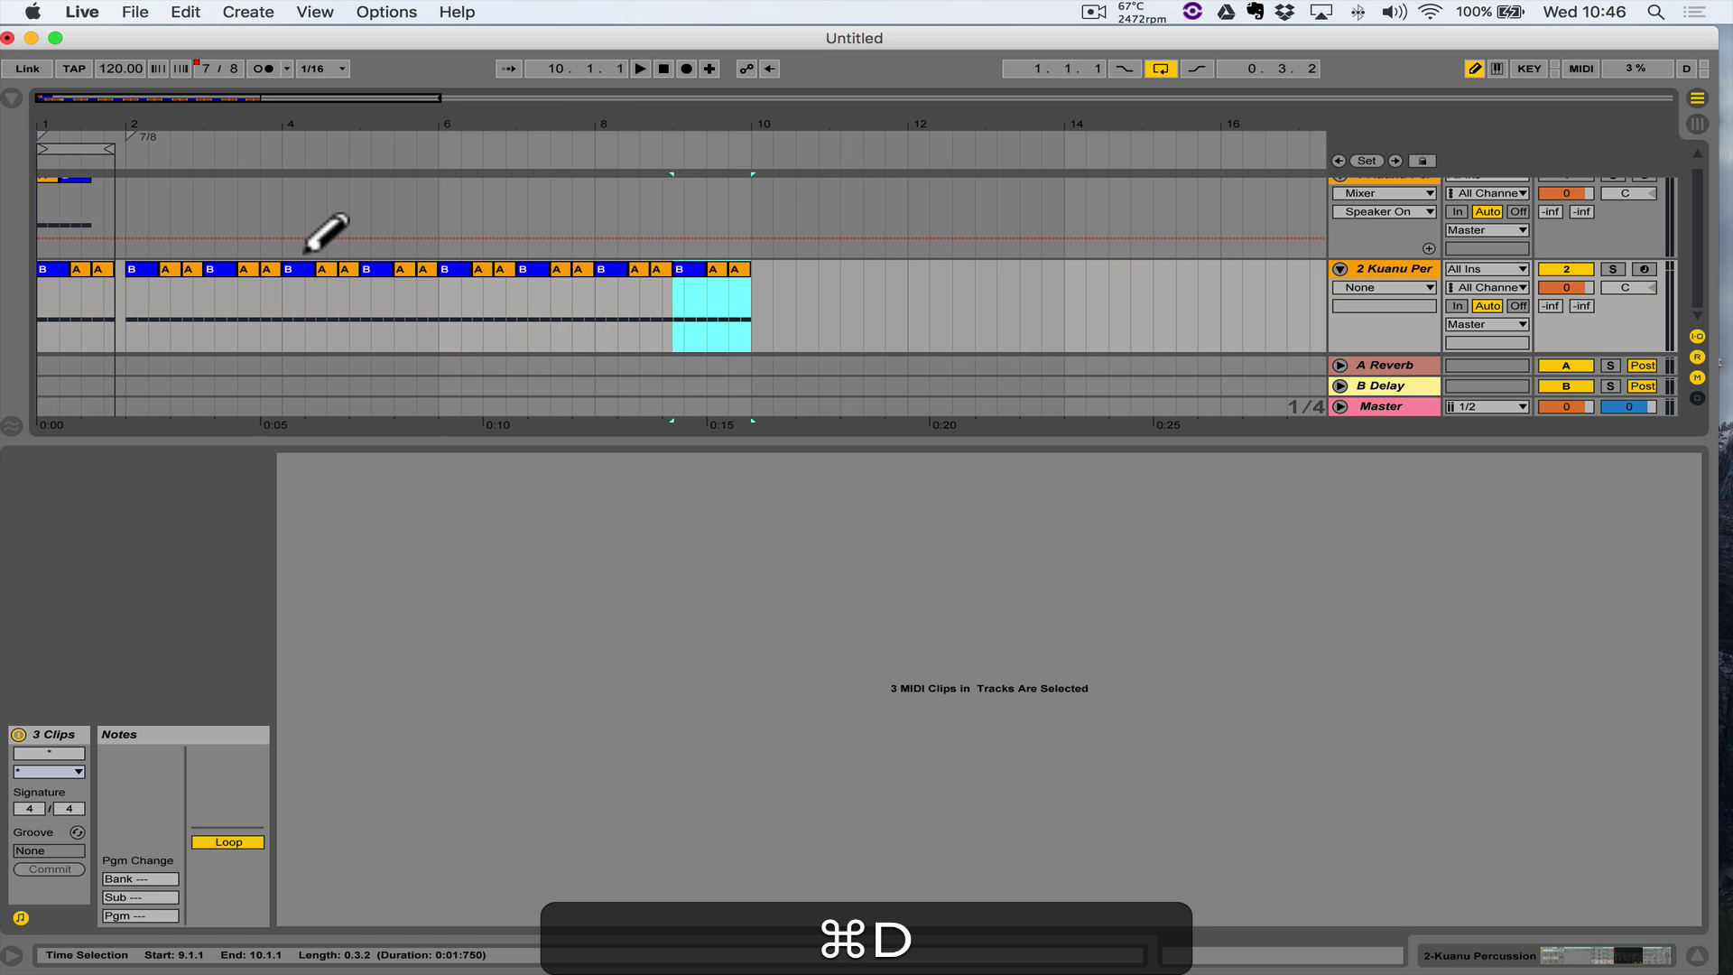
{"action": "left_click", "coordinate": [126, 285]}
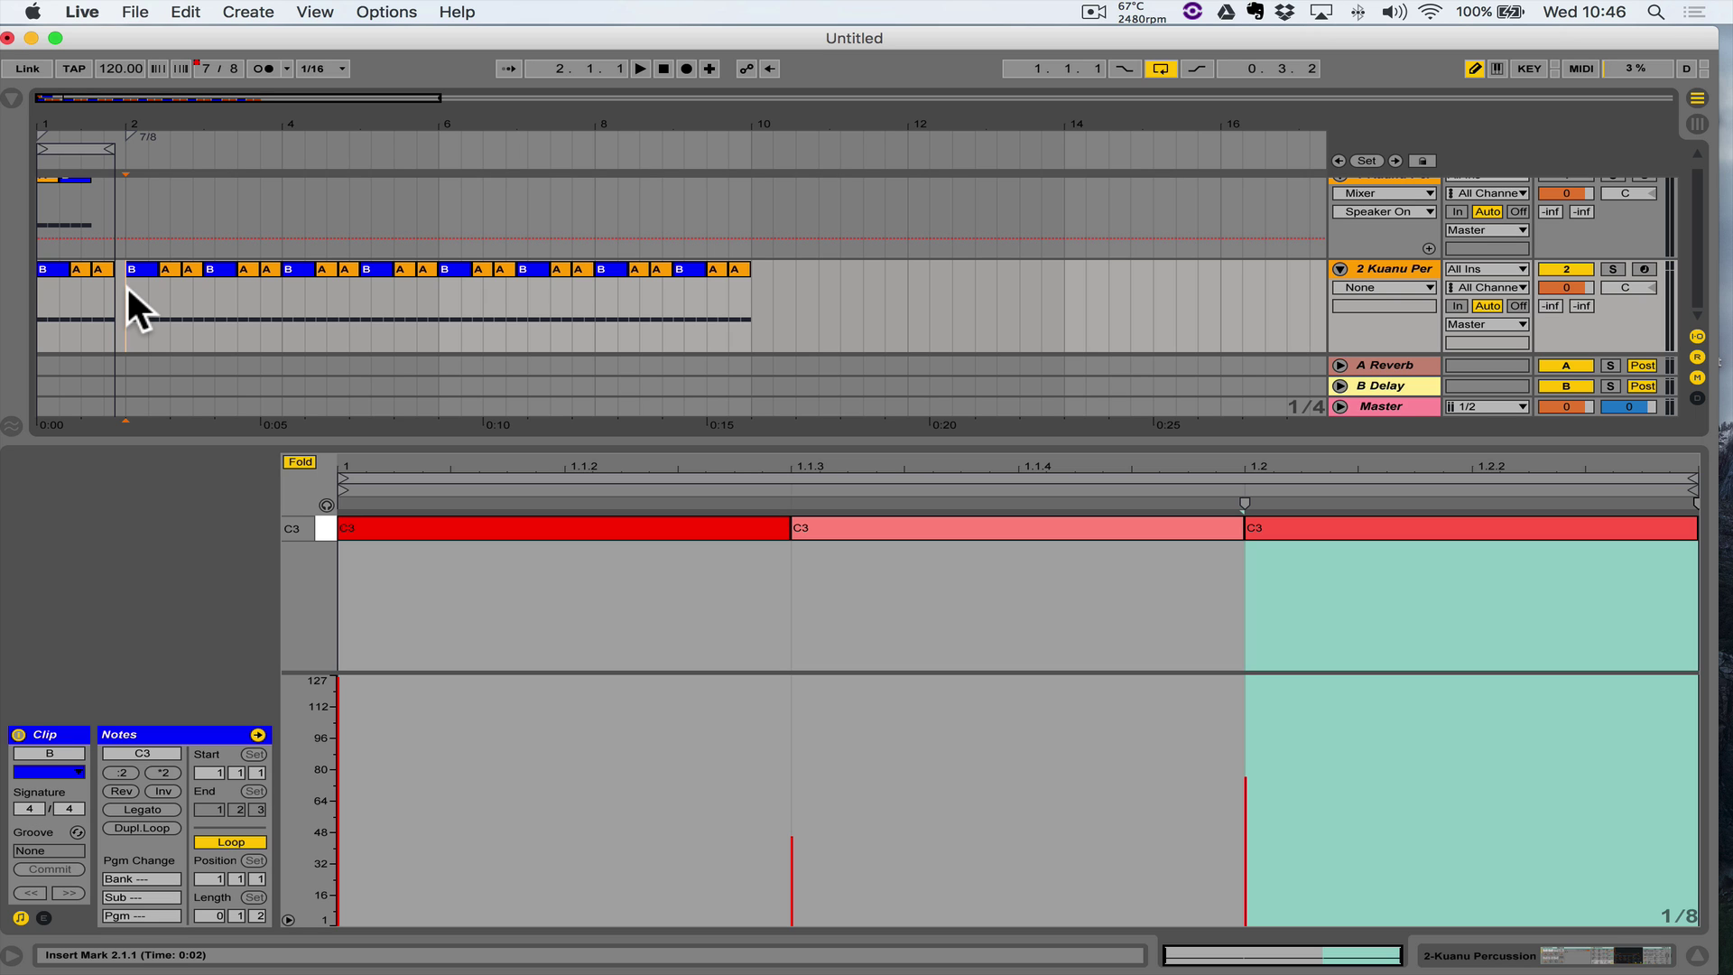
{"action": "key", "text": "space"}
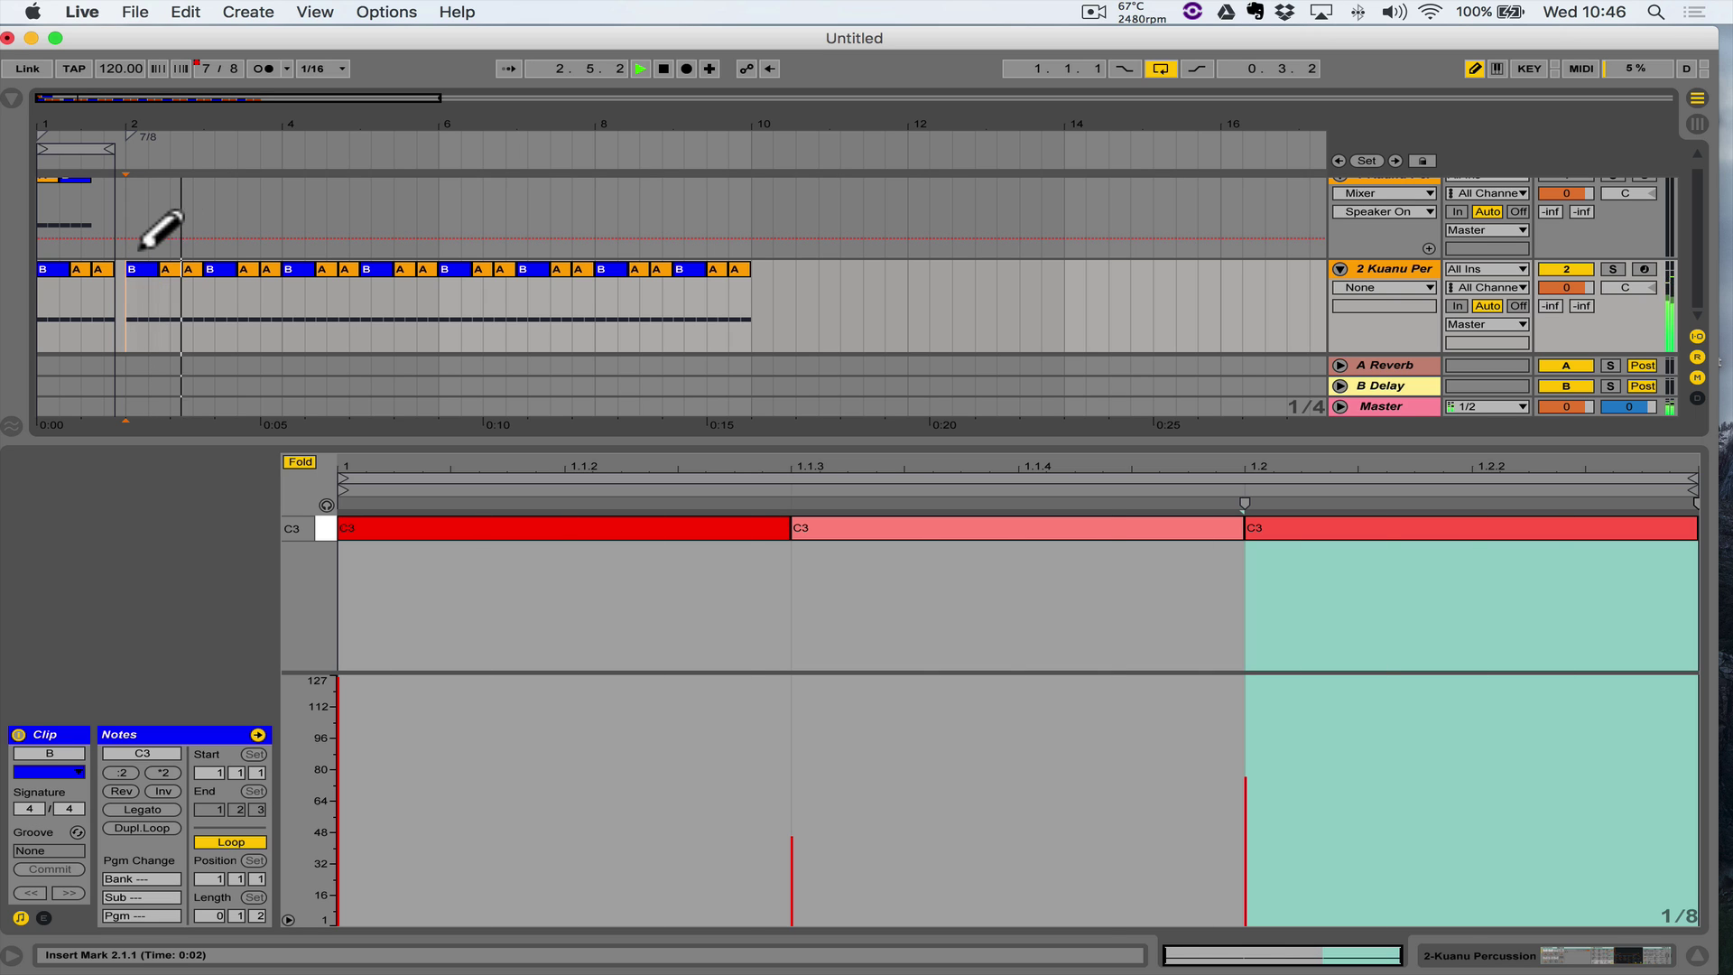
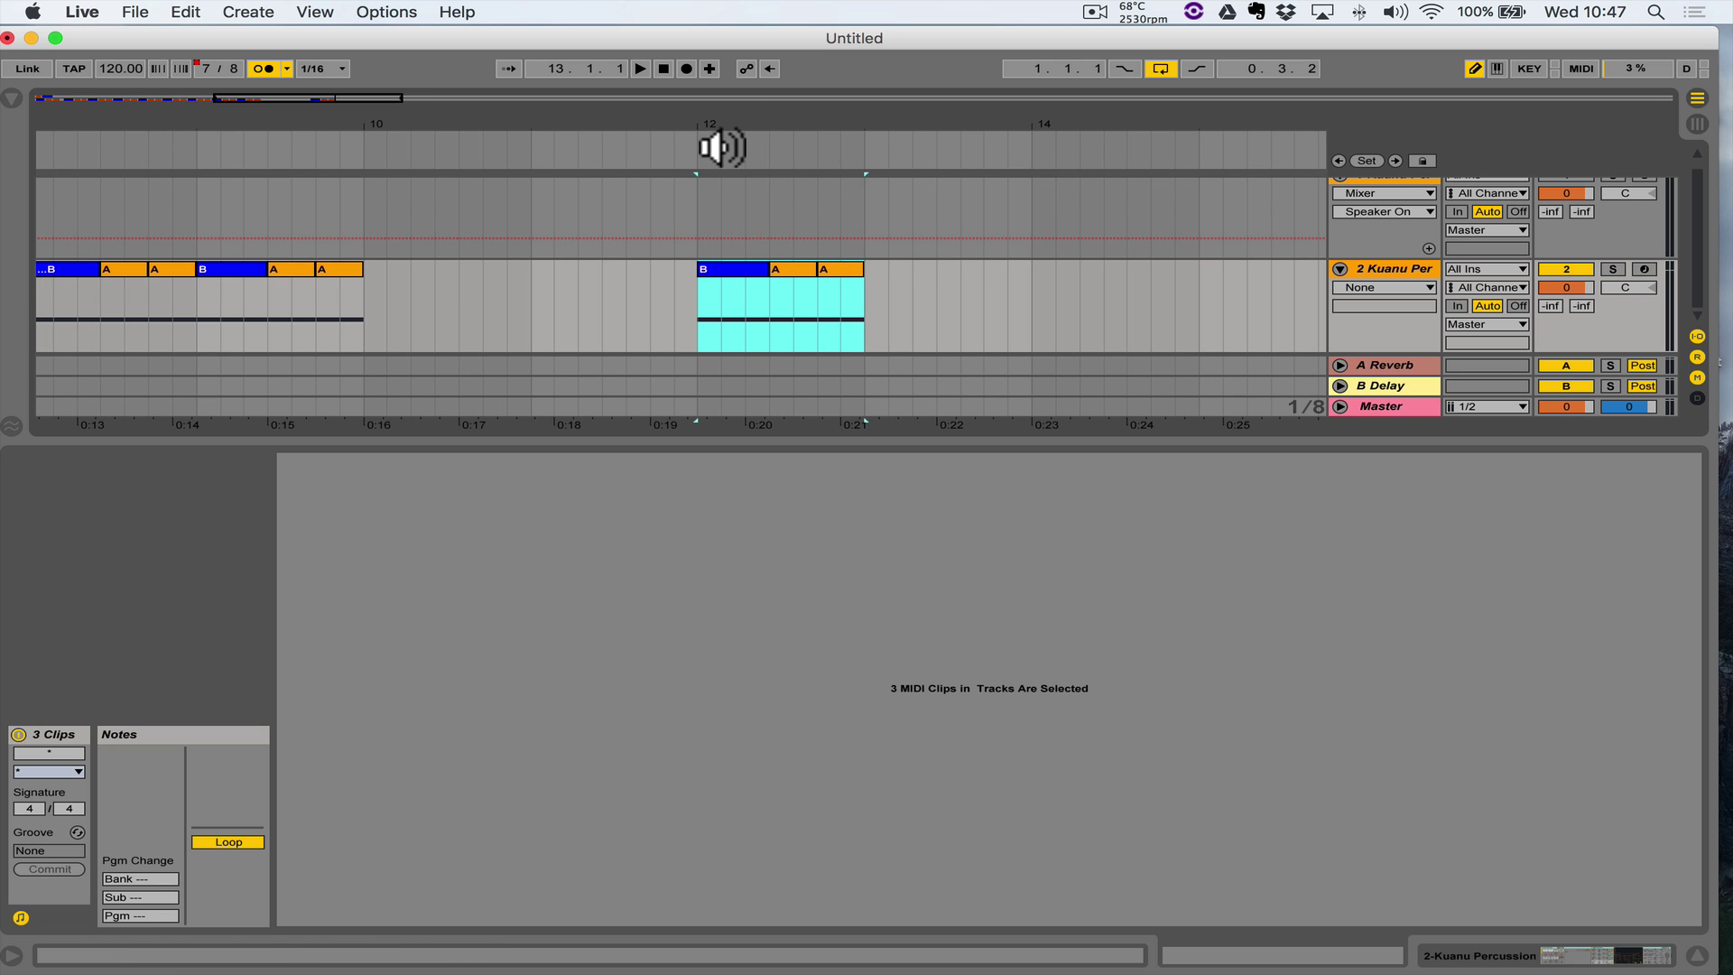
Insert a 4/4 time signature change at bar 12 and audition the B A A group that starts there
{"action": "left_click_drag", "start_coordinate": [727, 127], "coordinate": [730, 158]}
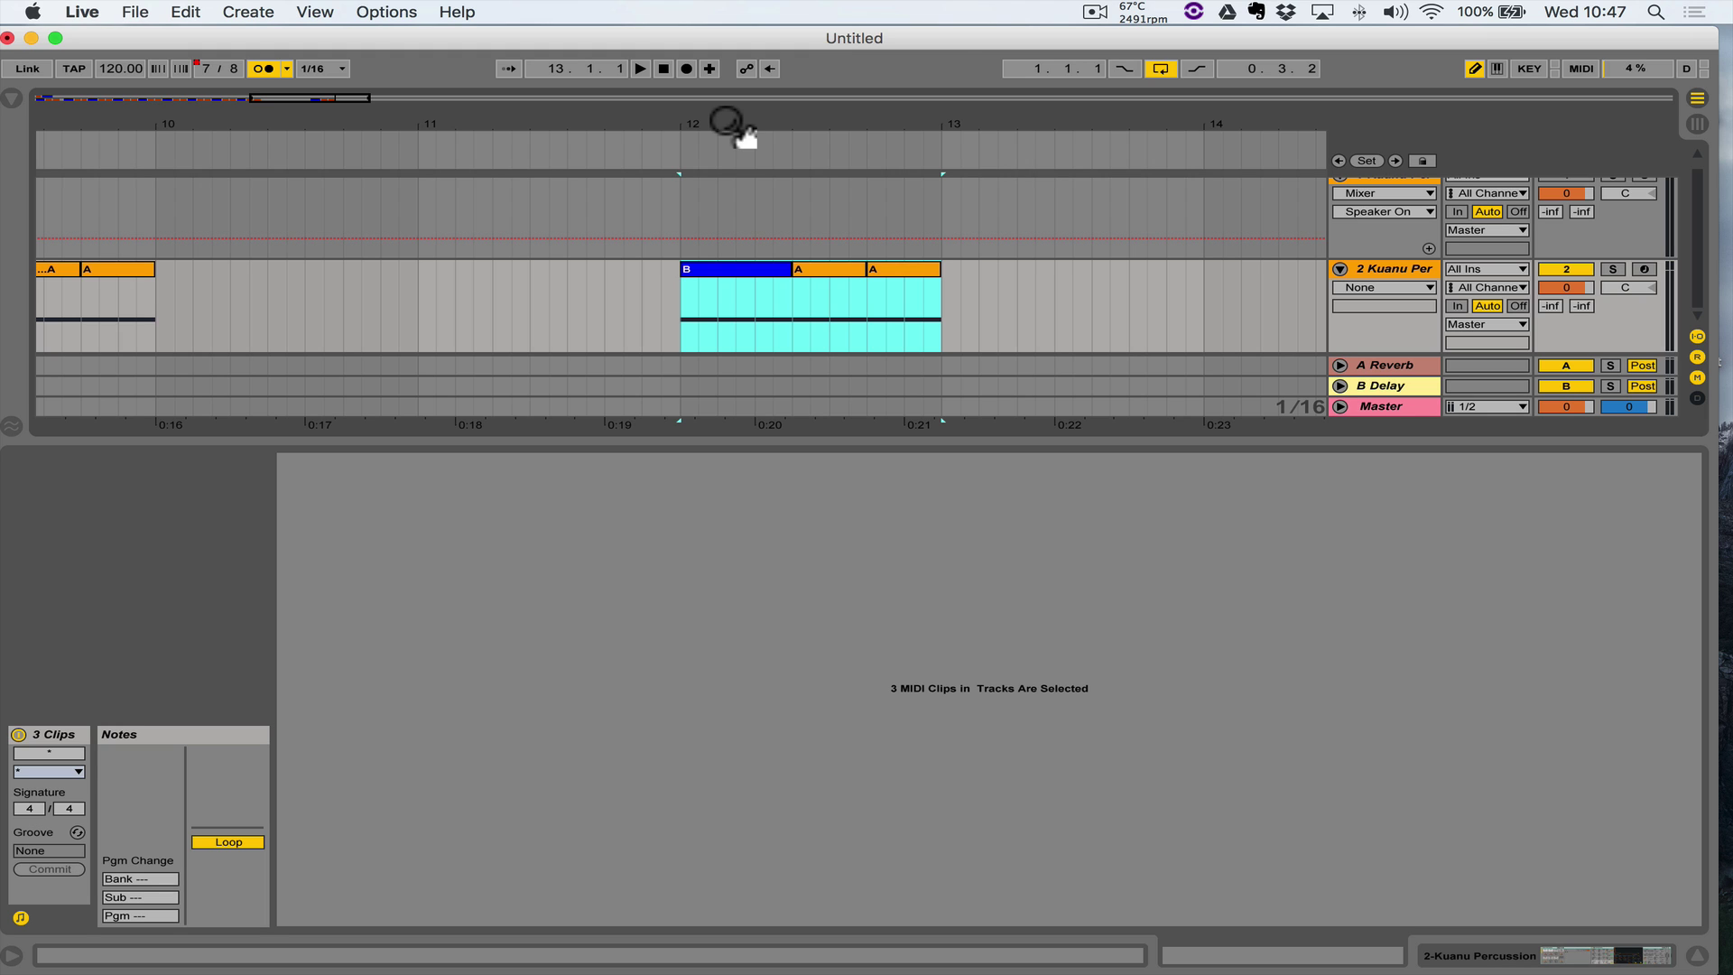
{"action": "right_click", "coordinate": [682, 149]}
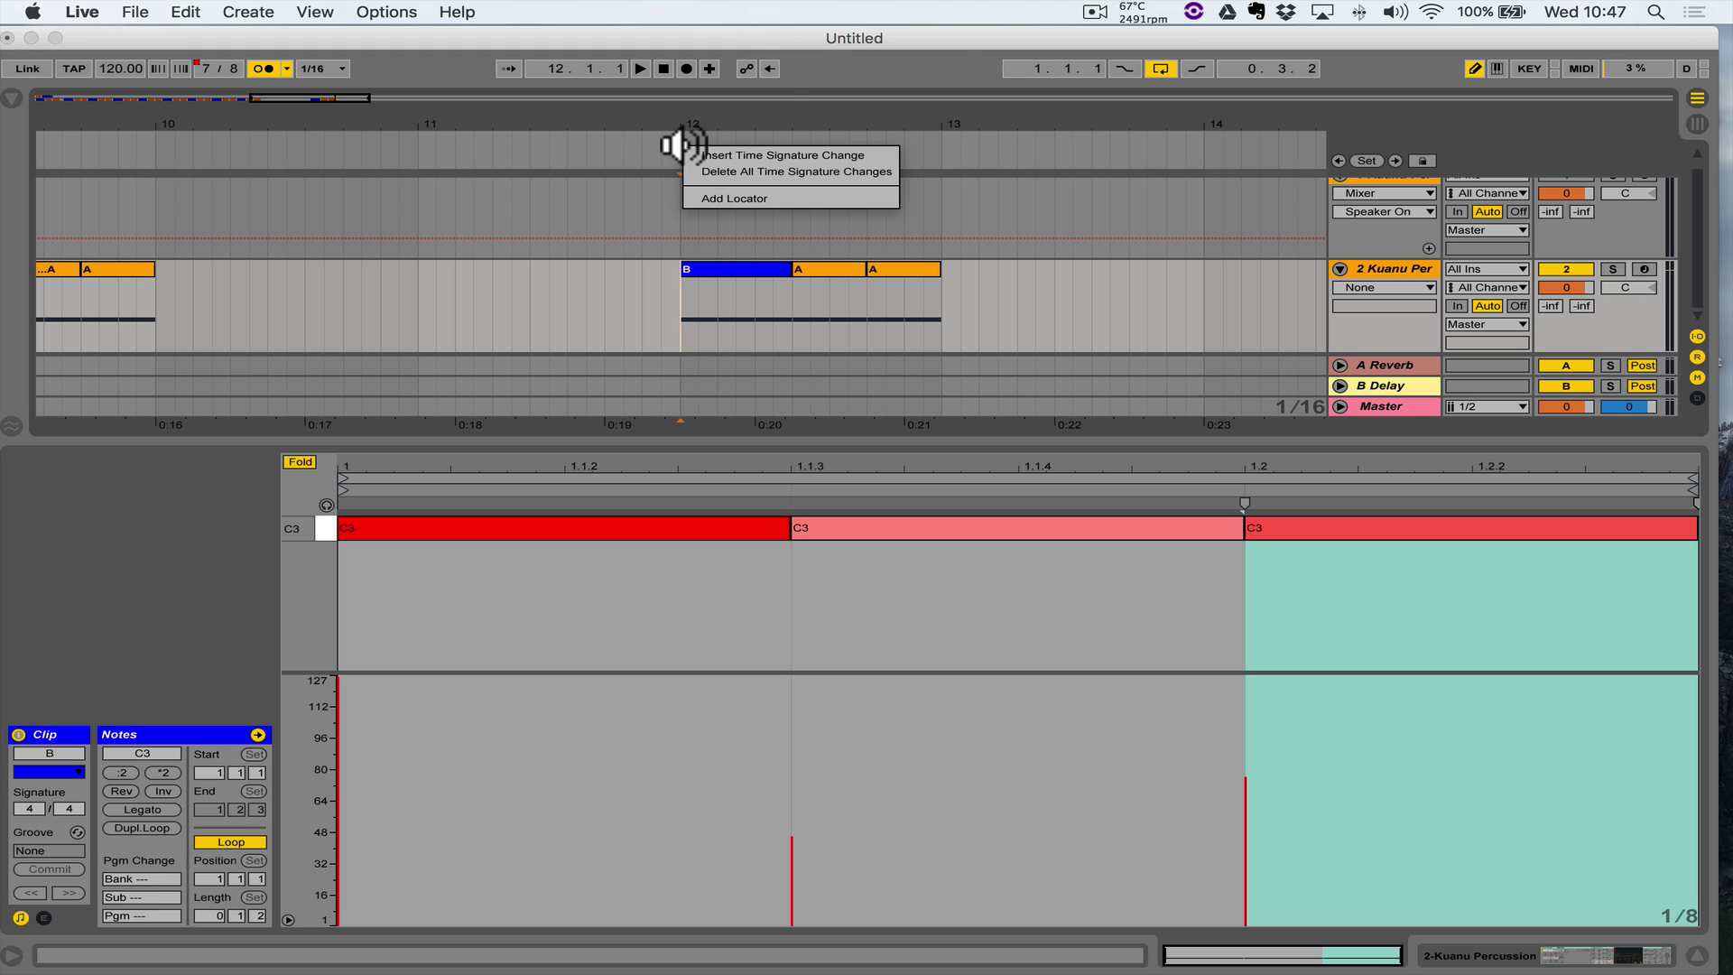
{"action": "left_click", "coordinate": [721, 154]}
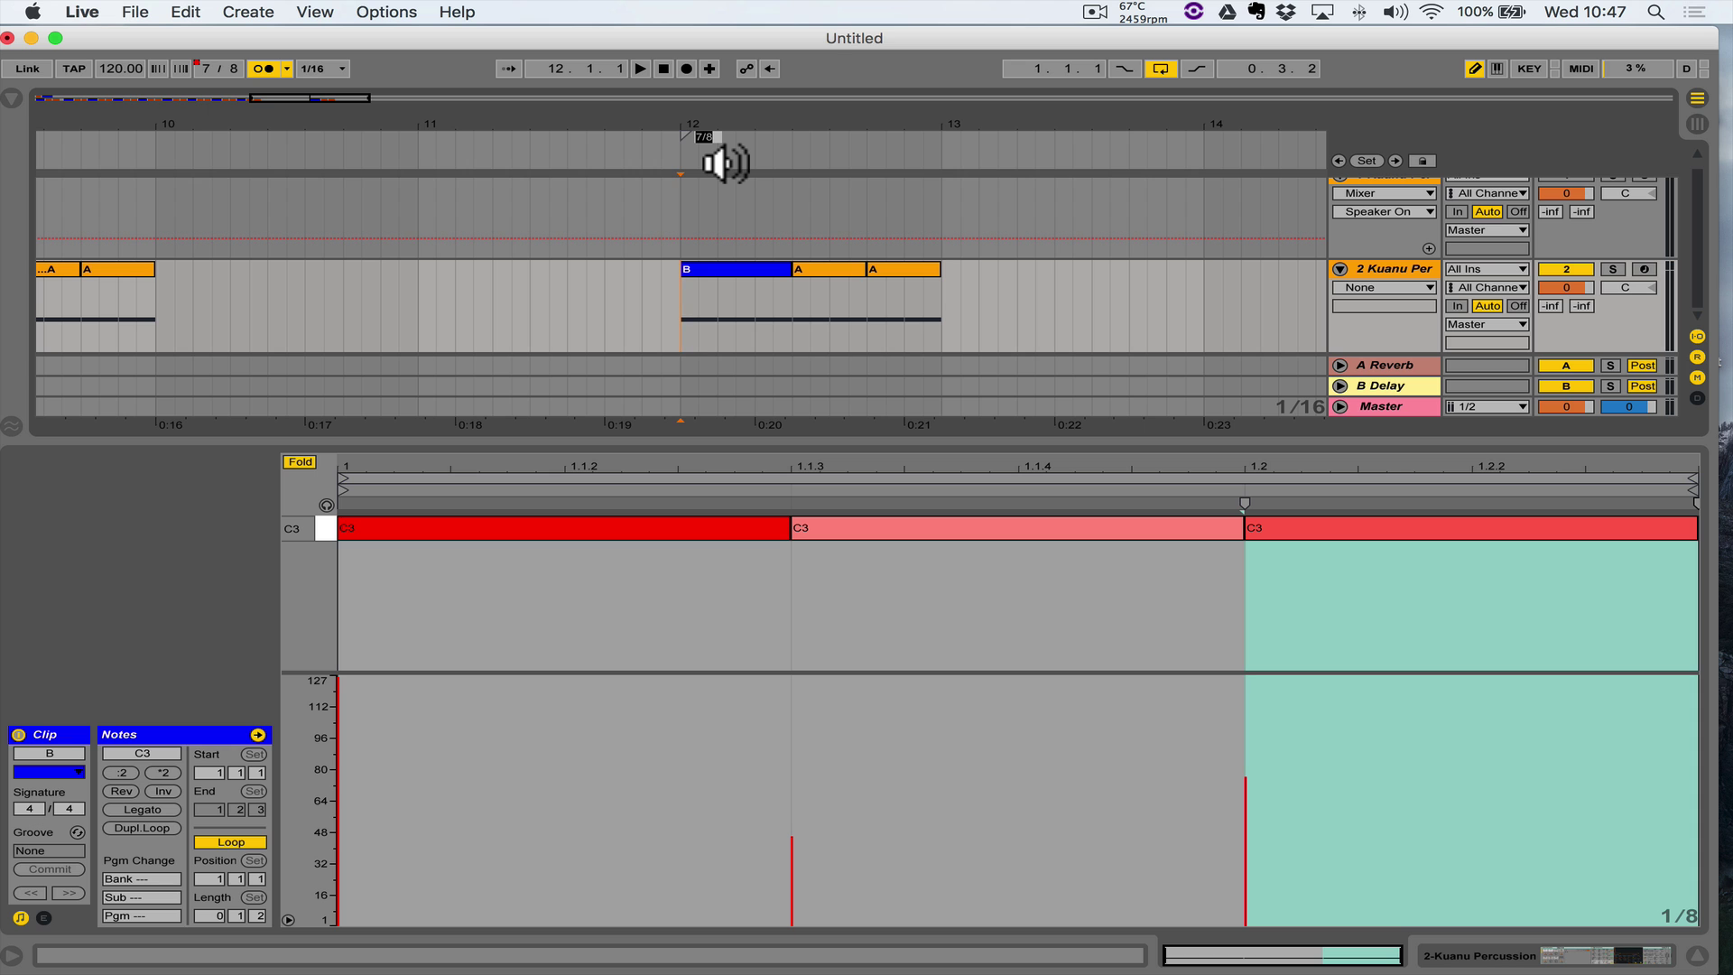
{"action": "type", "text": "4/4"}
{"action": "key", "text": "Return"}
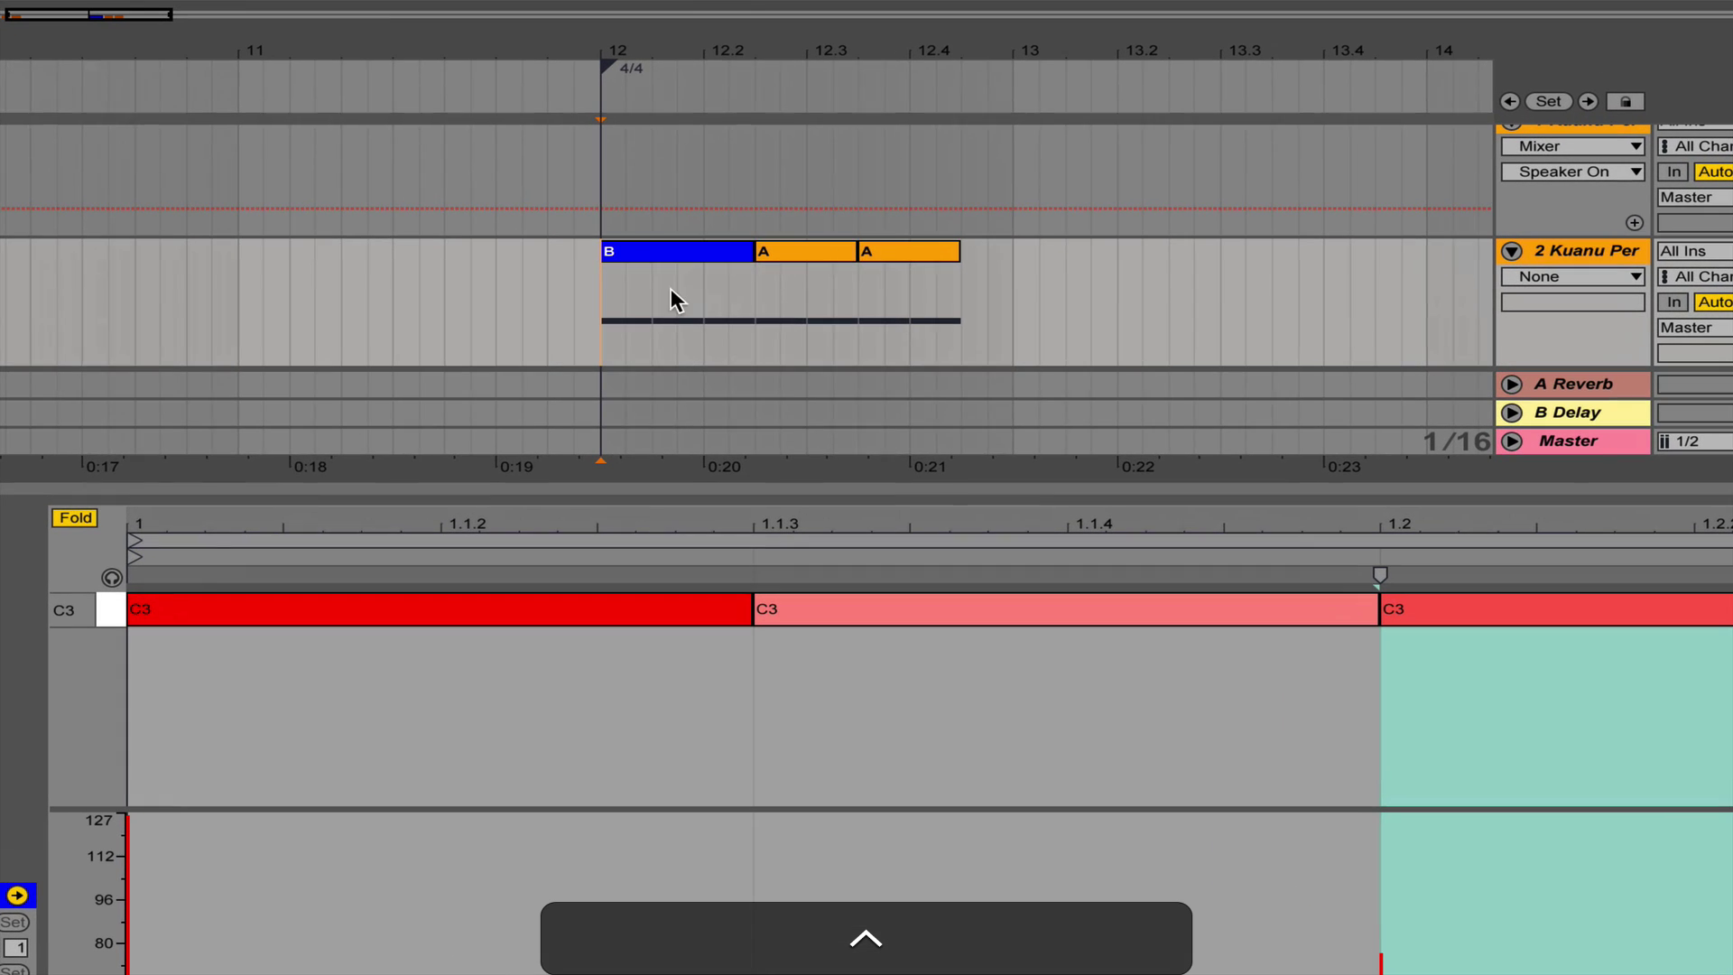
{"action": "key", "text": "space"}
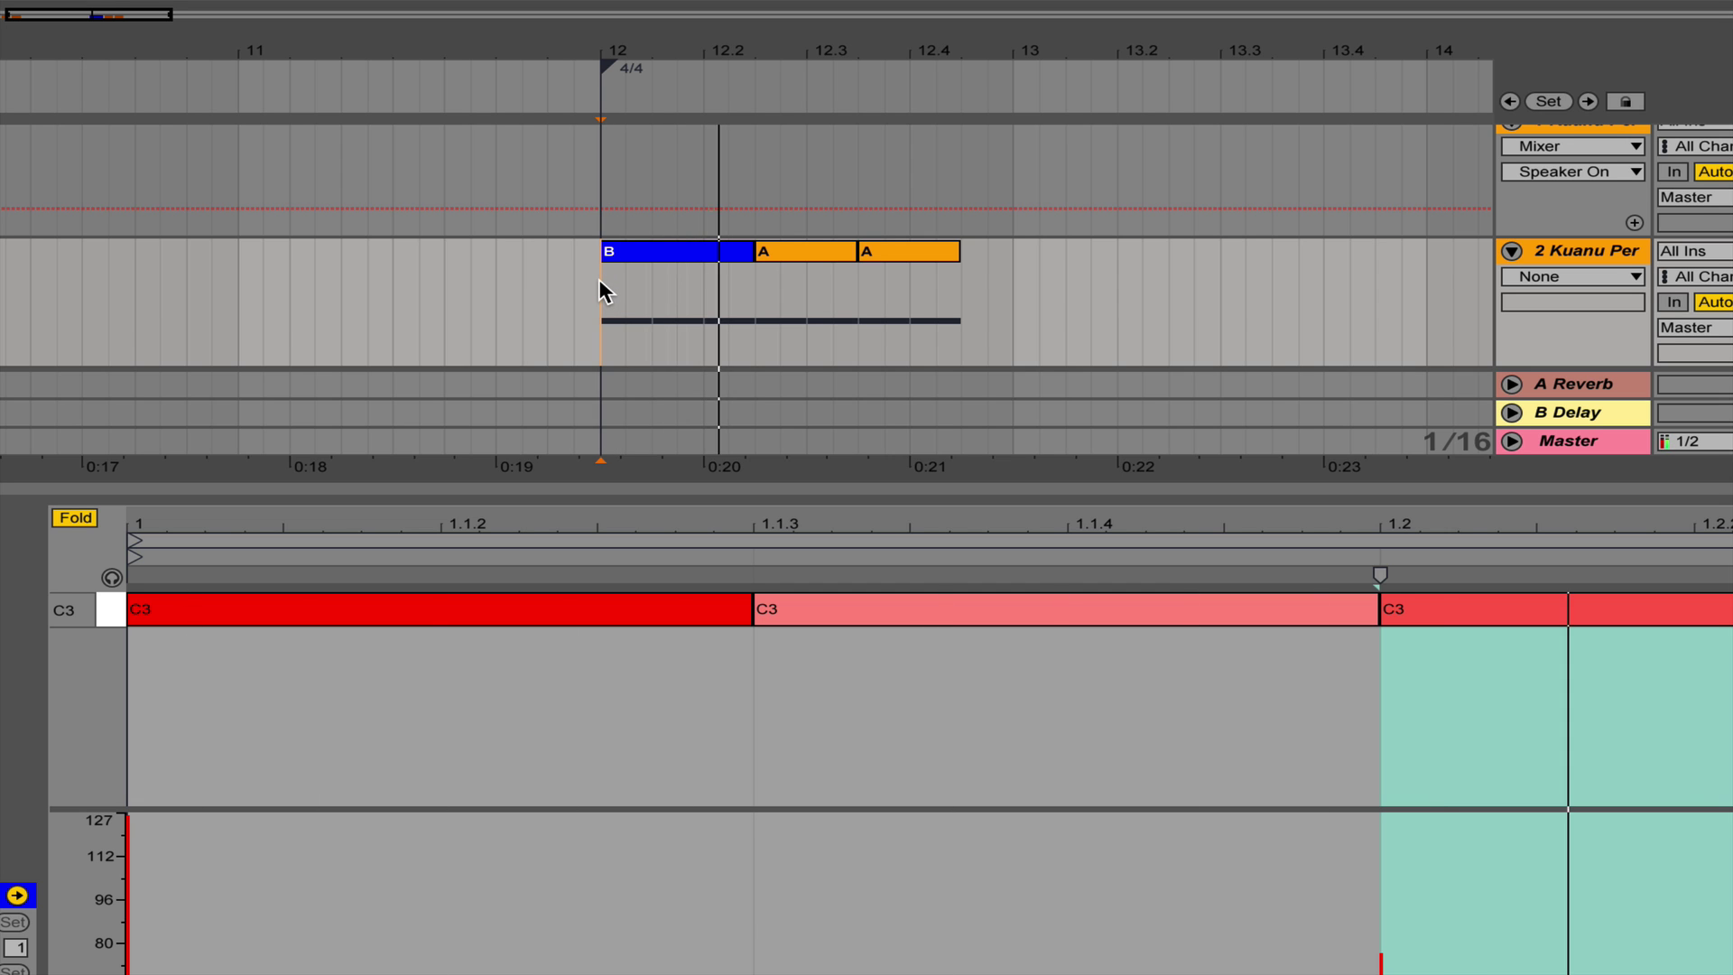
{"action": "key", "text": "space"}
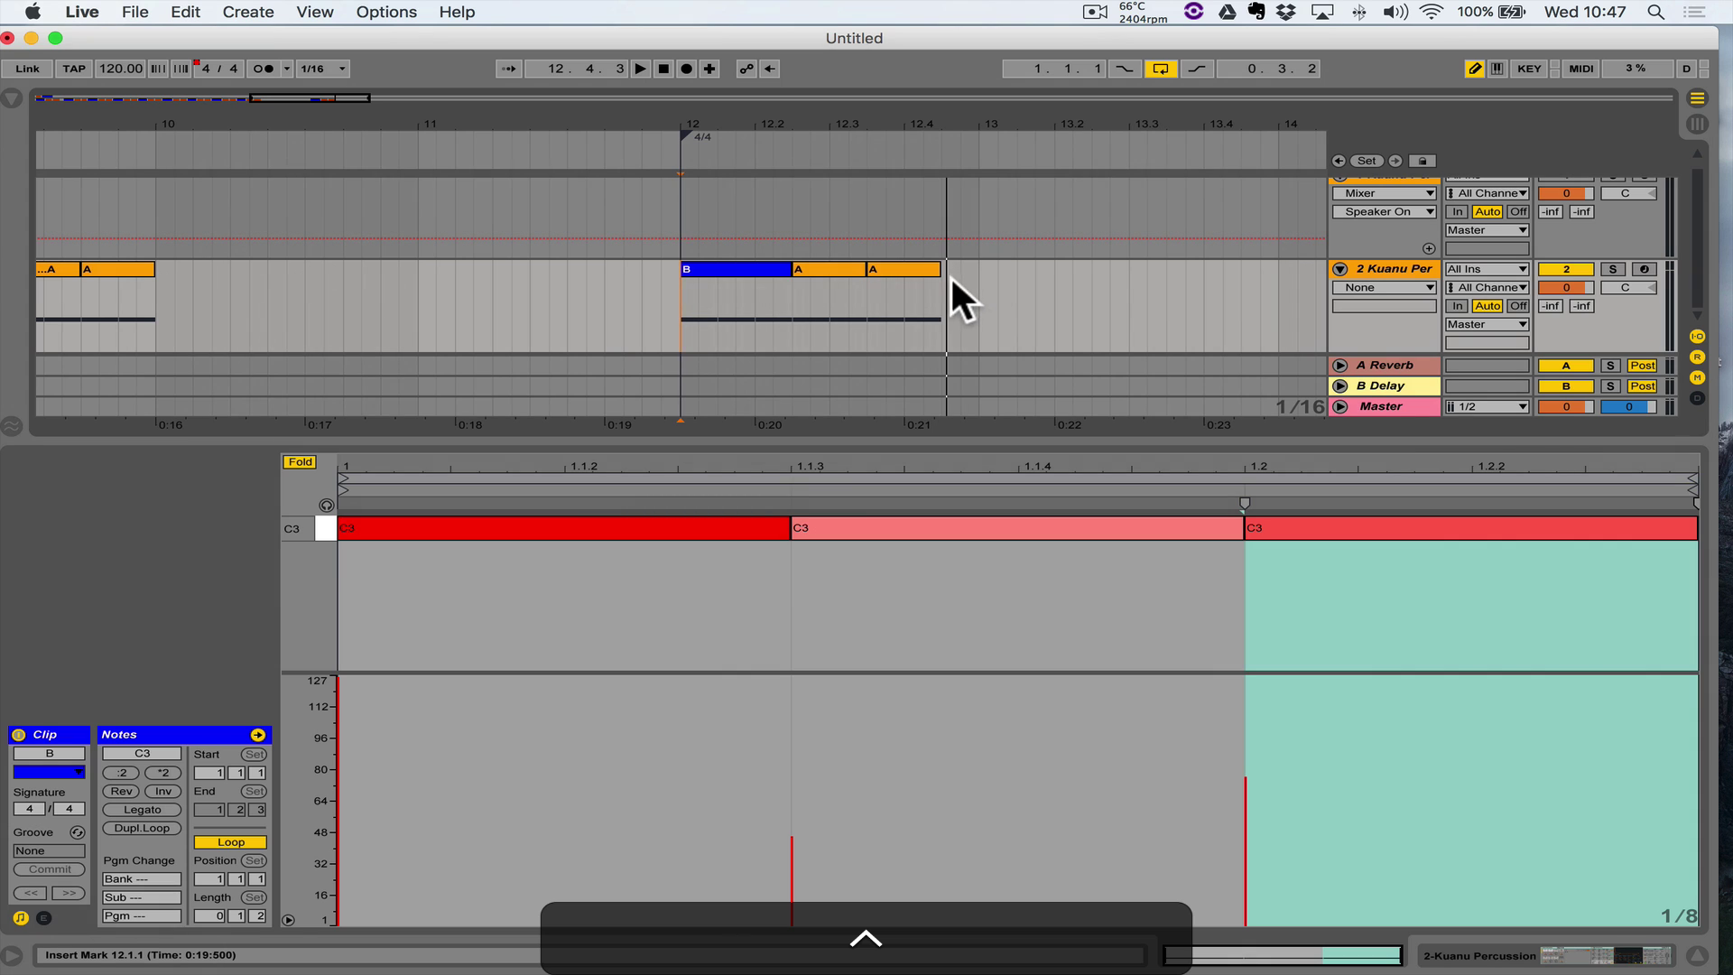
Duplicate the B A A group at bar 12 seven times in a row to fill the second track up to bar 19
{"action": "left_click", "coordinate": [927, 259]}
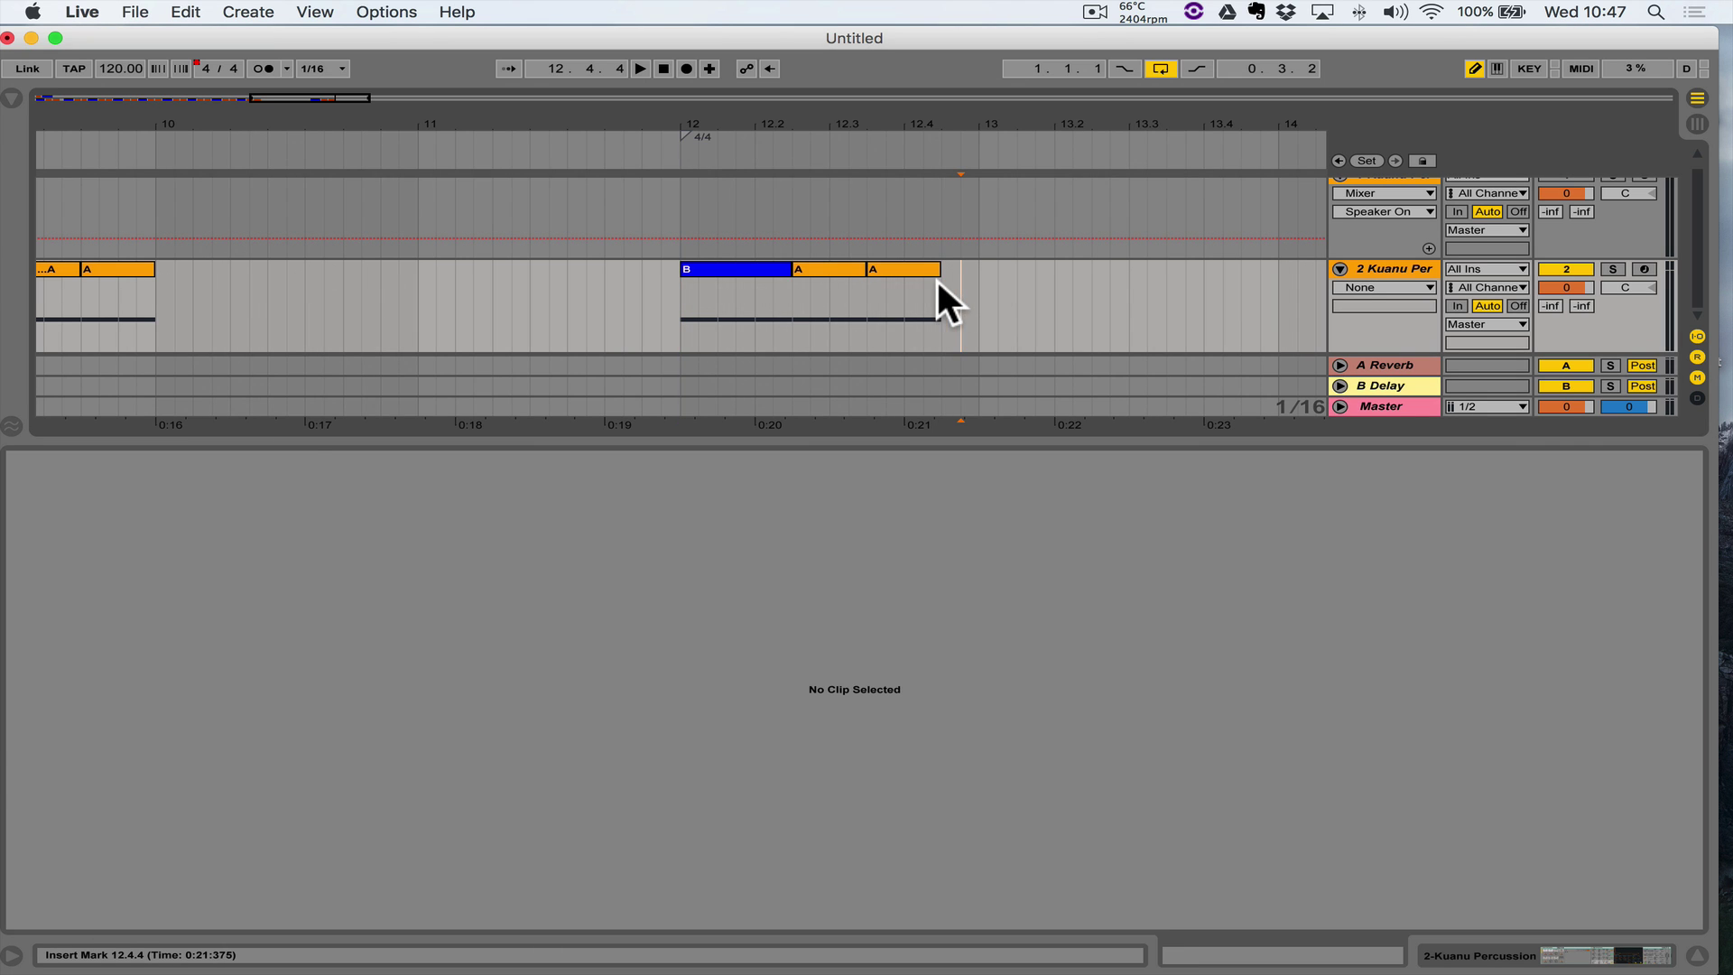
{"action": "left_click_drag", "start_coordinate": [925, 280], "coordinate": [679, 280]}
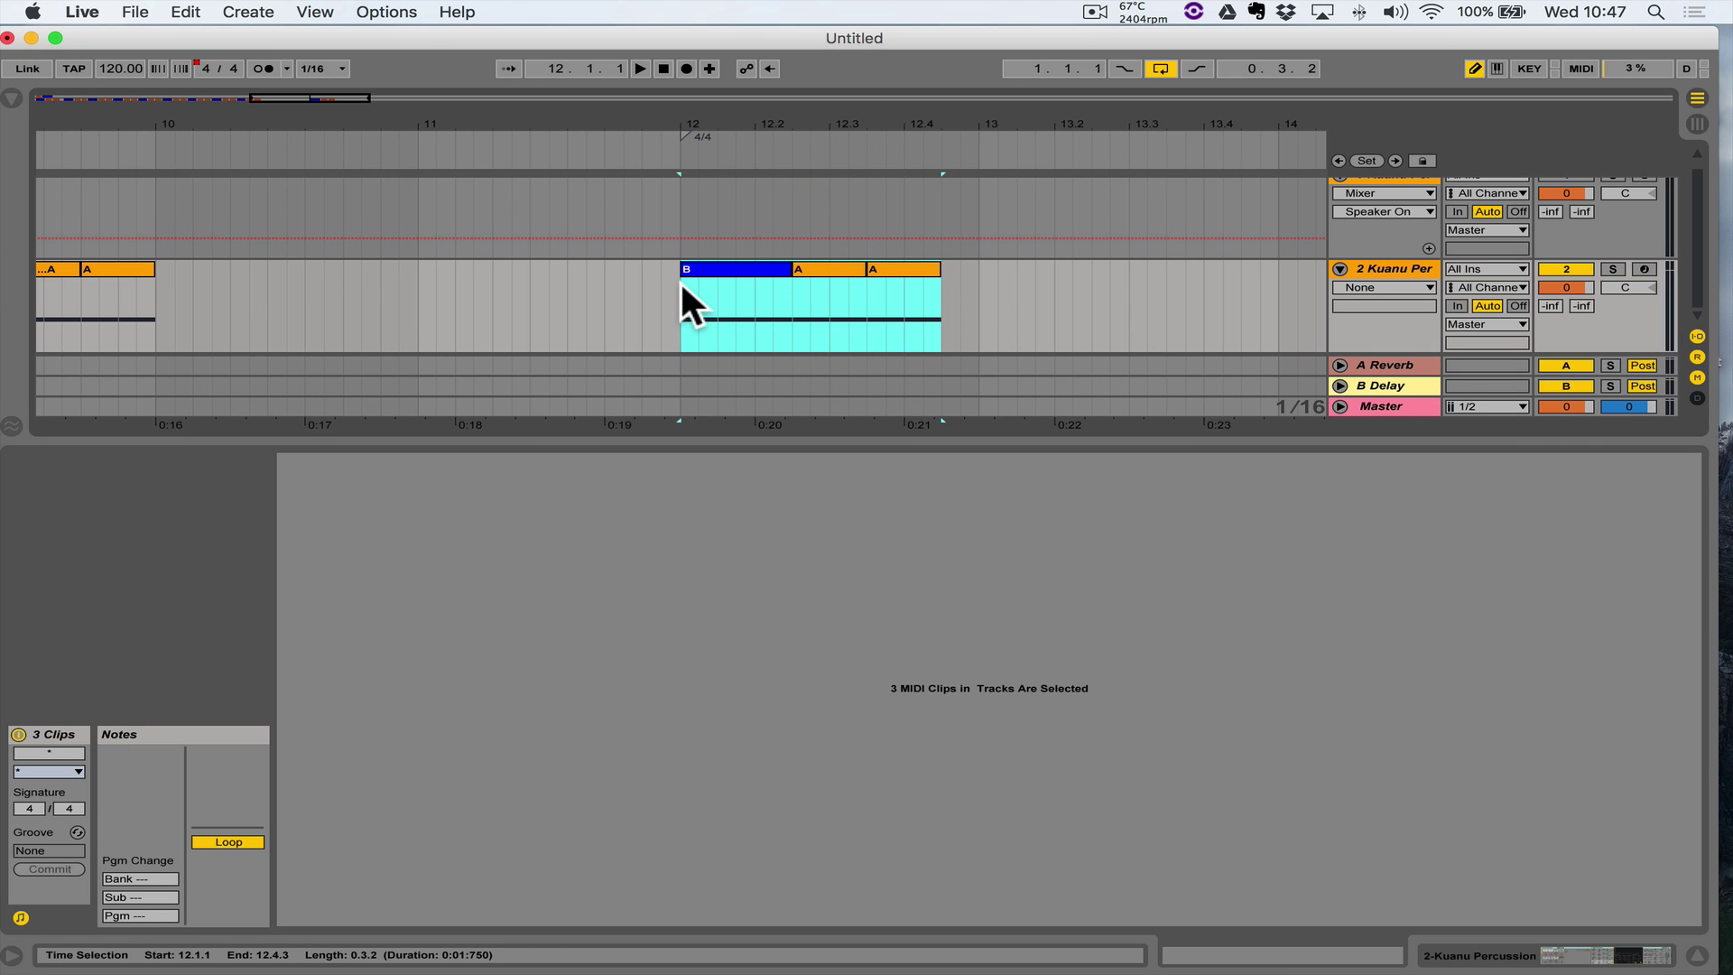
{"action": "left_click_drag", "start_coordinate": [966, 124], "coordinate": [515, 118]}
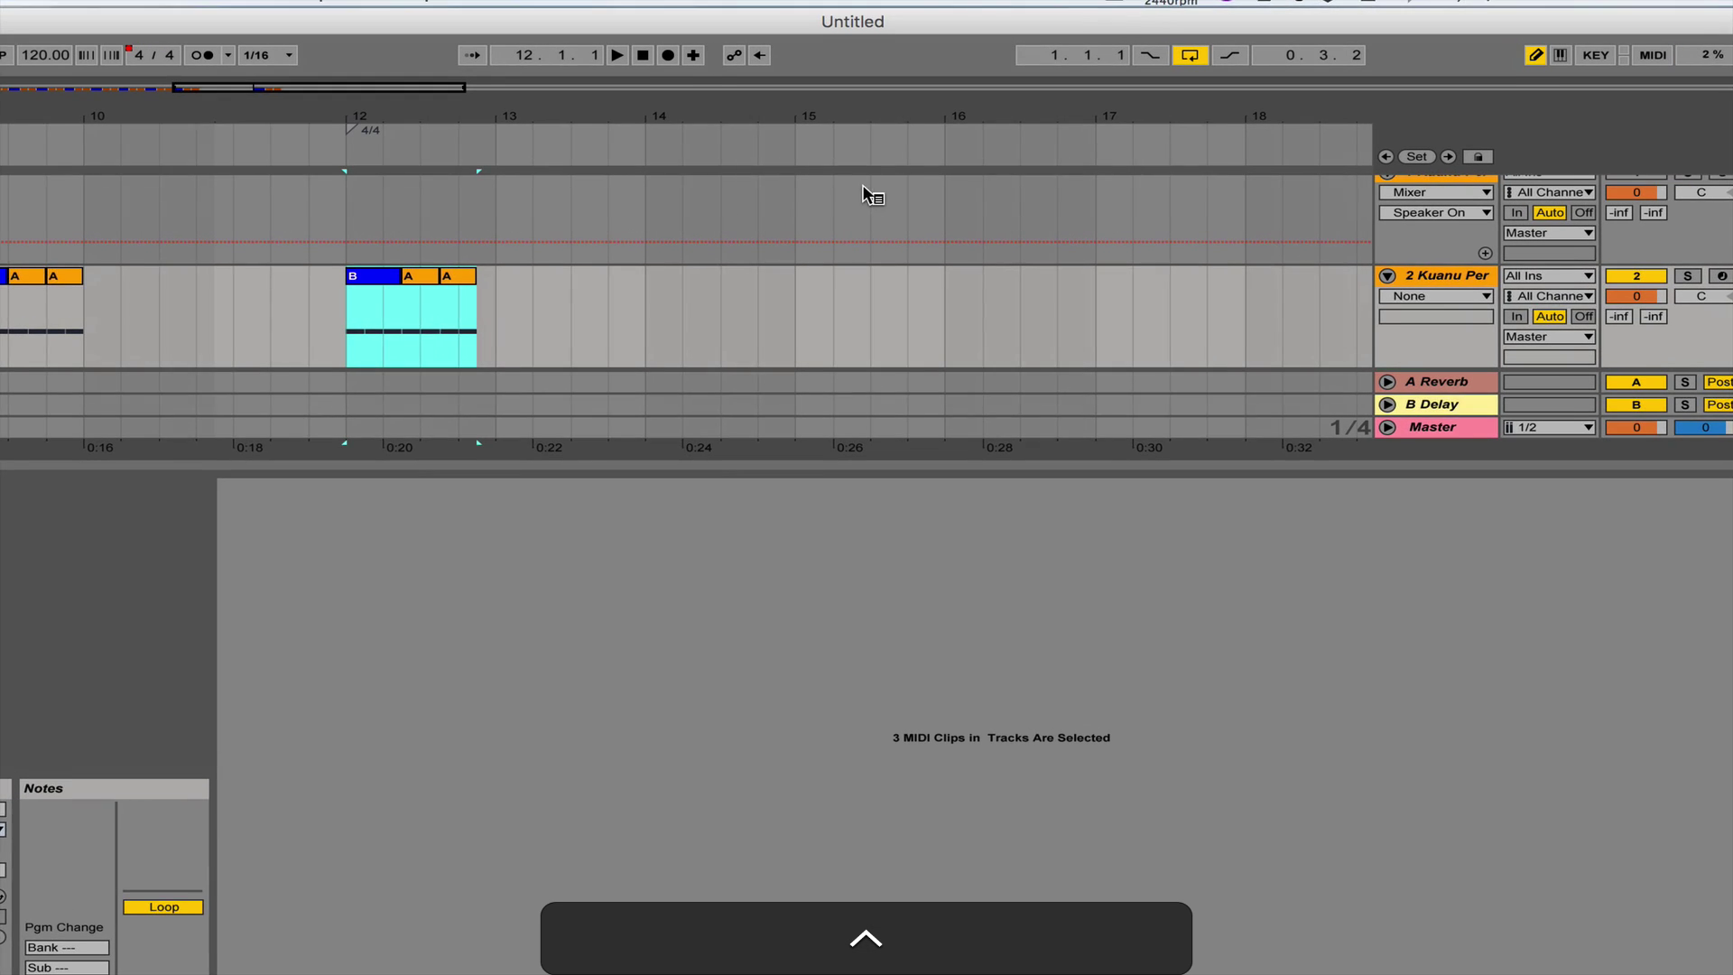
{"action": "key", "text": "super+d"}
{"action": "key", "text": "super+d"}
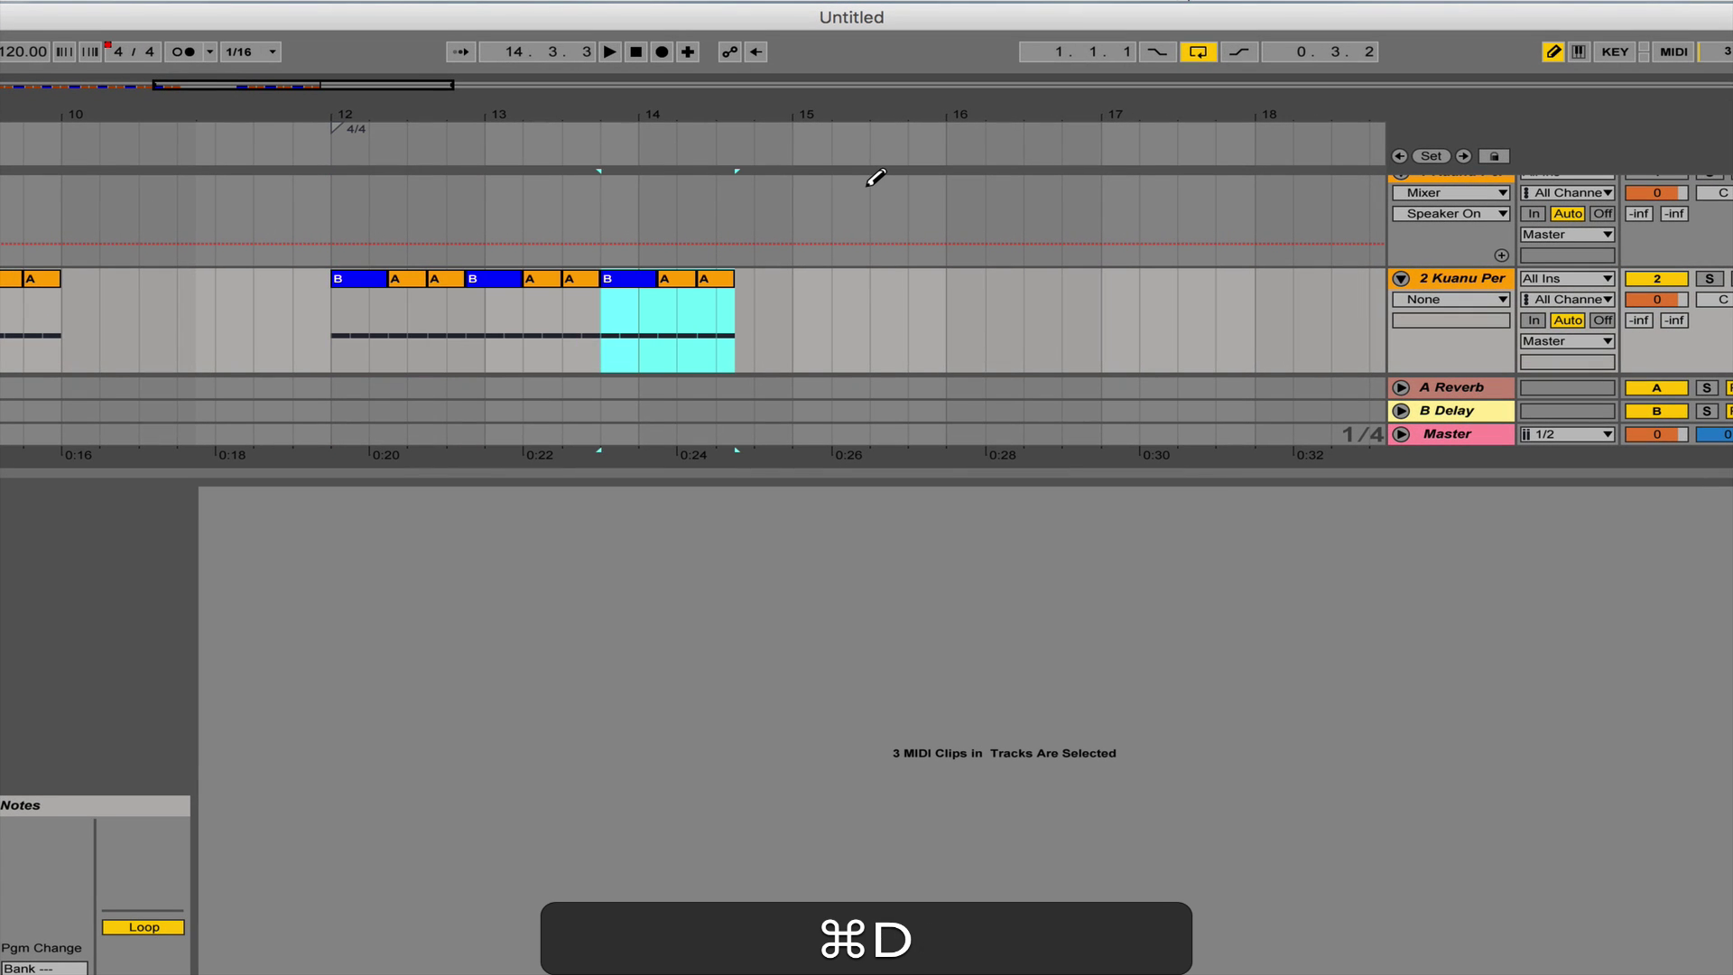
{"action": "key", "text": "super+d"}
{"action": "key", "text": "super+d"}
{"action": "key", "text": "super+d"}
{"action": "key", "text": "super+d"}
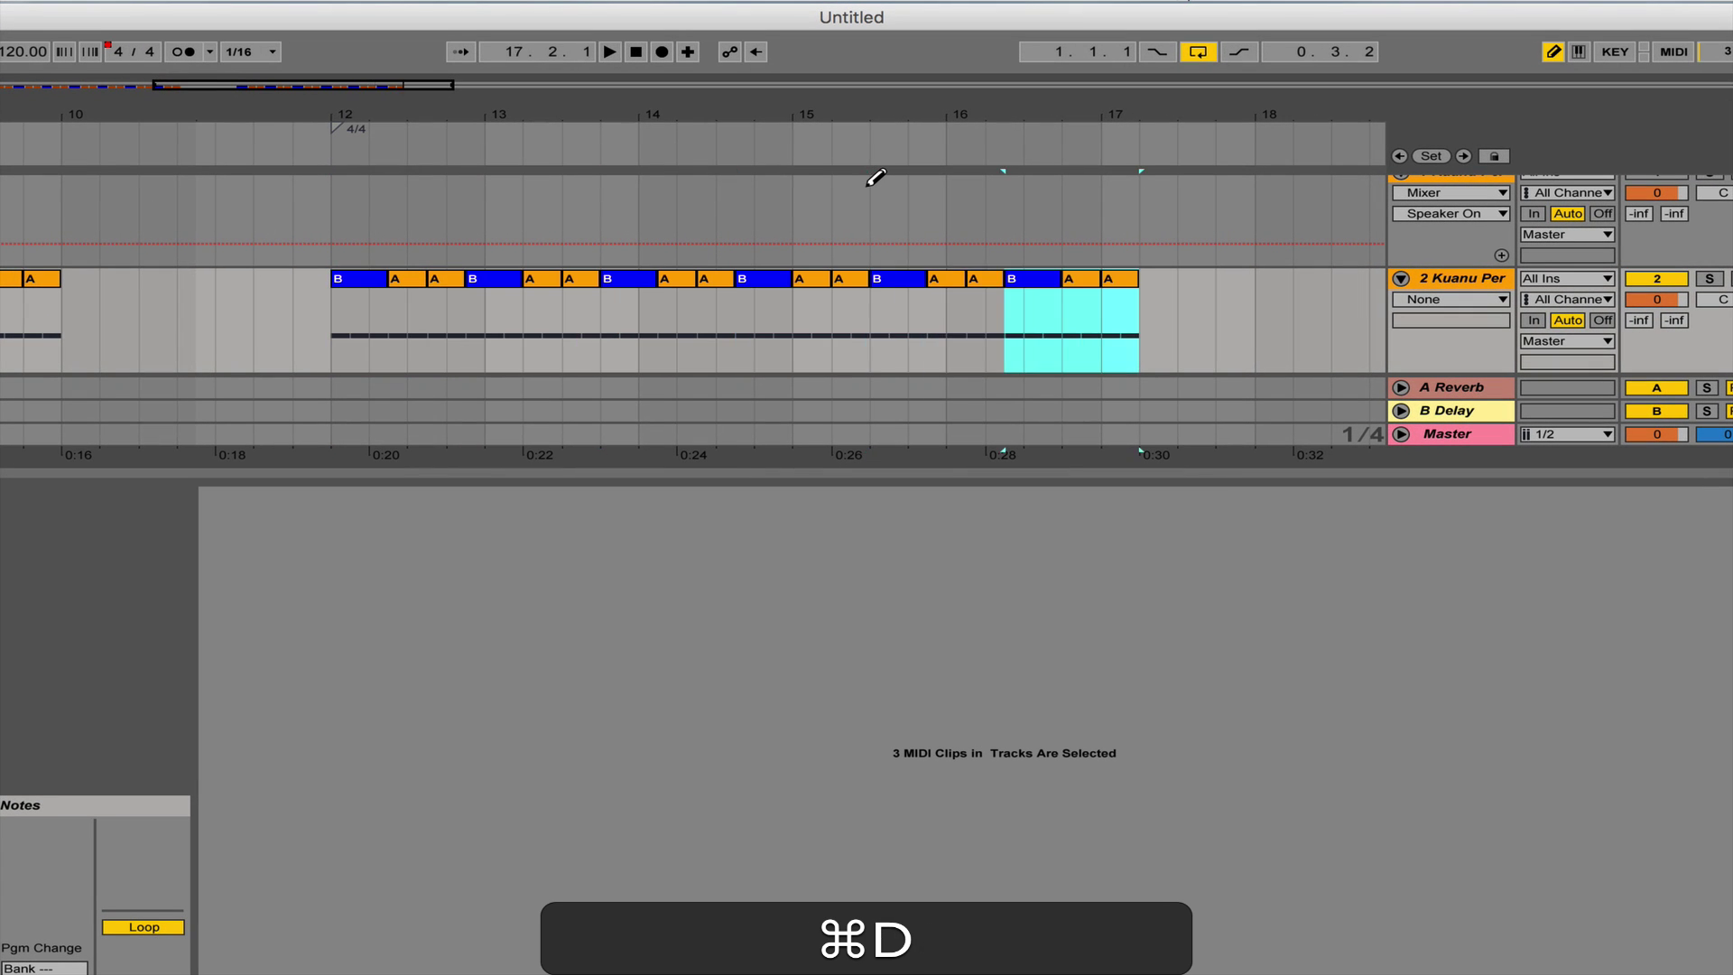
{"action": "scroll", "coordinate": [1196, 108], "scroll_direction": "down", "scroll_amount": 3}
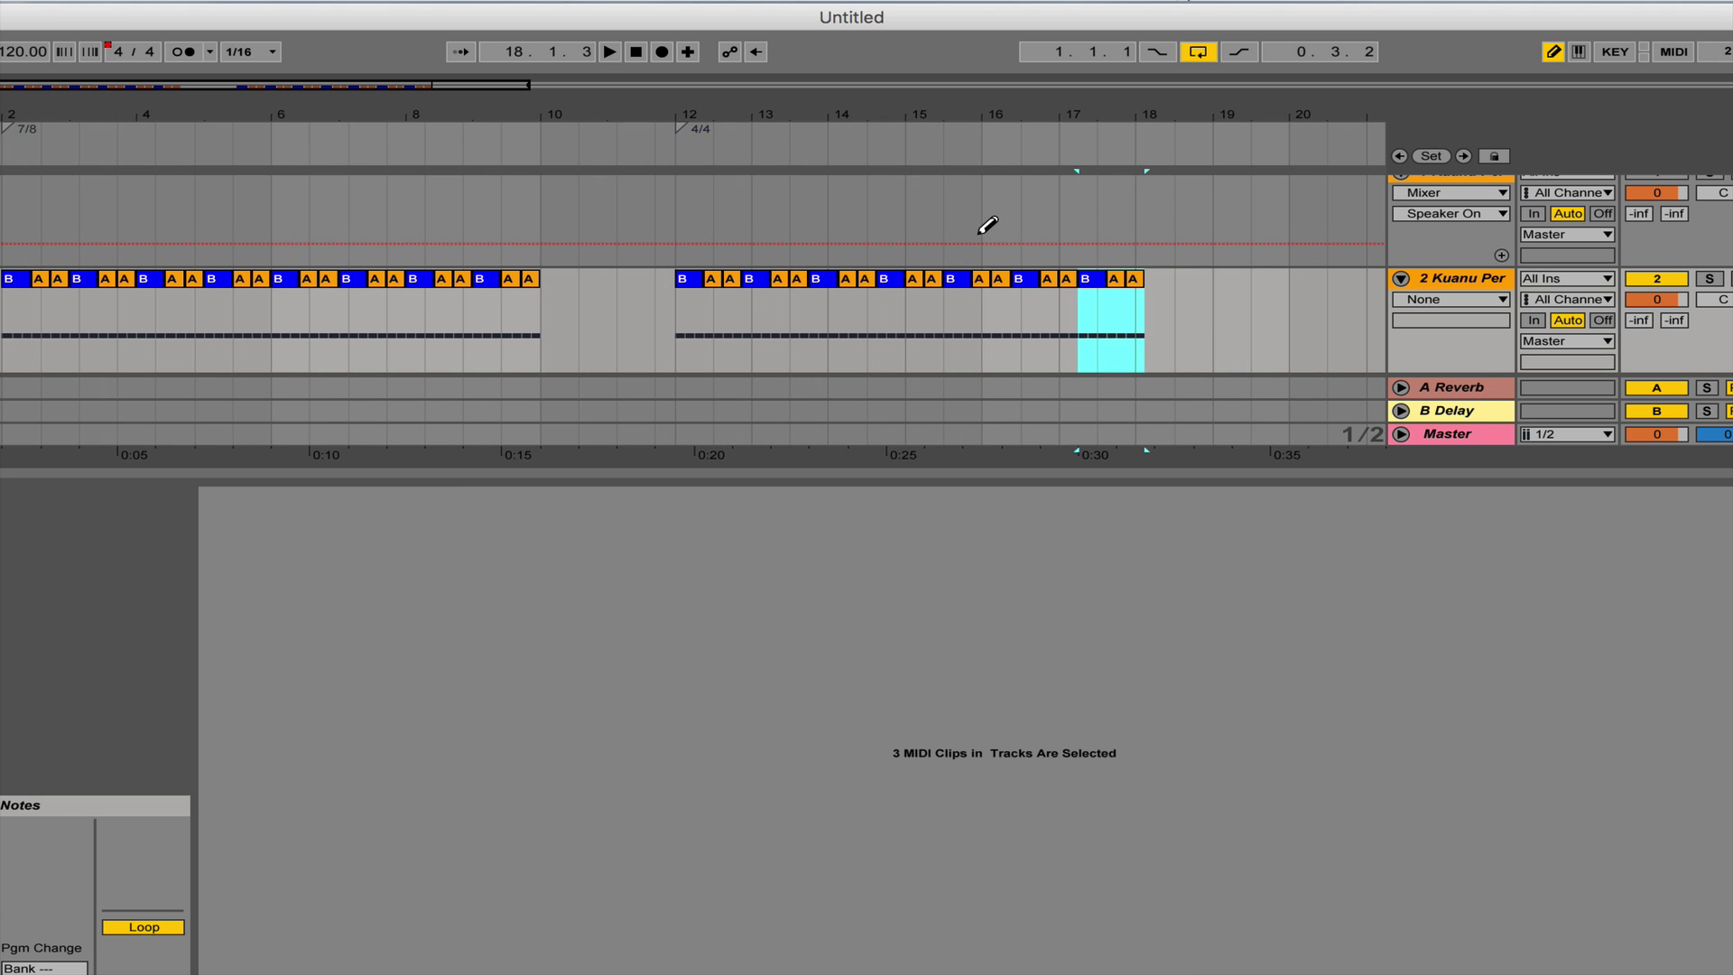
{"action": "key", "text": "super+d"}
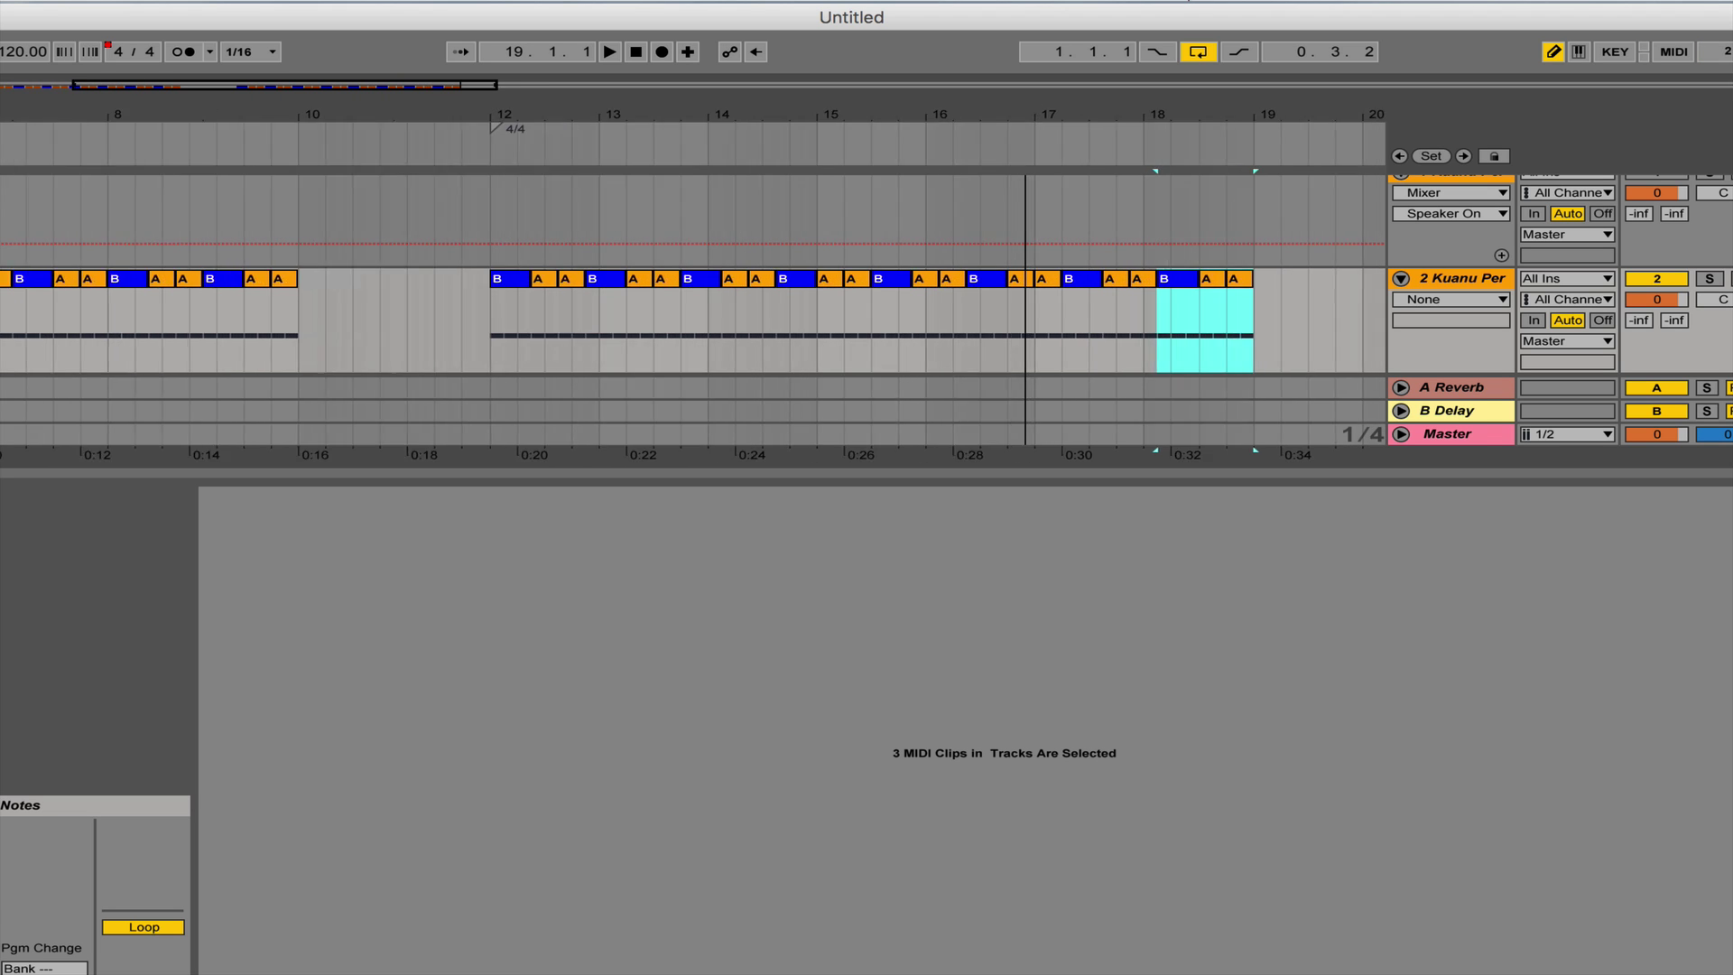
Examine how the repeated B A A groups line up with the 4/4 barlines up to bar 19
{"action": "left_click_drag", "start_coordinate": [1017, 136], "coordinate": [766, 158]}
{"action": "left_click", "coordinate": [1165, 304]}
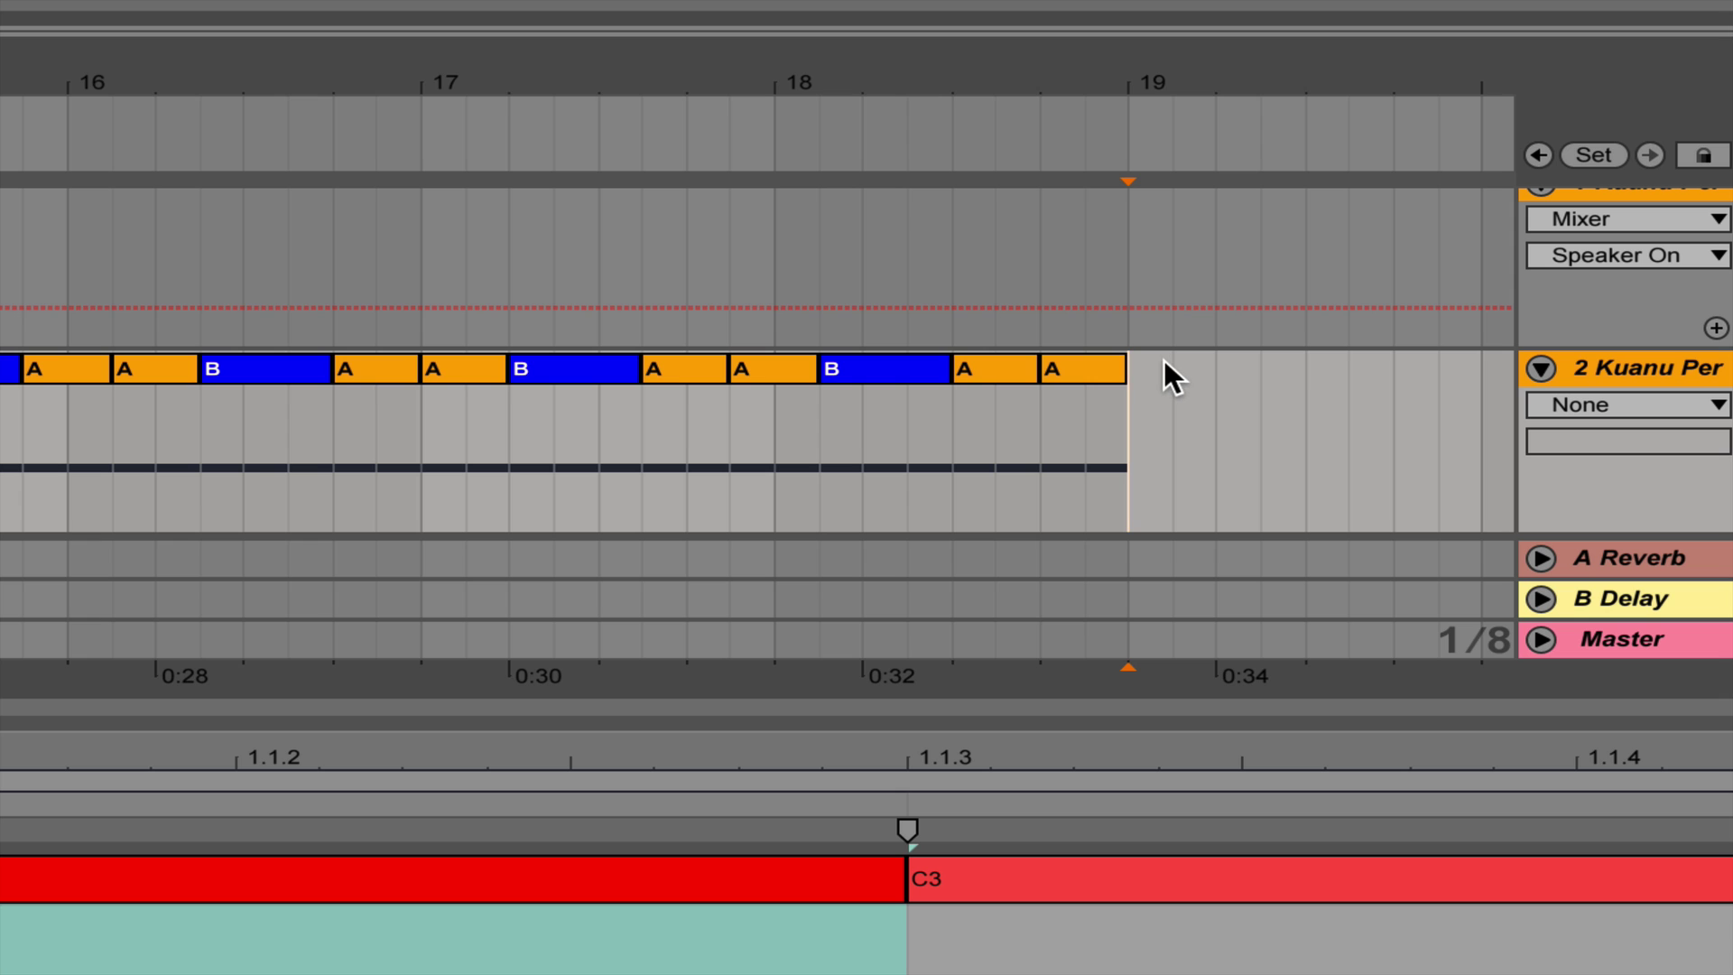
{"action": "left_click", "coordinate": [975, 136]}
{"action": "left_click_drag", "start_coordinate": [975, 136], "coordinate": [975, 95]}
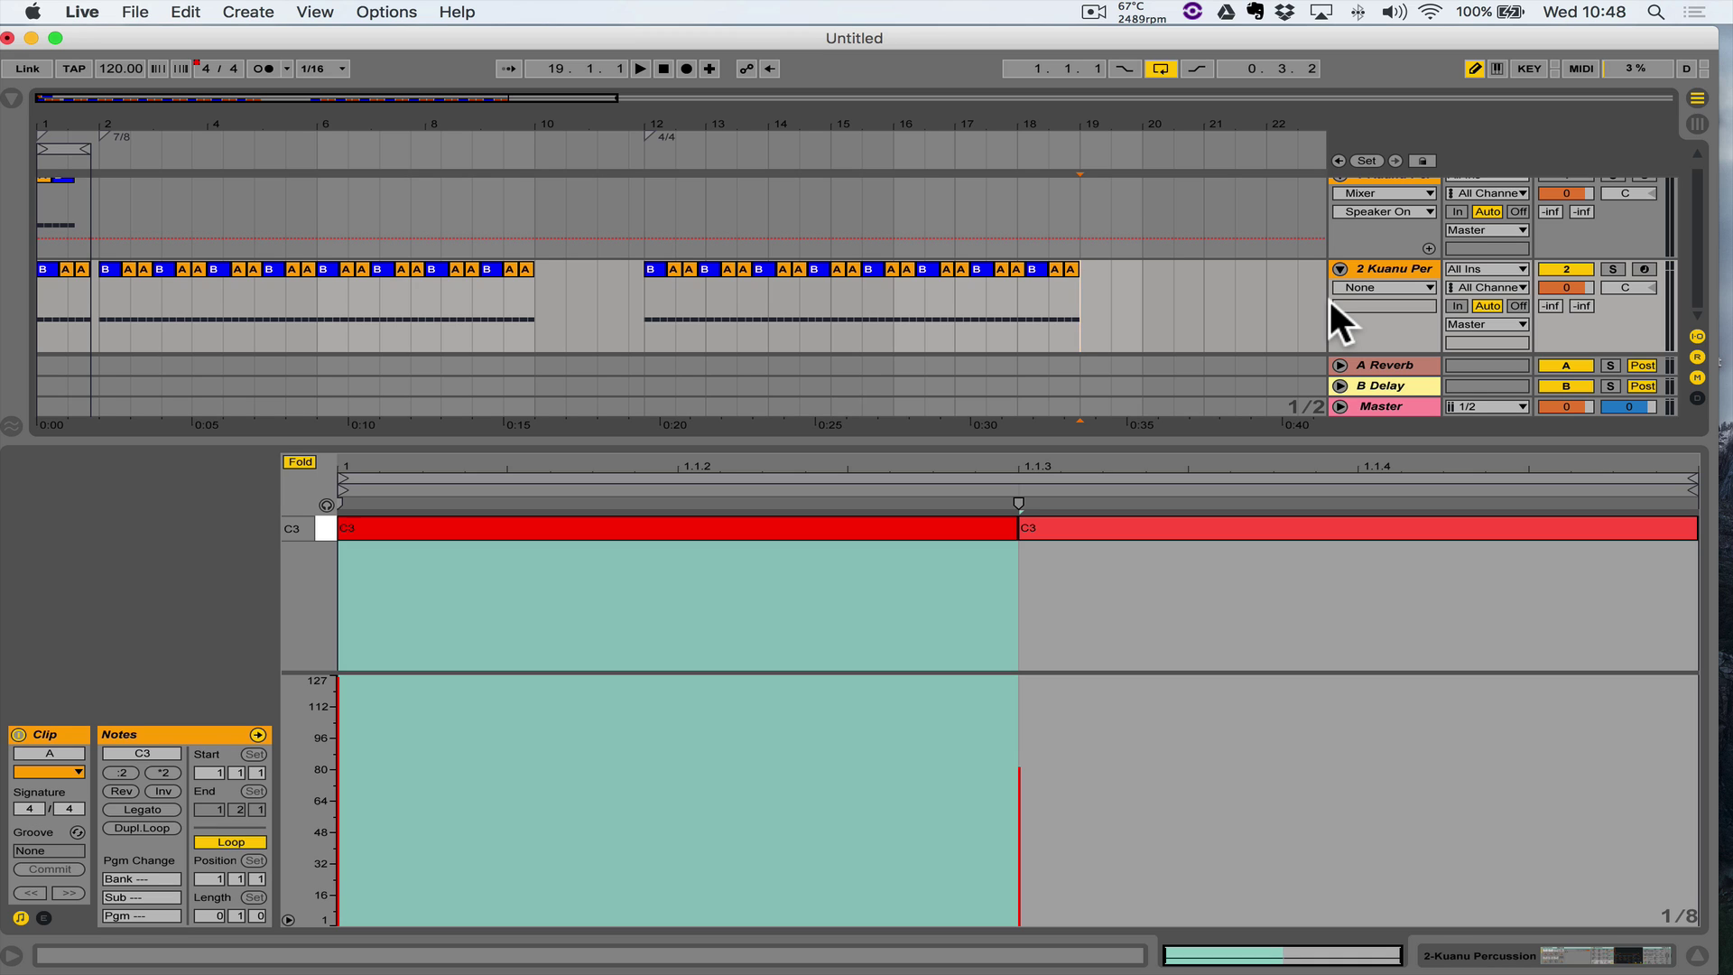
Insert a new empty MIDI track below the second Kuanu Percussion track
{"action": "key", "text": "shift+super+m"}
{"action": "key", "text": "shift+super+m"}
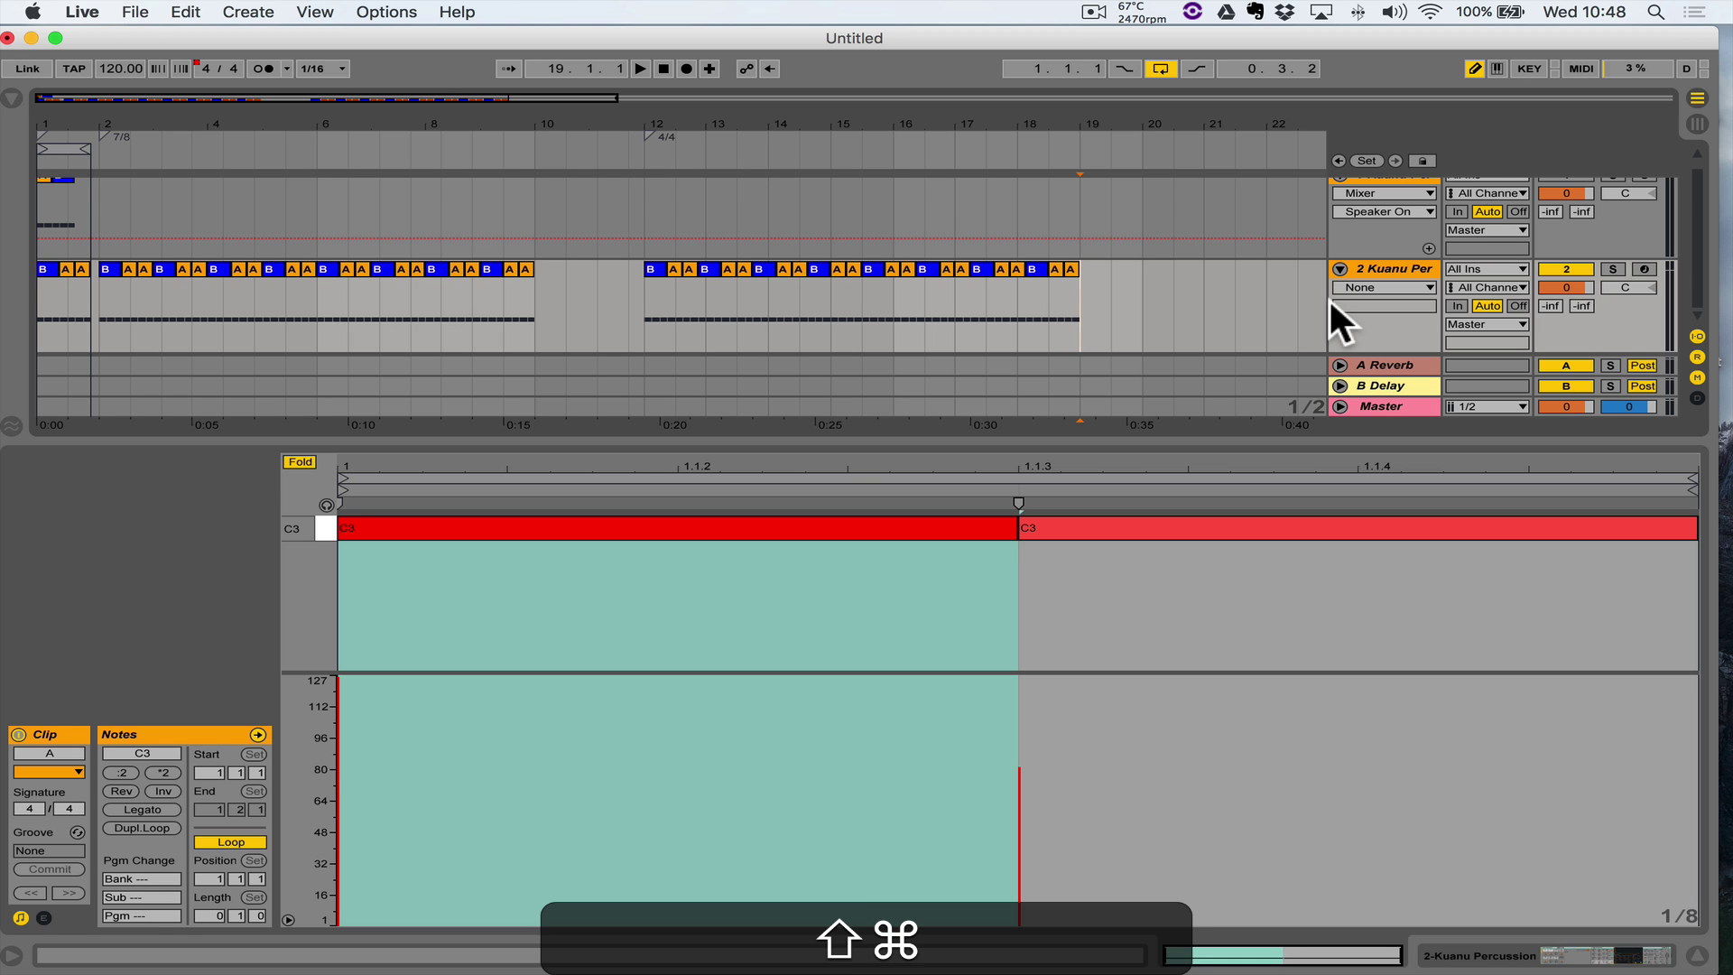
{"action": "key", "text": "shift+super+t"}
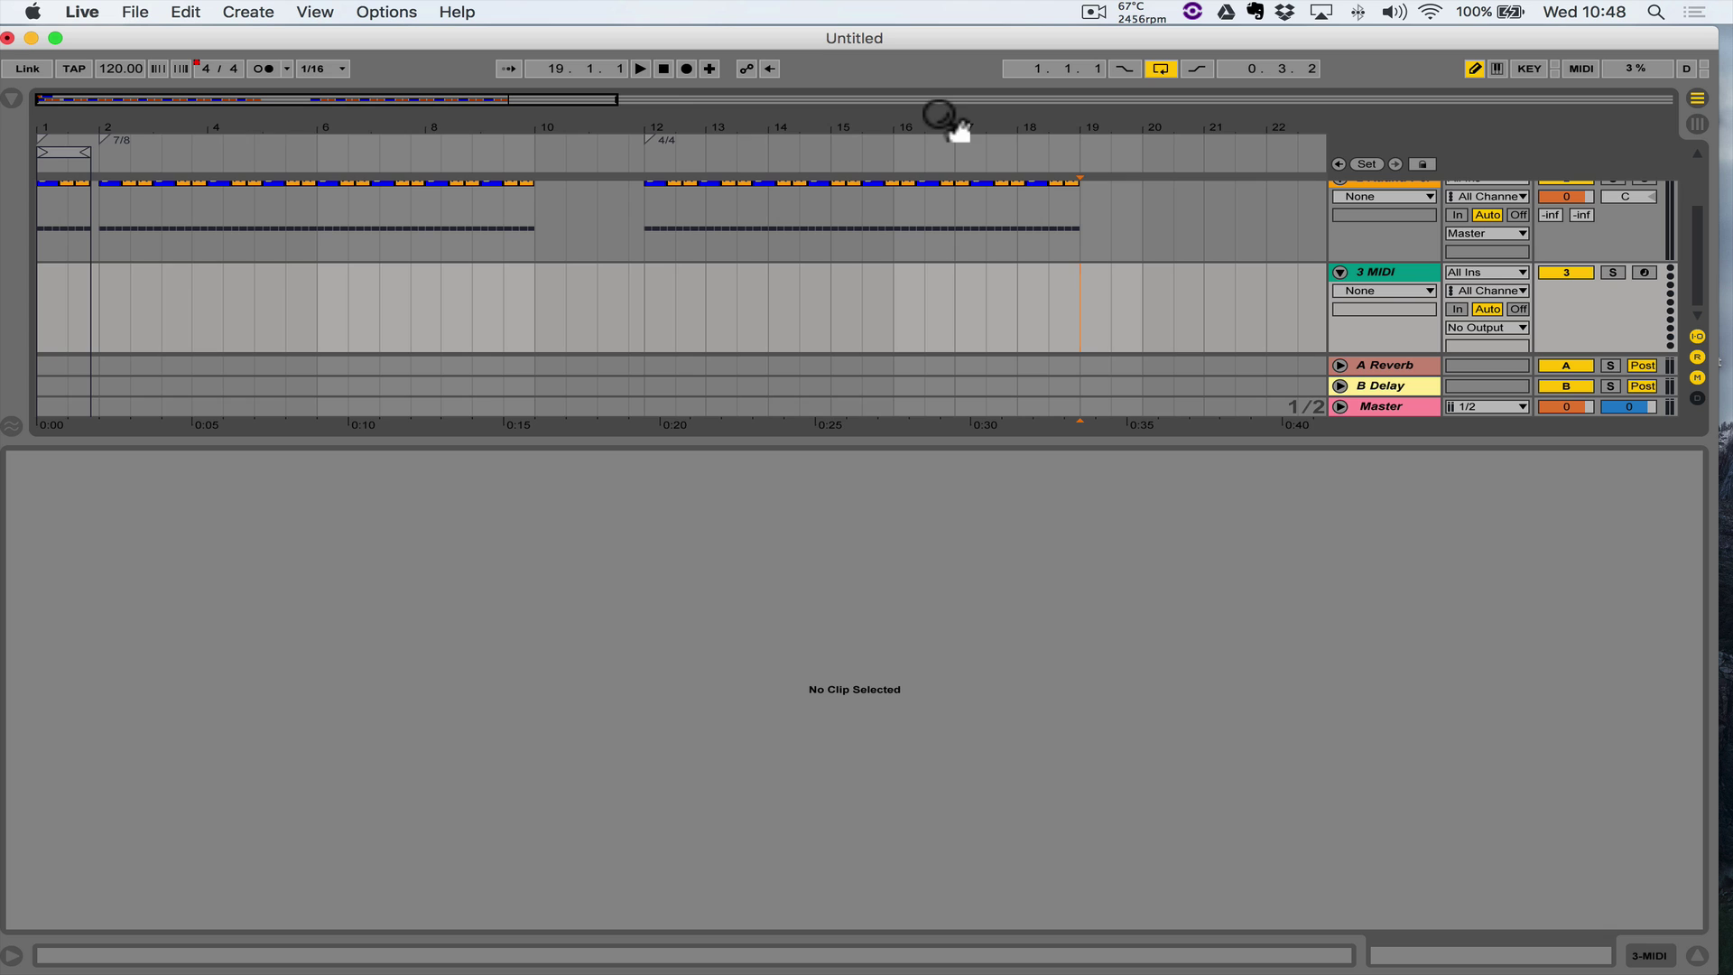
{"action": "left_click_drag", "start_coordinate": [960, 127], "coordinate": [960, 81]}
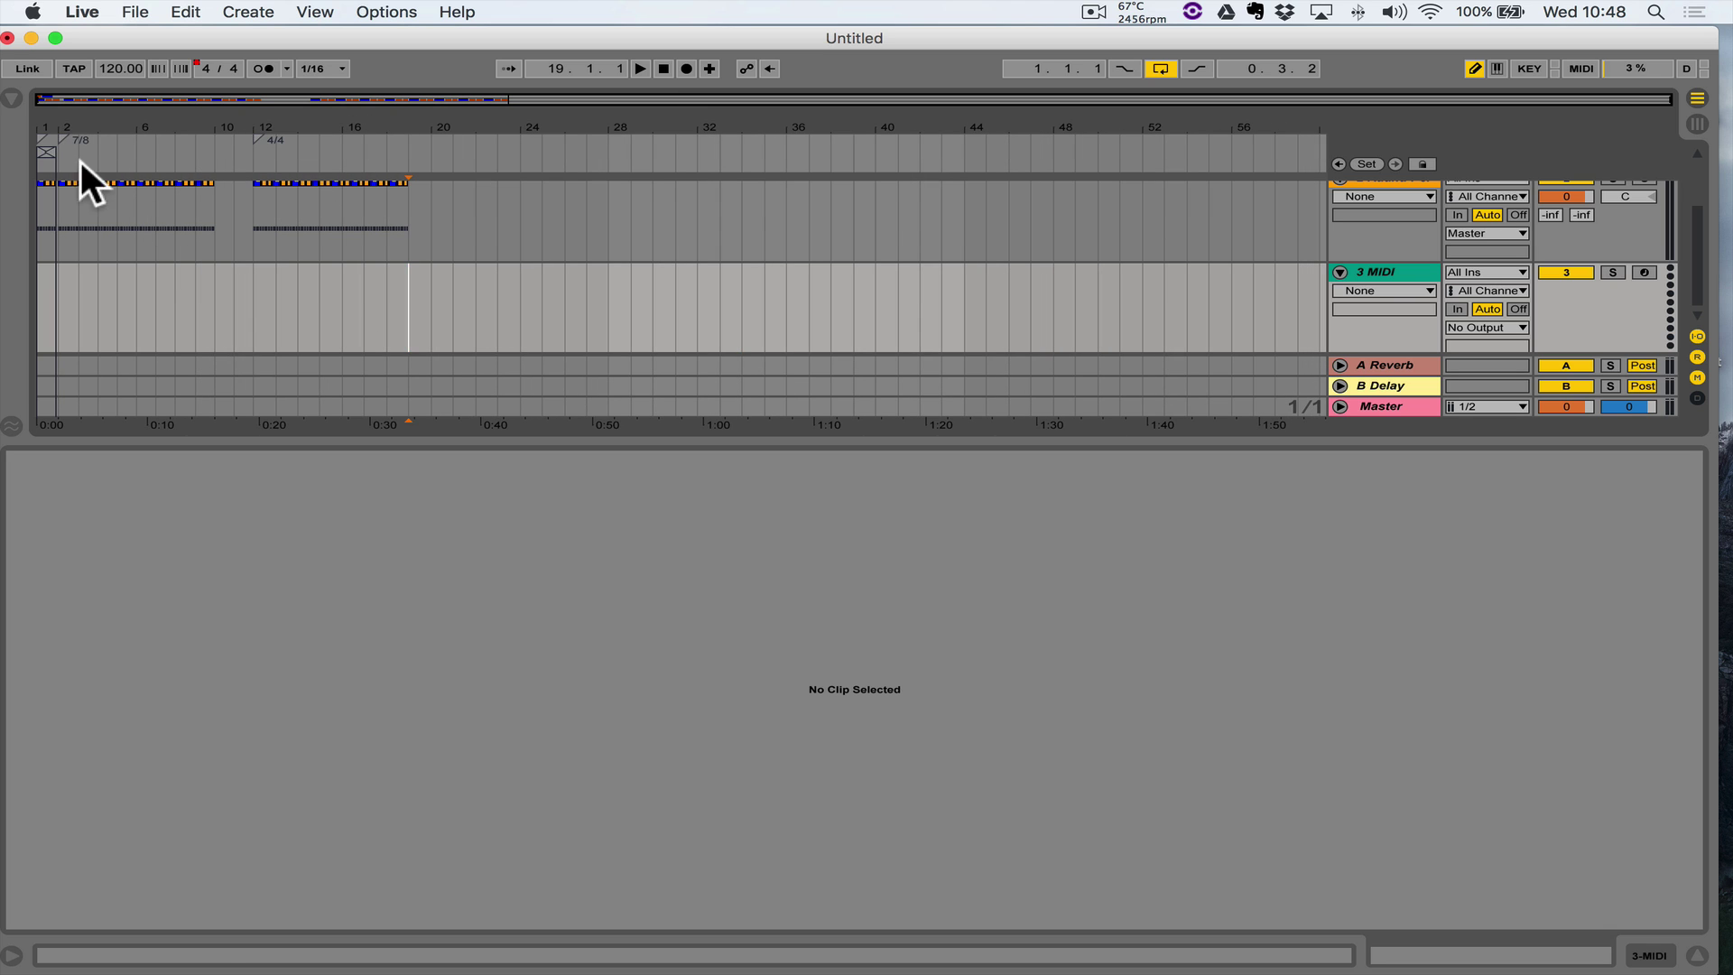
Show the browser and expand the Impulse presets among the instruments, collapsing the Operator folder
{"action": "left_click", "coordinate": [12, 96]}
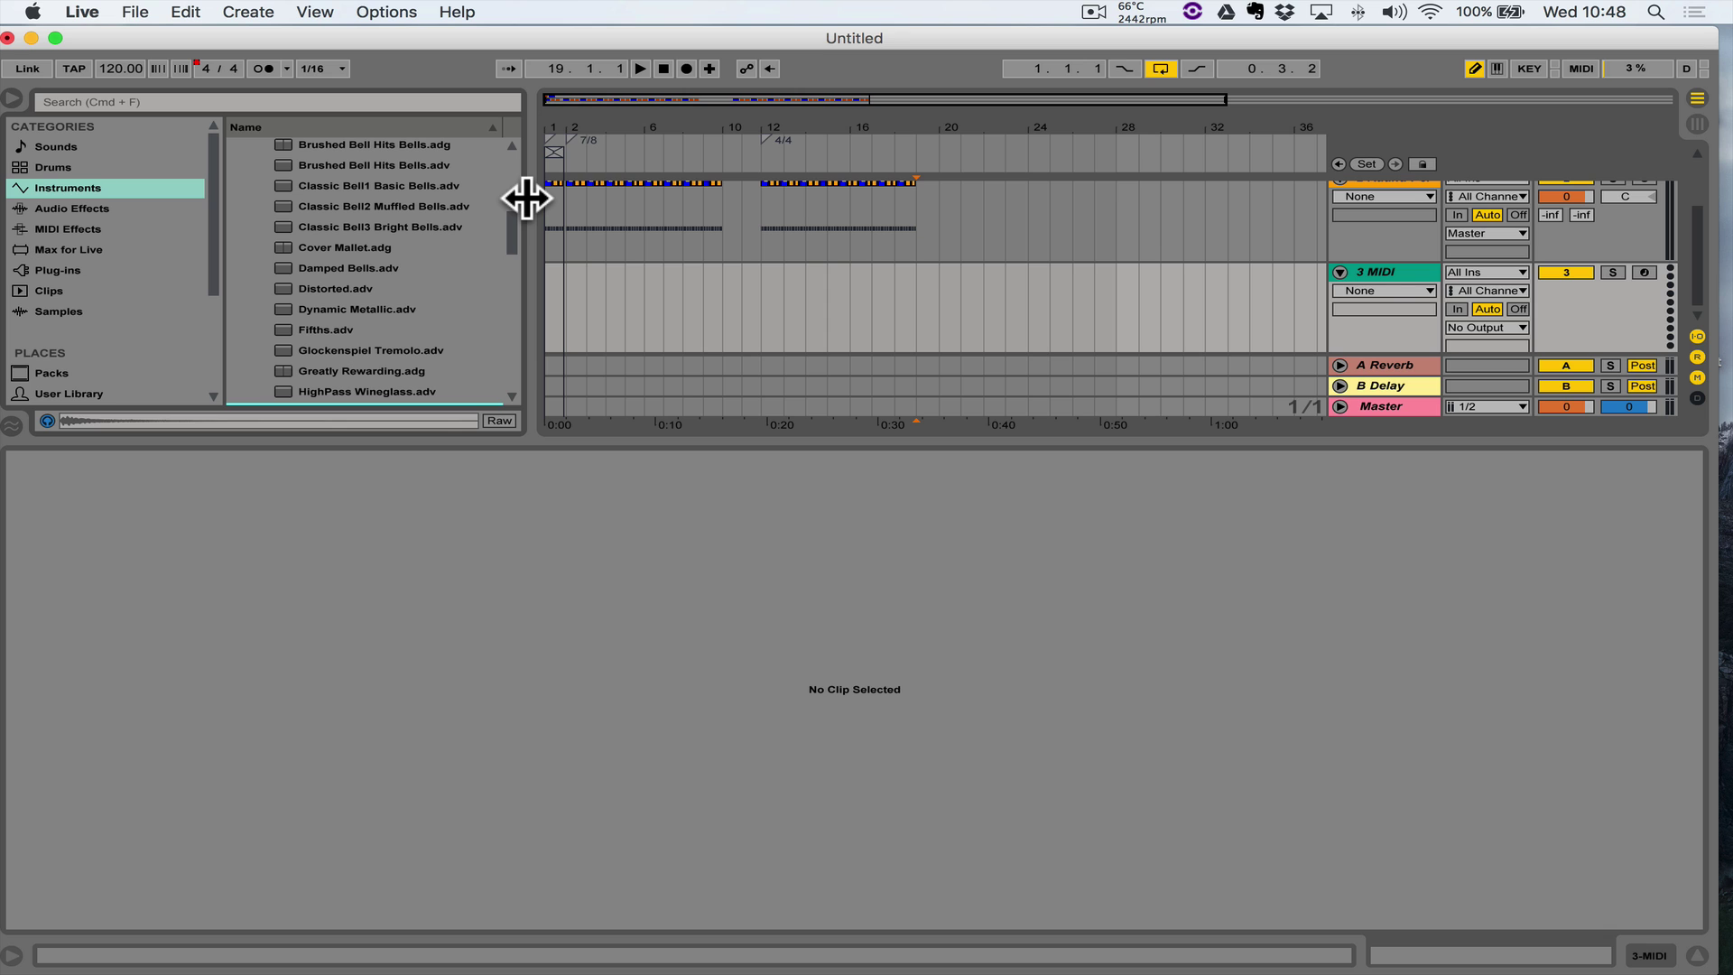
{"action": "mouse_move", "coordinate": [527, 198]}
{"action": "left_mouse_down"}
{"action": "mouse_move", "coordinate": [464, 193]}
{"action": "mouse_move", "coordinate": [515, 198]}
{"action": "left_mouse_up"}
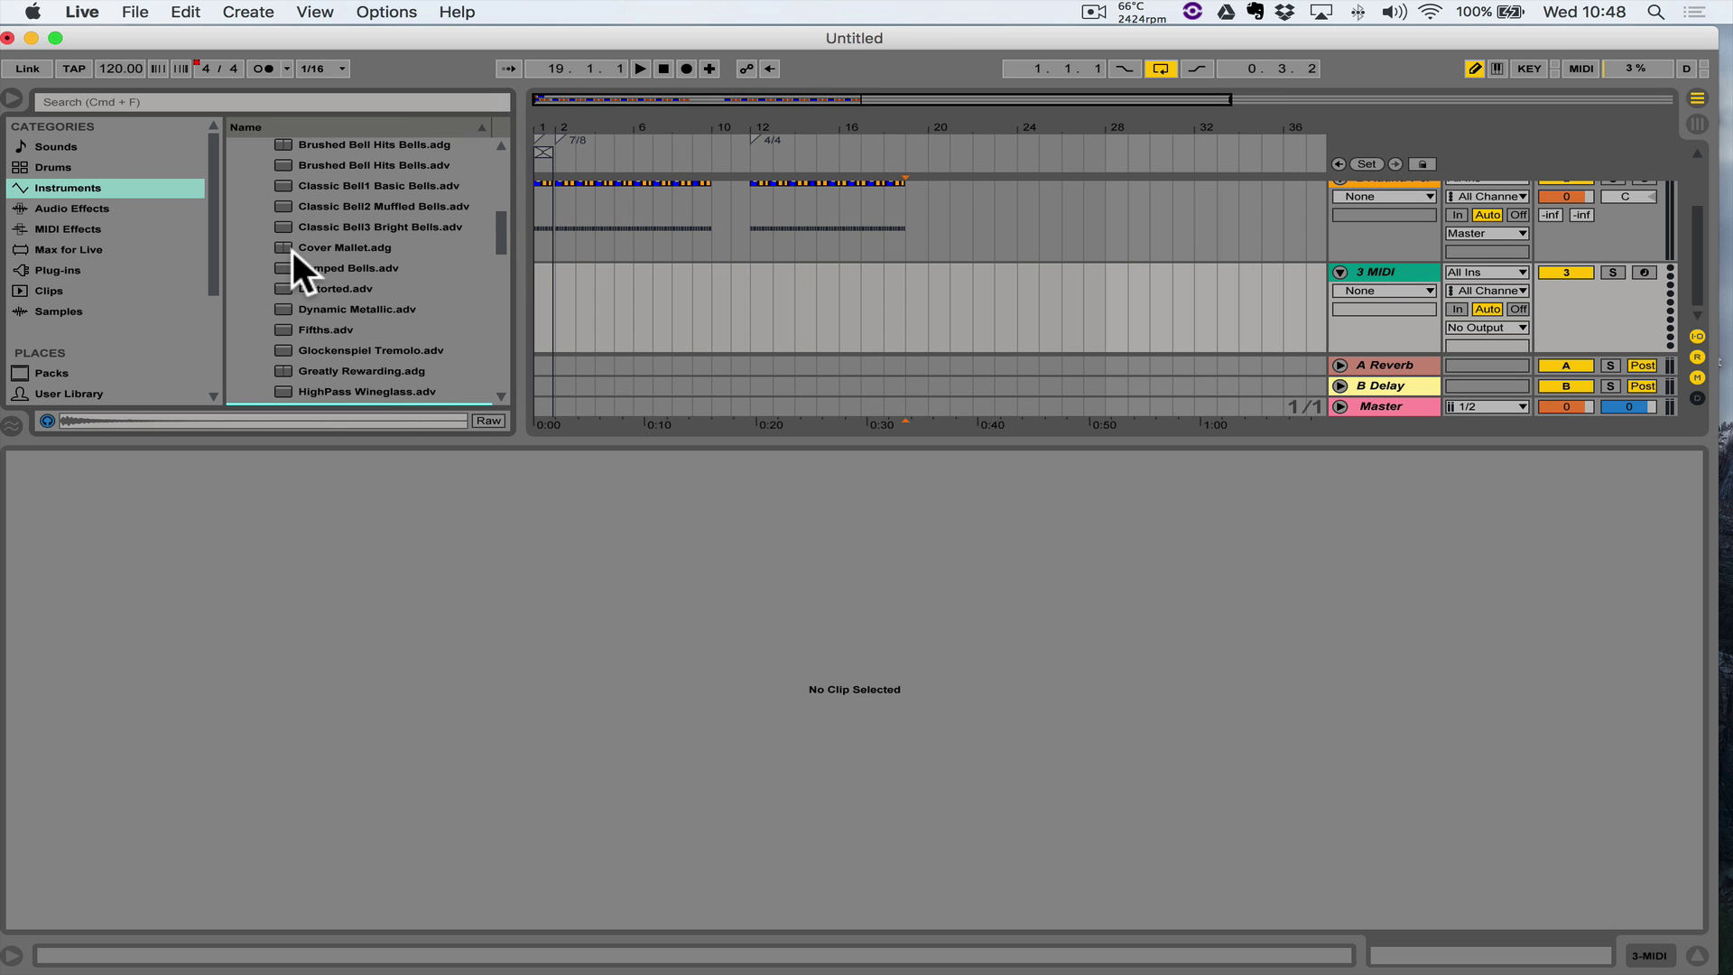
{"action": "scroll", "coordinate": [292, 251], "scroll_direction": "up", "scroll_amount": 3}
{"action": "scroll", "coordinate": [291, 249], "scroll_direction": "up", "scroll_amount": 3}
{"action": "left_click", "coordinate": [252, 247]}
{"action": "scroll", "coordinate": [266, 266], "scroll_direction": "up", "scroll_amount": 5}
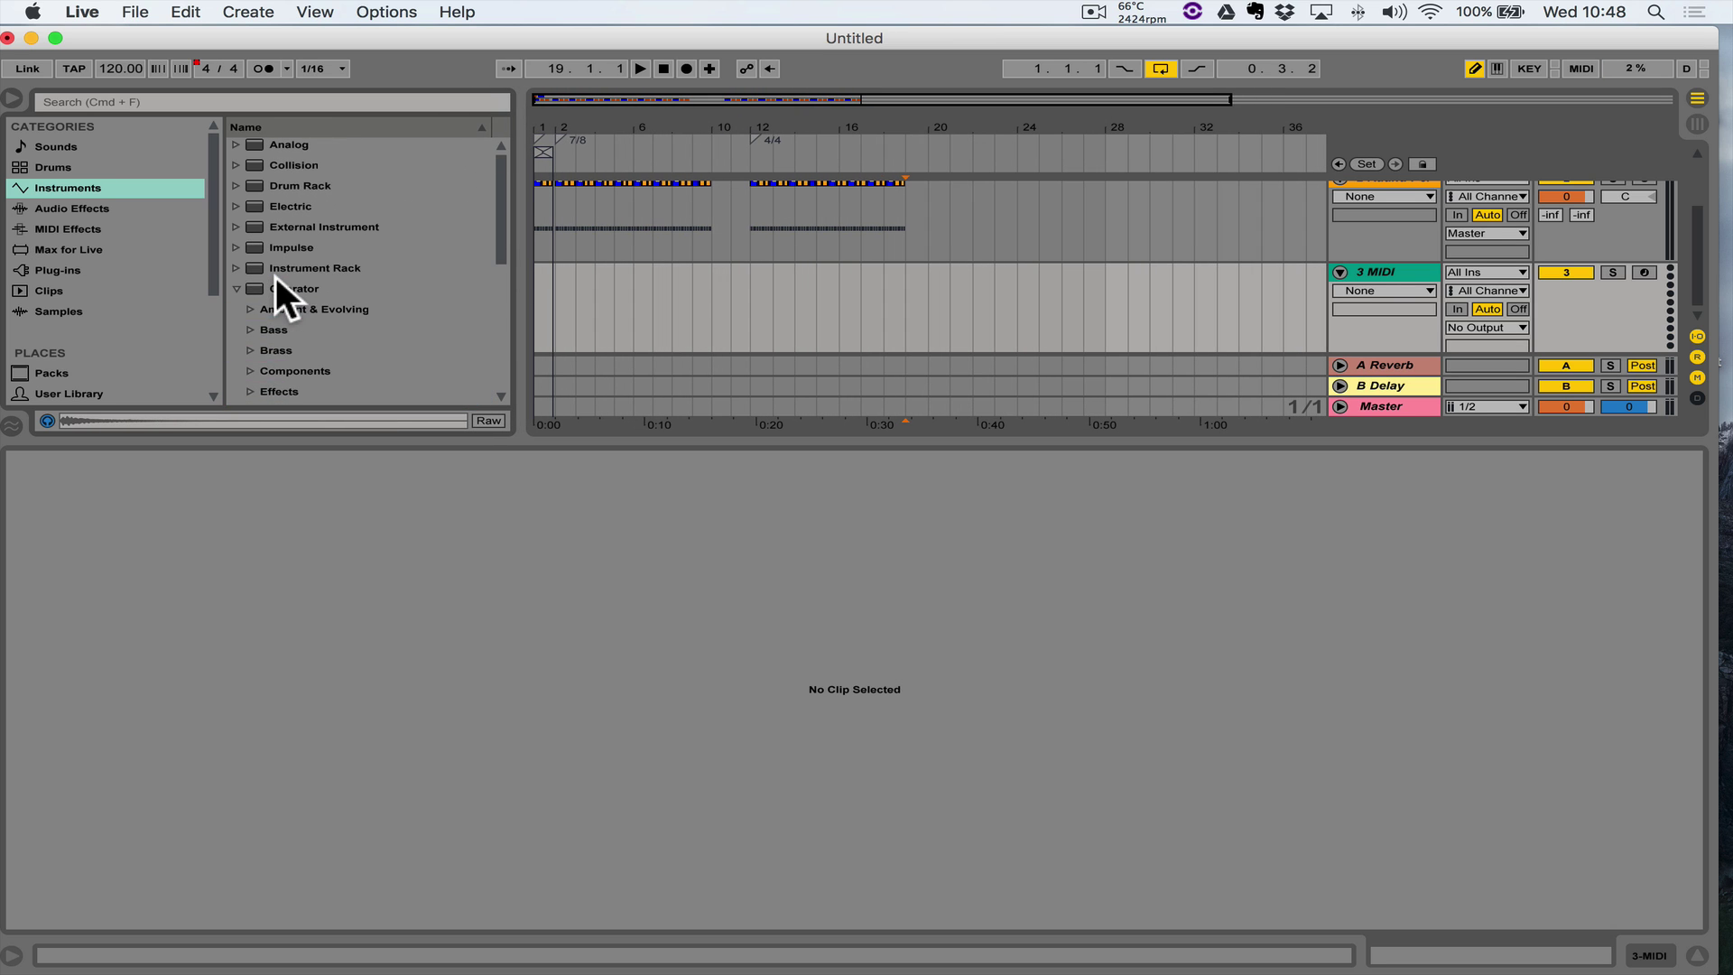
{"action": "left_click", "coordinate": [235, 289]}
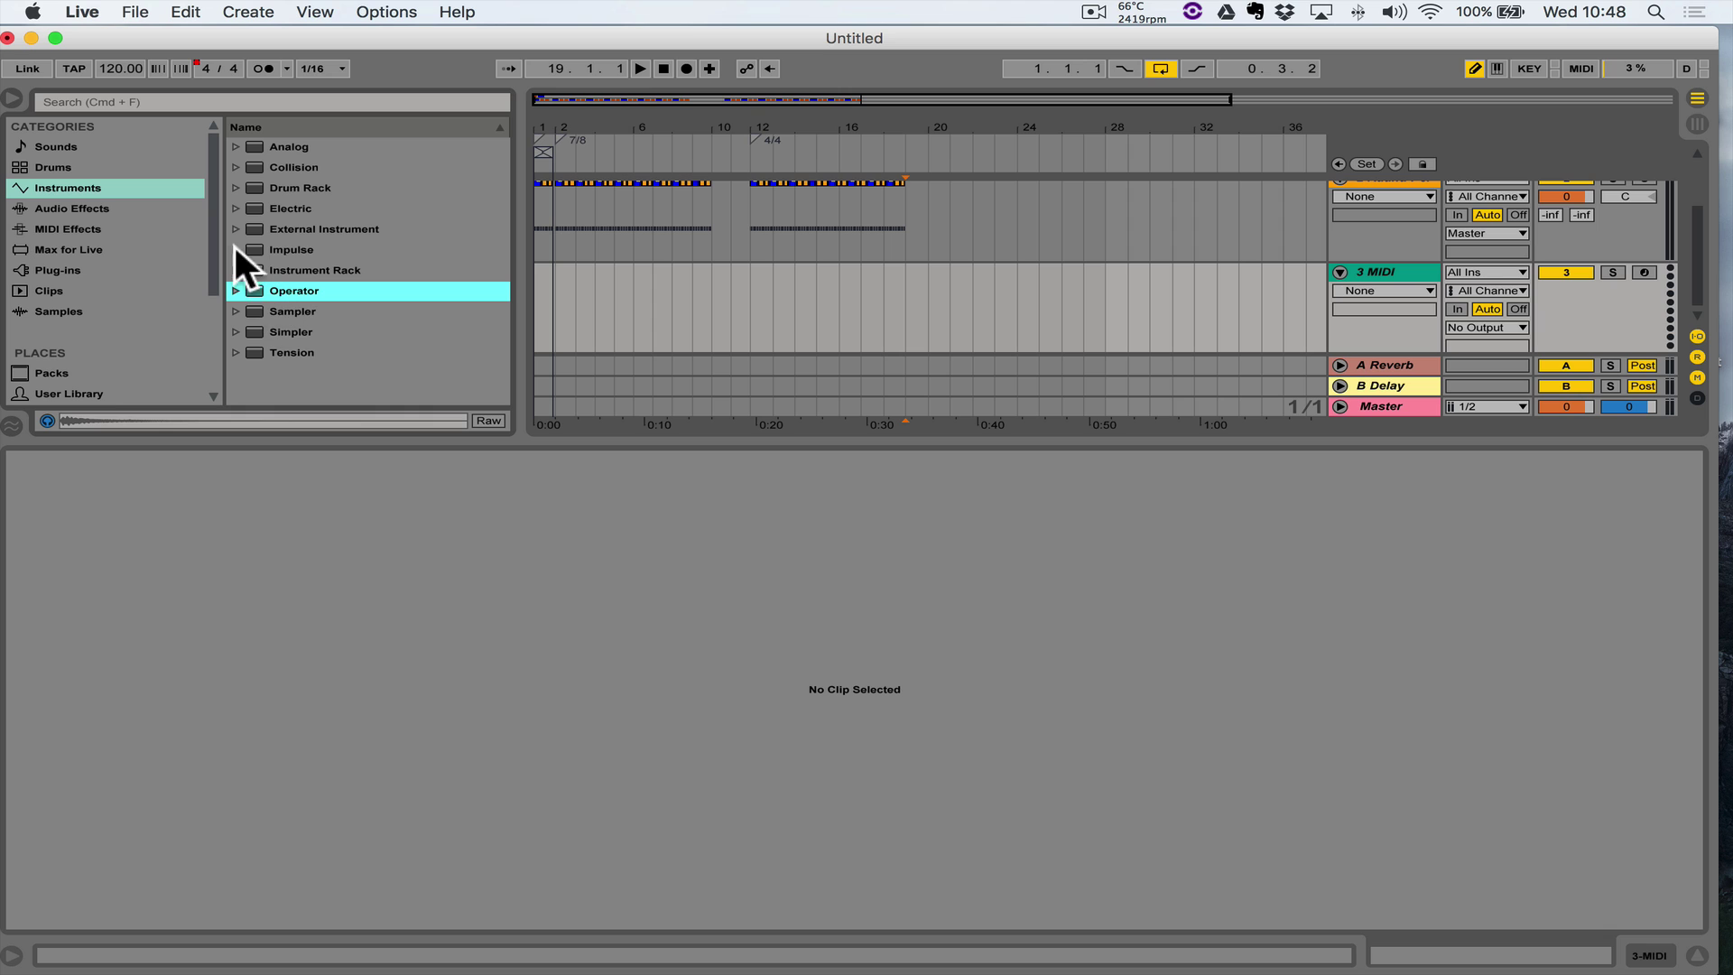
{"action": "left_click", "coordinate": [235, 250]}
{"action": "scroll", "coordinate": [340, 289], "scroll_direction": "down", "scroll_amount": 1}
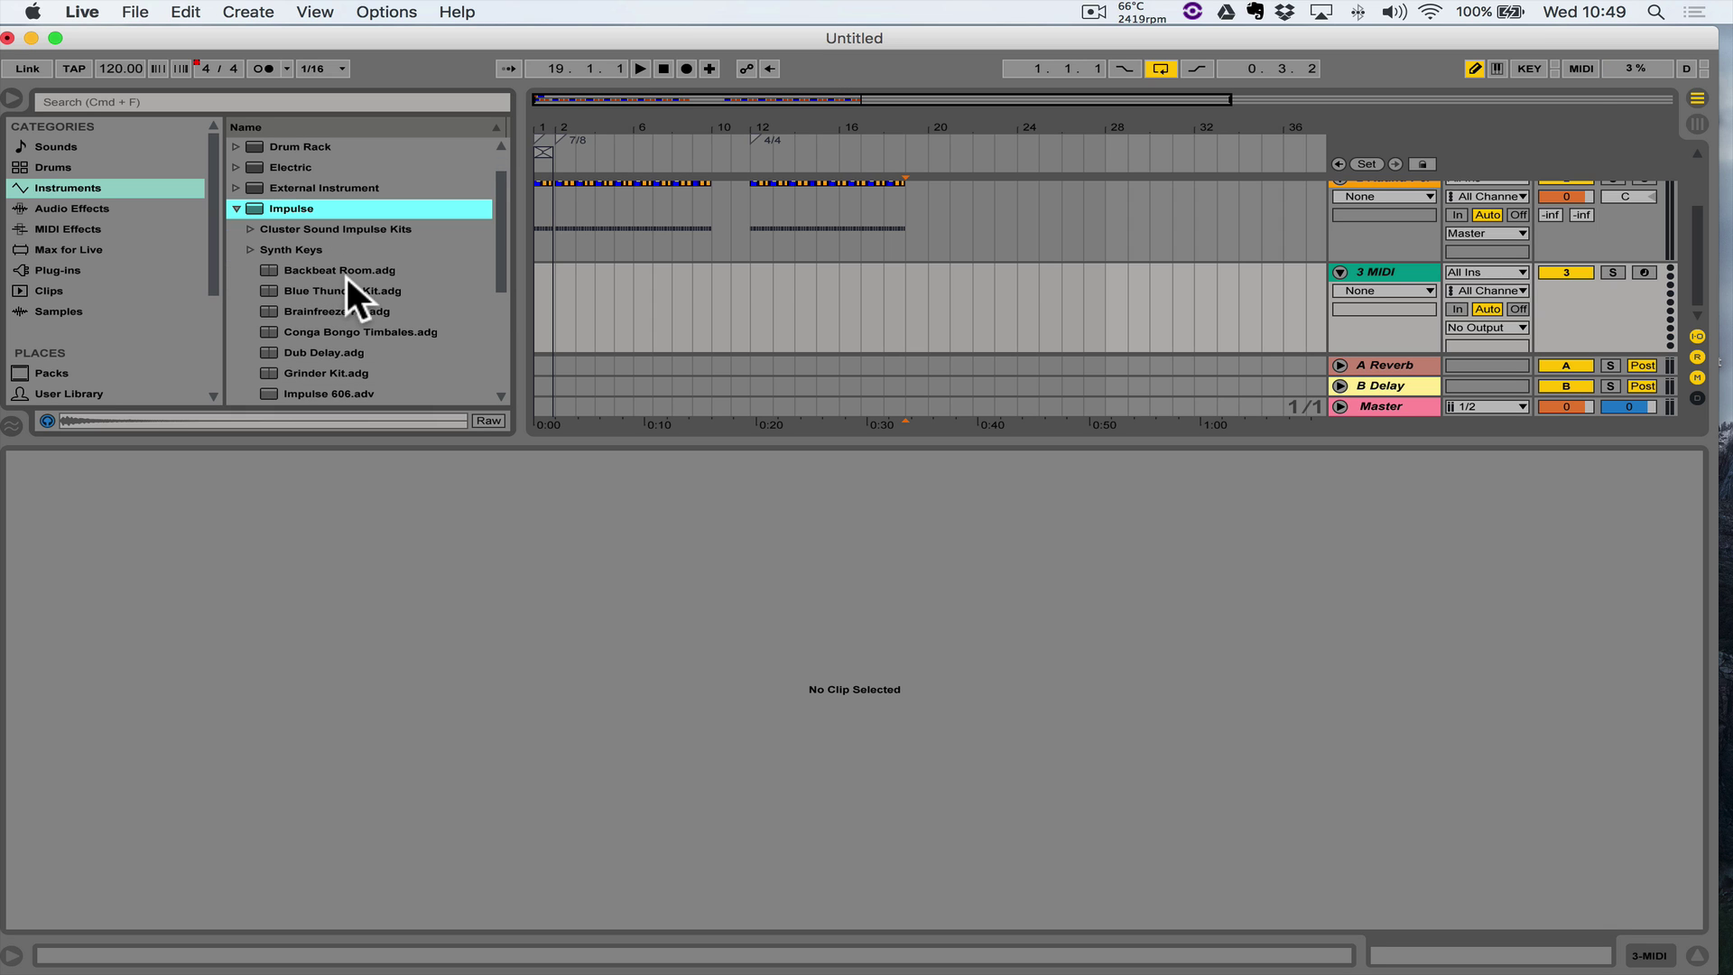
Preview several Impulse kits, from Backbeat Room to Impulse 606, and load Impulse 606.adv onto the new MIDI track
{"action": "left_click", "coordinate": [345, 269]}
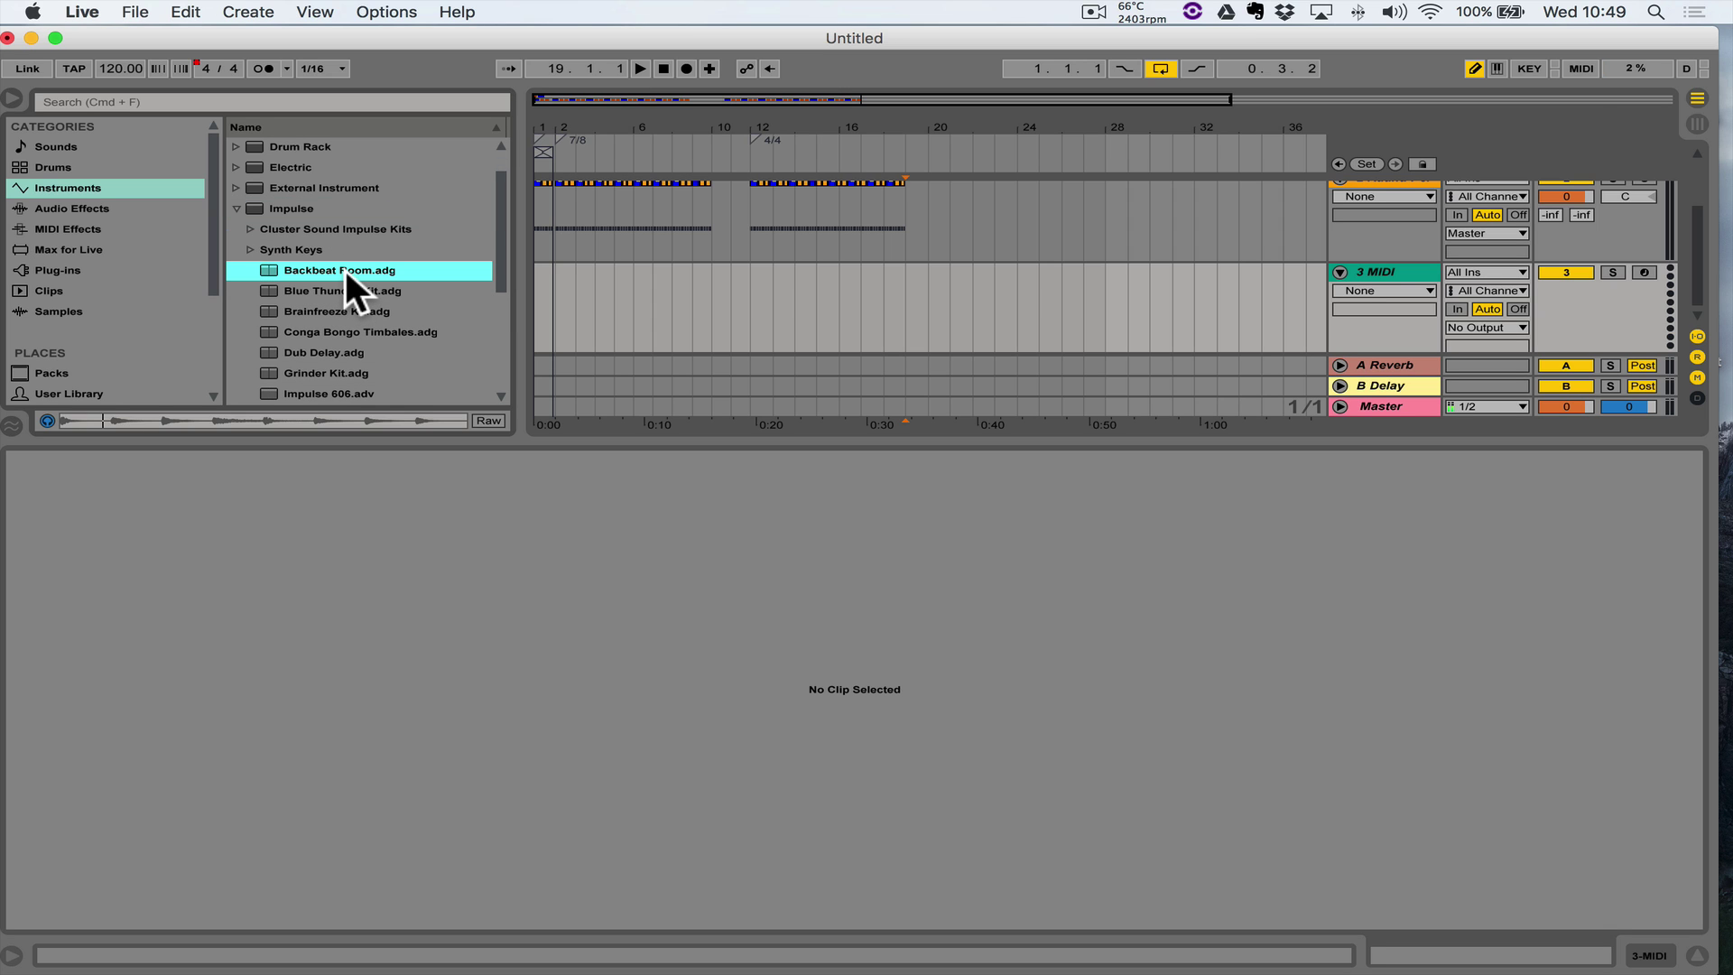
{"action": "left_click", "coordinate": [341, 289]}
{"action": "left_click", "coordinate": [350, 310]}
{"action": "left_click", "coordinate": [347, 332]}
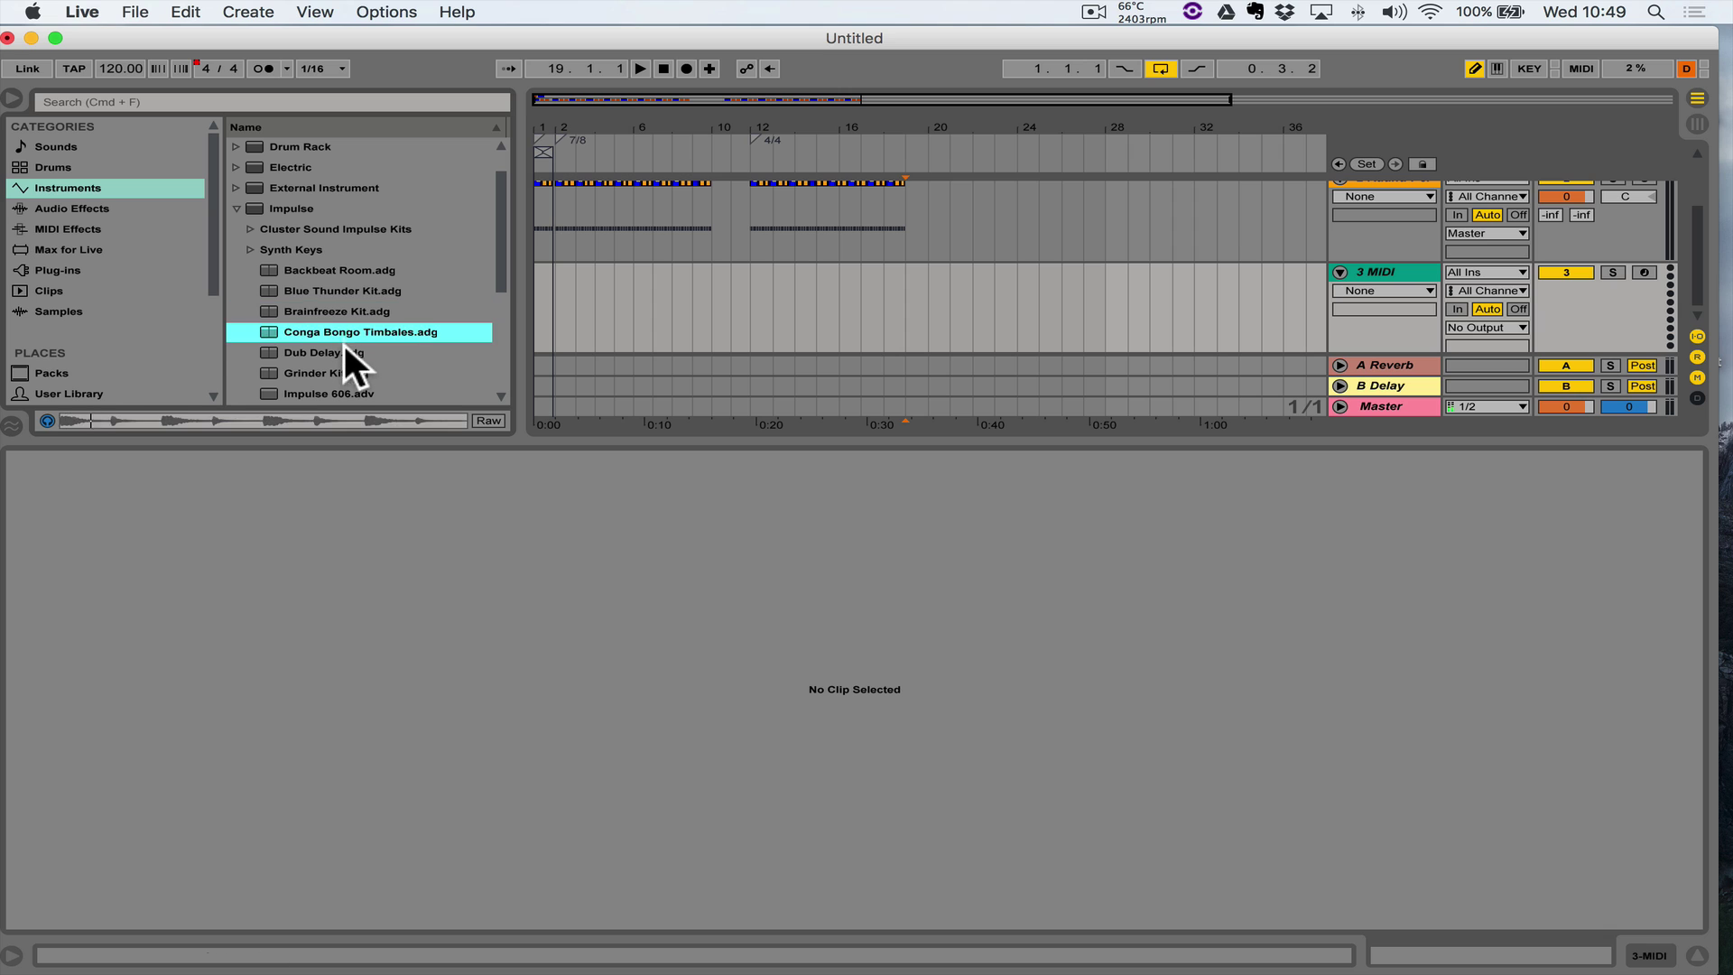
{"action": "left_click", "coordinate": [344, 352]}
{"action": "left_click", "coordinate": [344, 372]}
{"action": "left_click", "coordinate": [344, 389]}
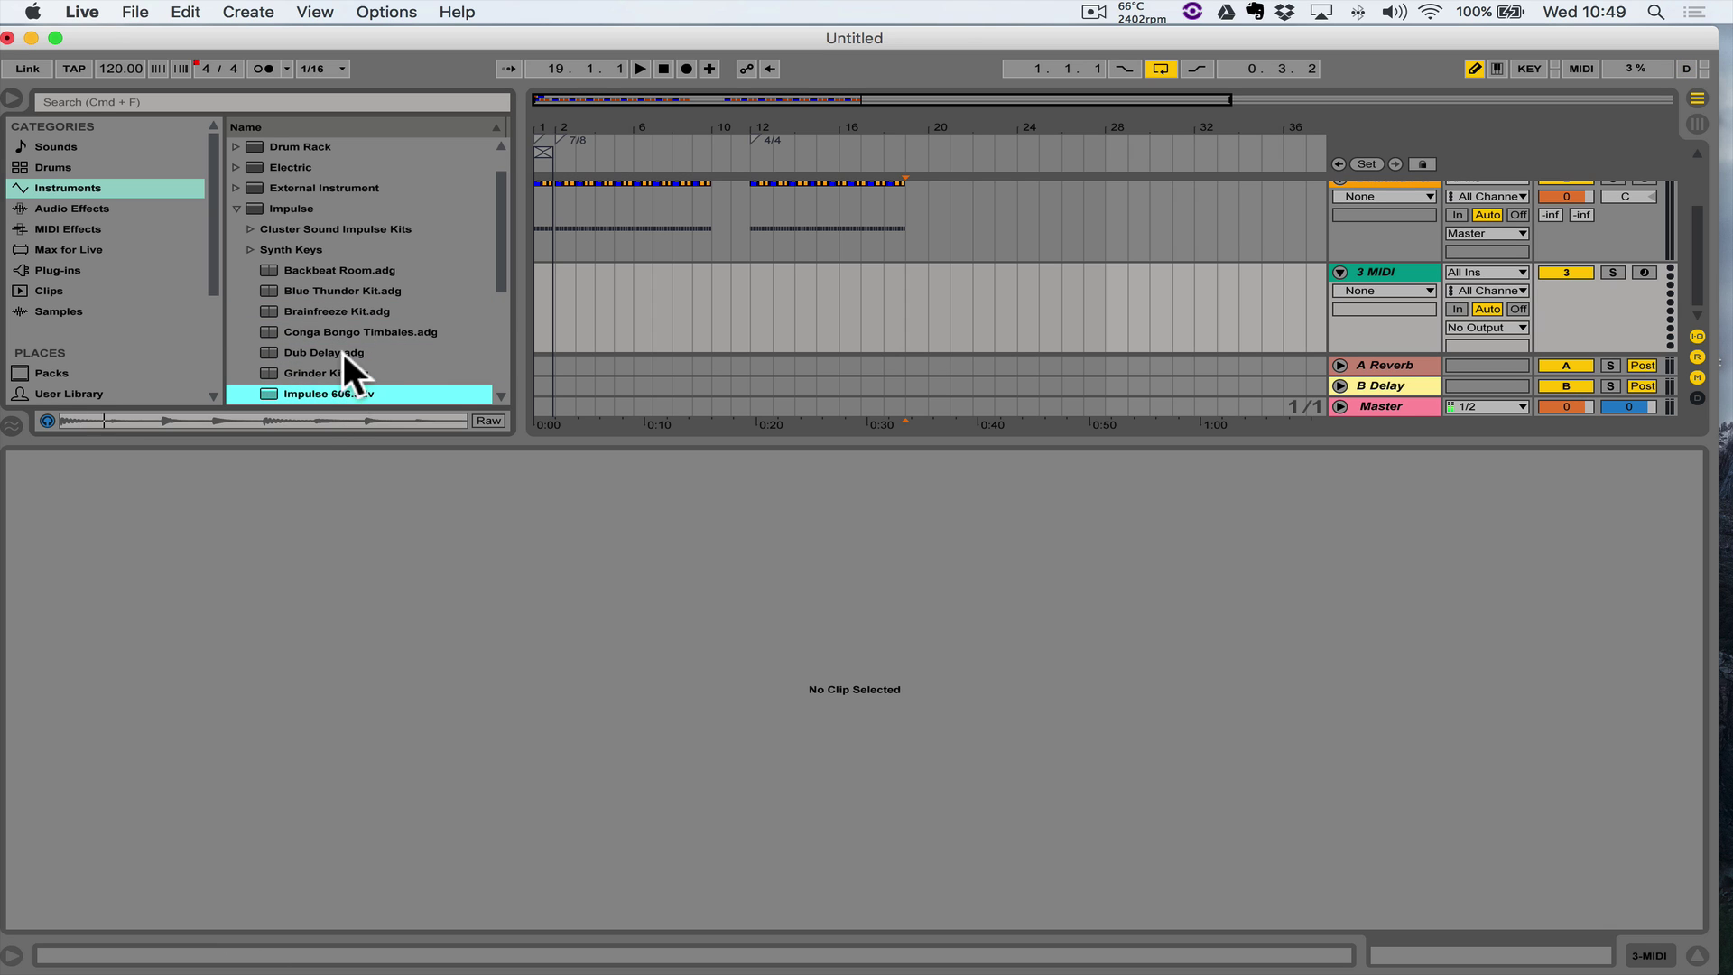
{"action": "left_click", "coordinate": [343, 354]}
{"action": "left_click", "coordinate": [344, 390]}
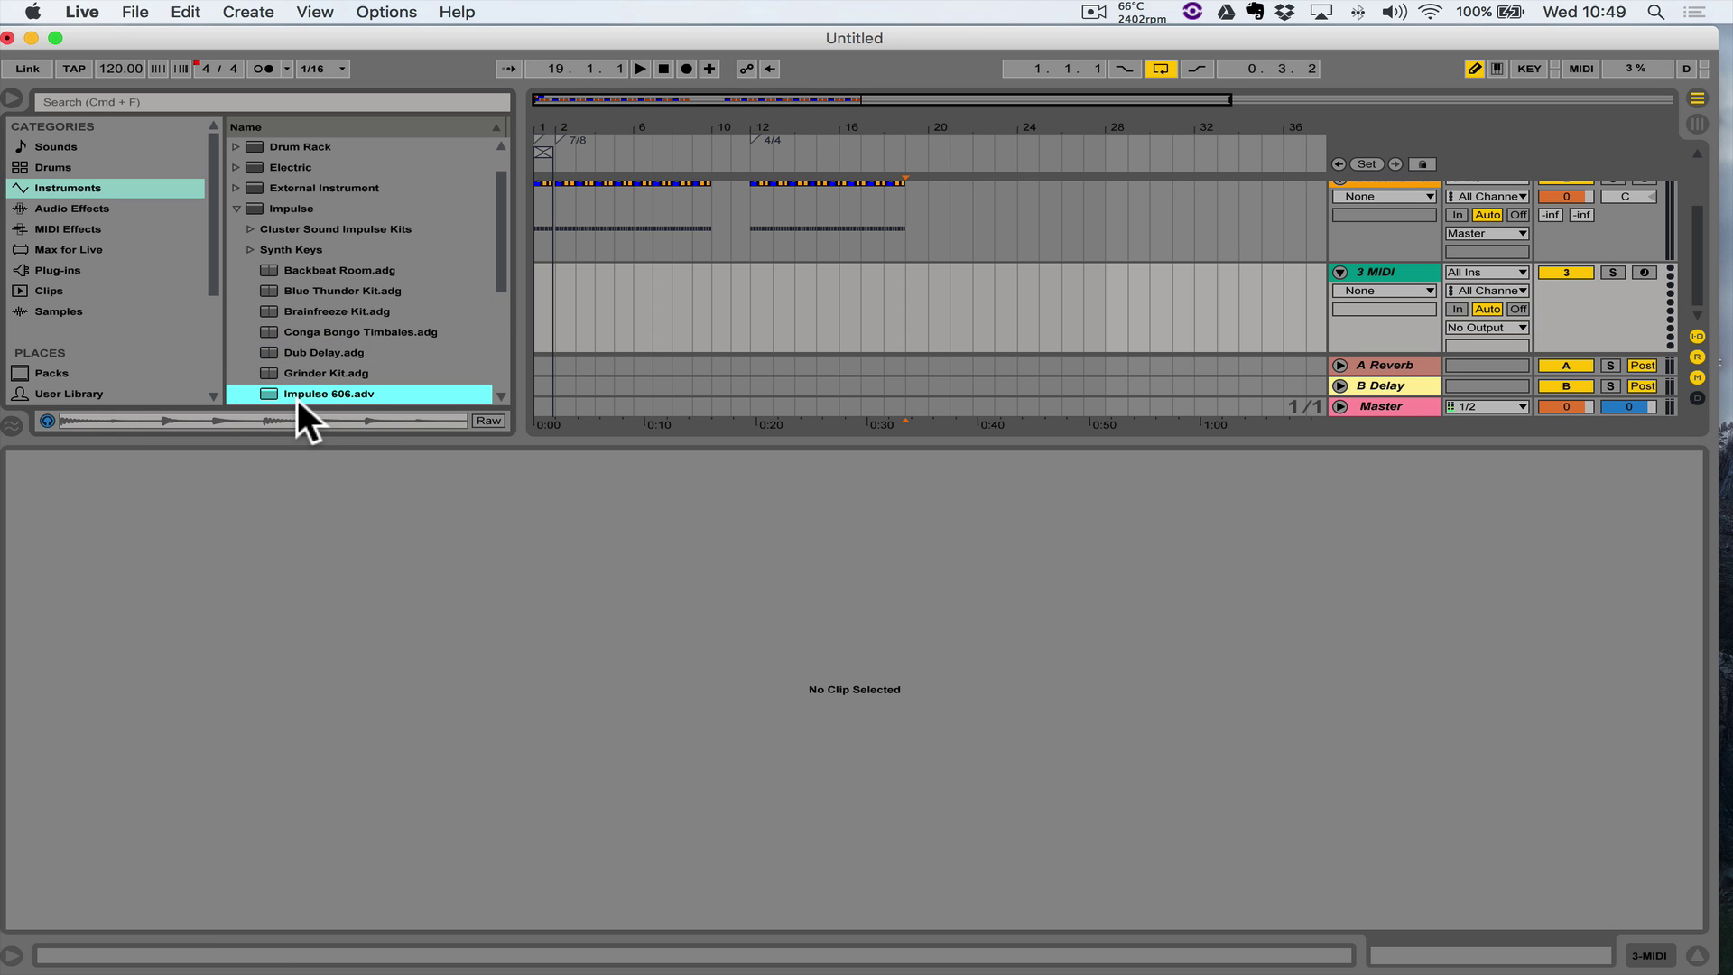
{"action": "left_click_drag", "start_coordinate": [295, 390], "coordinate": [1394, 293]}
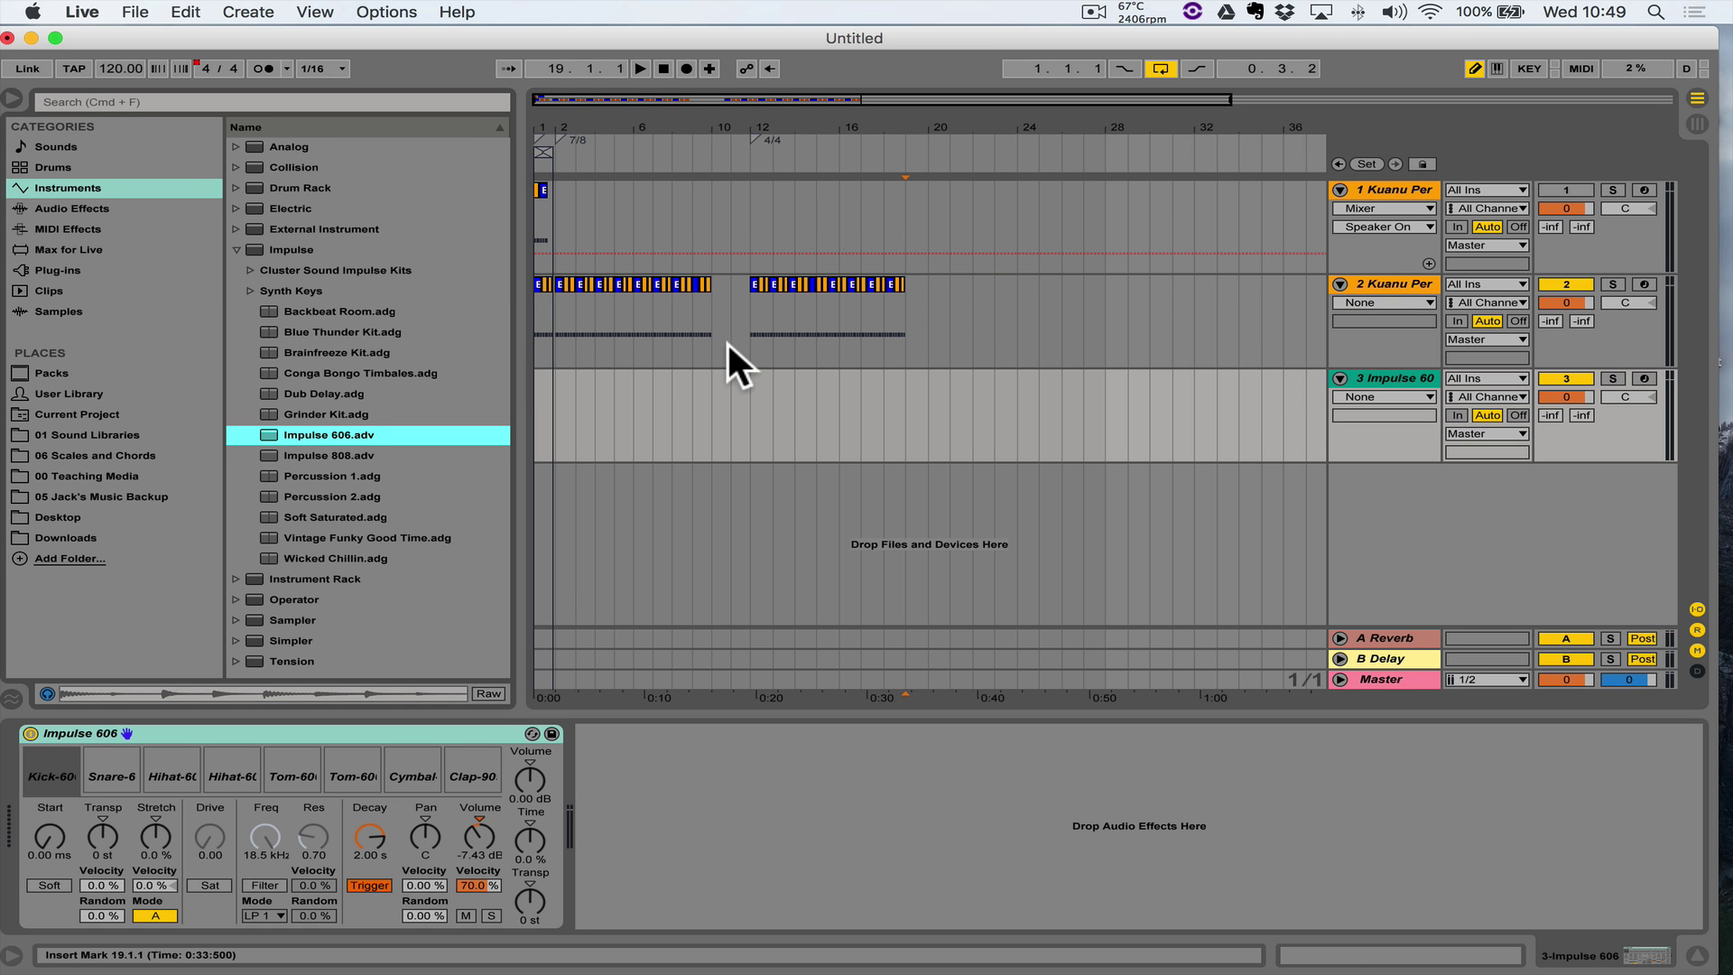
Create an empty one-bar MIDI clip at bar 12 on the Impulse 606 track
{"action": "left_click_drag", "start_coordinate": [735, 128], "coordinate": [735, 217]}
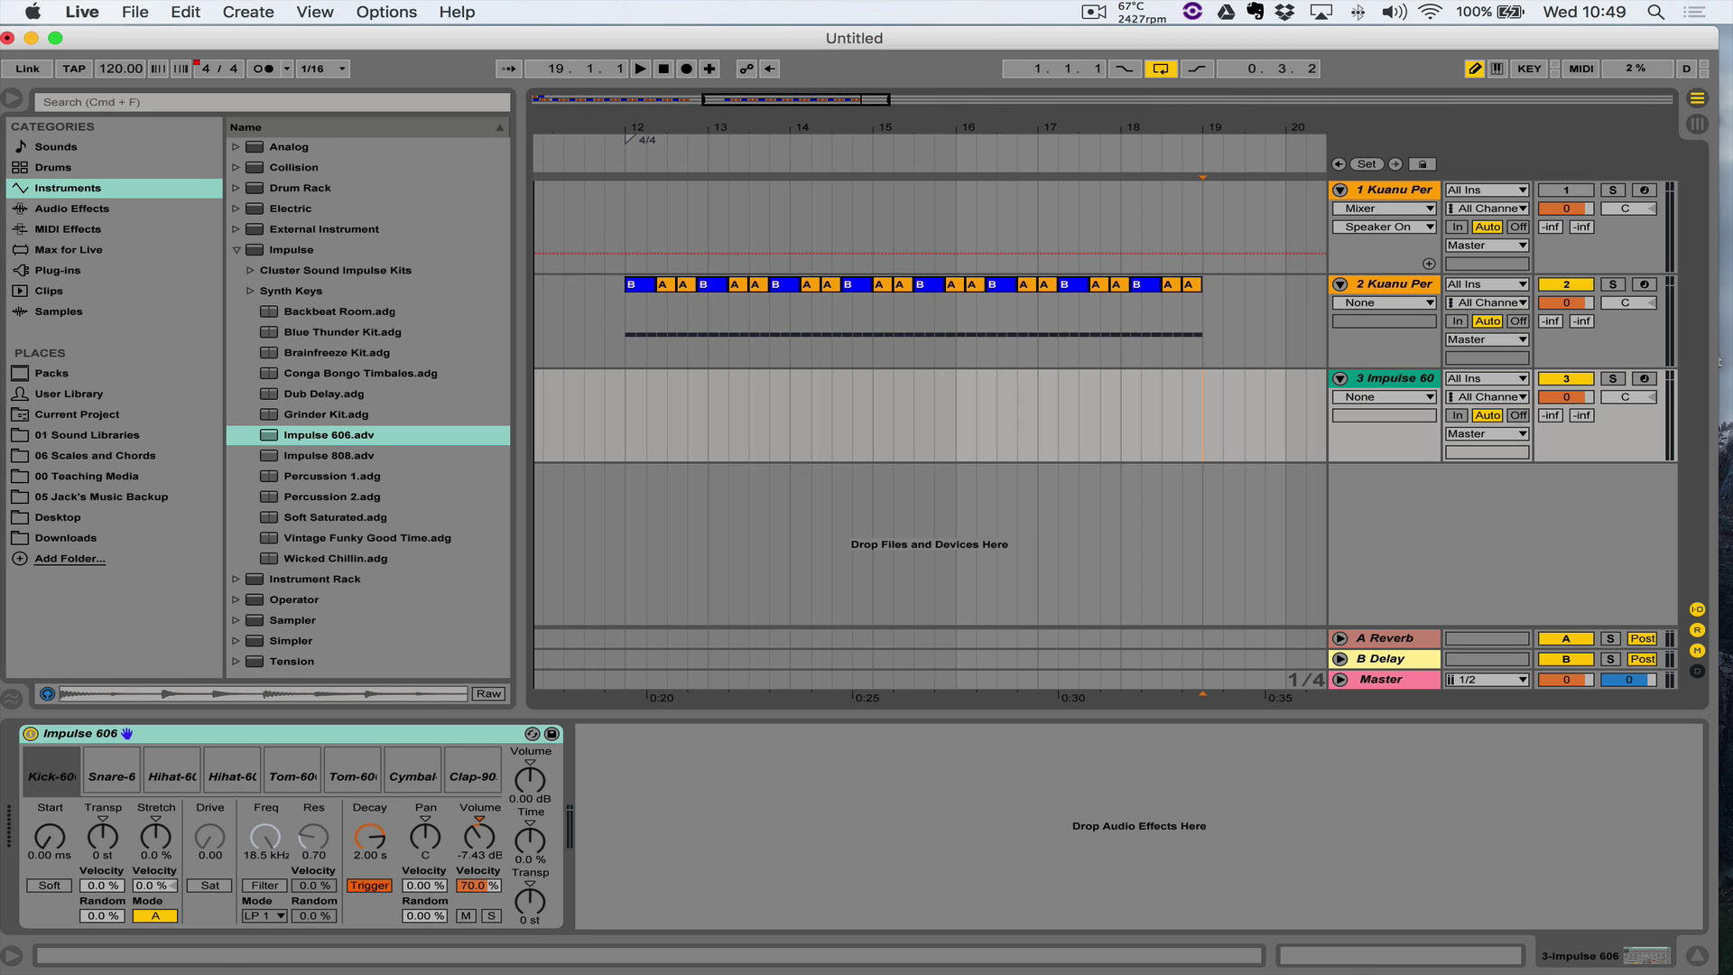
{"action": "left_click_drag", "start_coordinate": [678, 129], "coordinate": [725, 359]}
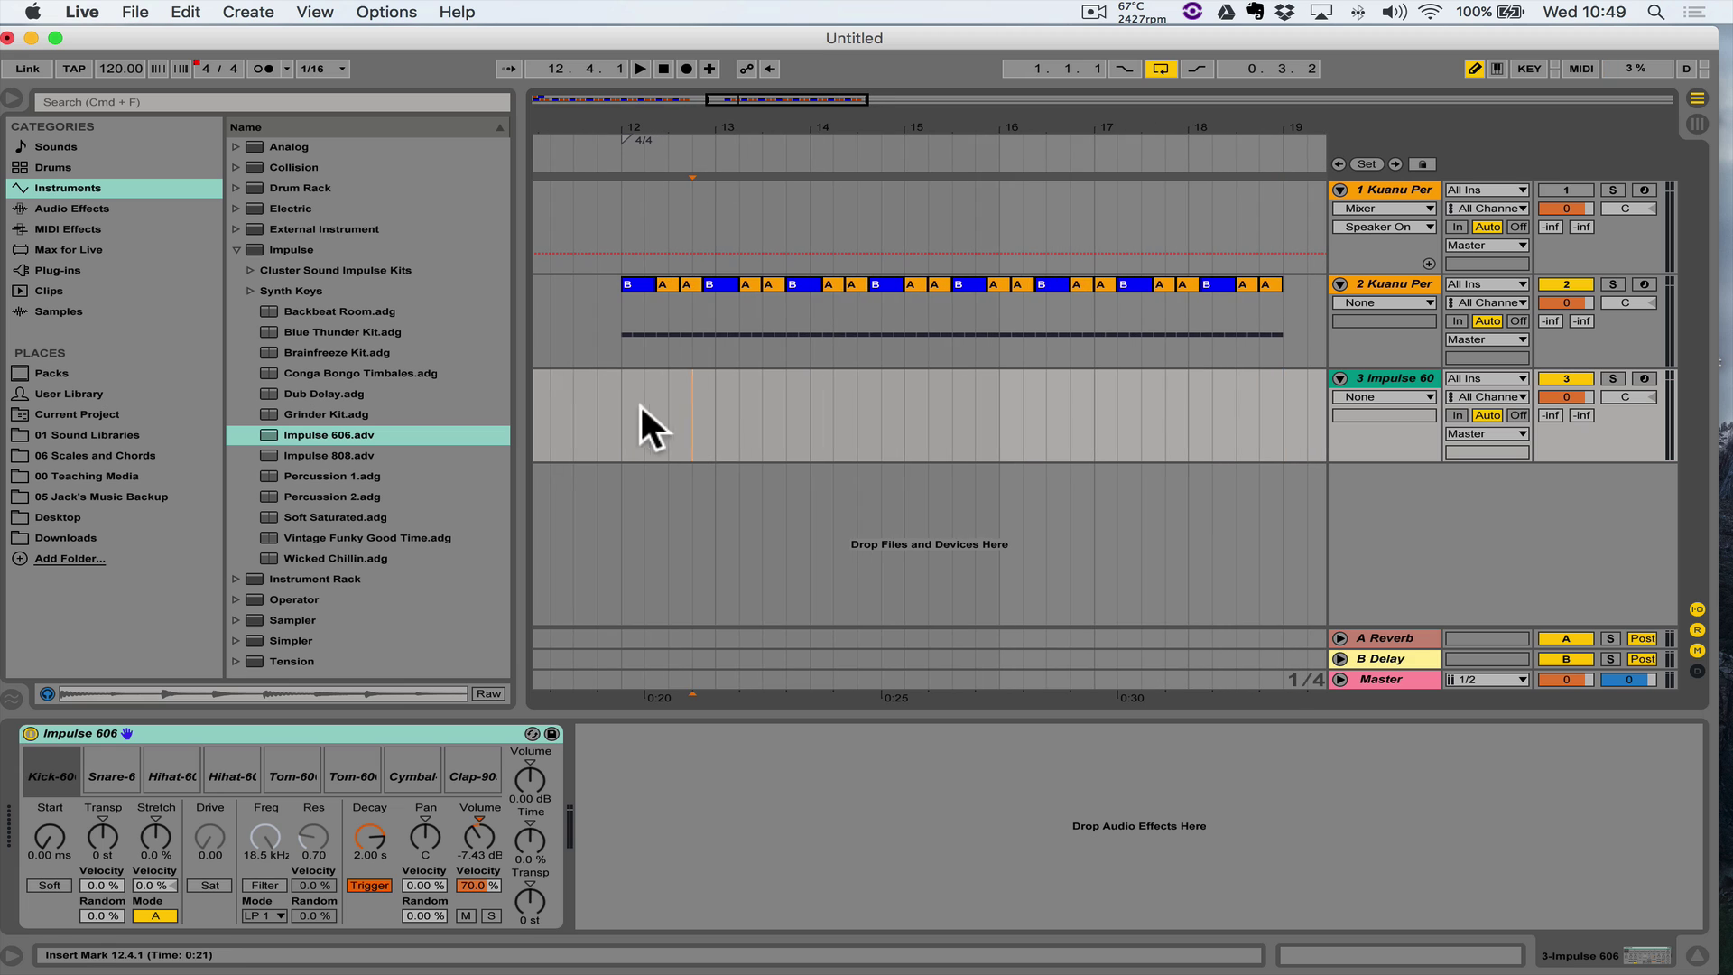
{"action": "left_click_drag", "start_coordinate": [621, 406], "coordinate": [718, 405]}
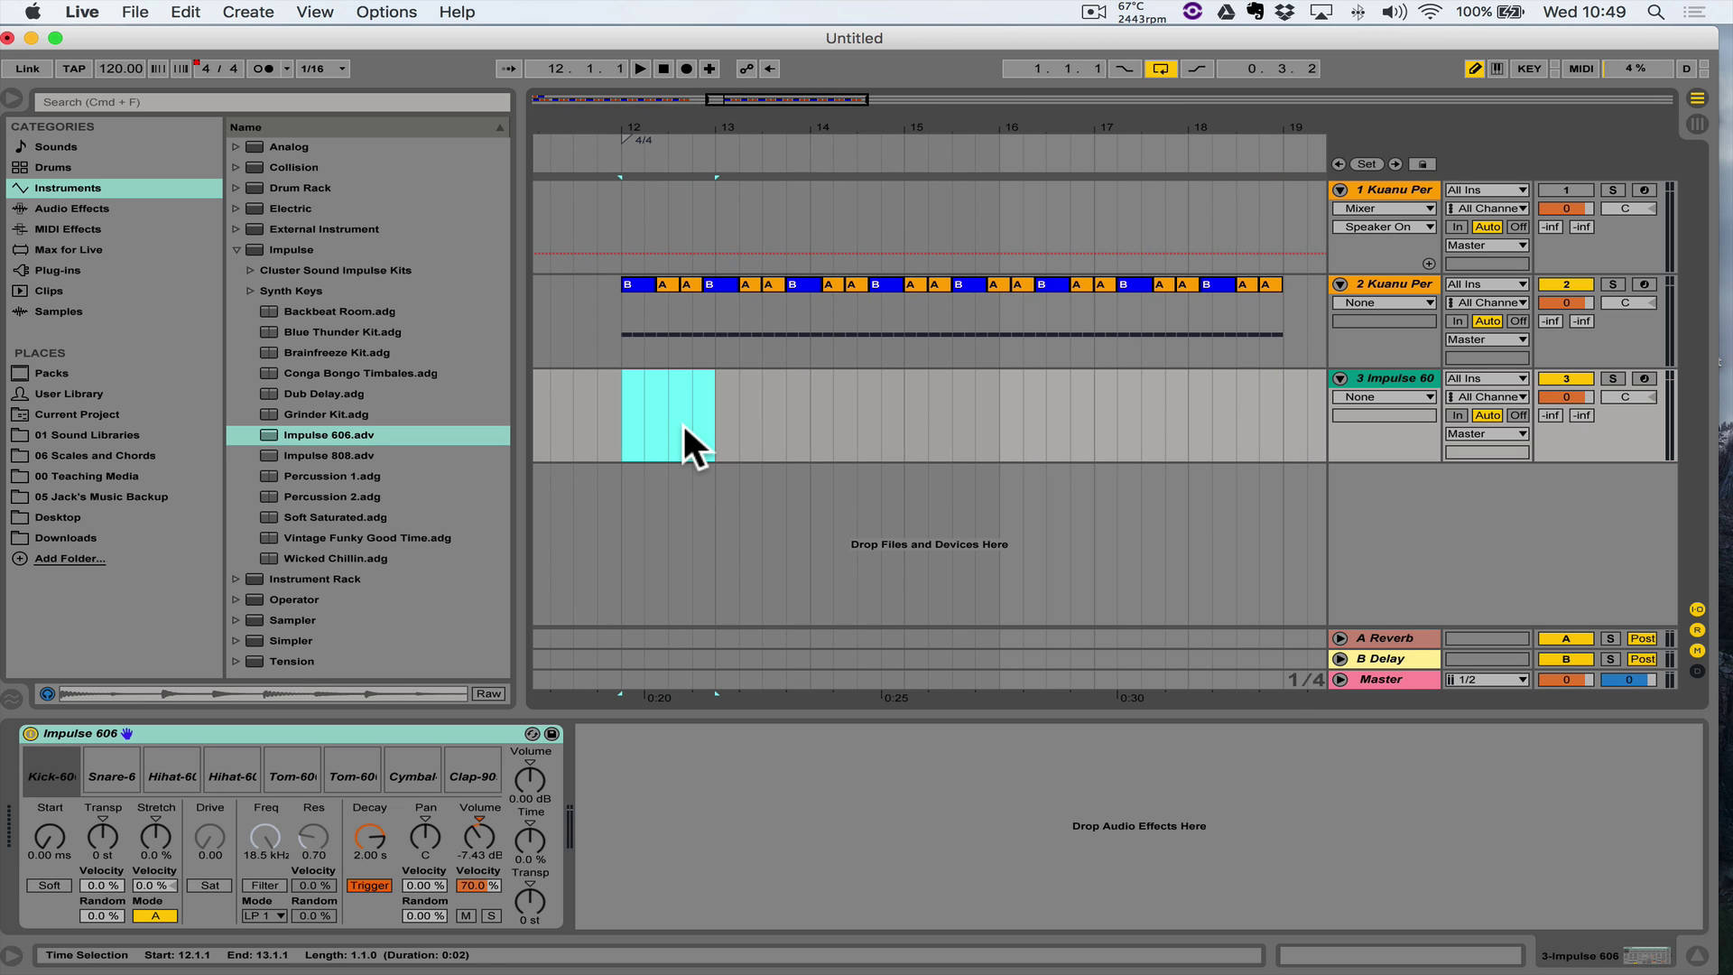
{"action": "key", "text": "shift+super+m"}
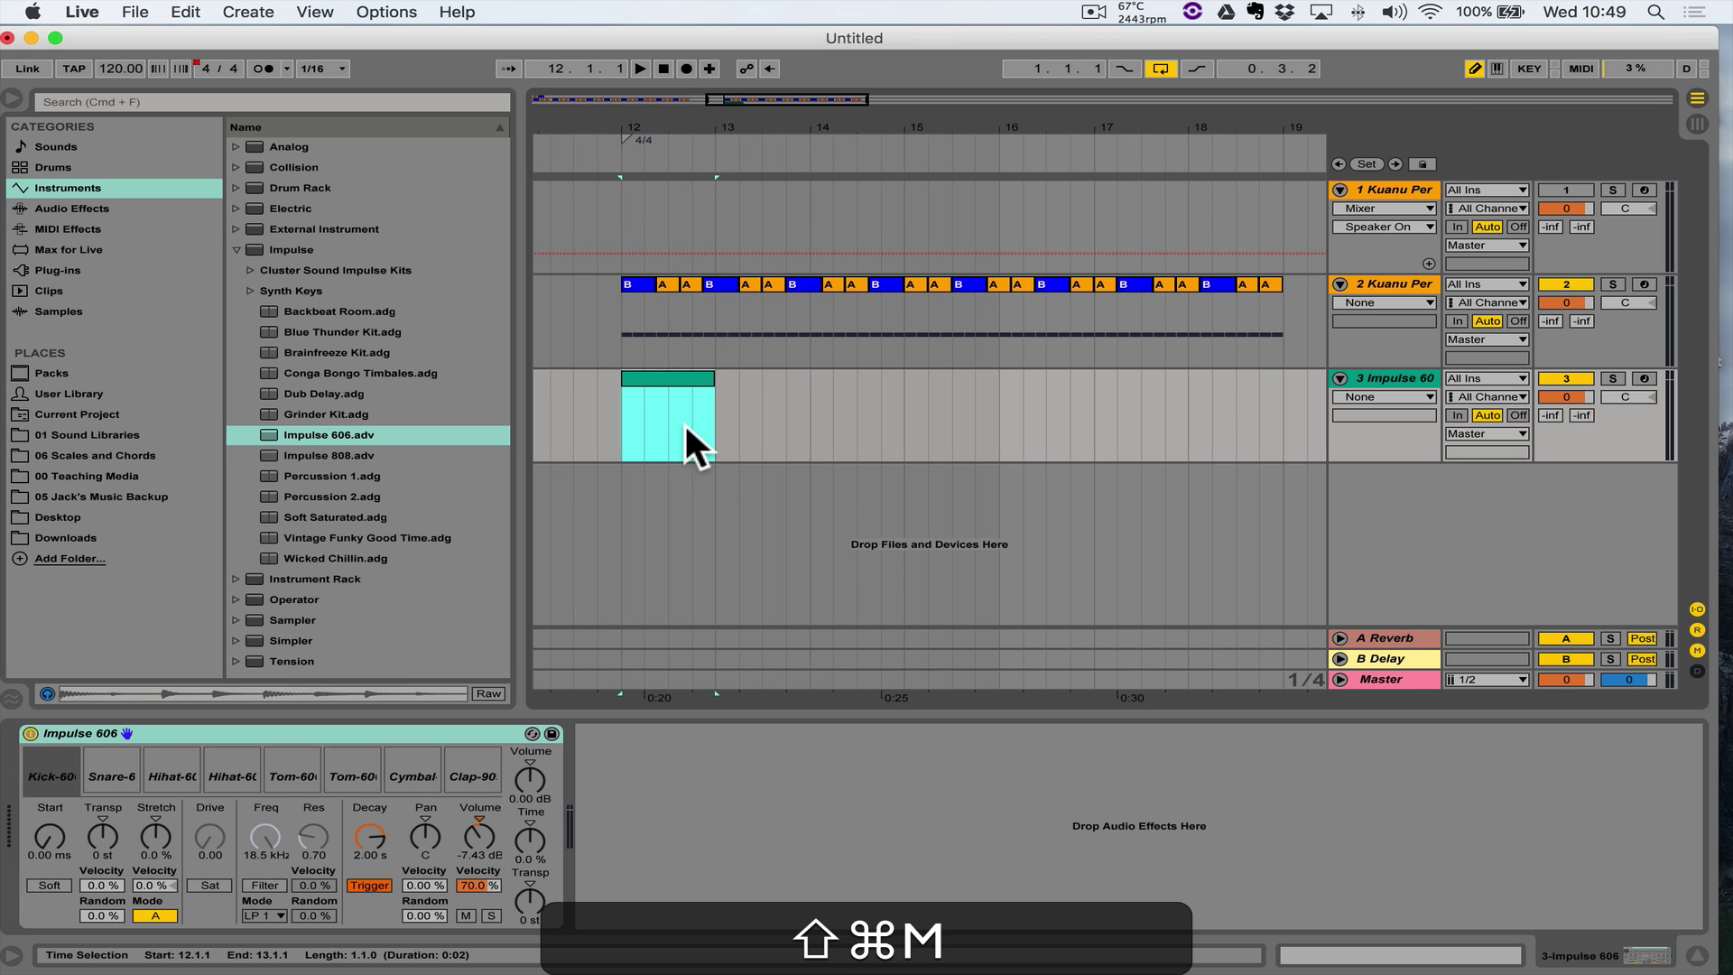
Open the new clip, set its grid to 1/4 and draw a Kick-606 note on each of the four beats
{"action": "double_click", "coordinate": [667, 374]}
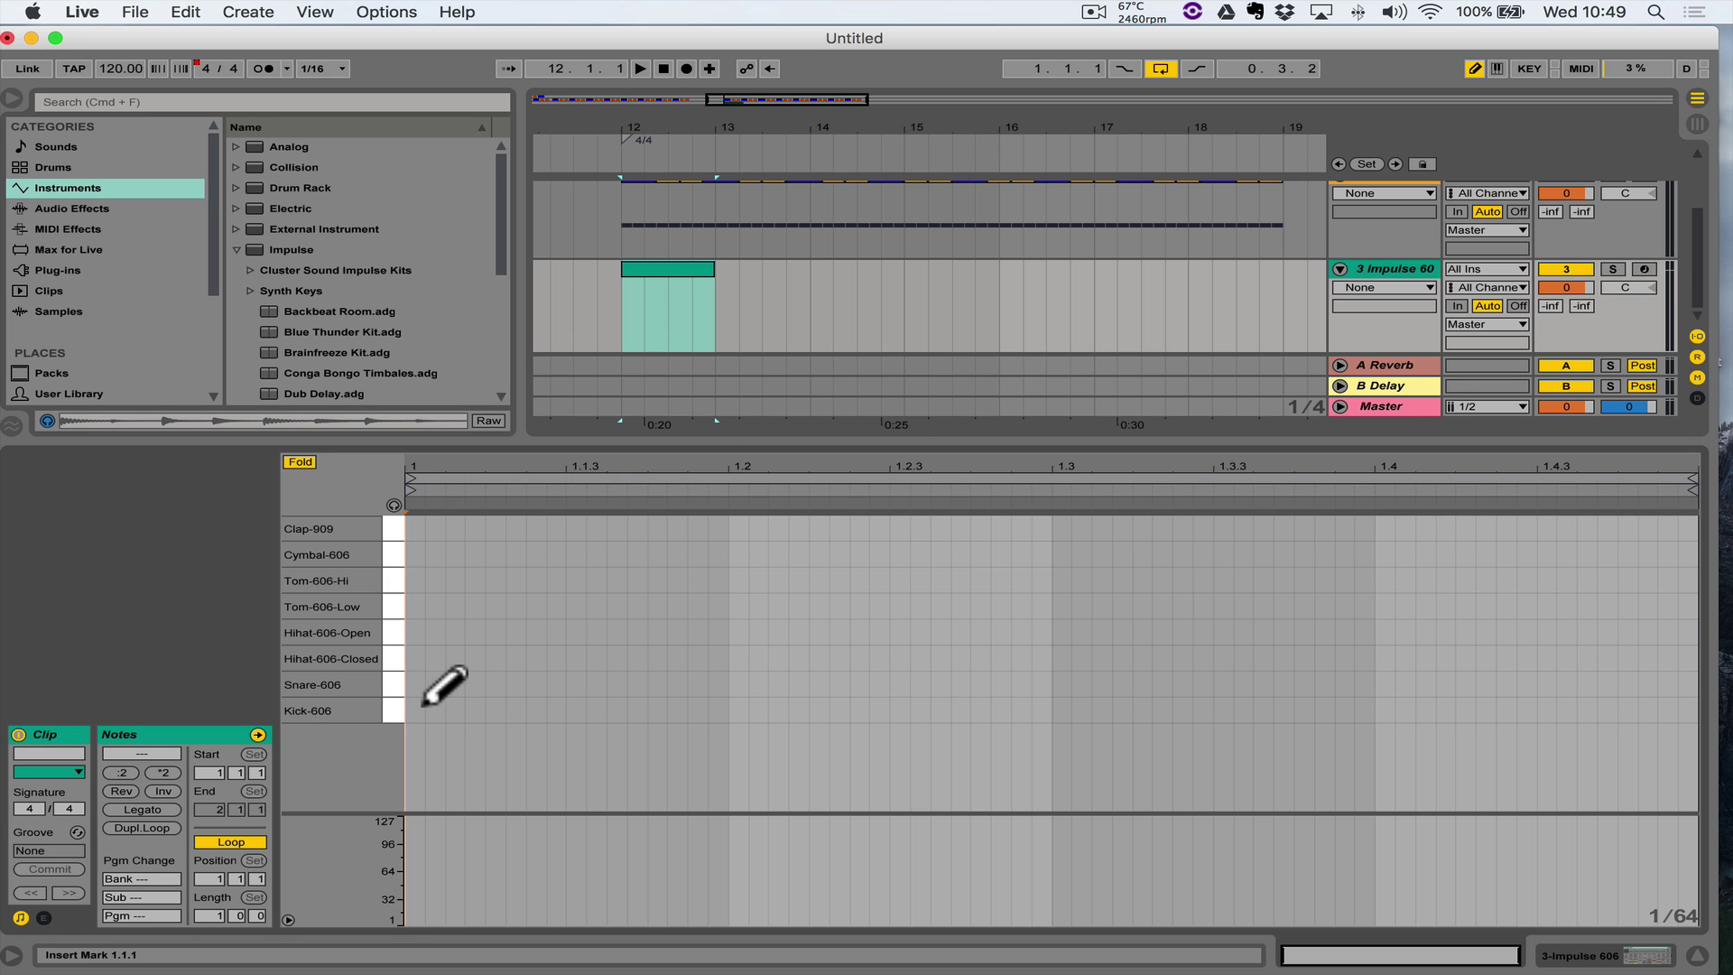
{"action": "right_click", "coordinate": [584, 676]}
{"action": "left_click", "coordinate": [619, 583]}
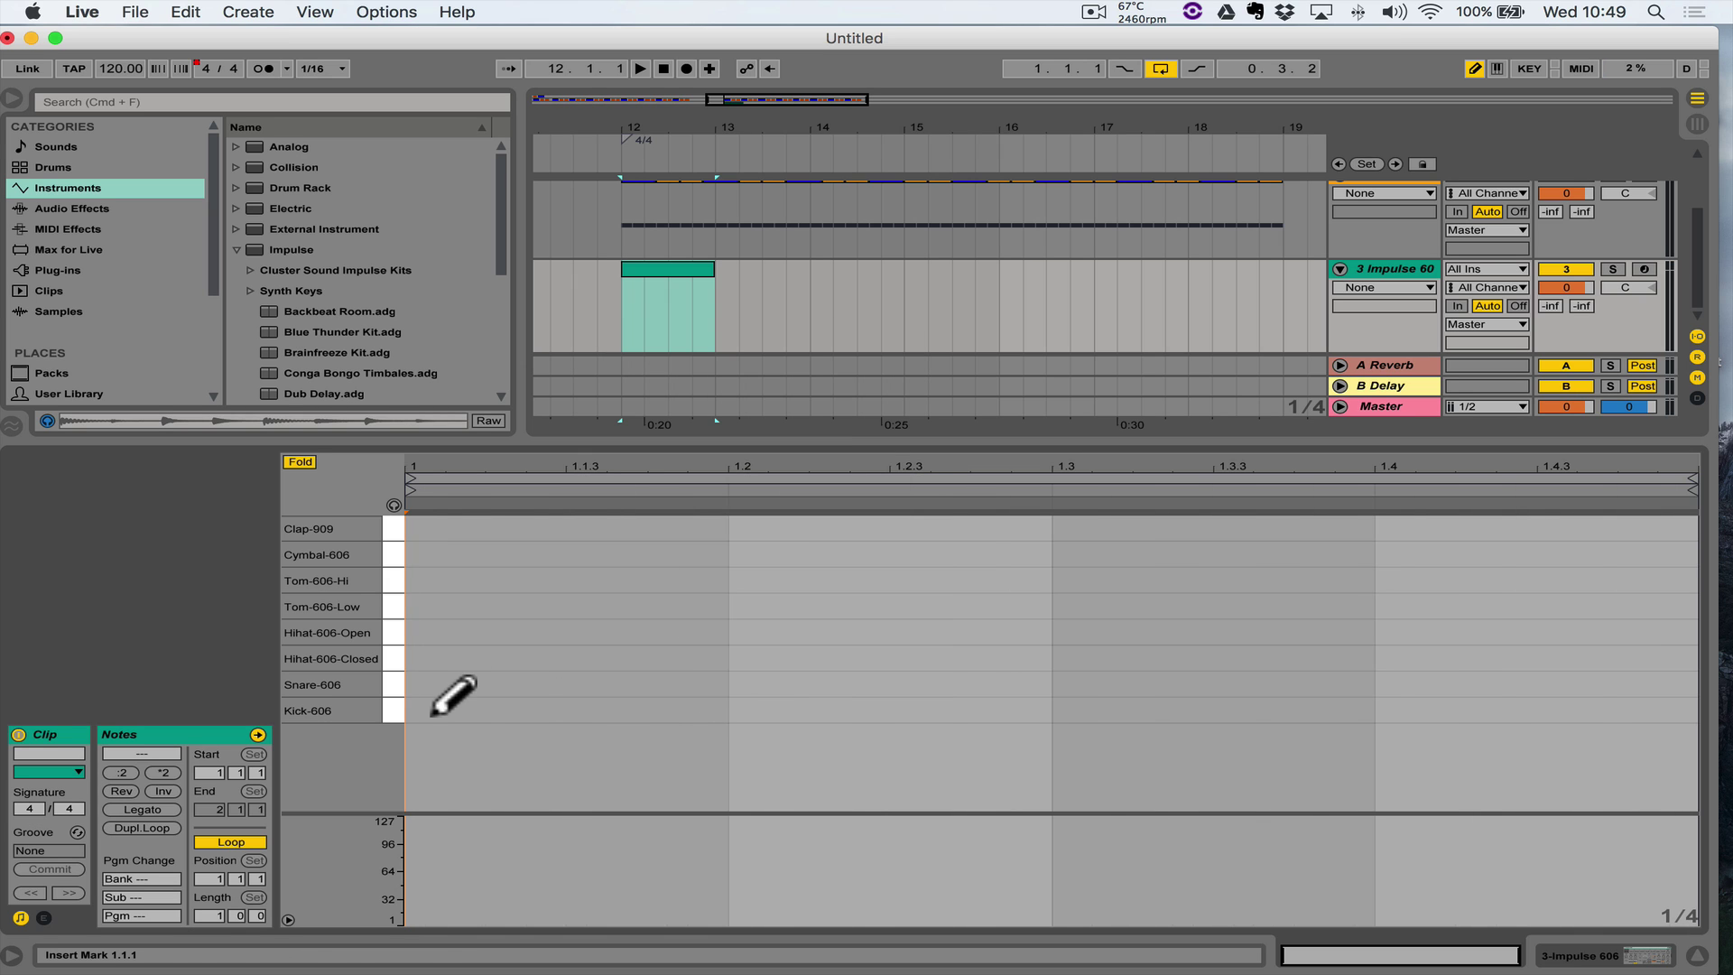
{"action": "left_click", "coordinate": [435, 711]}
{"action": "left_click", "coordinate": [835, 710]}
{"action": "left_click", "coordinate": [1291, 710]}
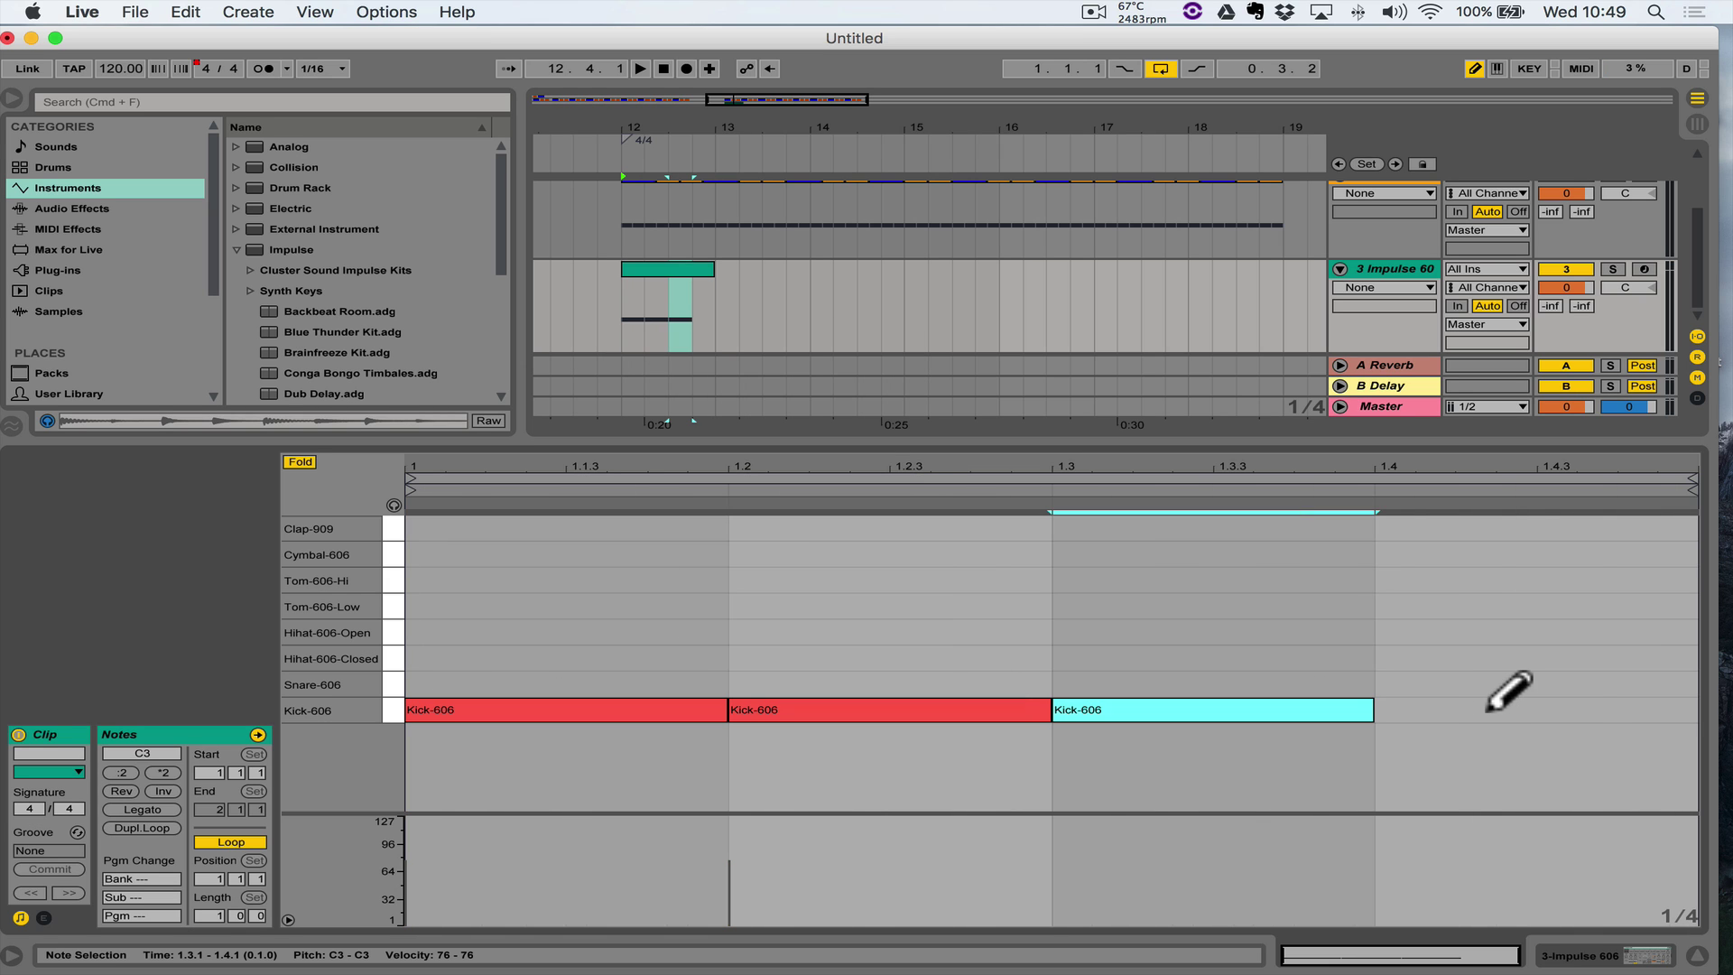
{"action": "left_click", "coordinate": [1488, 710]}
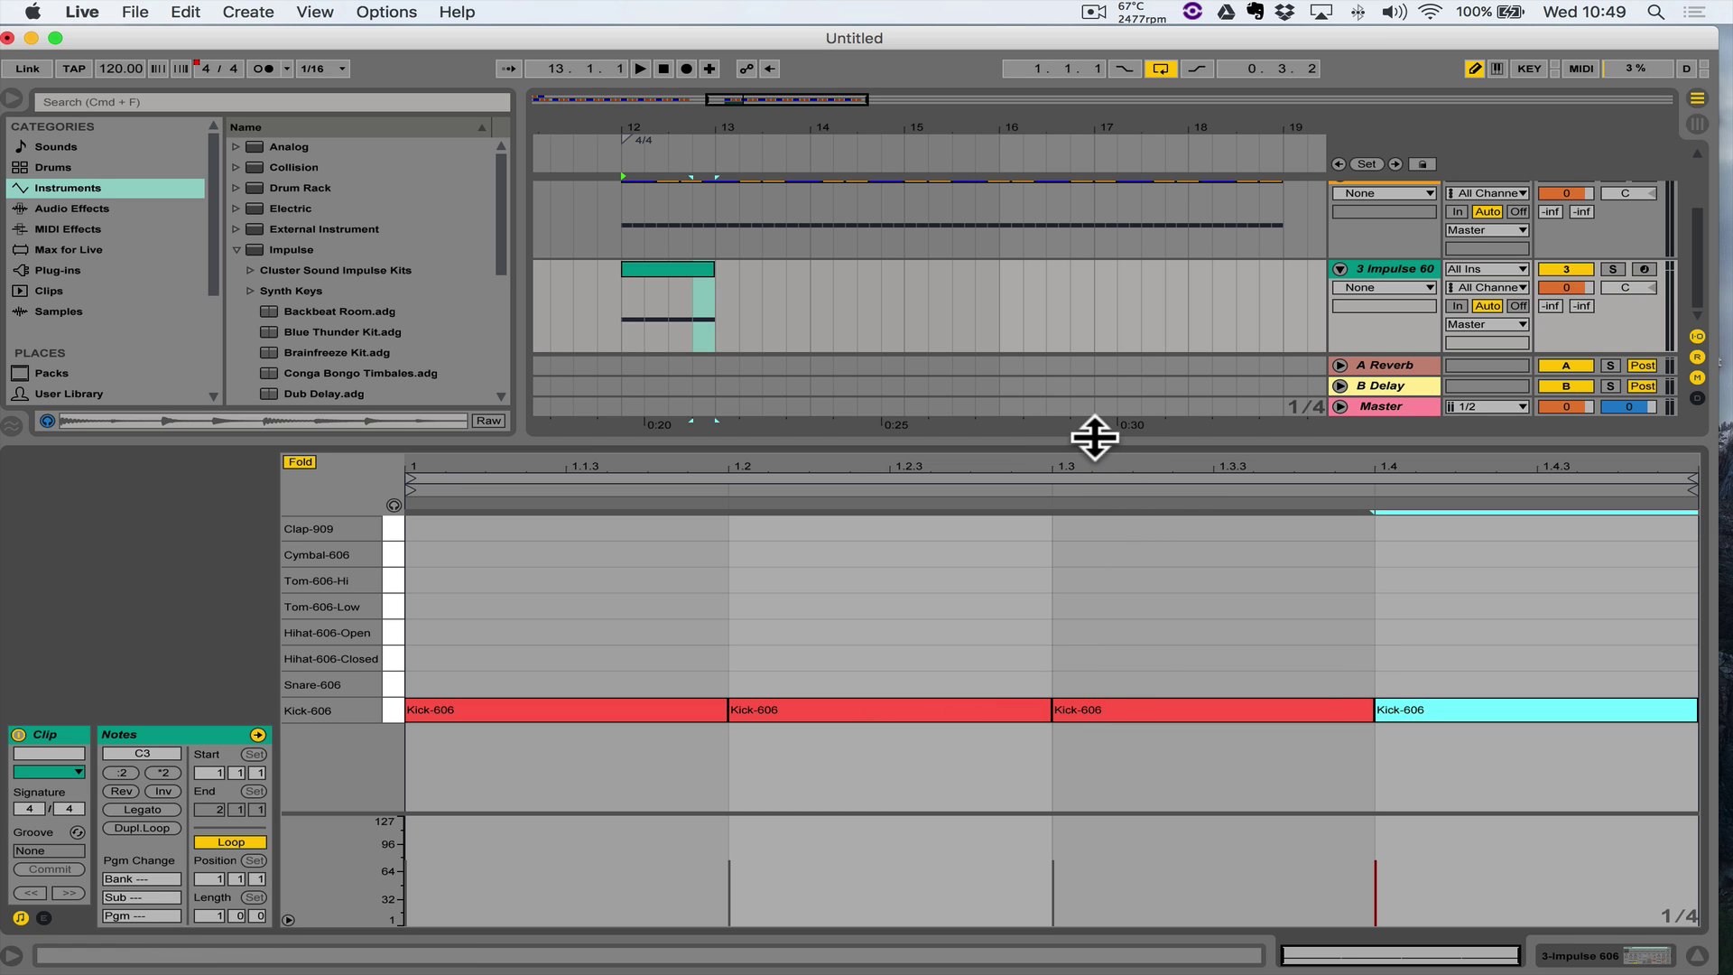
Solo the Impulse 606 track, loop its one-bar kick clip at bar 12 and audition it
{"action": "left_click_drag", "start_coordinate": [1094, 438], "coordinate": [1056, 262]}
{"action": "left_click", "coordinate": [479, 534], "text": "super"}
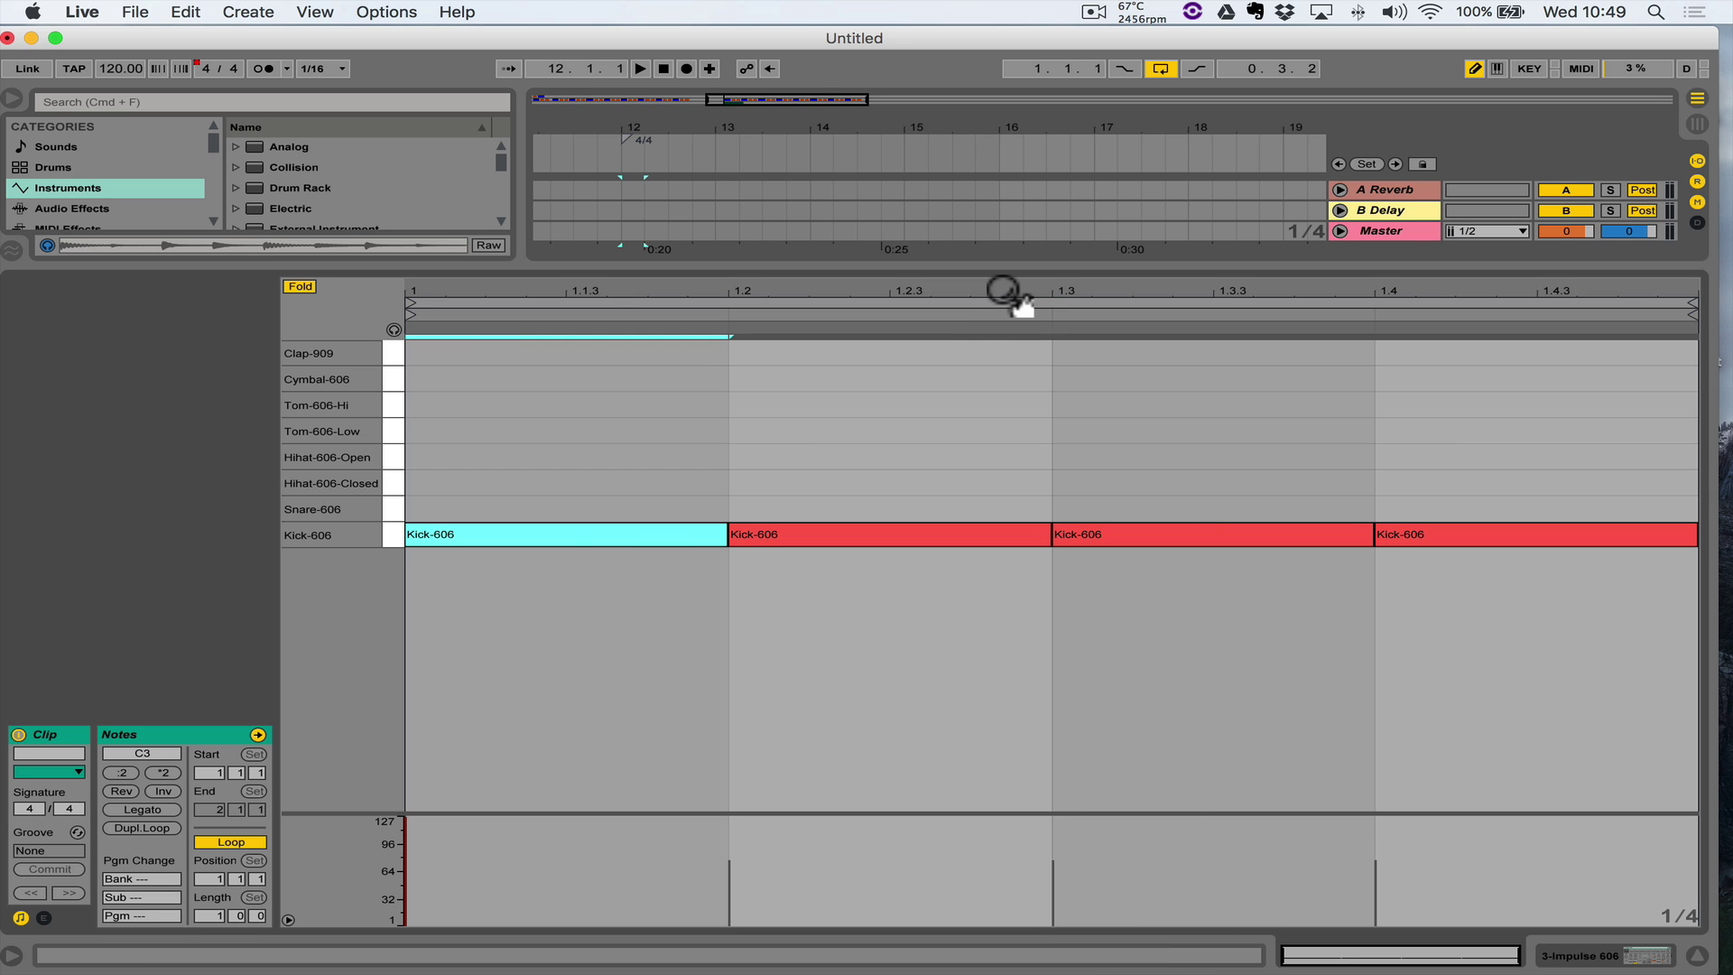
{"action": "left_click_drag", "start_coordinate": [1006, 263], "coordinate": [1005, 521]}
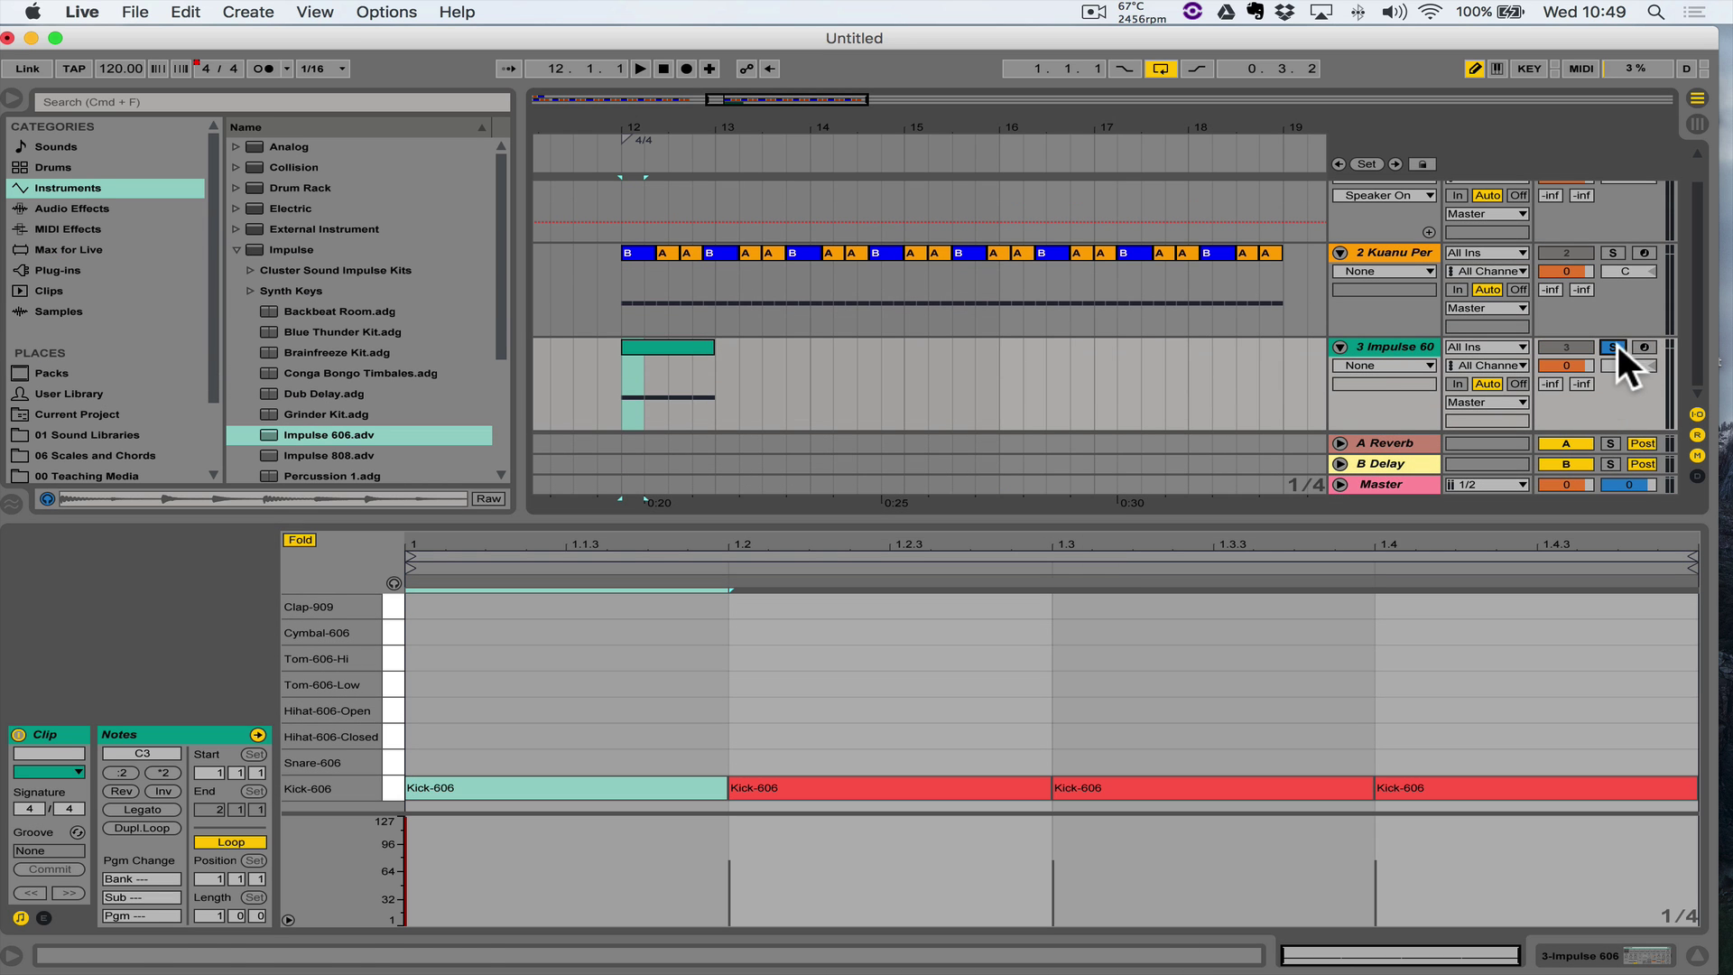
{"action": "left_click", "coordinate": [1614, 347]}
{"action": "left_click", "coordinate": [745, 380]}
{"action": "left_click", "coordinate": [686, 384]}
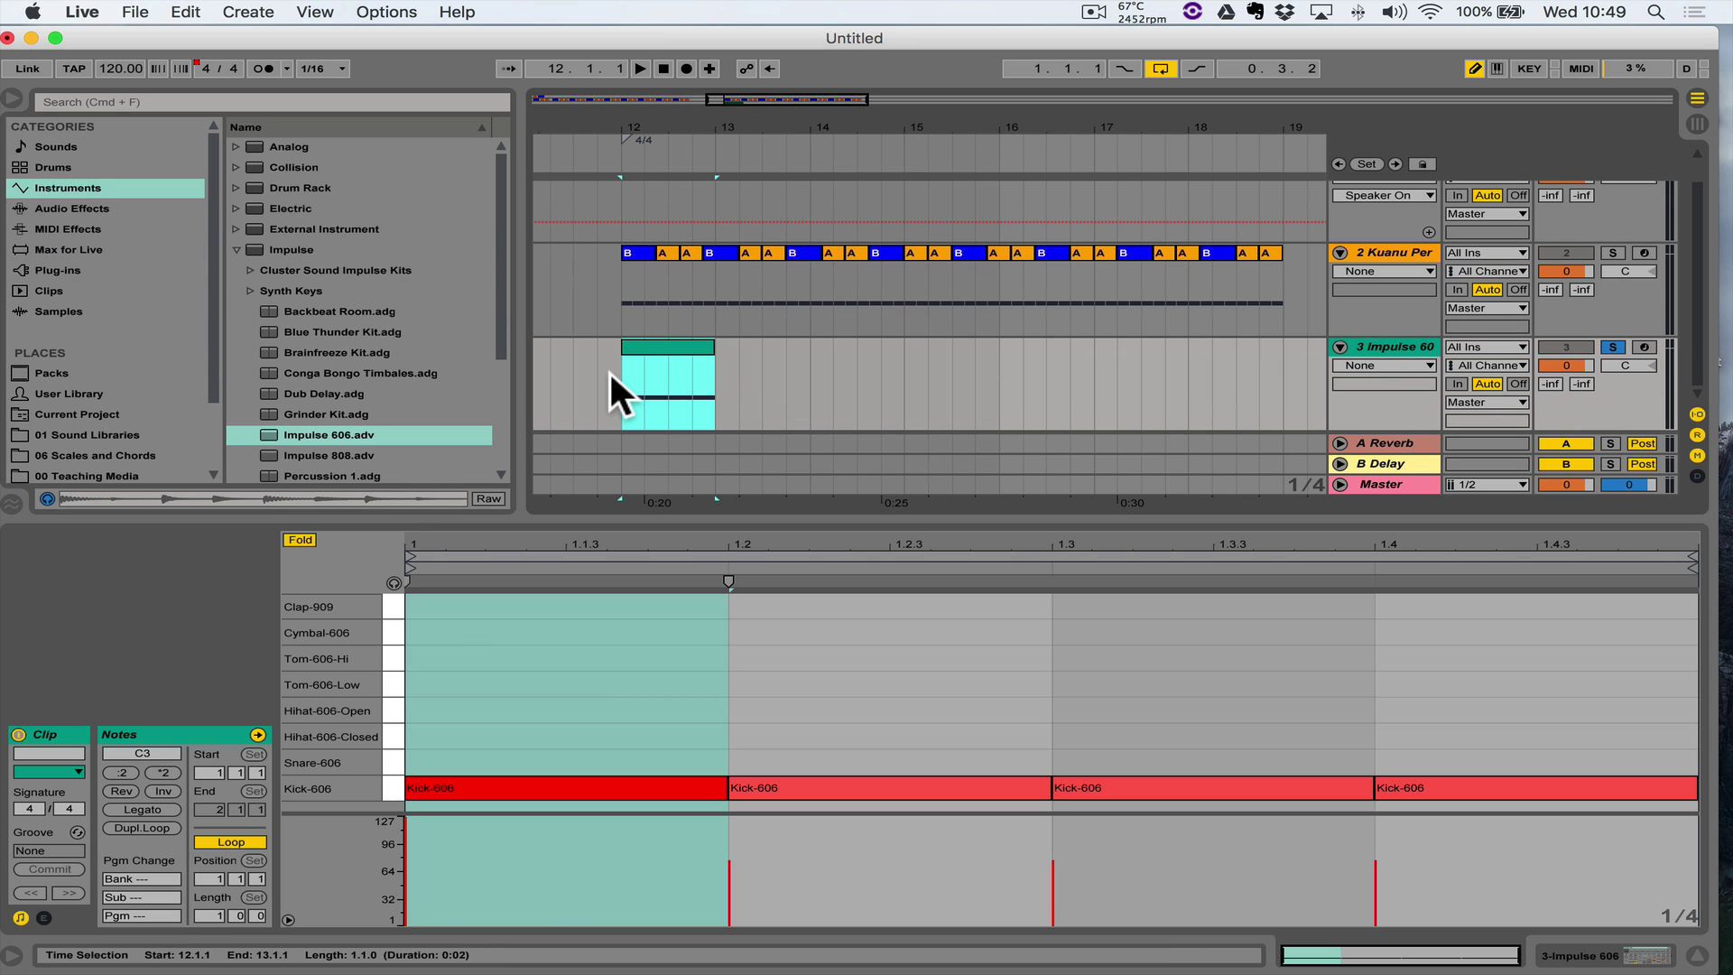
{"action": "key", "text": "cmd+l"}
{"action": "key", "text": "space"}
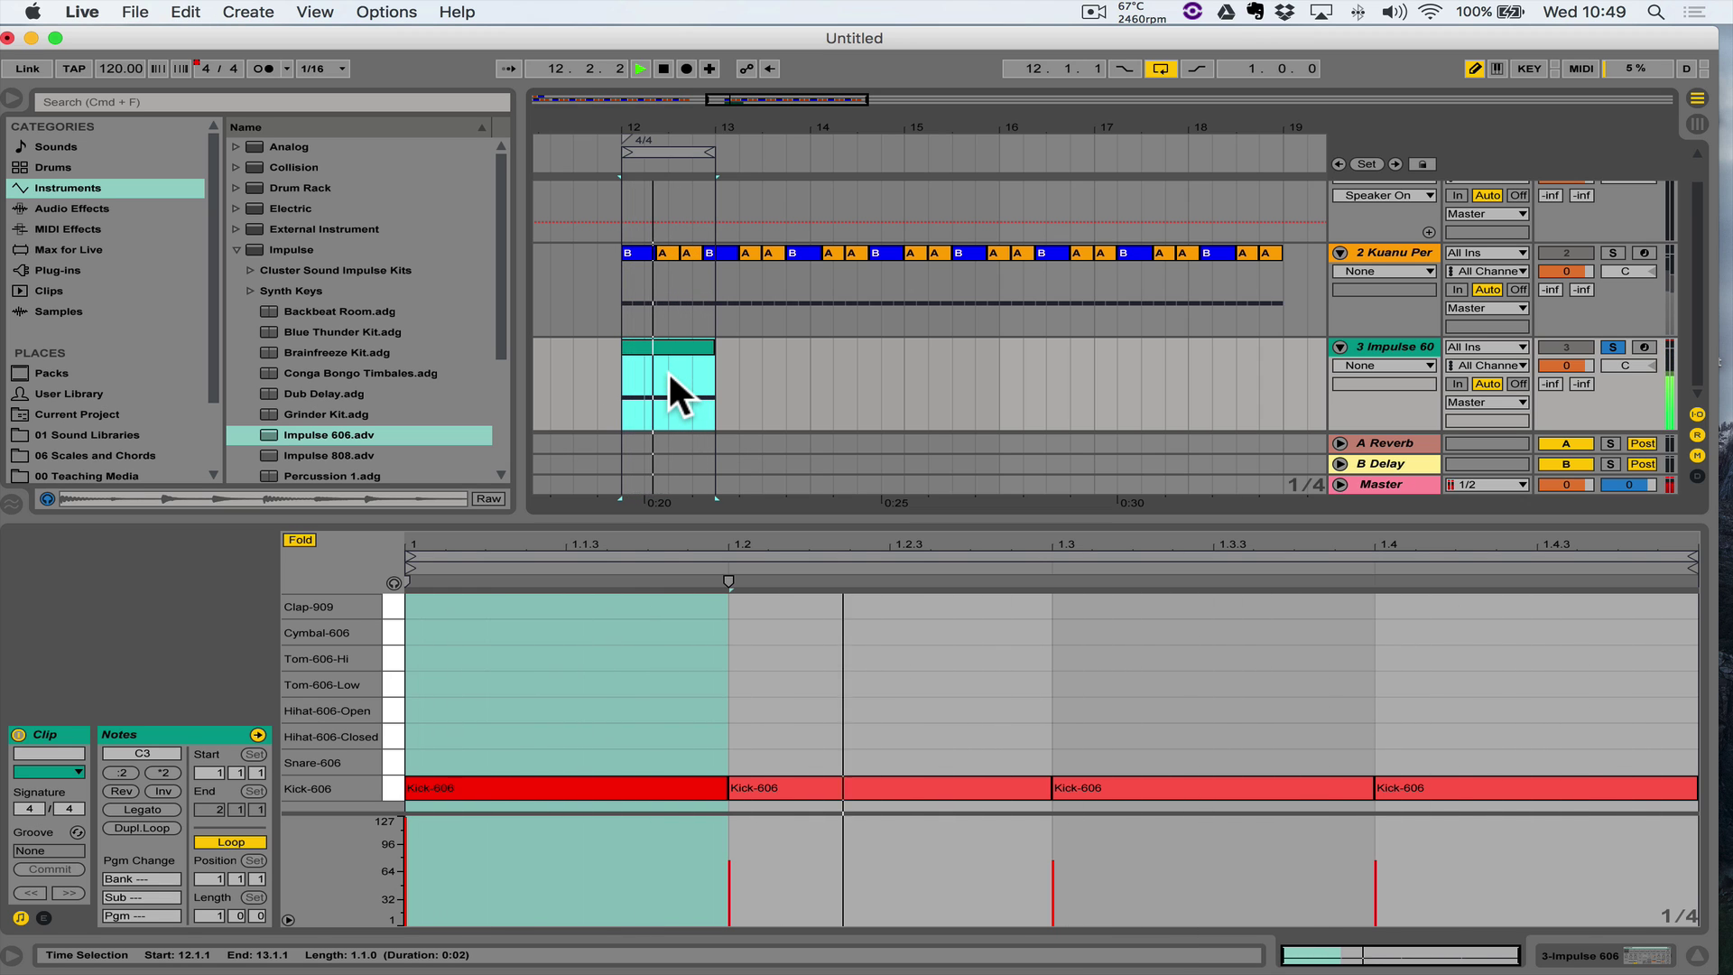
{"action": "key", "text": "space"}
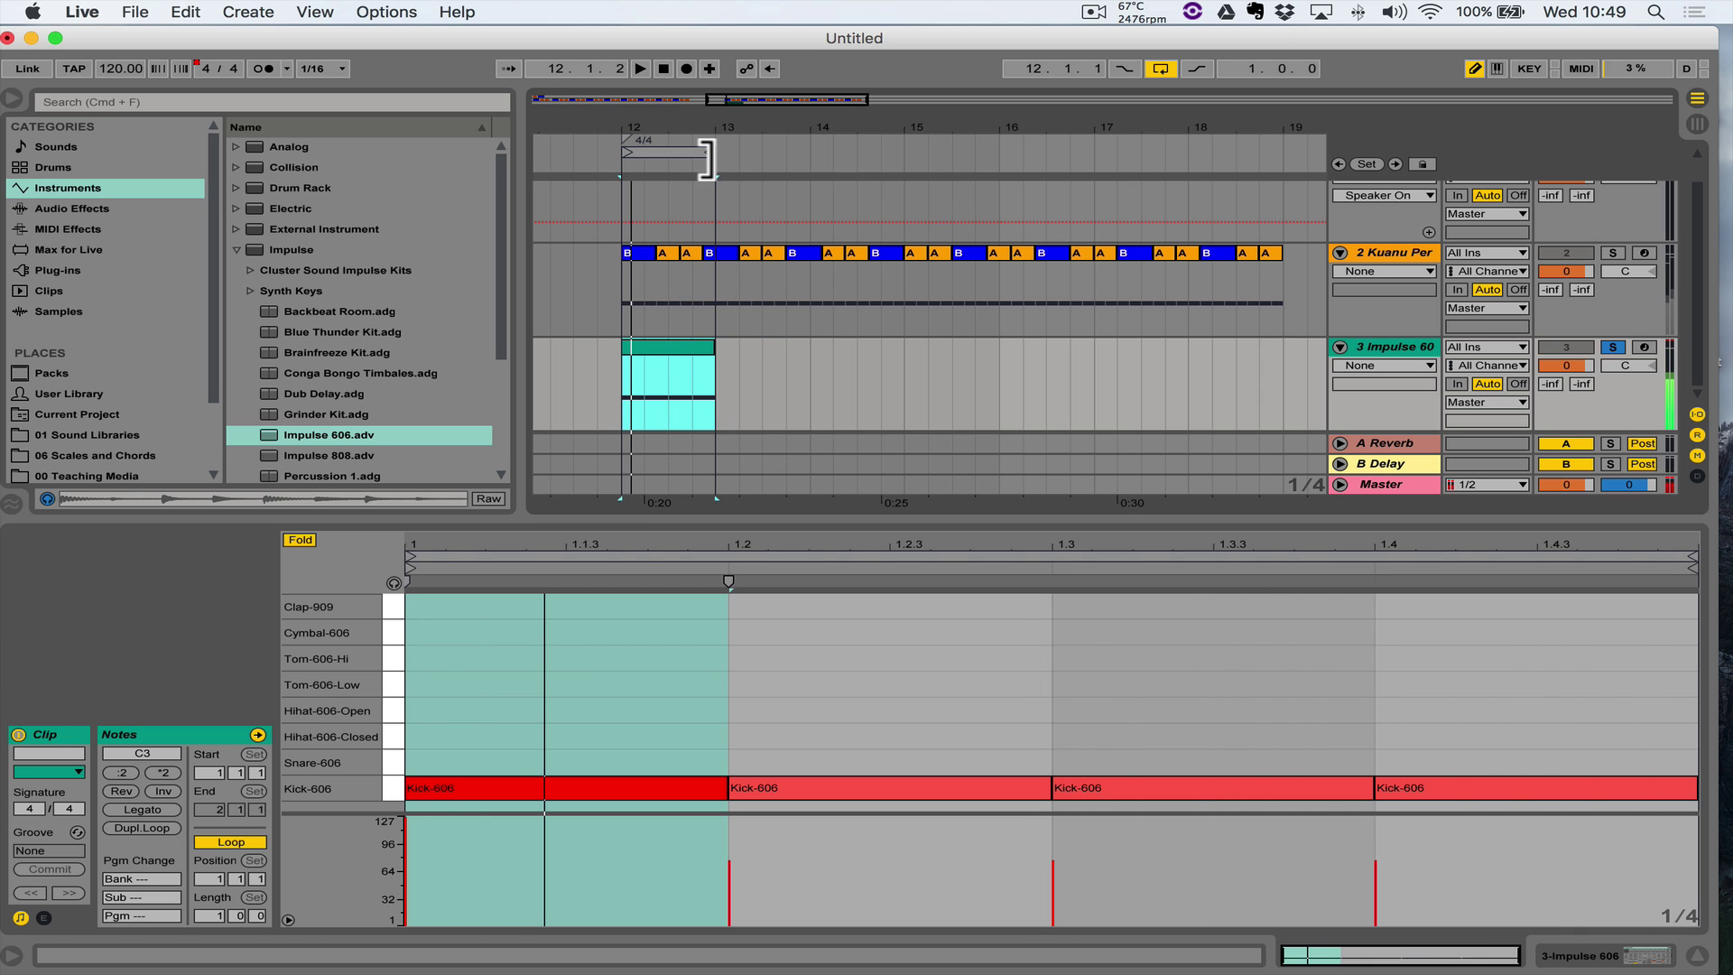
Extend the loop from bar 12 to bar 19 and duplicate the kick clip six times to fill it
{"action": "left_click_drag", "start_coordinate": [707, 157], "coordinate": [1282, 155]}
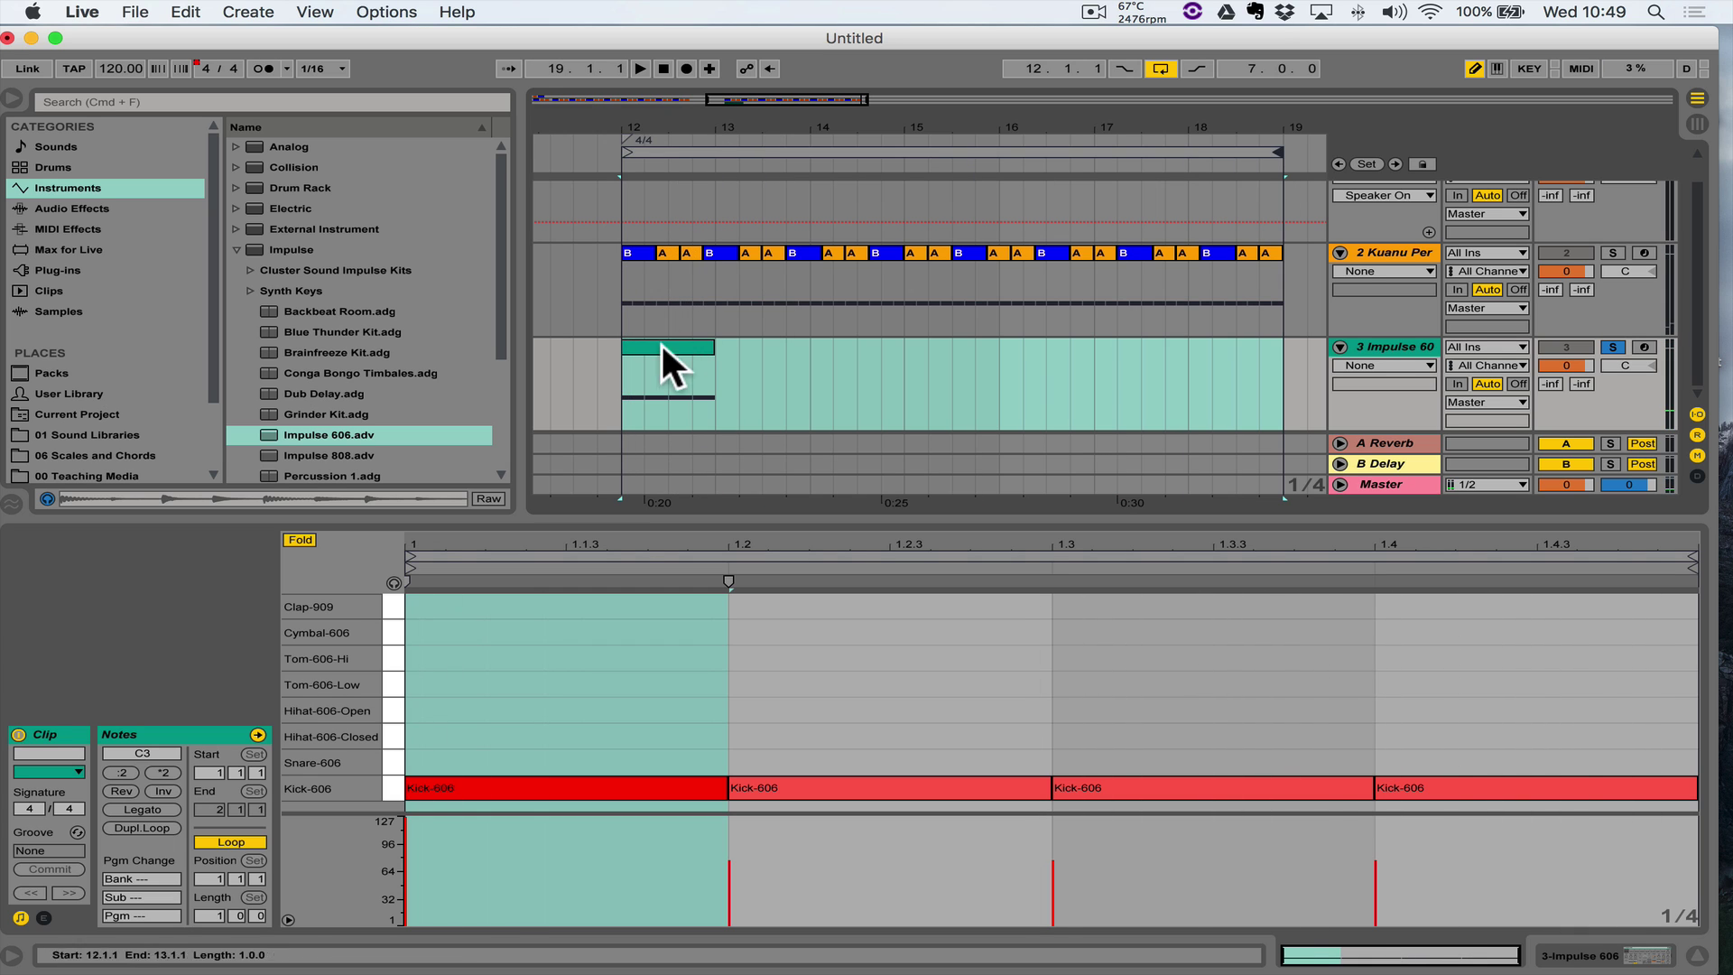
{"action": "left_click", "coordinate": [684, 345]}
{"action": "key", "text": "super+d"}
{"action": "key", "text": "super+d"}
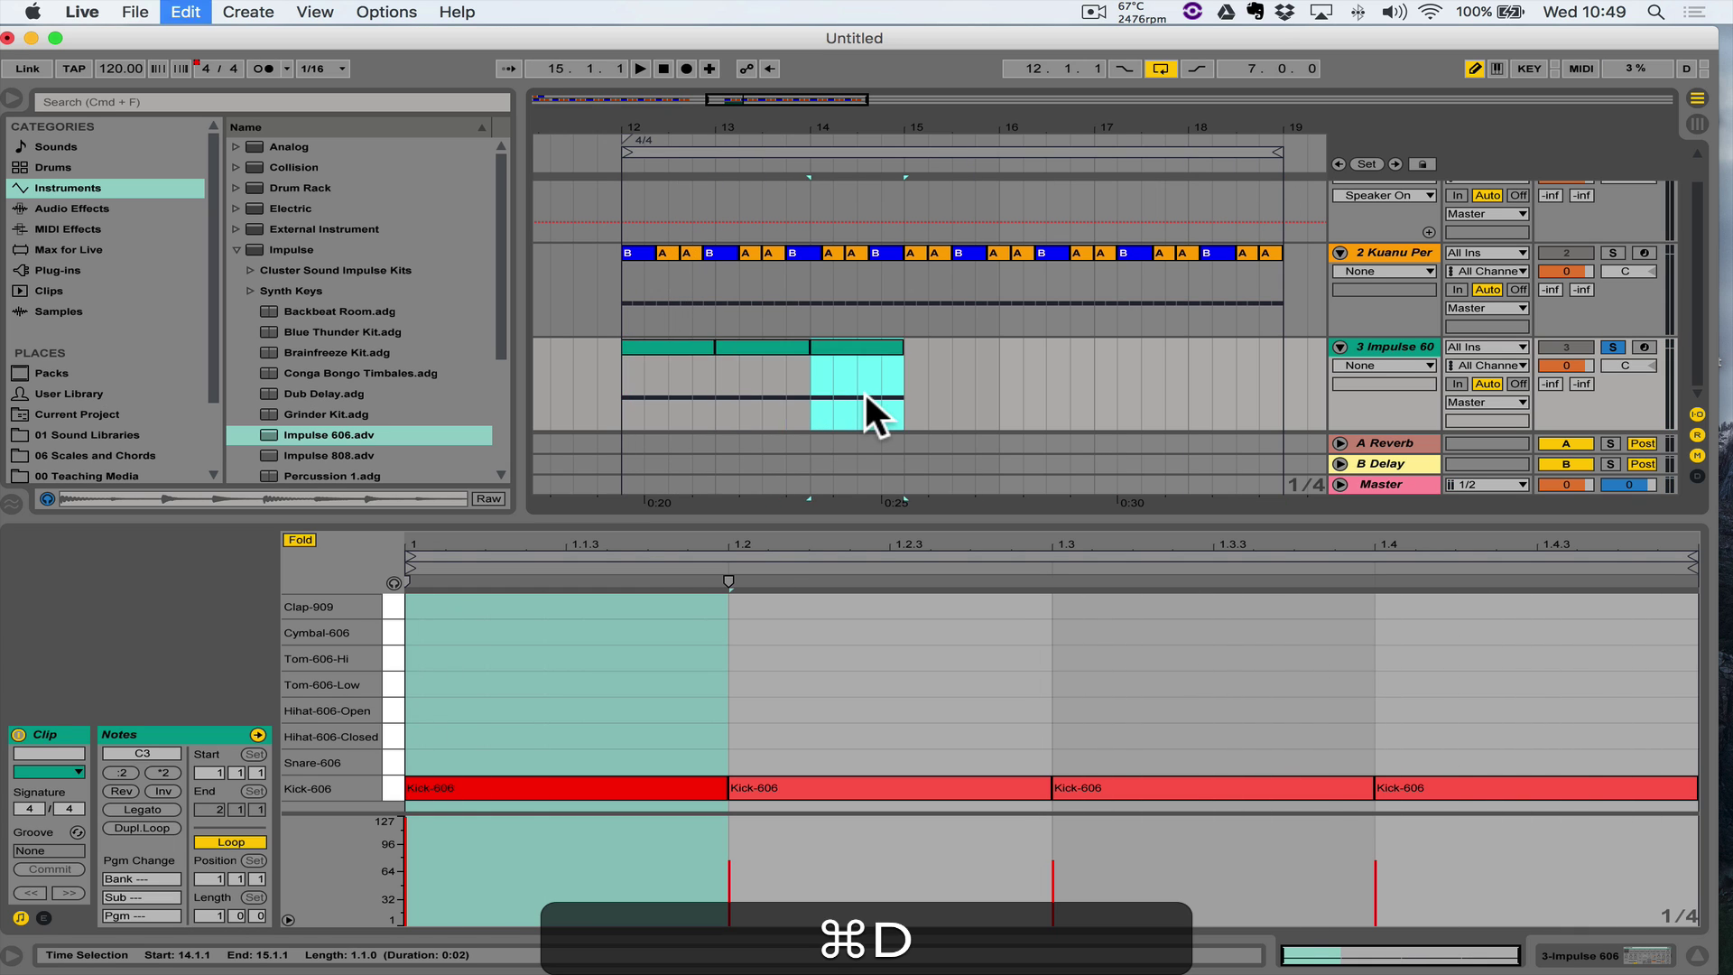
{"action": "key", "text": "super+d"}
{"action": "key", "text": "super+d"}
{"action": "key", "text": "super+d"}
{"action": "key", "text": "super+d"}
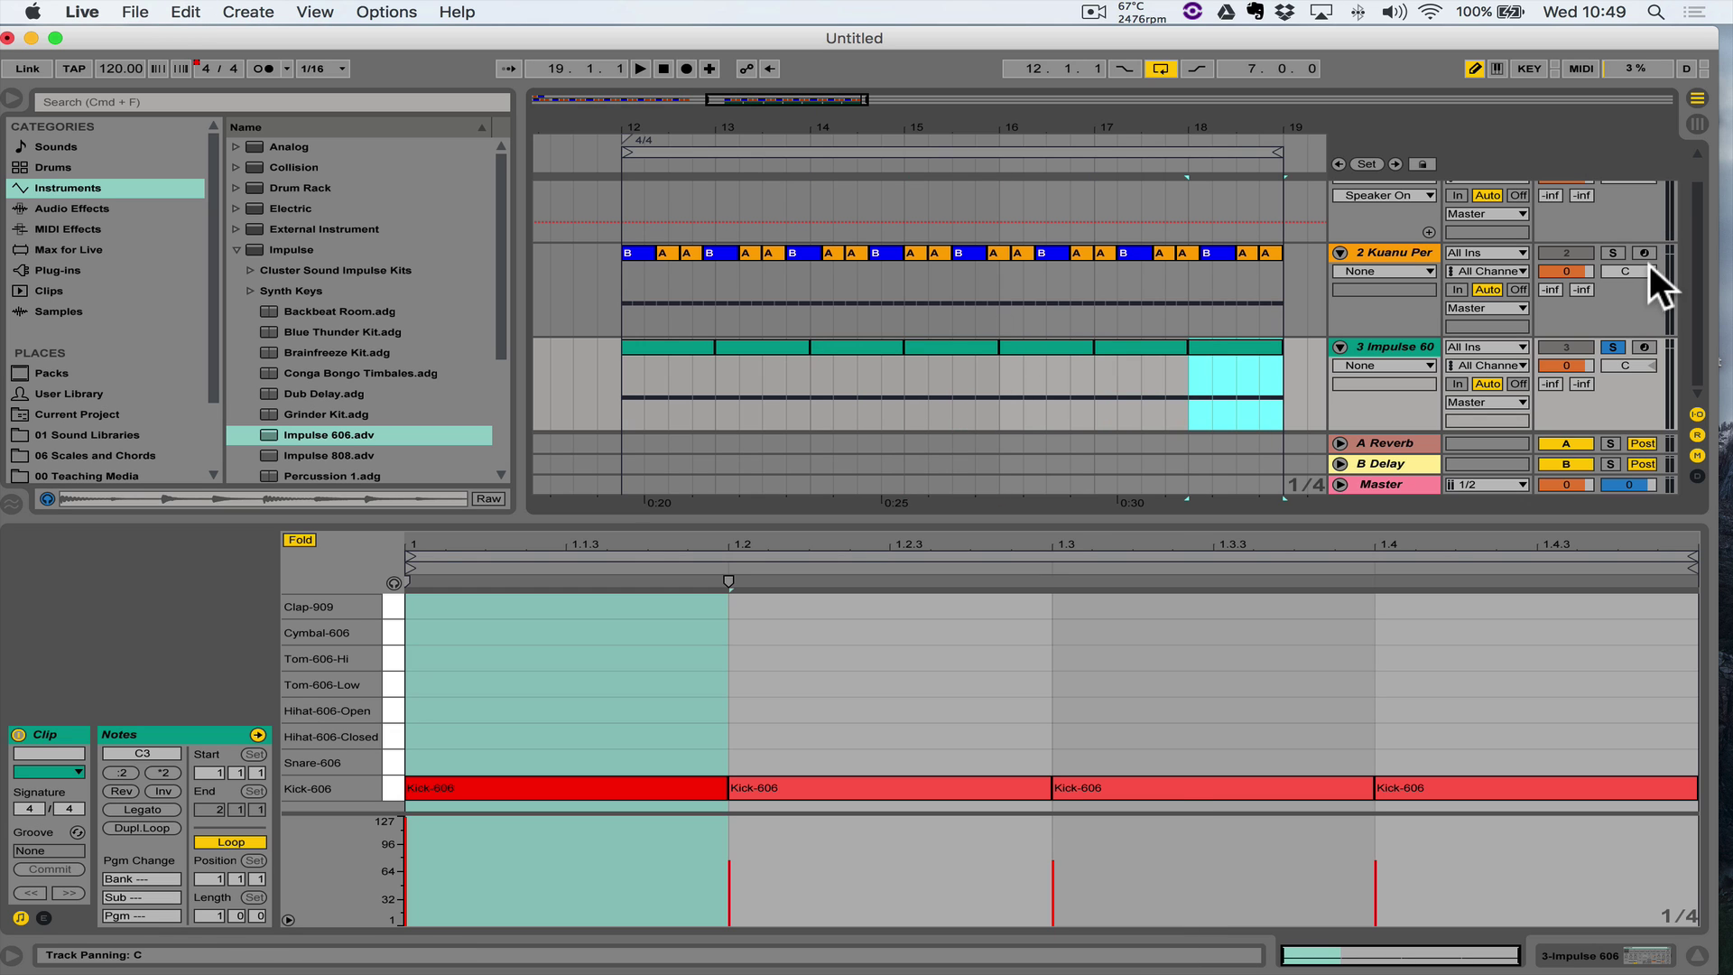
Unsolo the Impulse 606 track, play the loop and lower the second Kuanu Percussion track's volume to -7.0 dB
{"action": "left_click", "coordinate": [1612, 347]}
{"action": "key", "text": "space"}
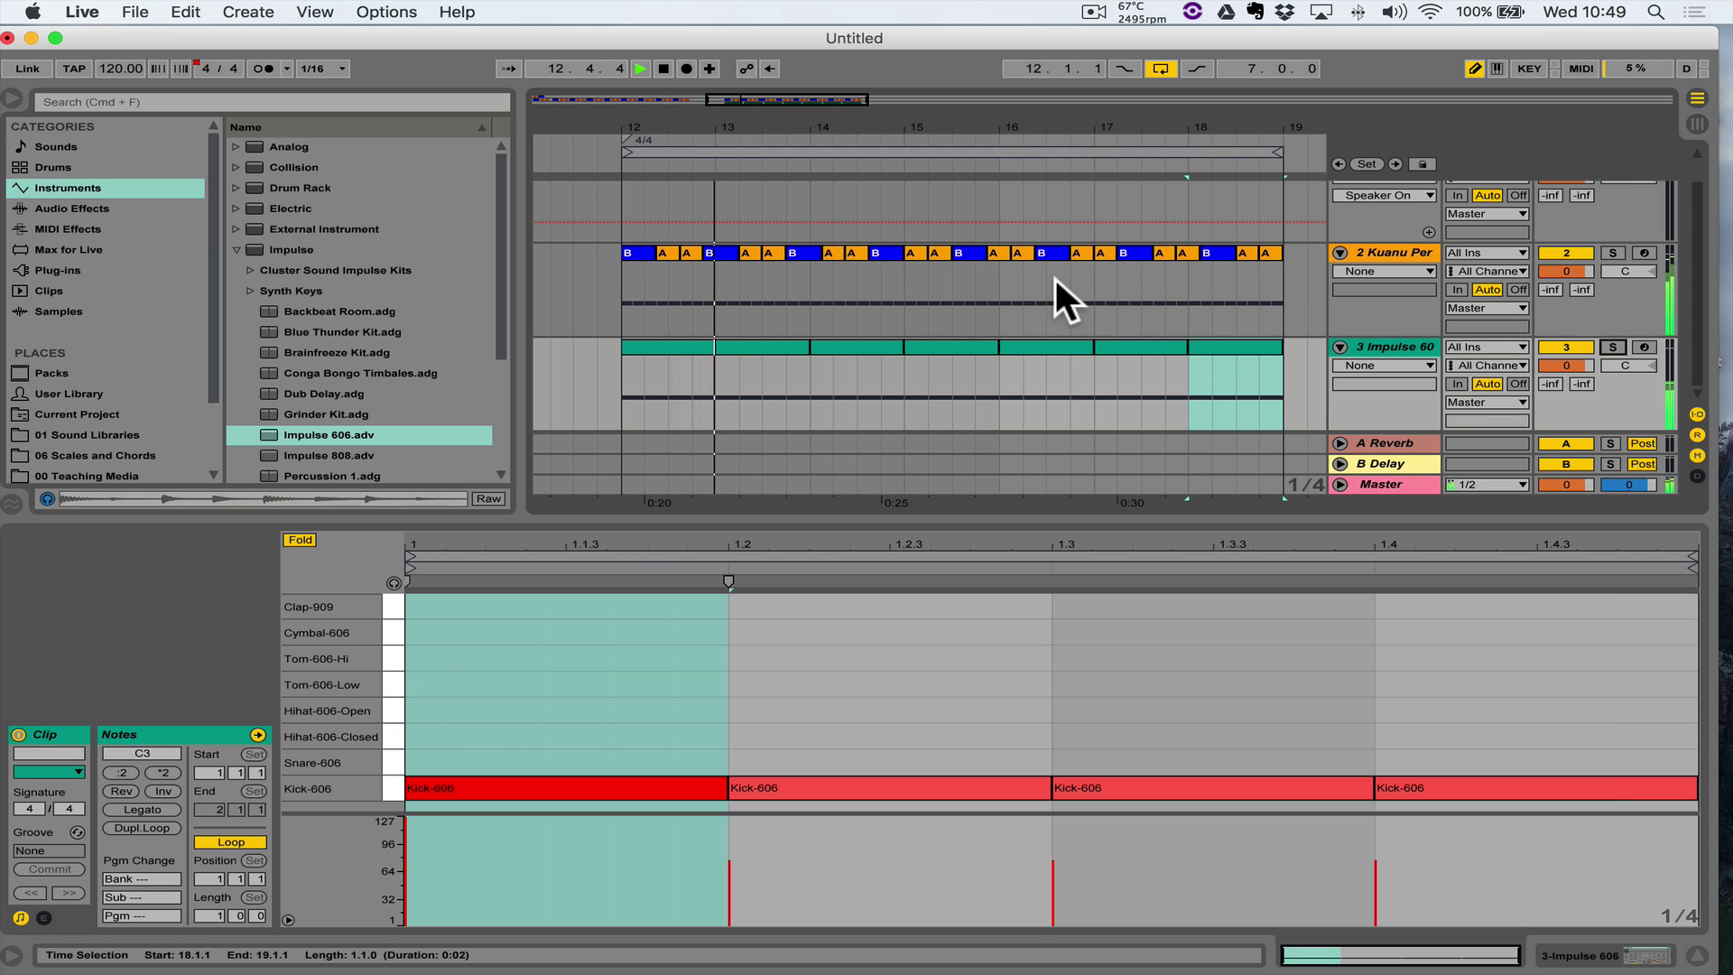
{"action": "key", "text": "Tab"}
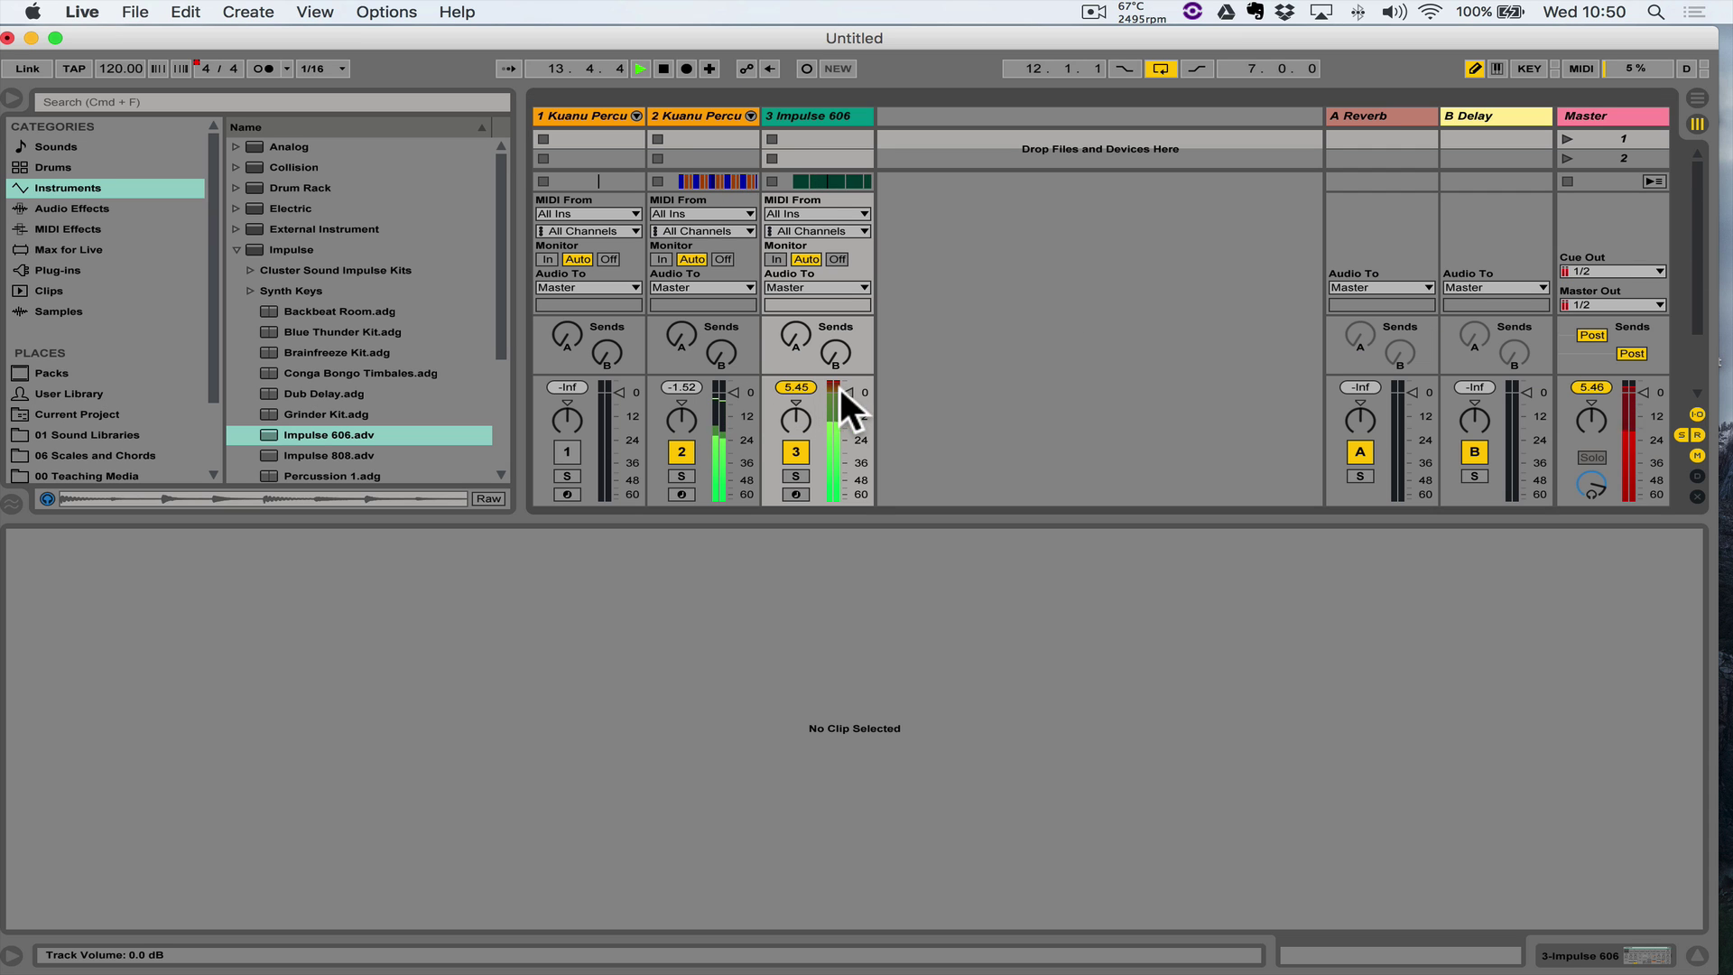
{"action": "left_click_drag", "start_coordinate": [729, 389], "coordinate": [731, 403]}
{"action": "key", "text": "Tab"}
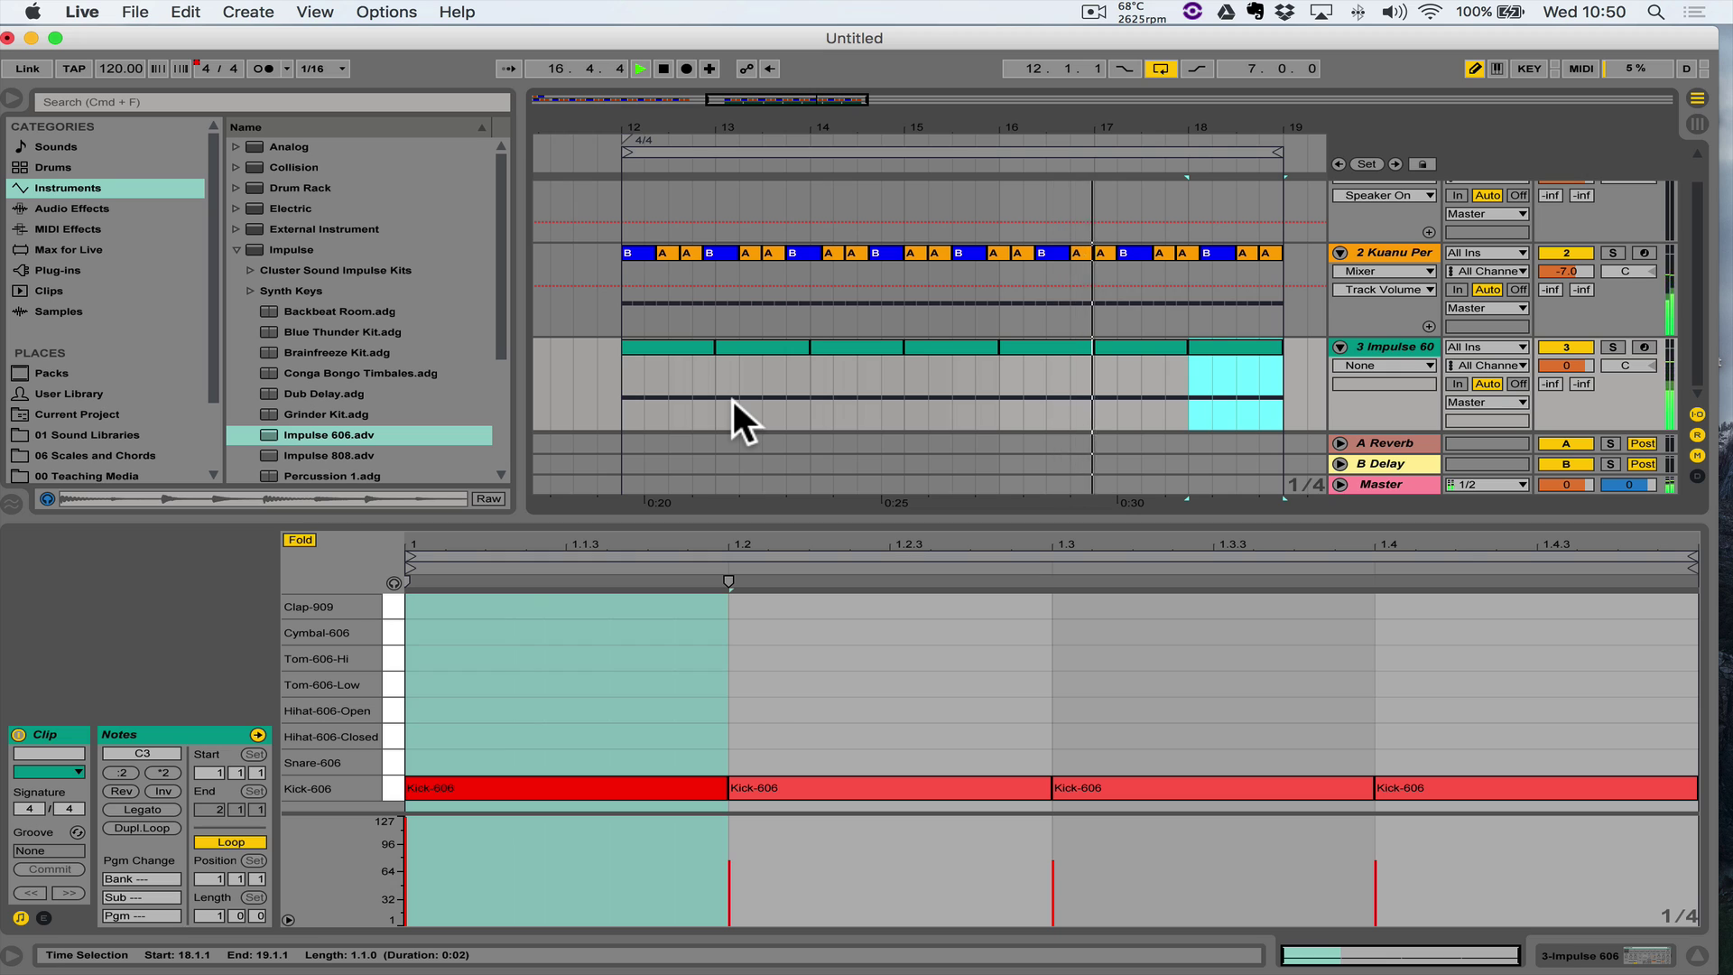
Replay the loop from bar 12 to hear the B A A groups against the quarter-note kick
{"action": "key", "text": "space"}
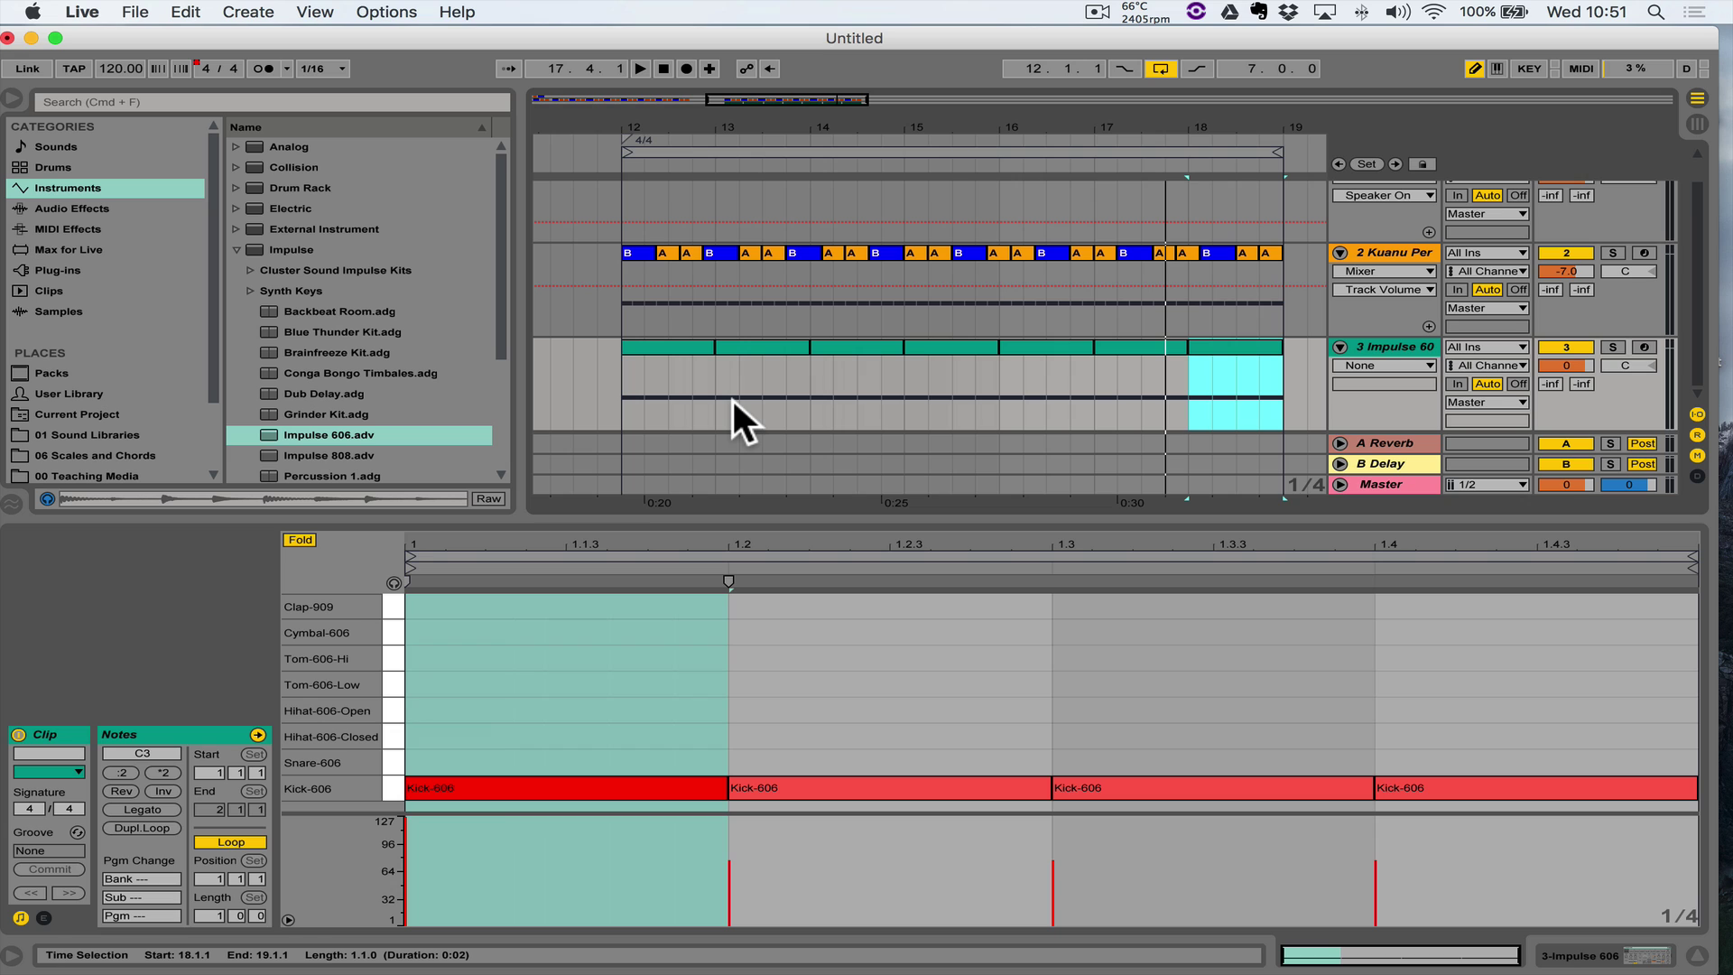
{"action": "key", "text": "space"}
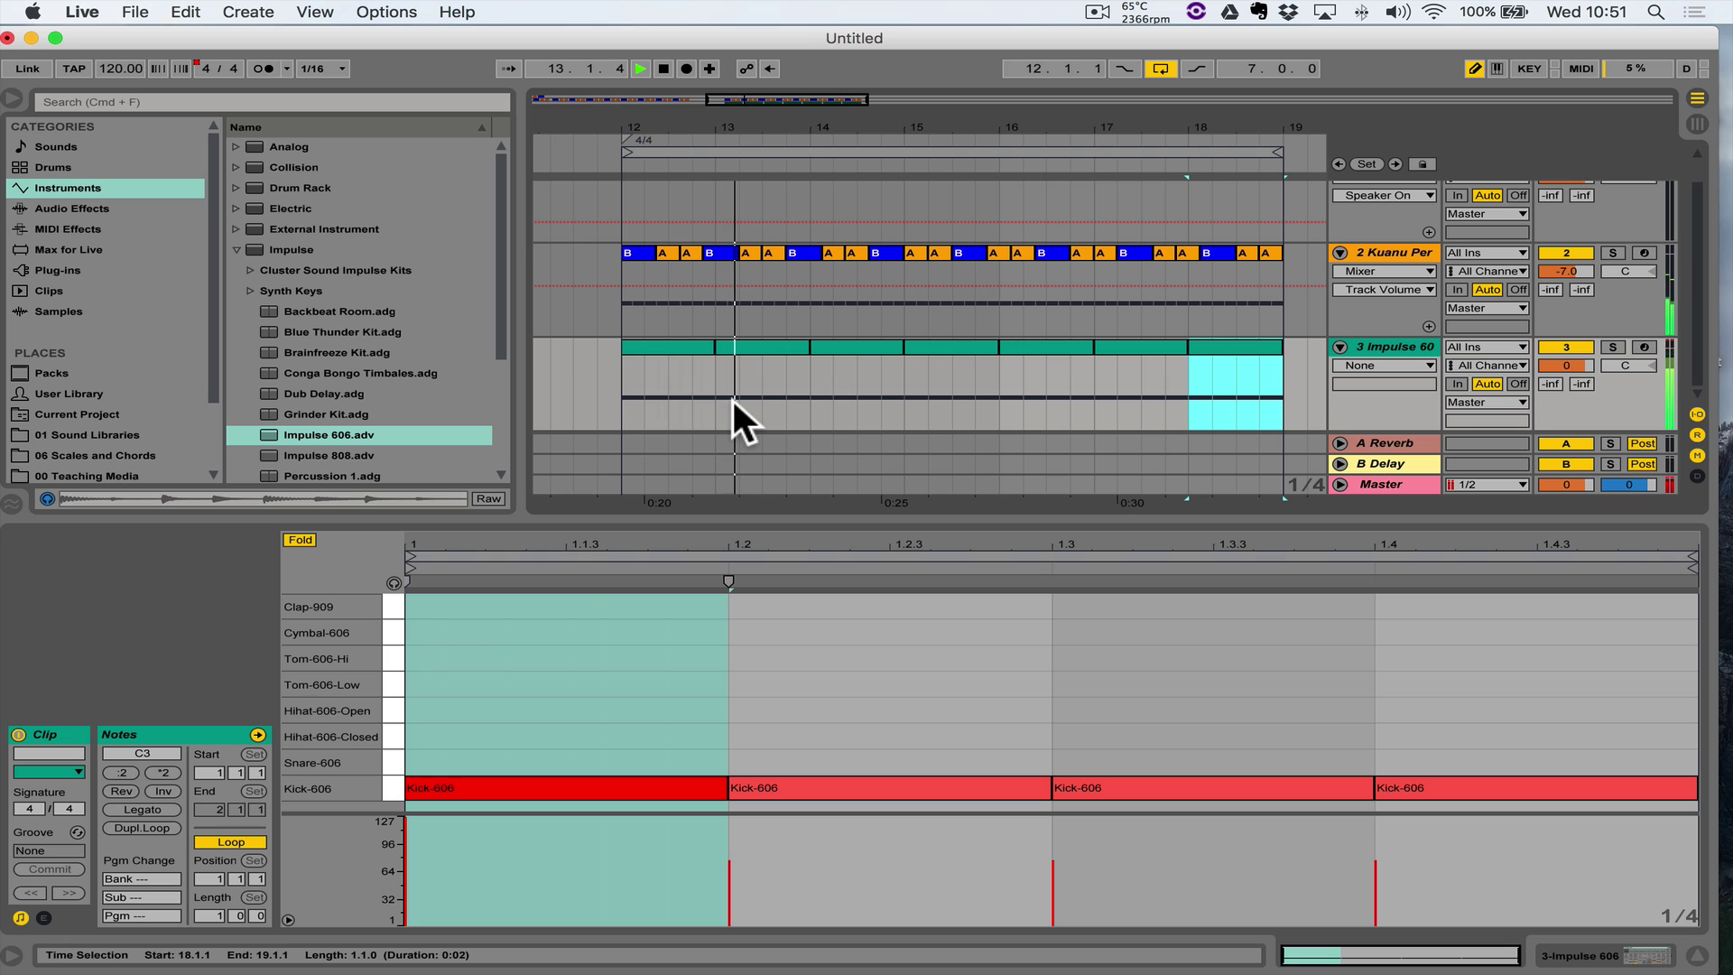
{"action": "key", "text": "space"}
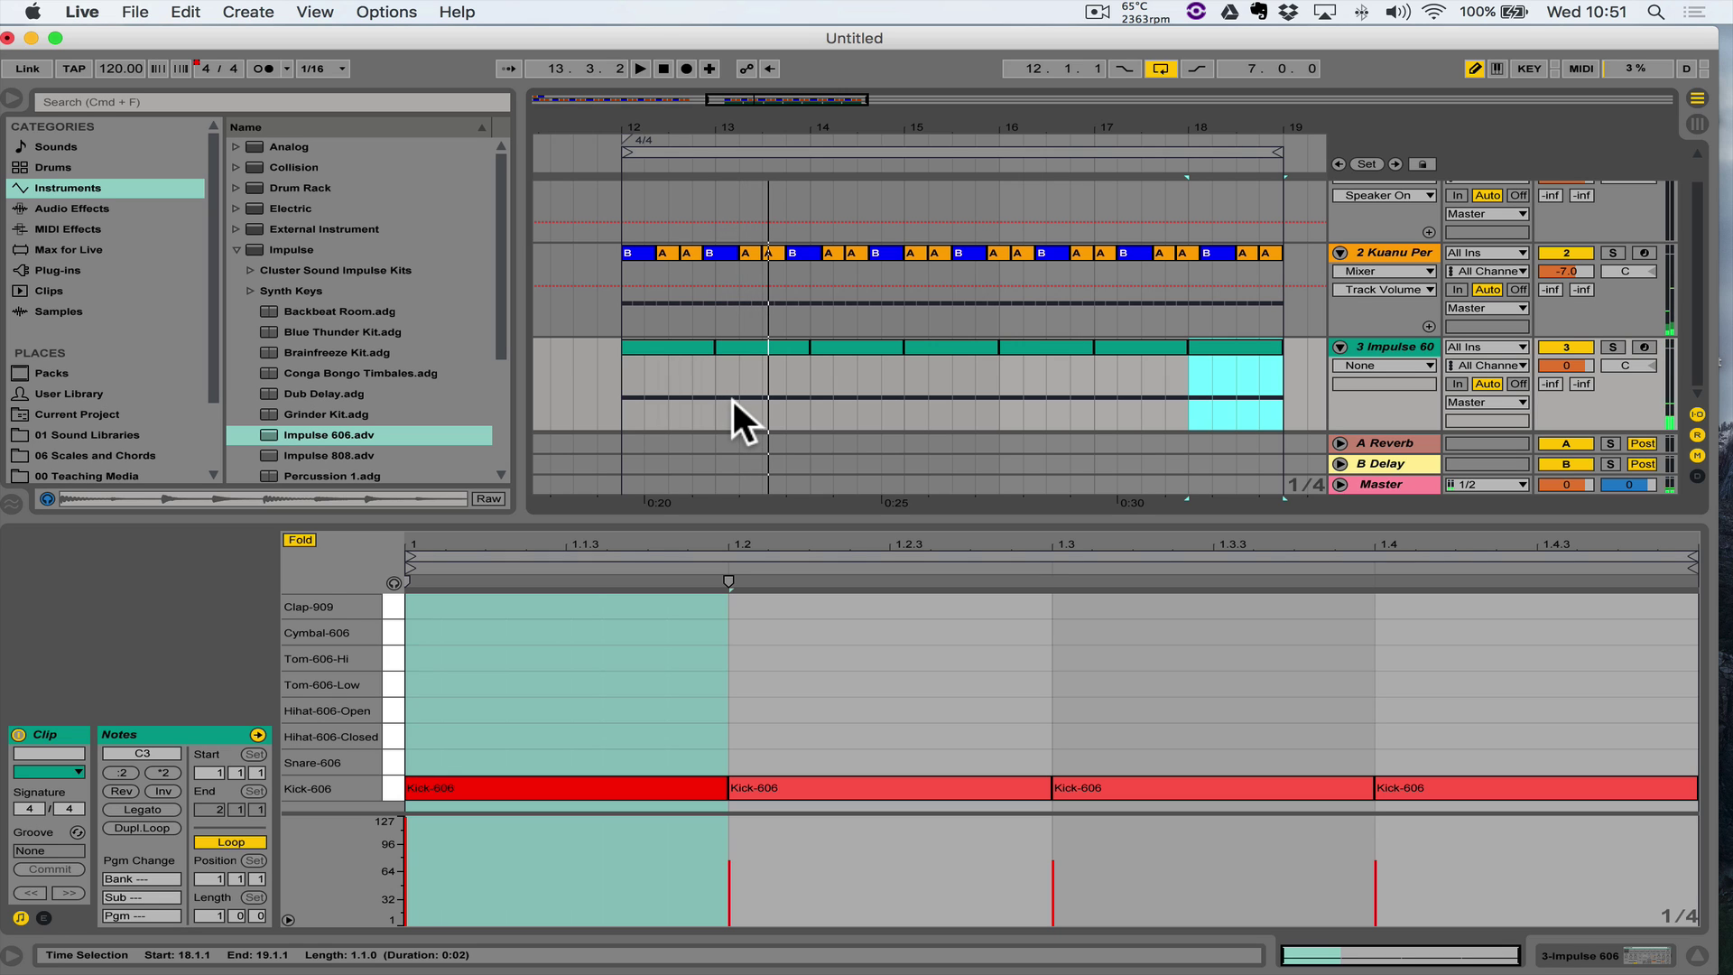